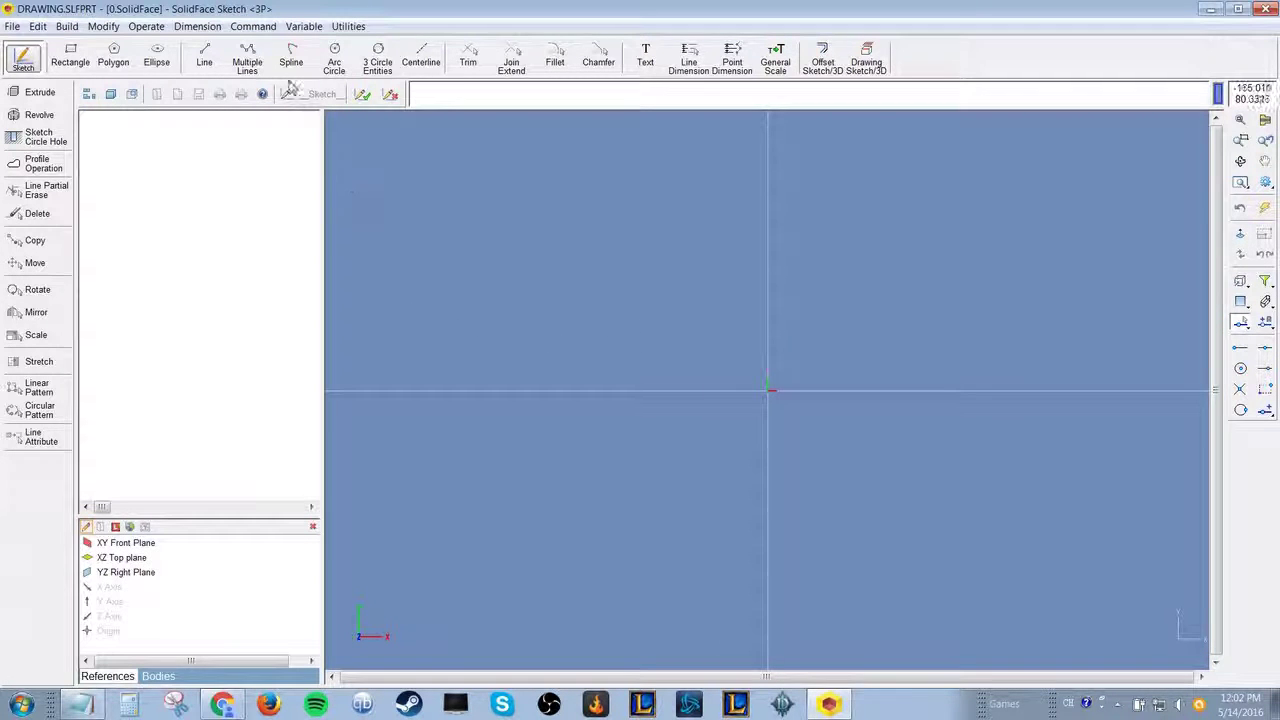
- Draw a circle about 102 in diameter centred on the origin and place its diameter dimension outside it
left_click(335, 58)
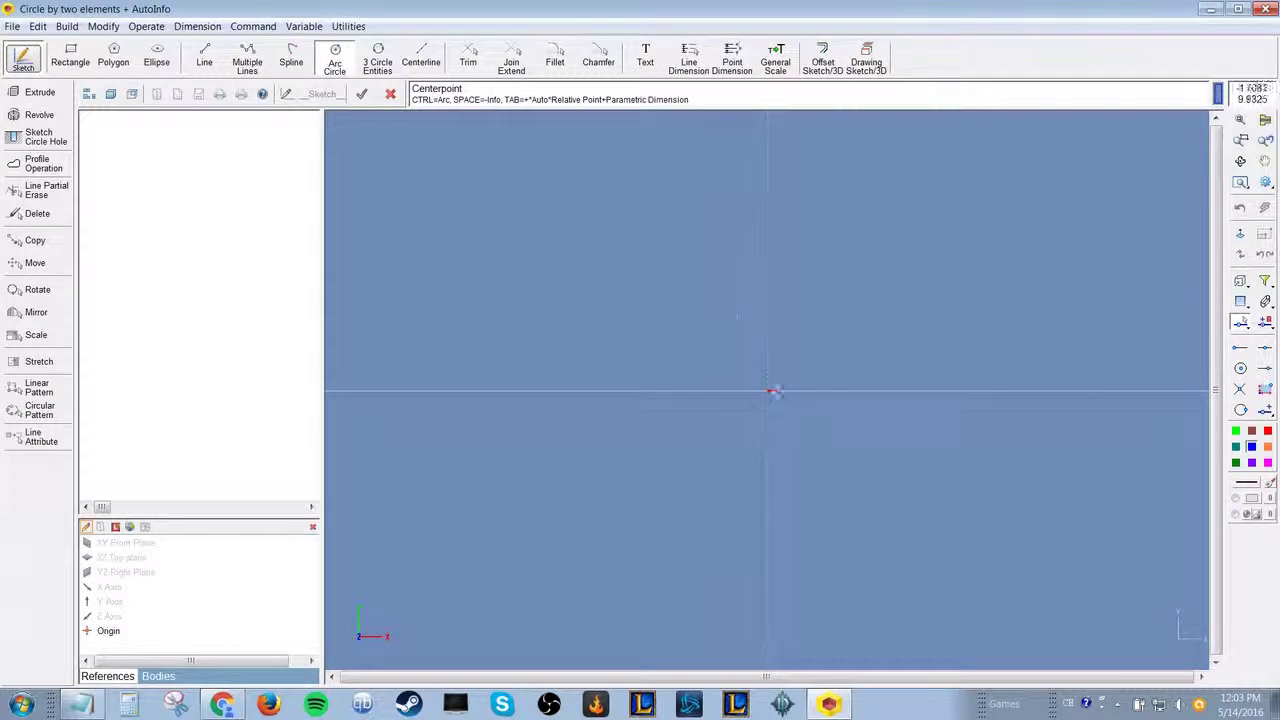
left_click(768, 391)
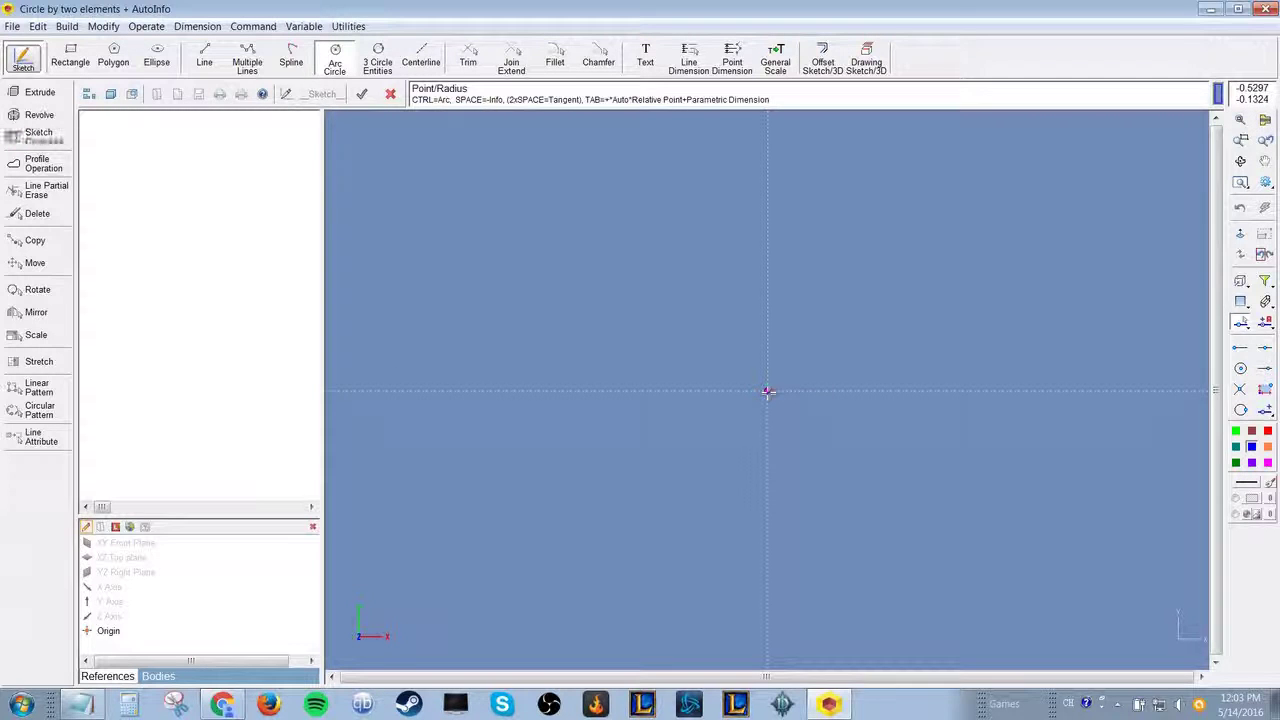
left_click(648, 350)
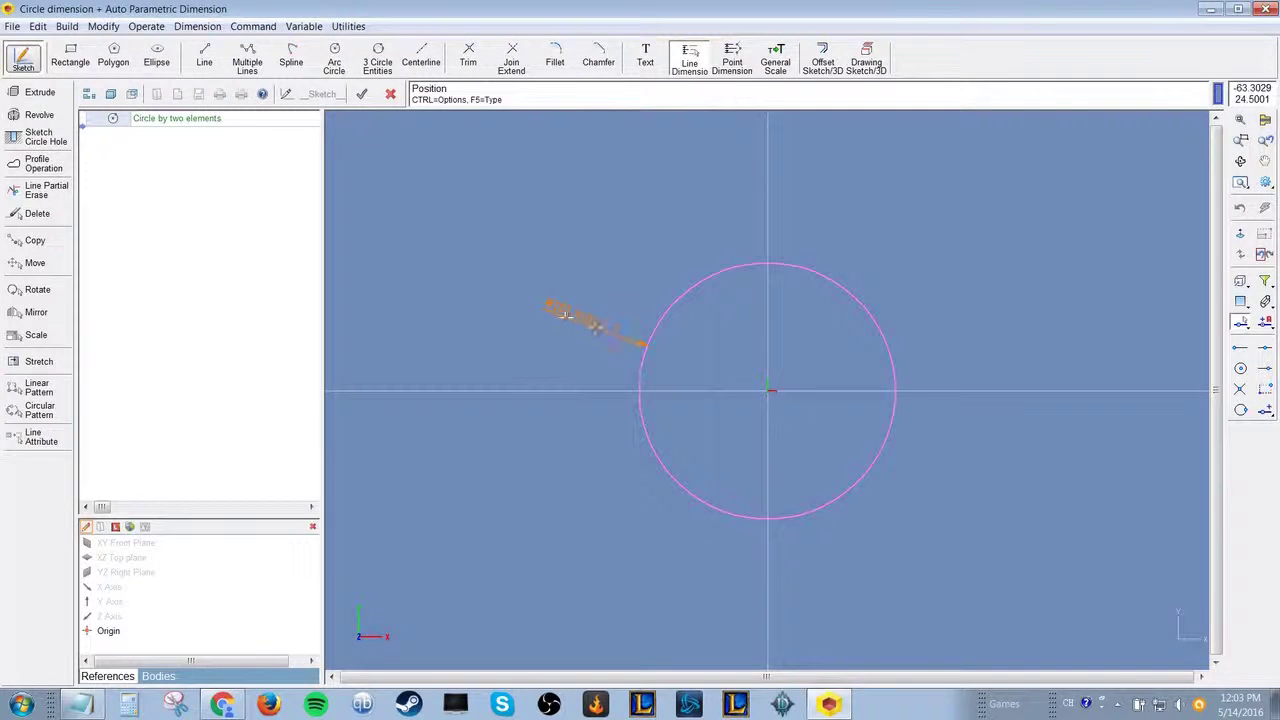
left_click(490, 346)
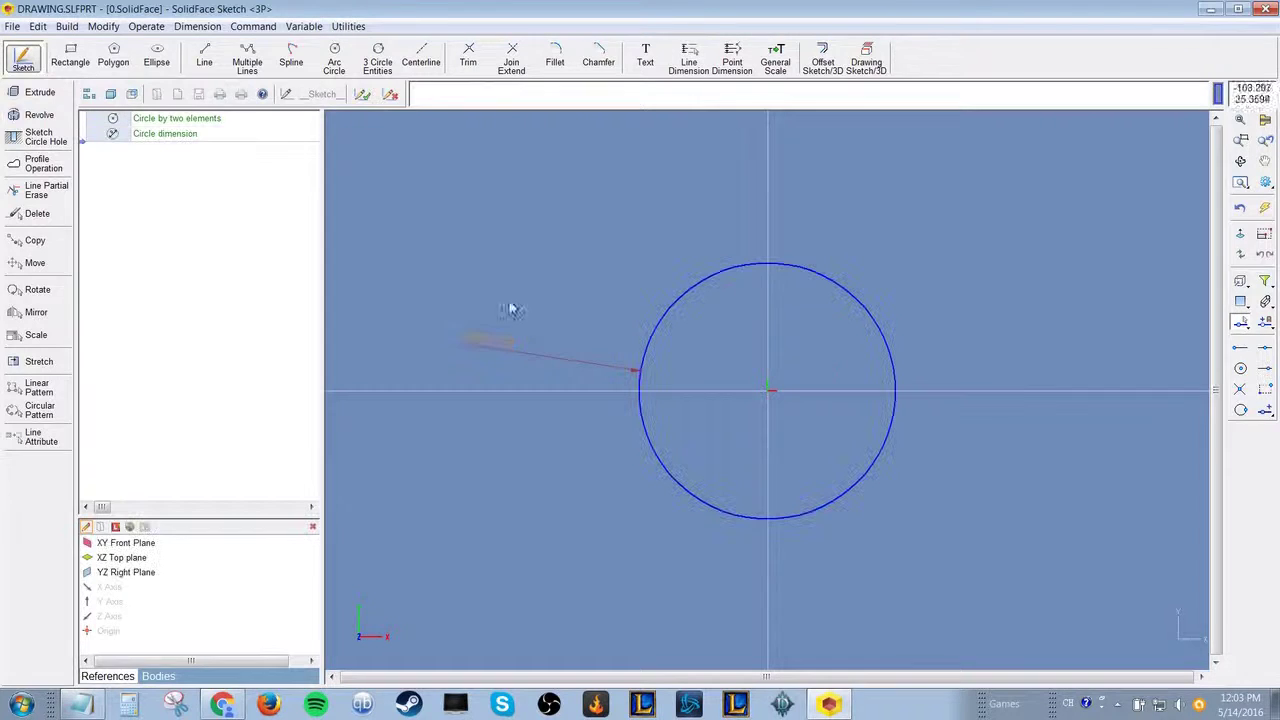
- Draw a smaller concentric circle about 70 in diameter at the origin and place its diameter dimension
left_click(334, 60)
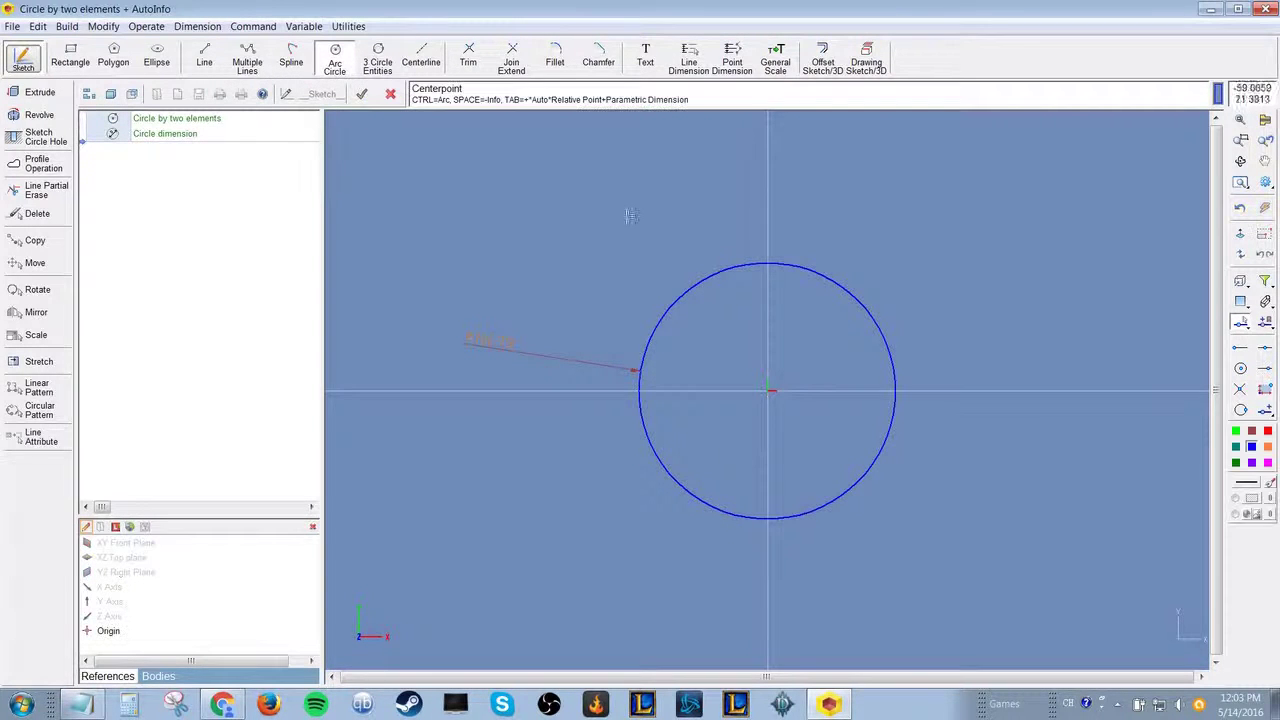
left_click(768, 391)
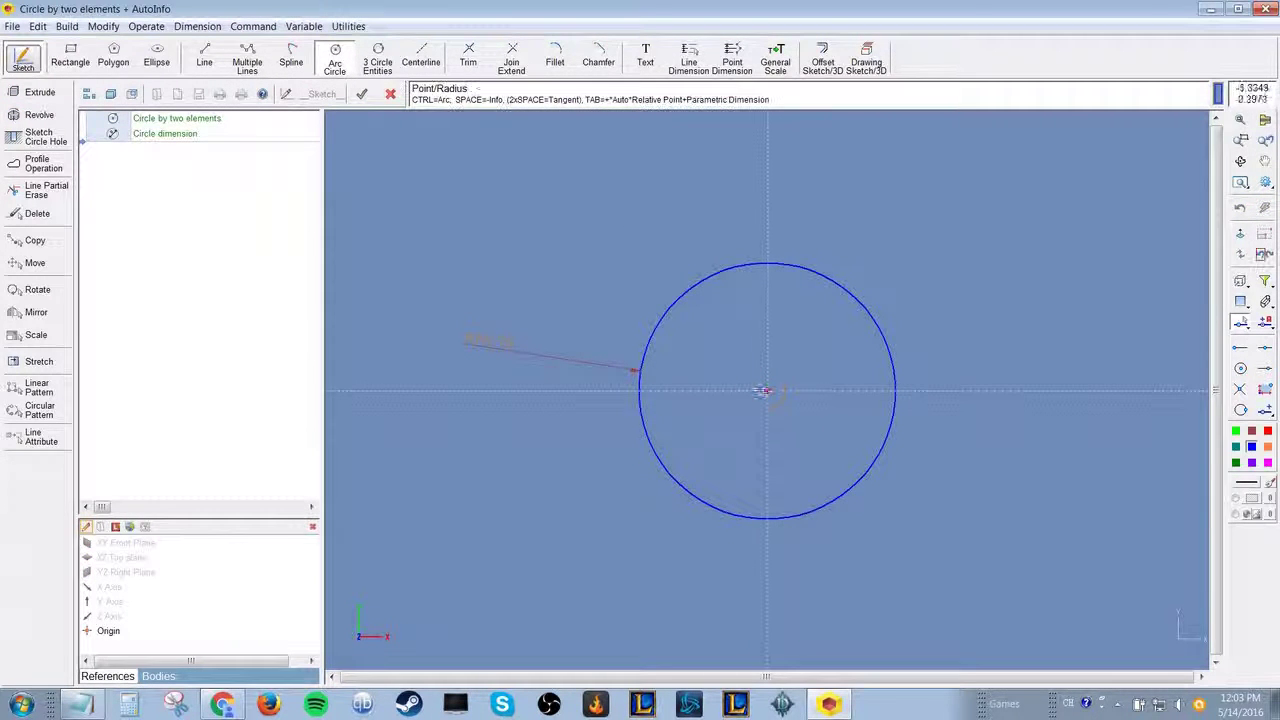
left_click(689, 362)
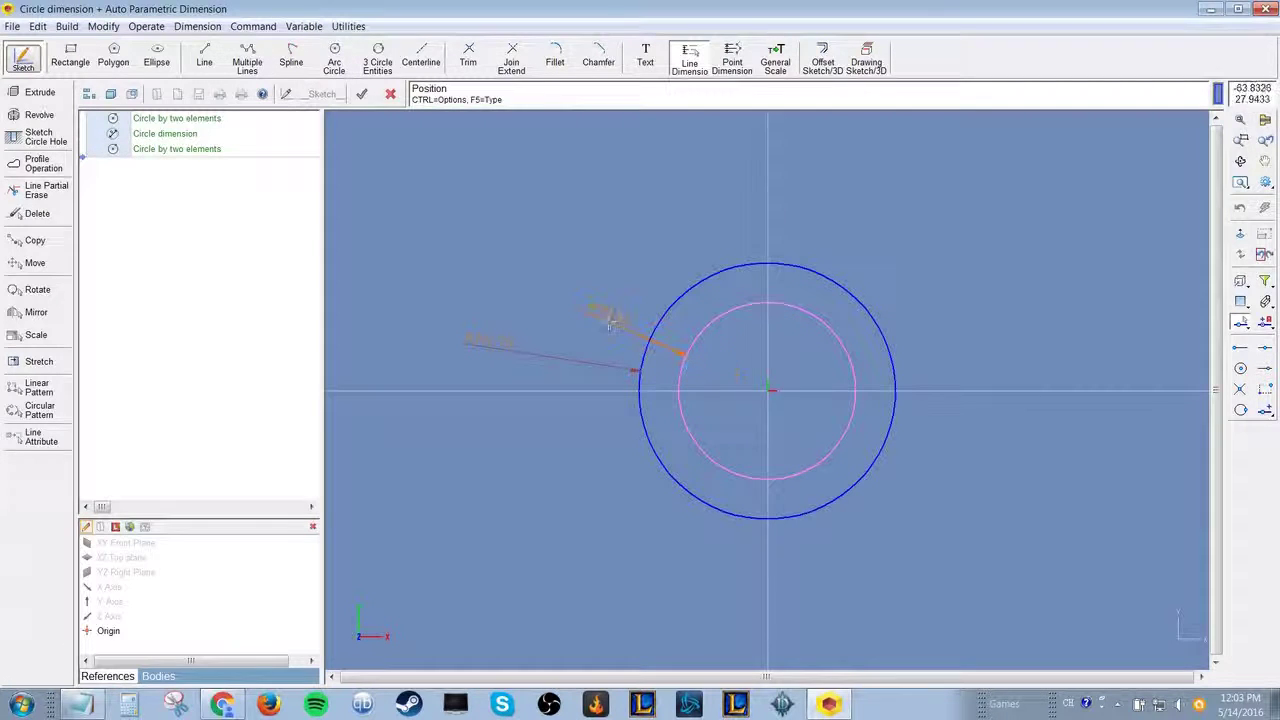
left_click(540, 288)
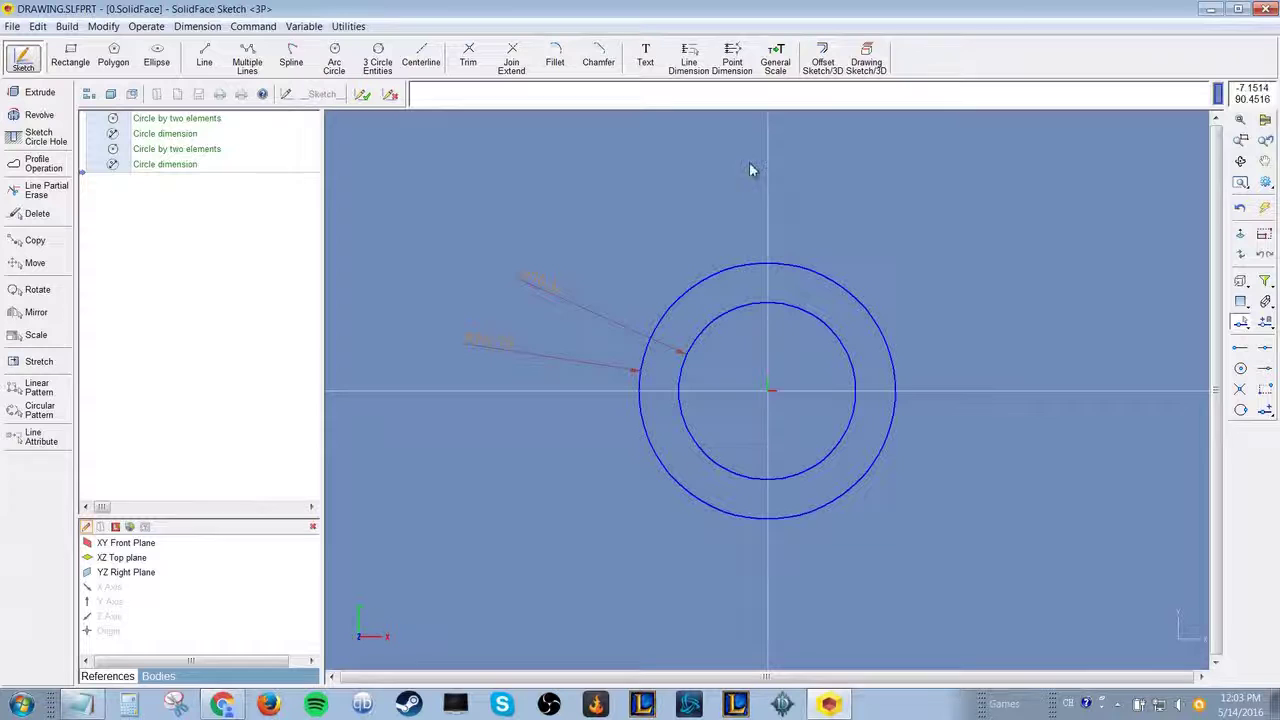
- Set the inner circle's radius to about 42.3 through its dimension
double_click(549, 284)
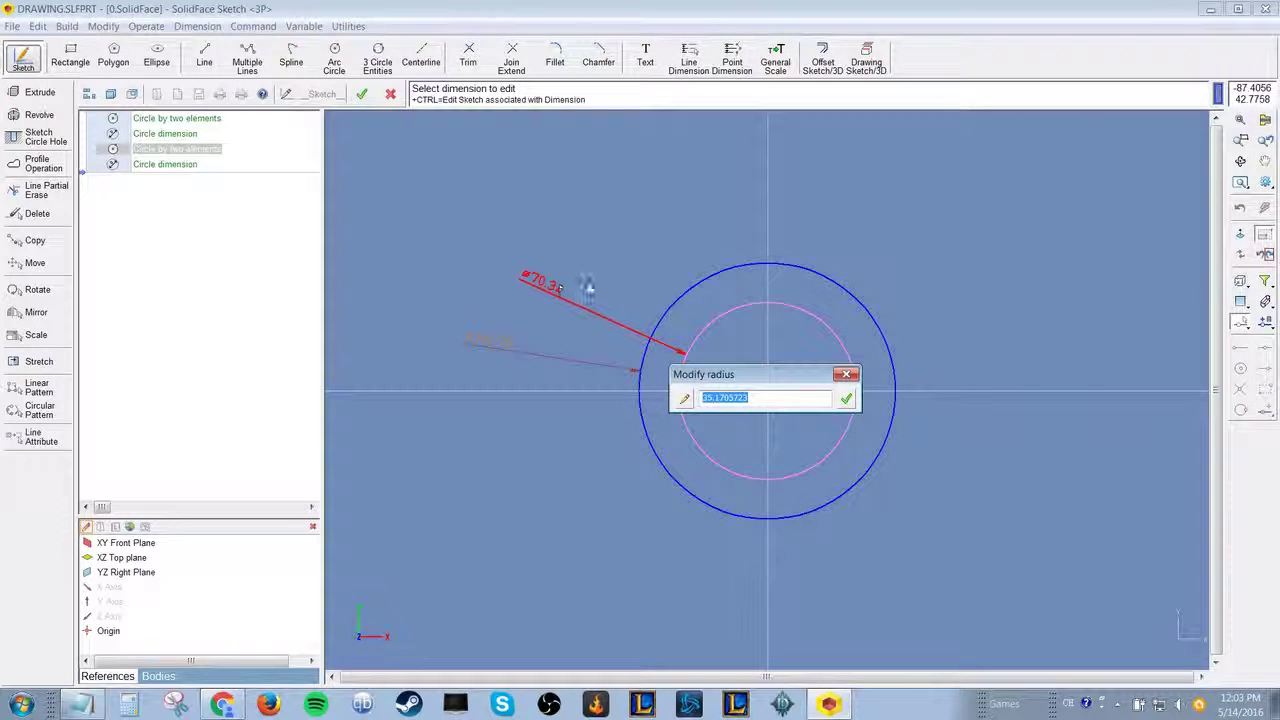
type("3")
type("2.285")
key("Return")
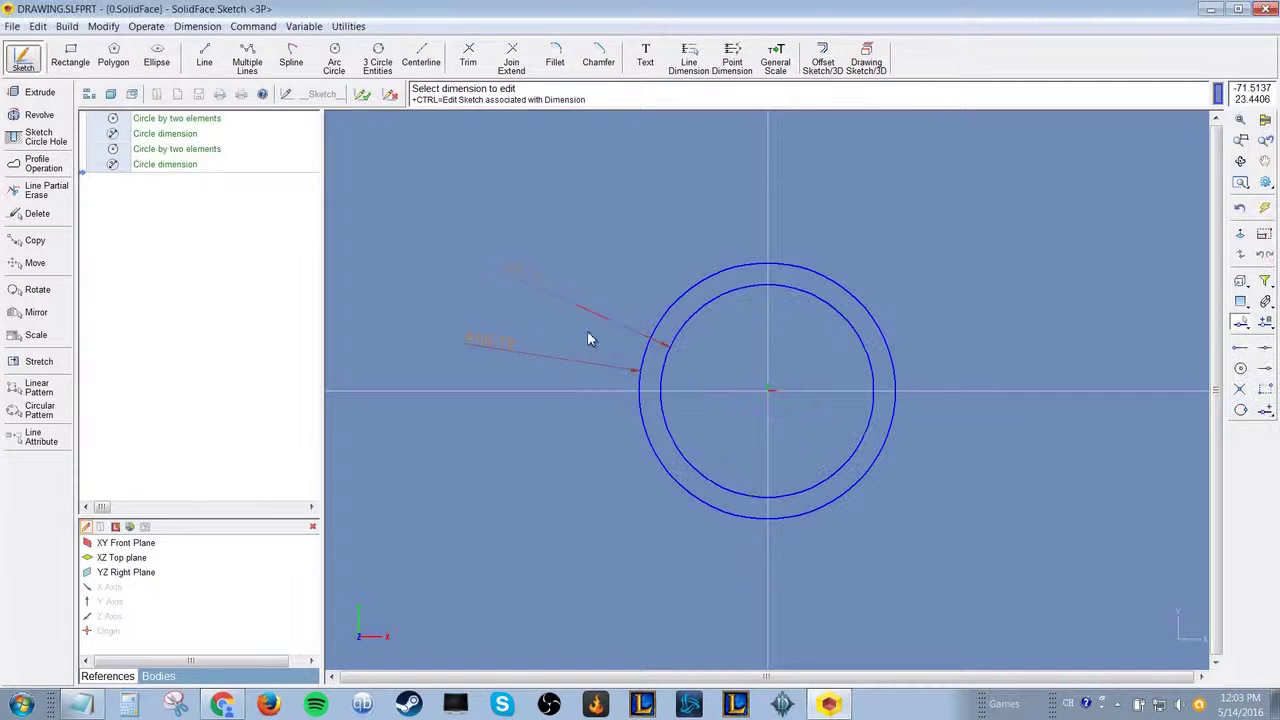
- Set the outer circle's radius to 50 through its dimension
double_click(505, 345)
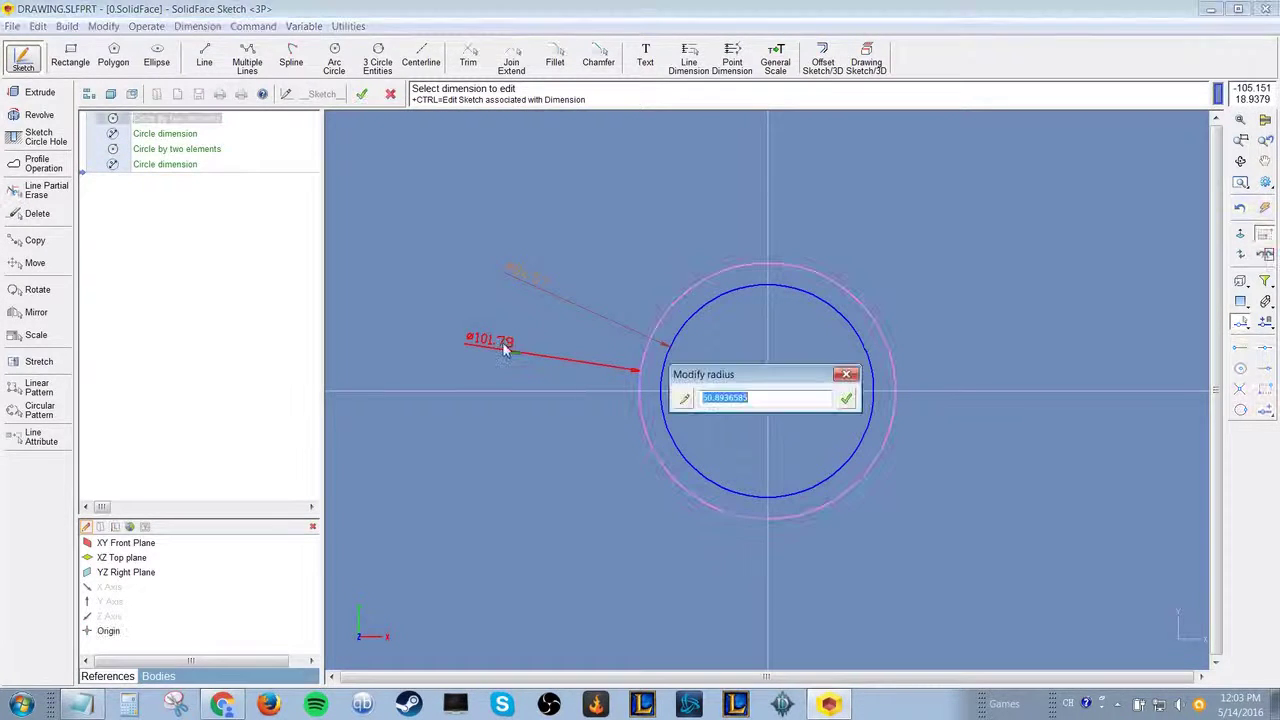
type("50")
key("Return")
scroll(745, 263, "up", 2)
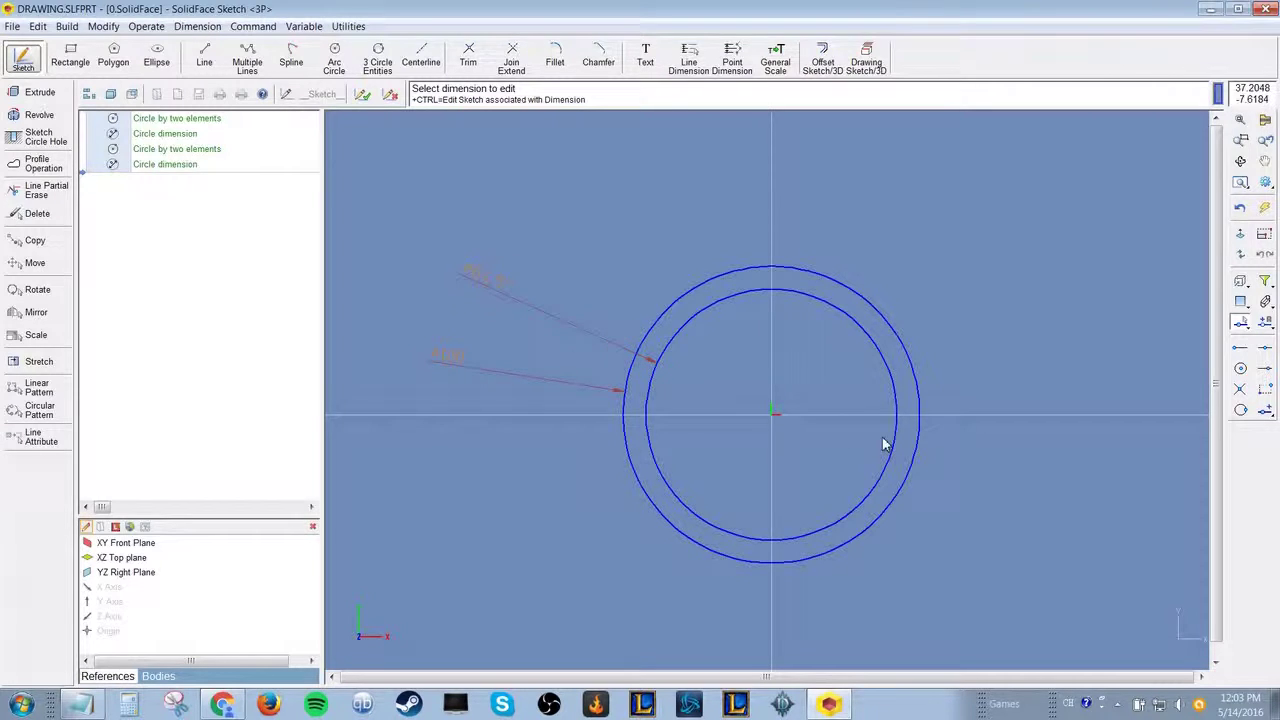
- Offset the outer circle inward past the second circle, place the offset dimension, and set the distance to 11.2
left_click(818, 60)
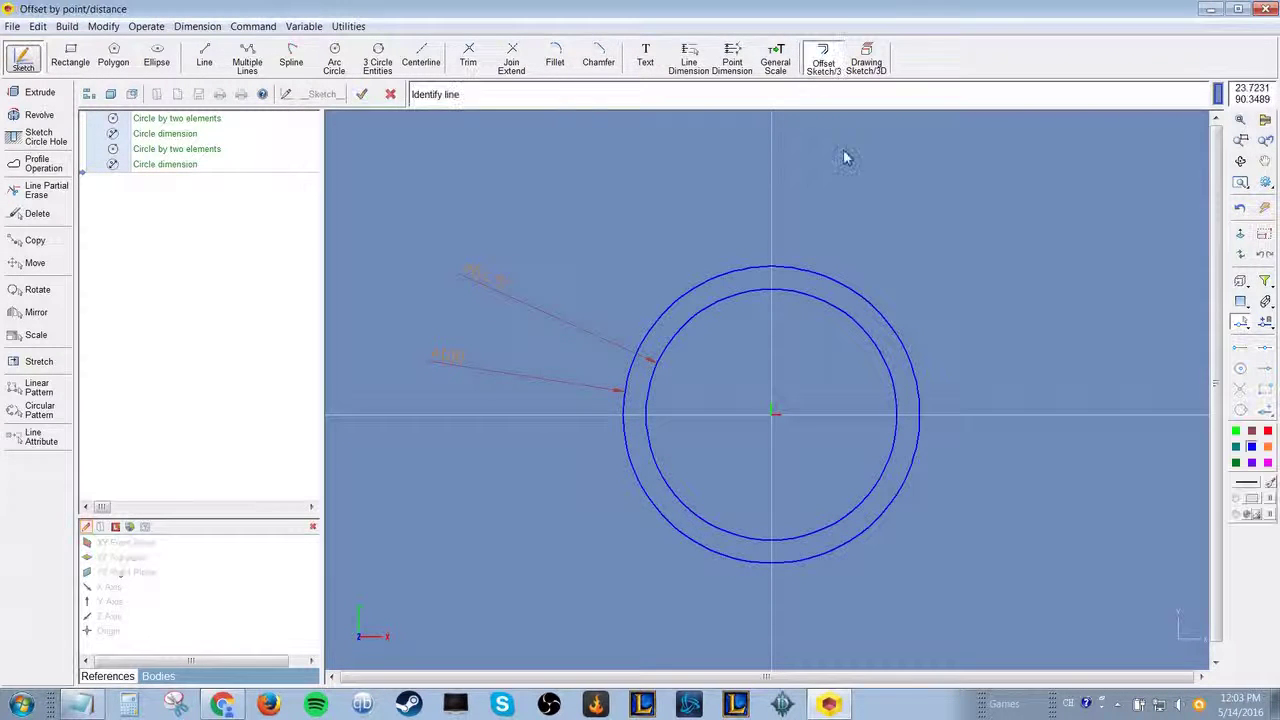
left_click(917, 391)
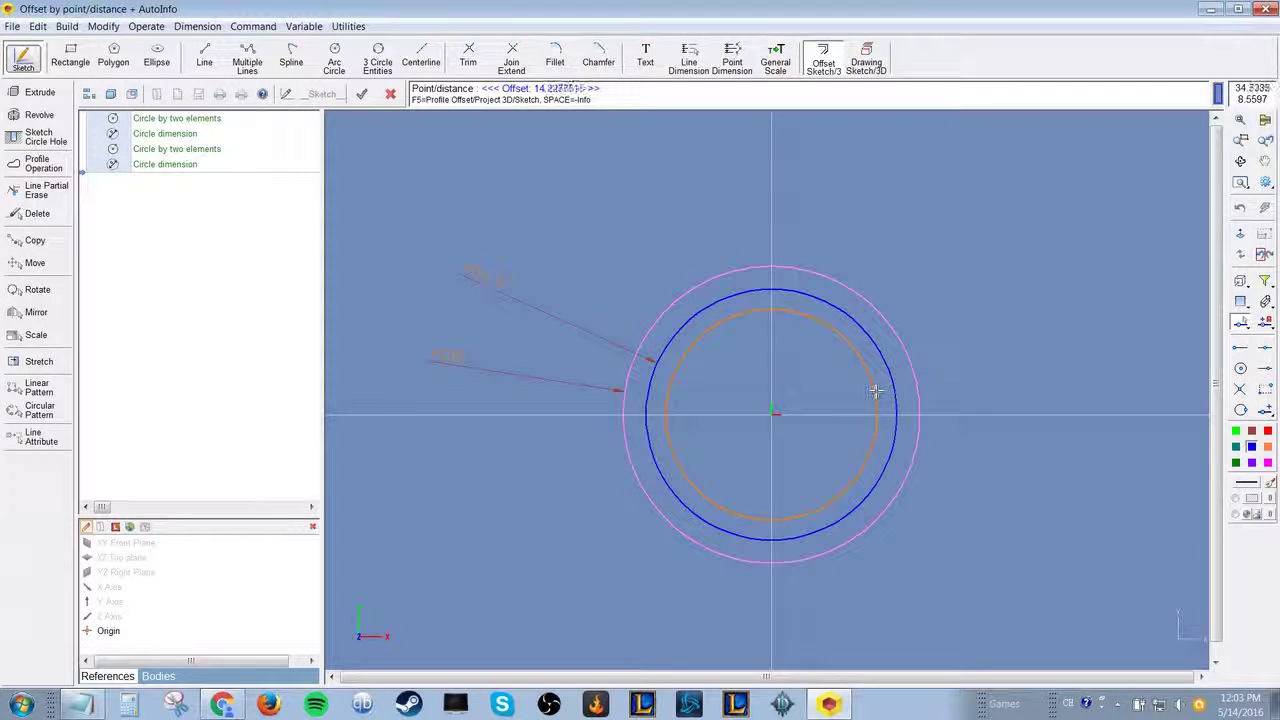
left_click(875, 391)
left_click(921, 246)
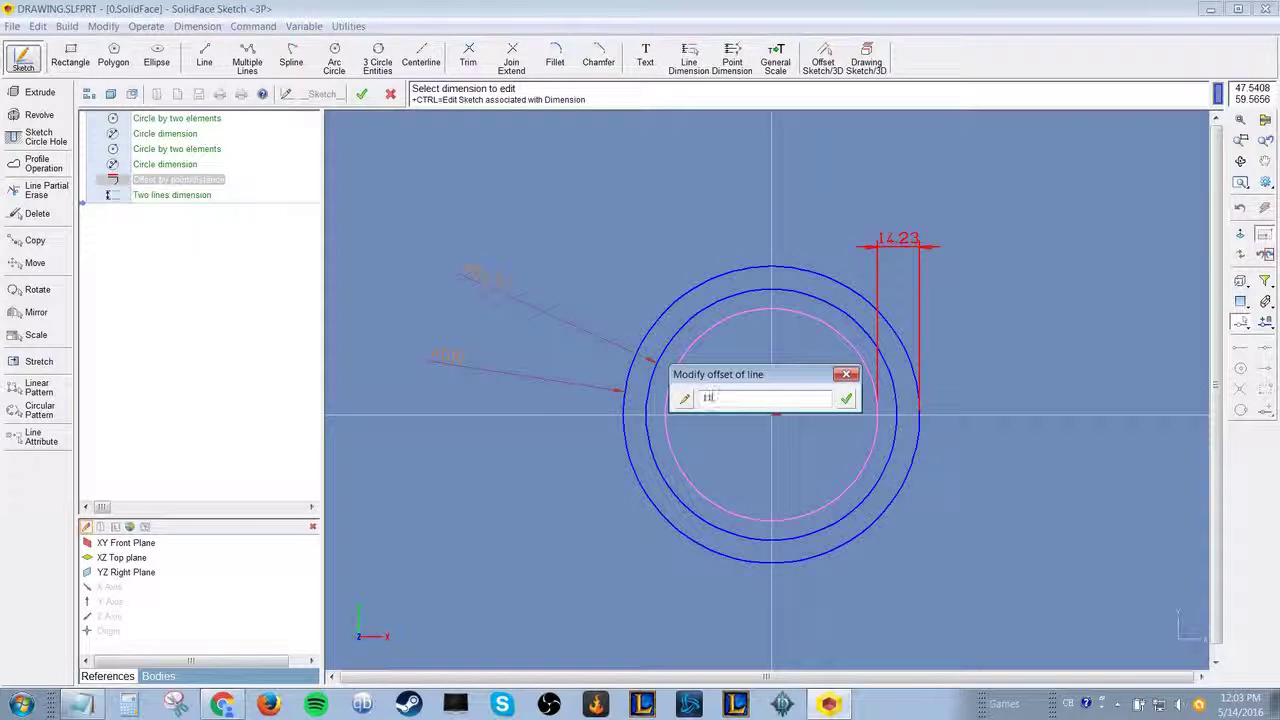
type("11.2")
left_click(843, 396)
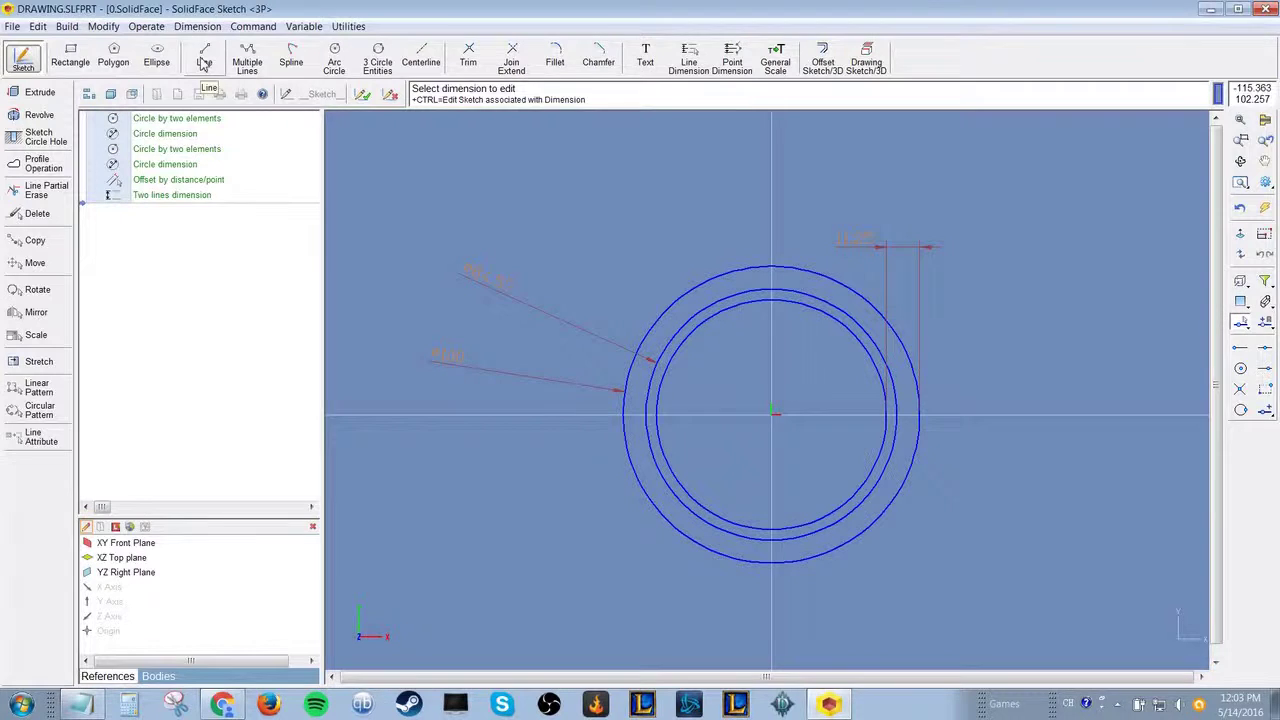
- Draw a line from the circles' centre at an angle of 10 degrees, ending on the innermost circle
left_click(204, 58)
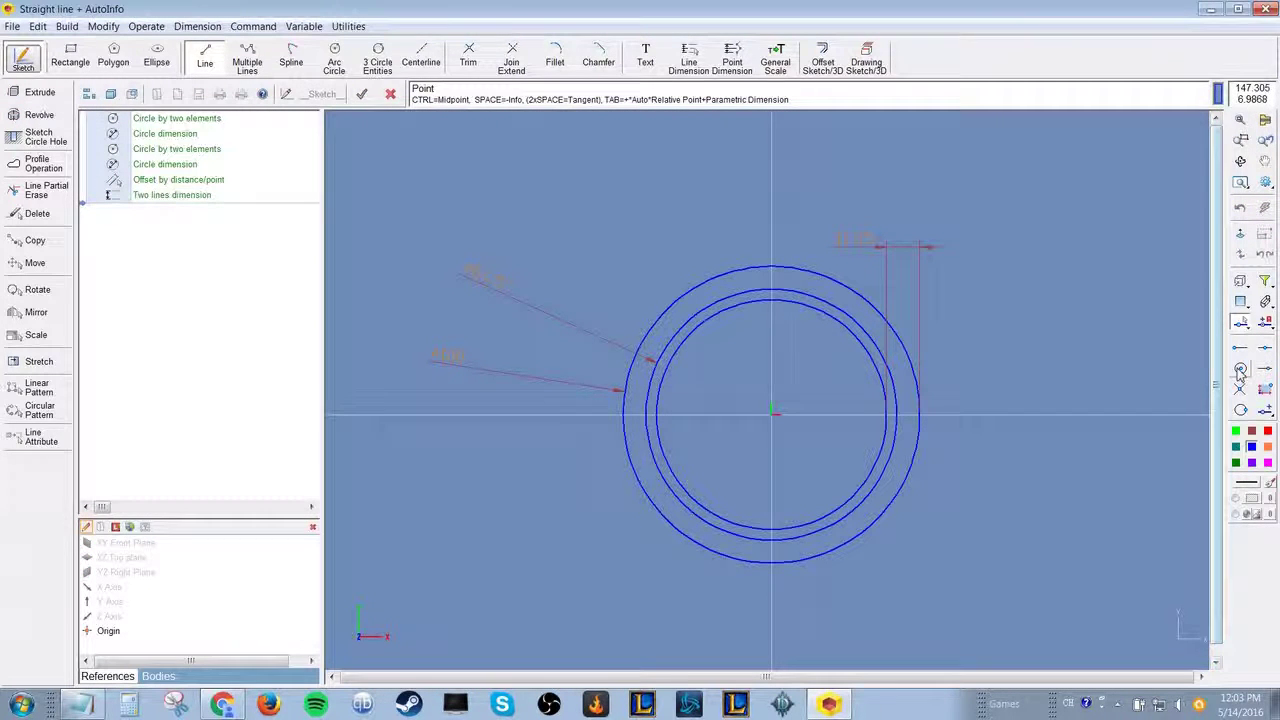
left_click(775, 411)
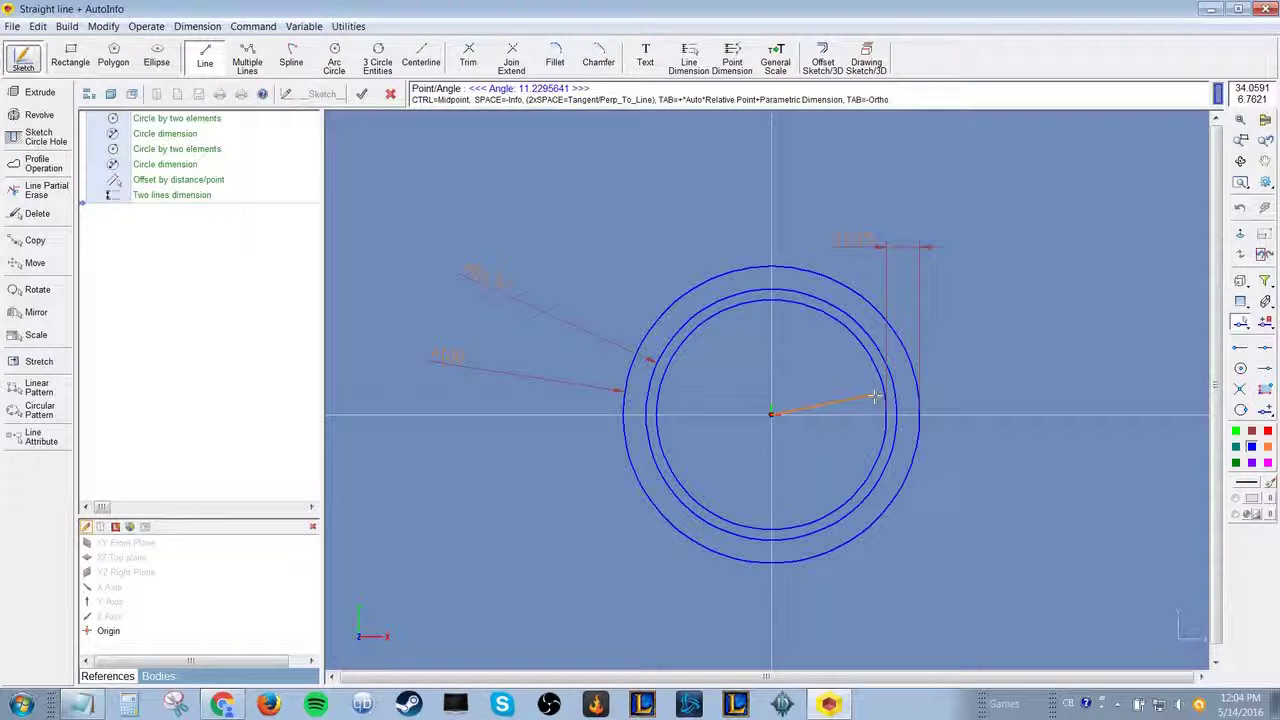
type("10")
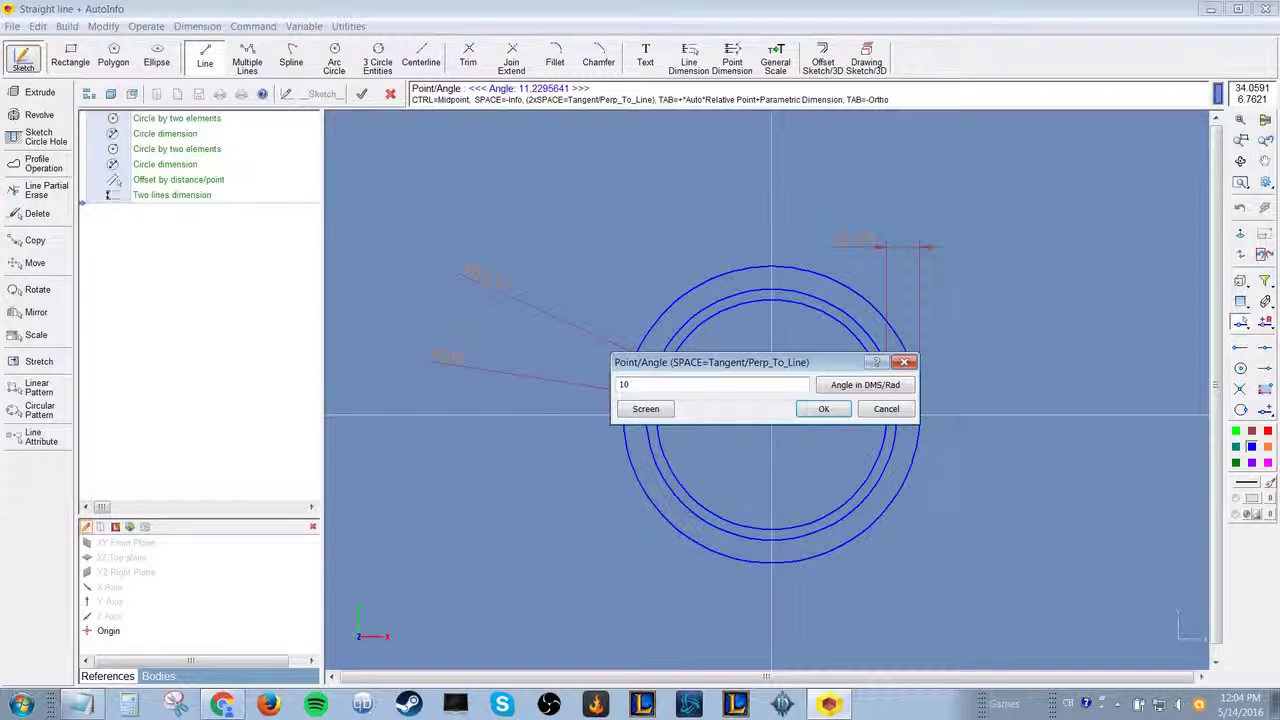
key("Return")
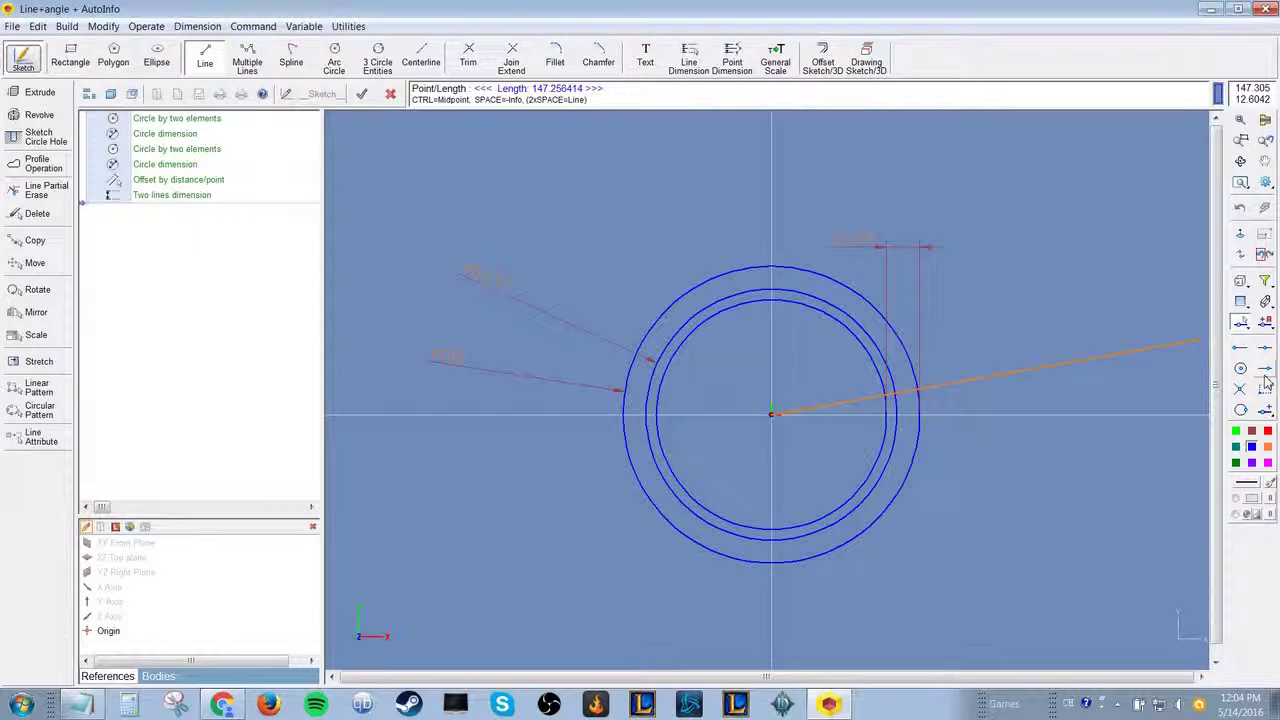
left_click(884, 397)
- Draw a second line from the centre at an angle of about 5 degrees, ending on the middle circle
scroll(884, 400, "up", 4)
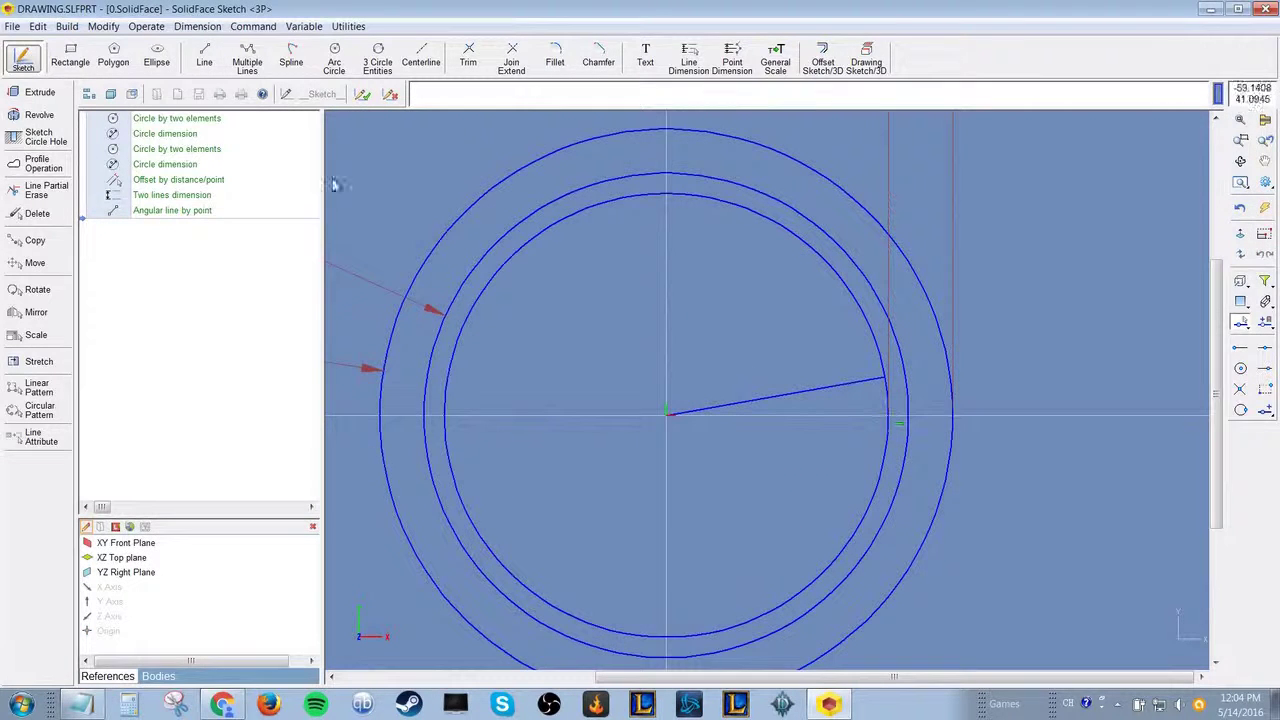
left_click(204, 58)
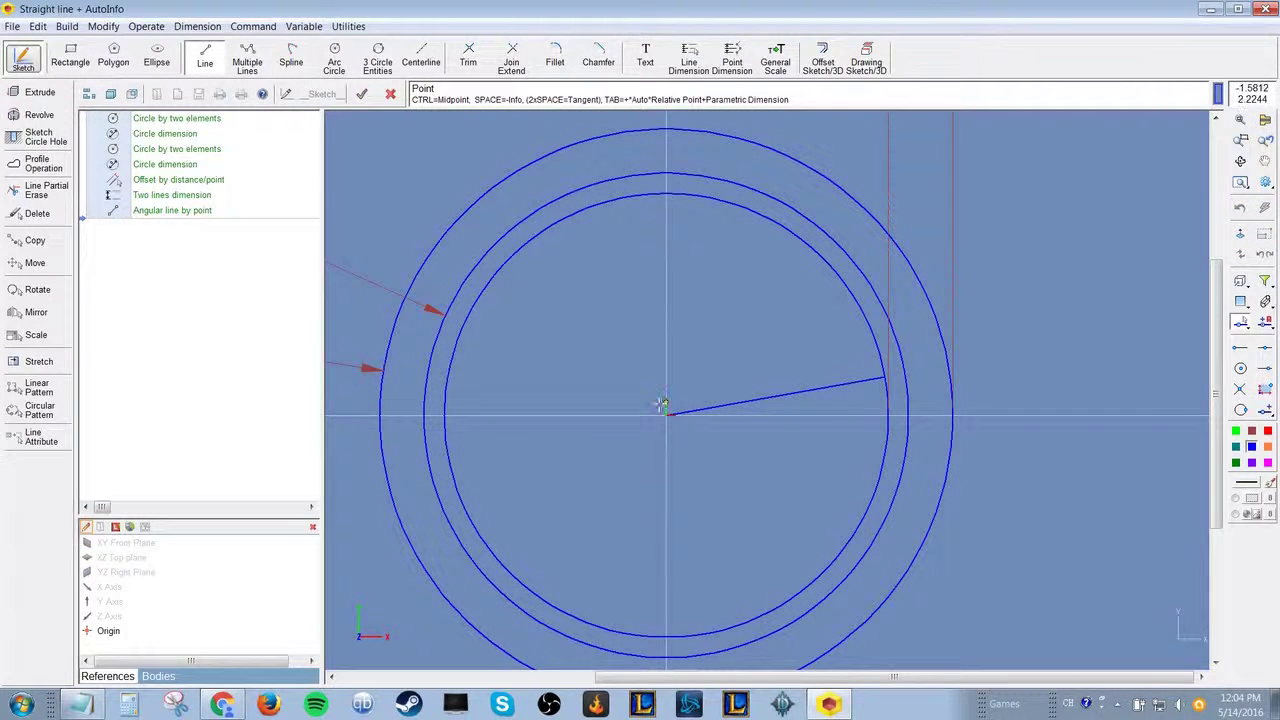
key("space")
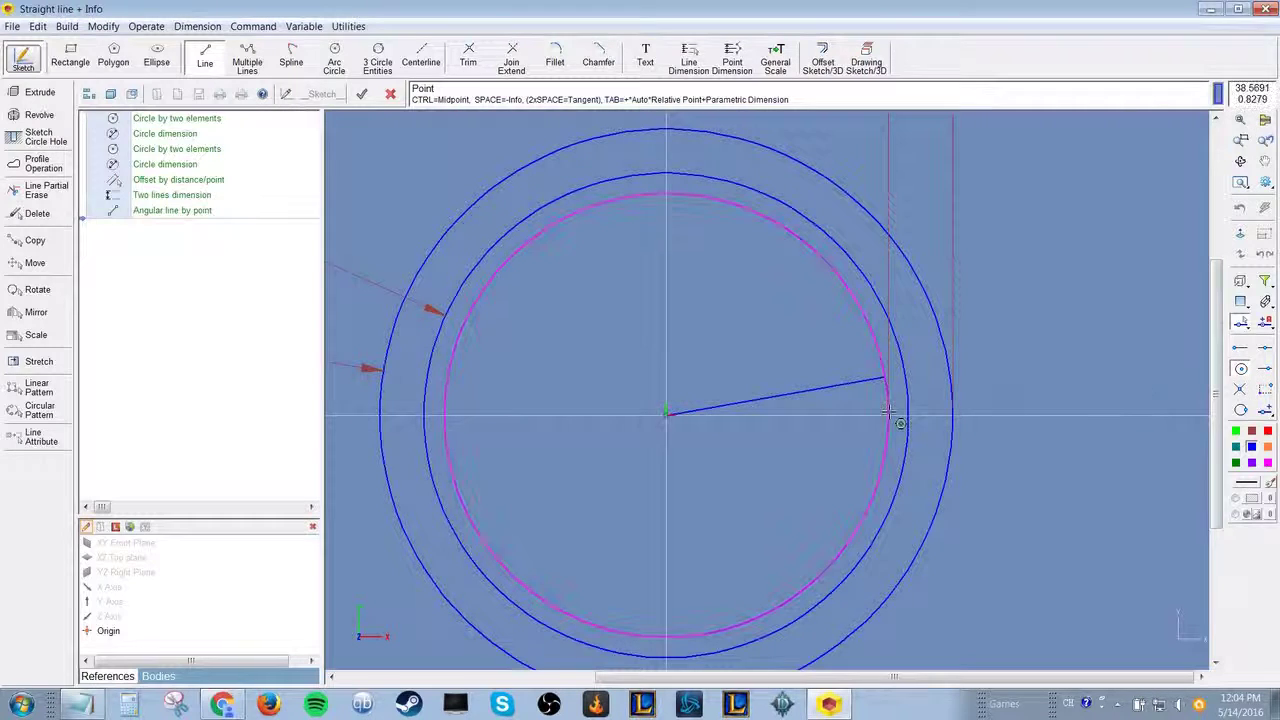
left_click(889, 410)
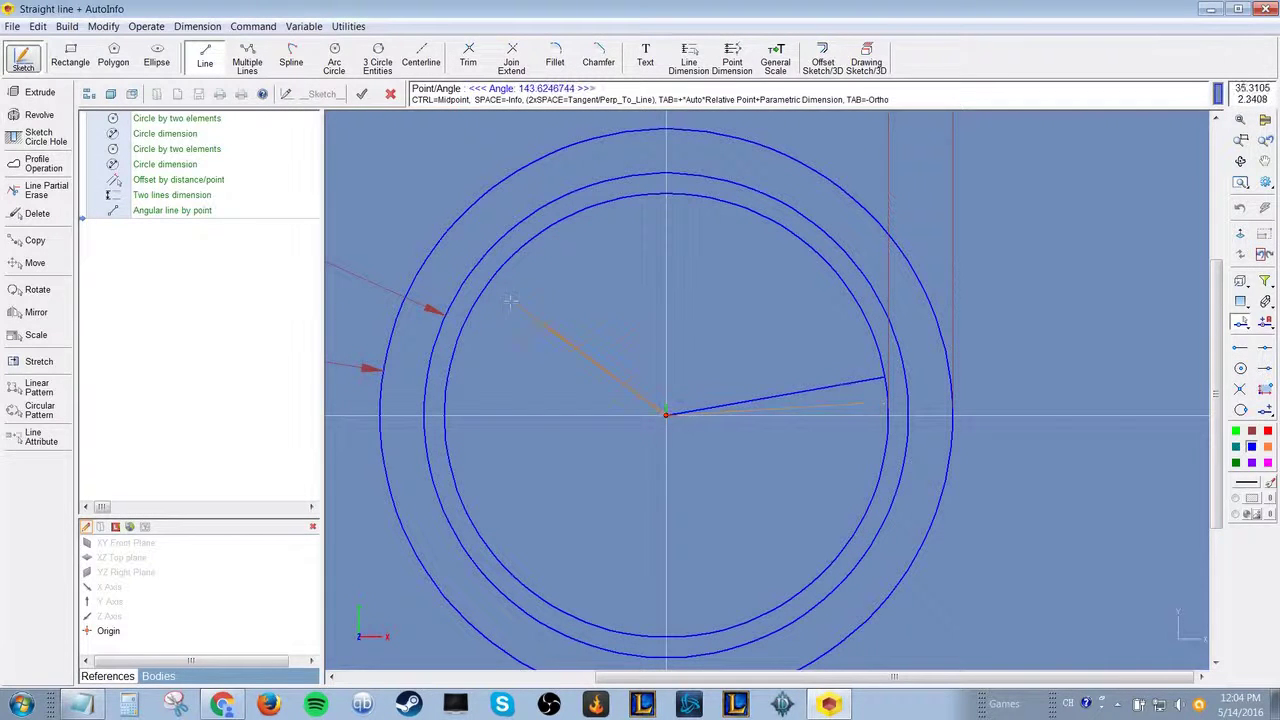
key("space")
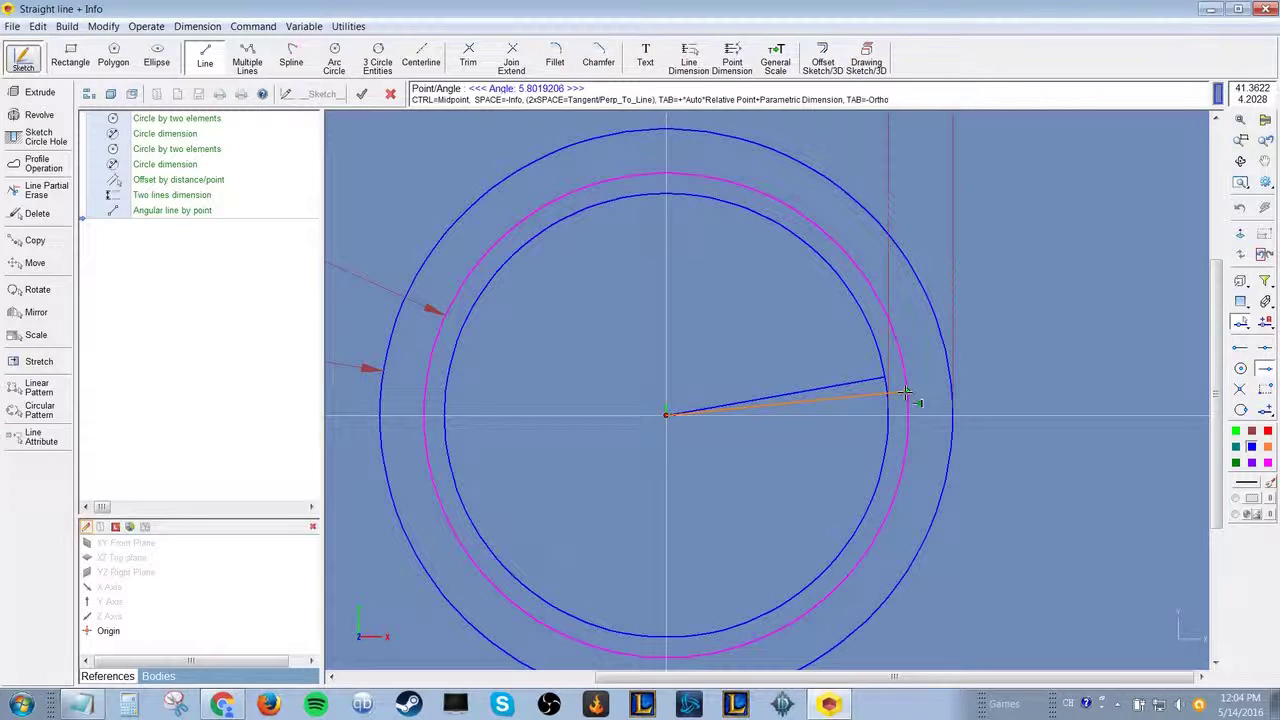
left_click(904, 393)
key("Return")
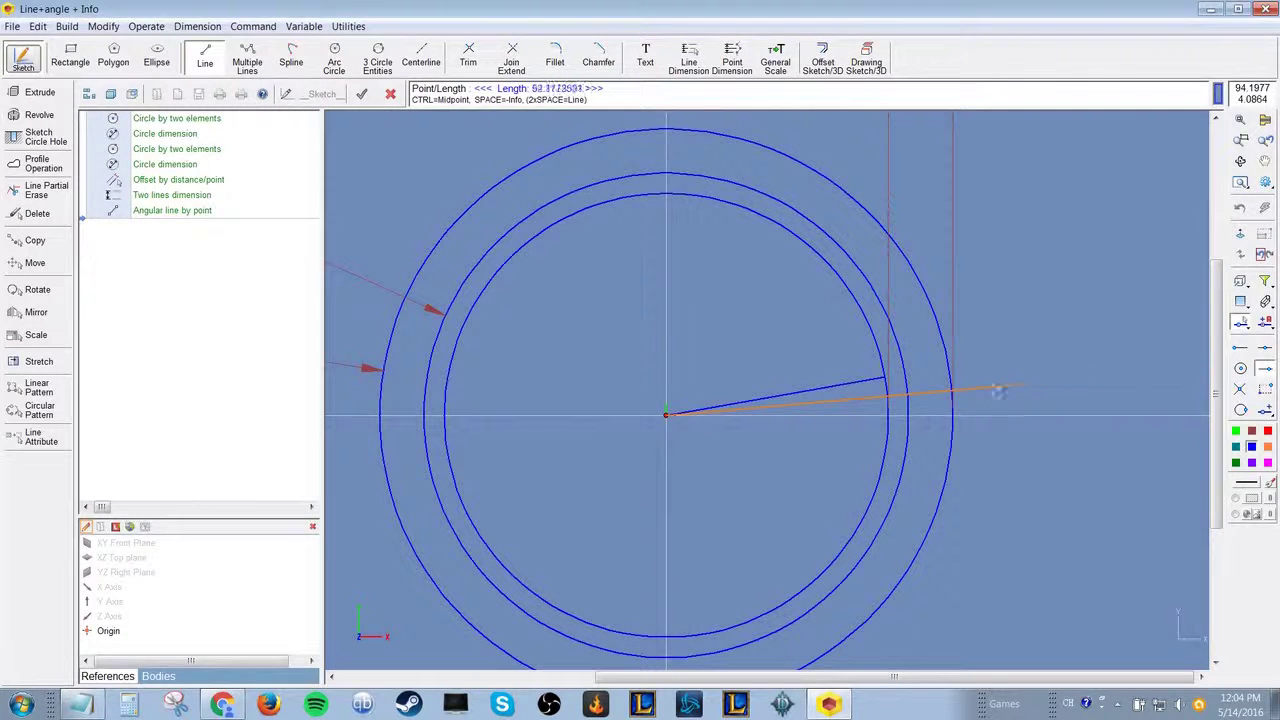
left_click(909, 395)
- Draw a third line from the centre at an angle of about 2.5 degrees, ending on the outer circle
left_click(205, 62)
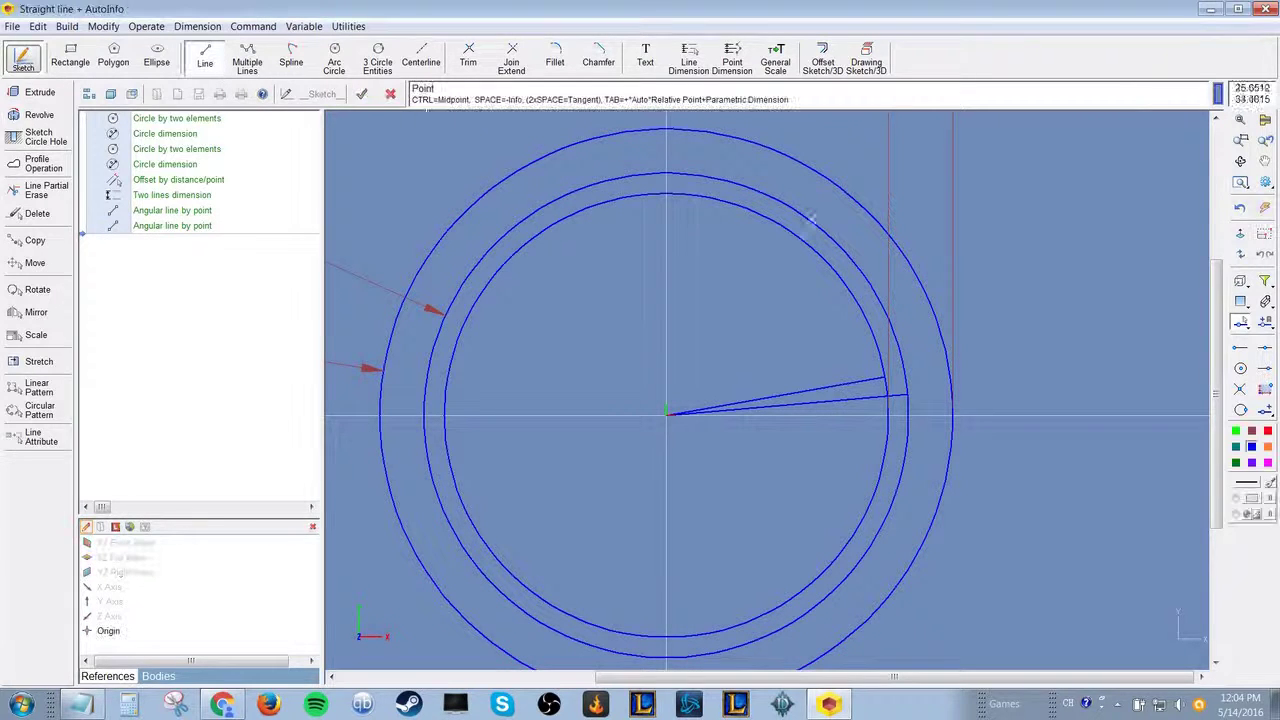
left_click(888, 405)
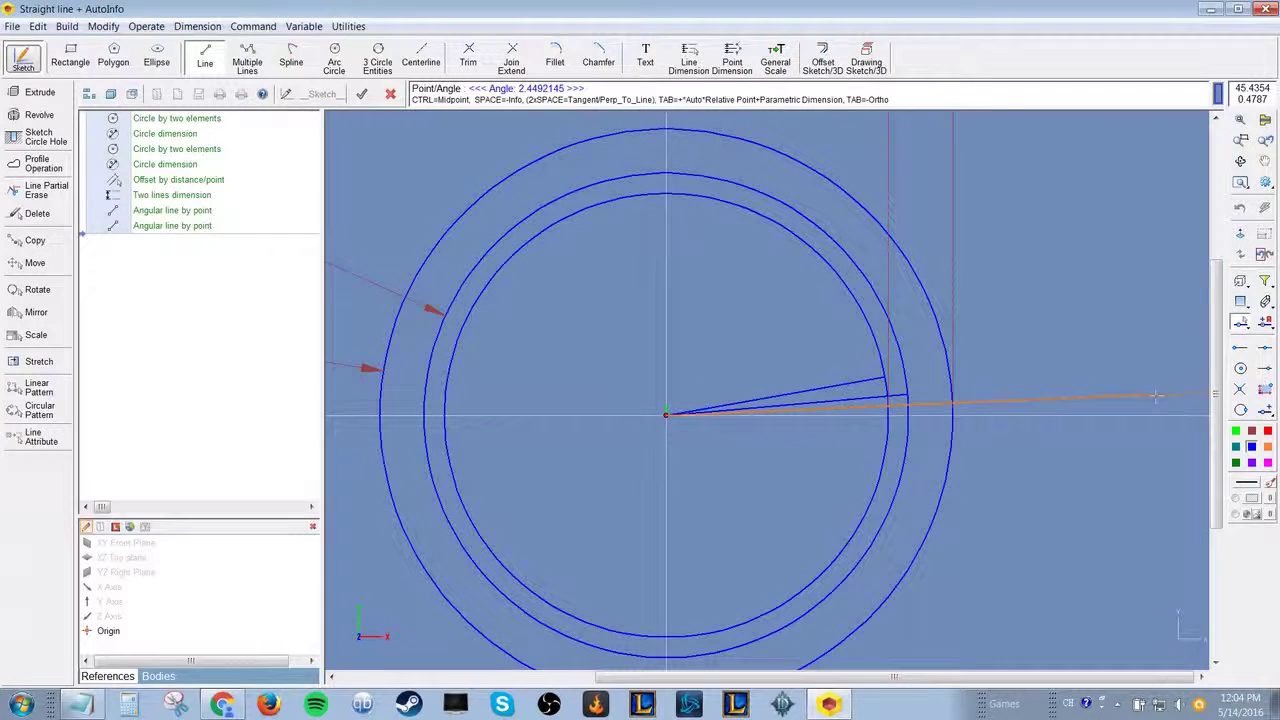
left_click(1266, 370)
left_click(952, 402)
- Connect the second line's endpoint on the middle circle to the third line's endpoint on the outer circle
scroll(921, 430, "up", 3)
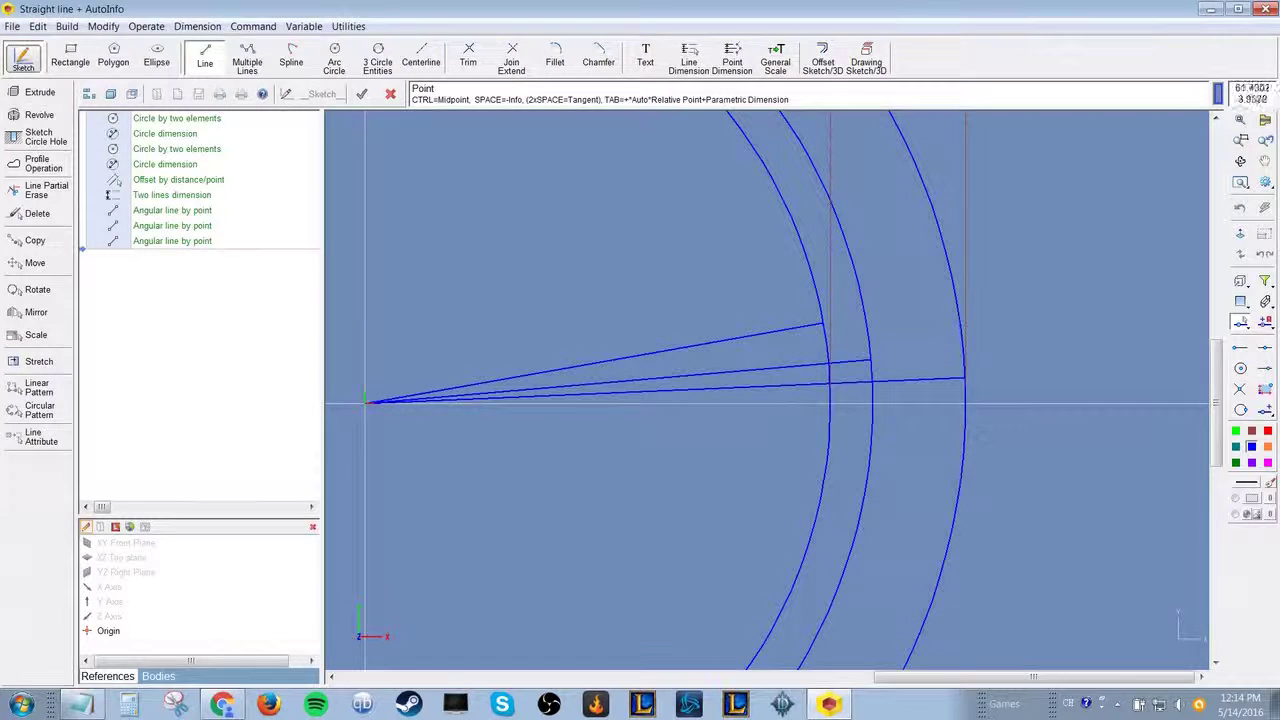
left_click(870, 361)
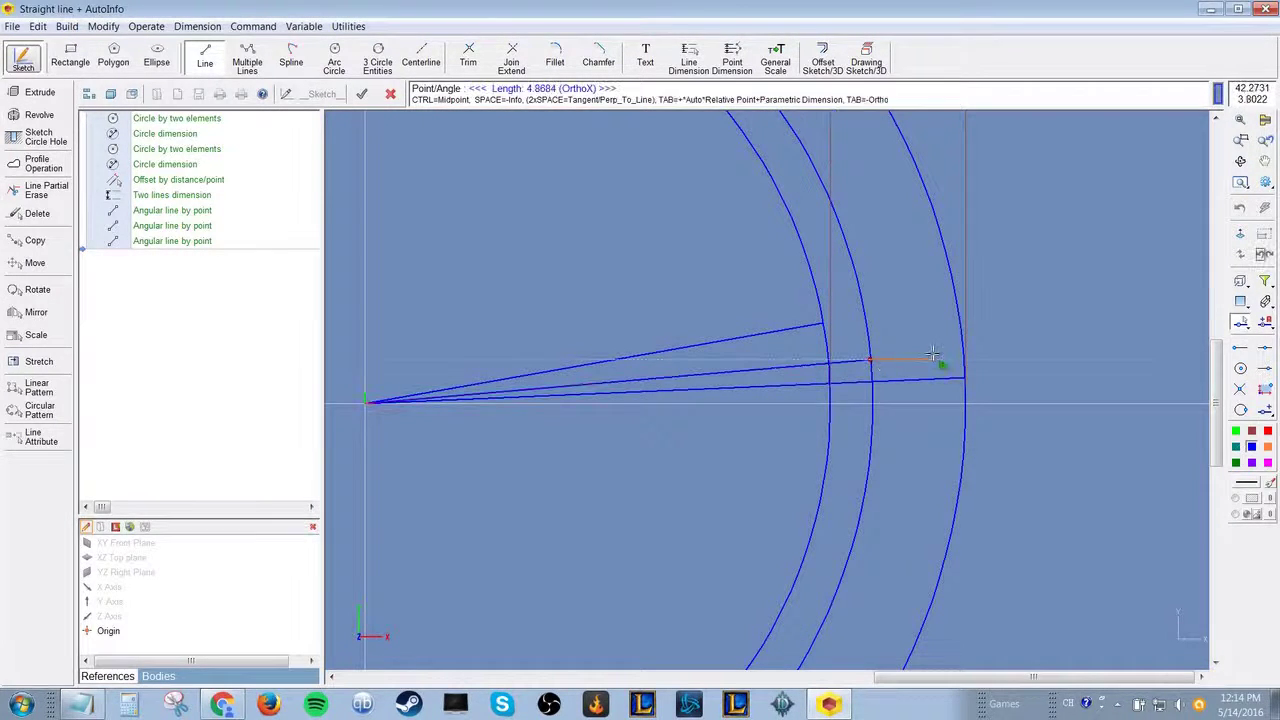
left_click(965, 377)
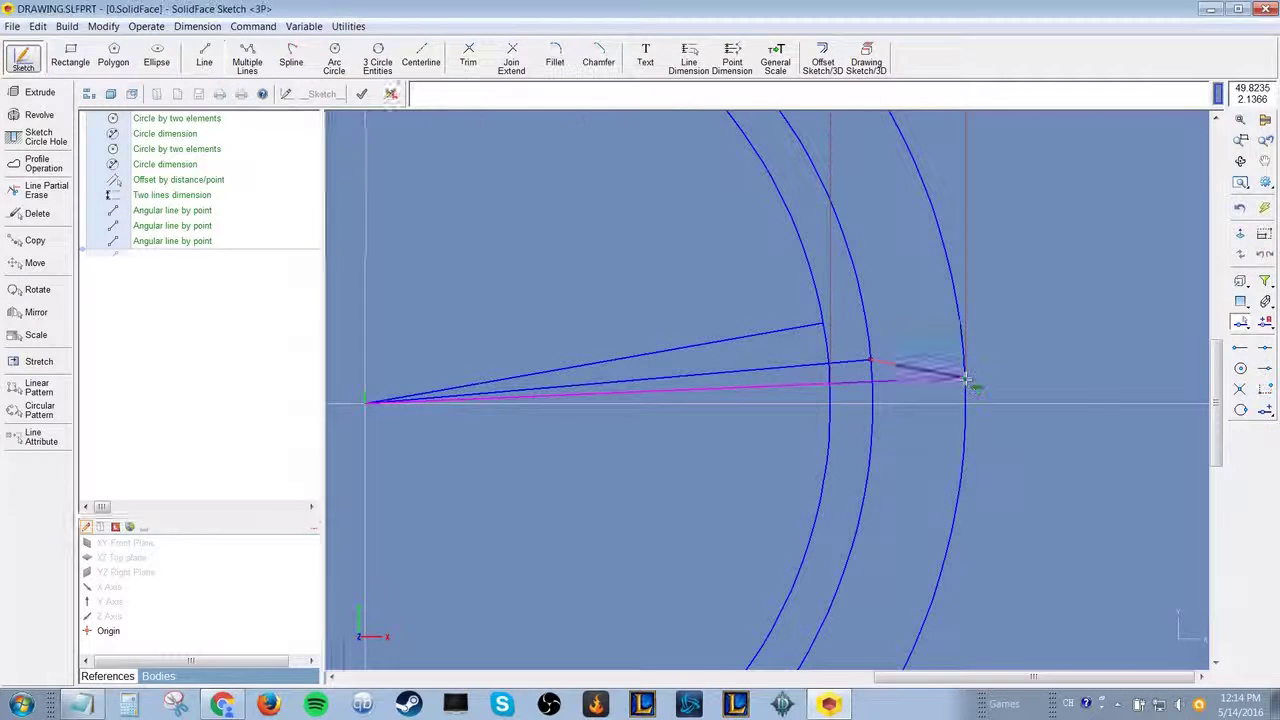
- Join the 10-degree line, innermost circle, 5-degree line and short connecting line into one continuous tooth outline, trimming away the excess
scroll(970, 400, "down", 3)
scroll(548, 440, "down", 5)
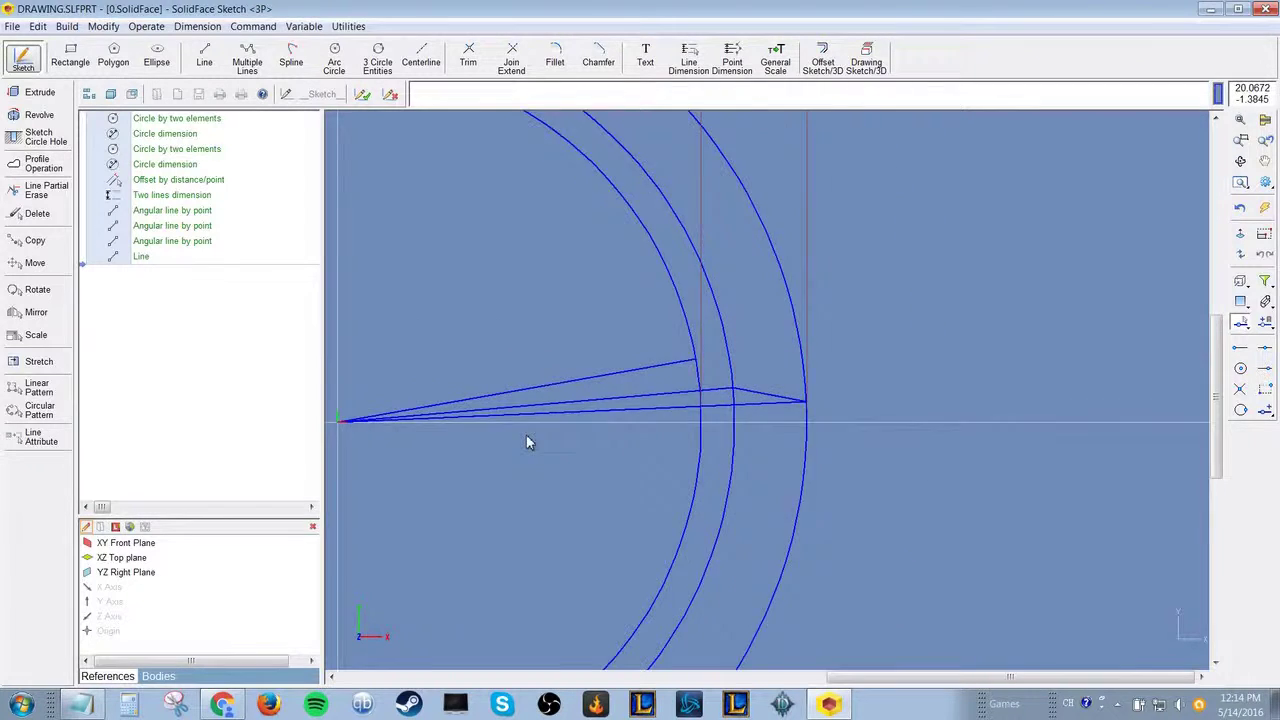
scroll(582, 427, "left", 5)
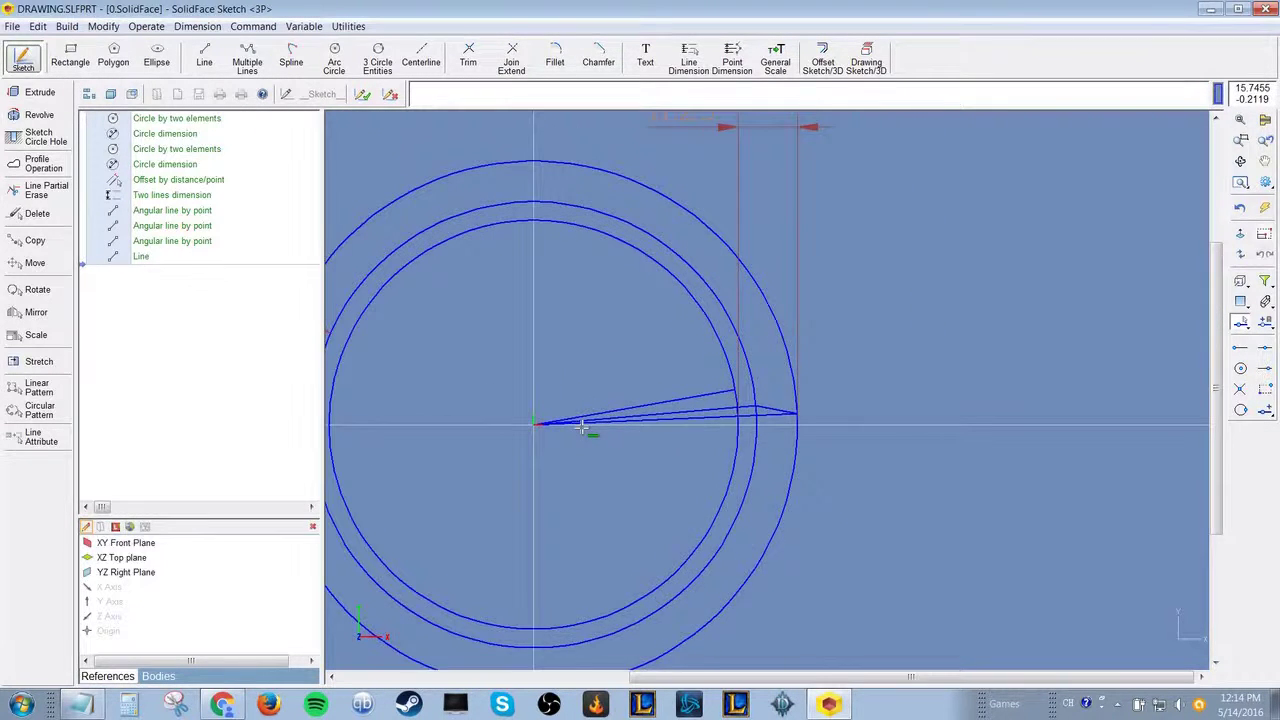
scroll(800, 447, "up", 1)
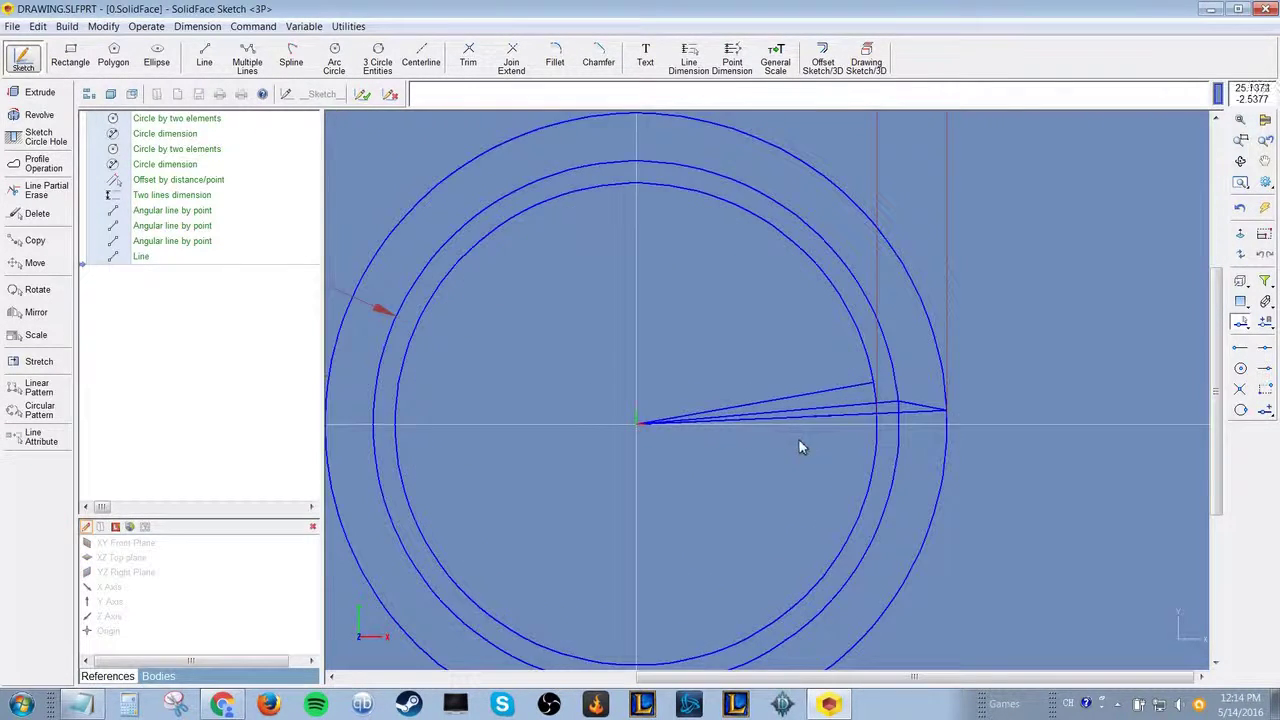
left_click(856, 387)
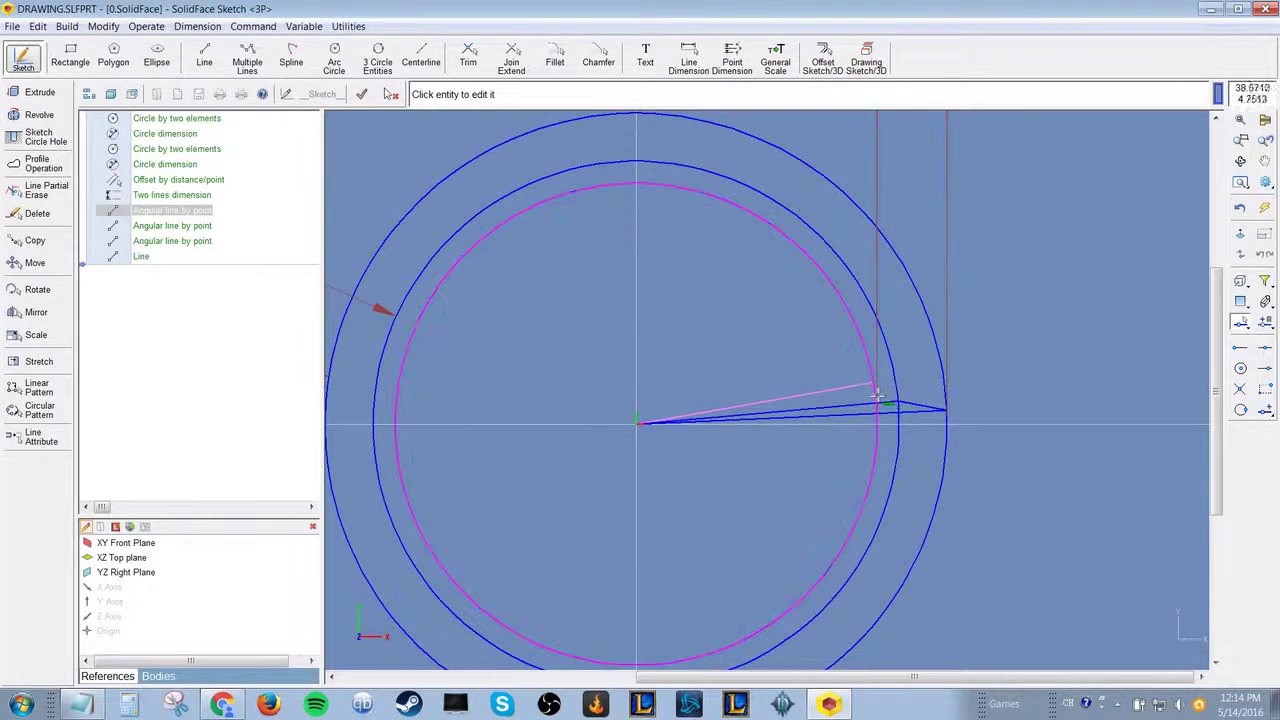
left_click(875, 394)
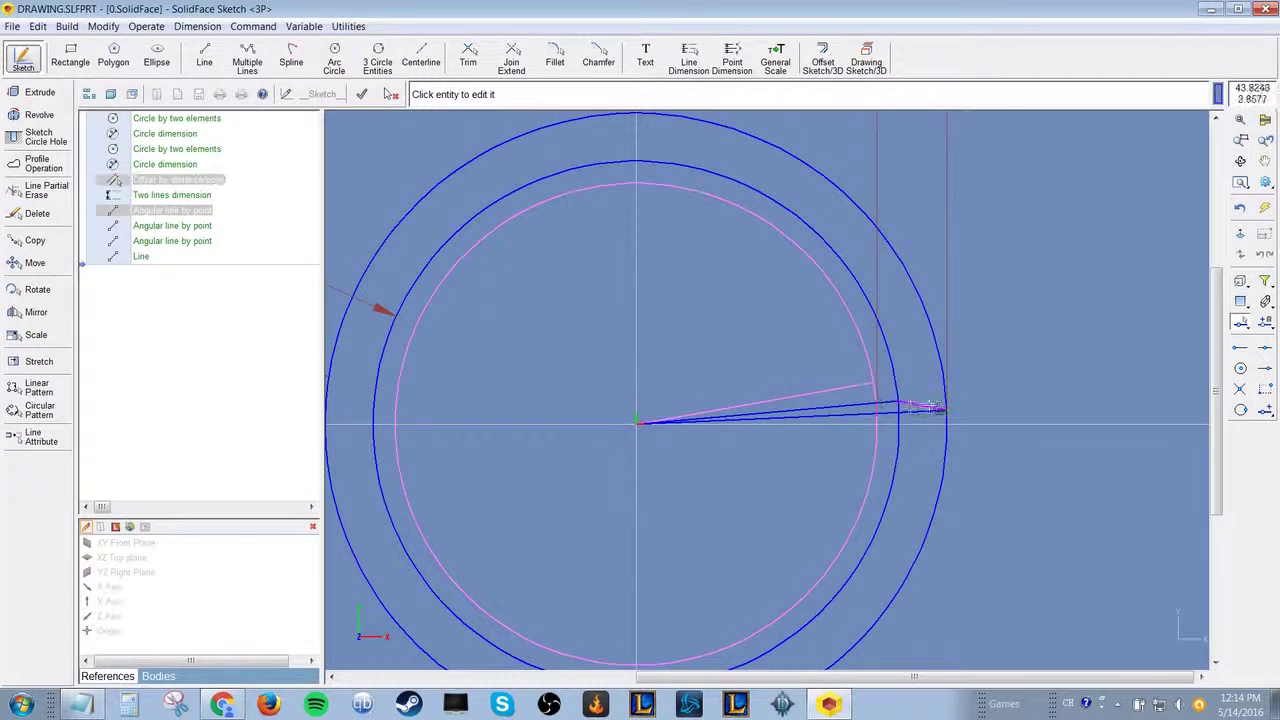
left_click(890, 406)
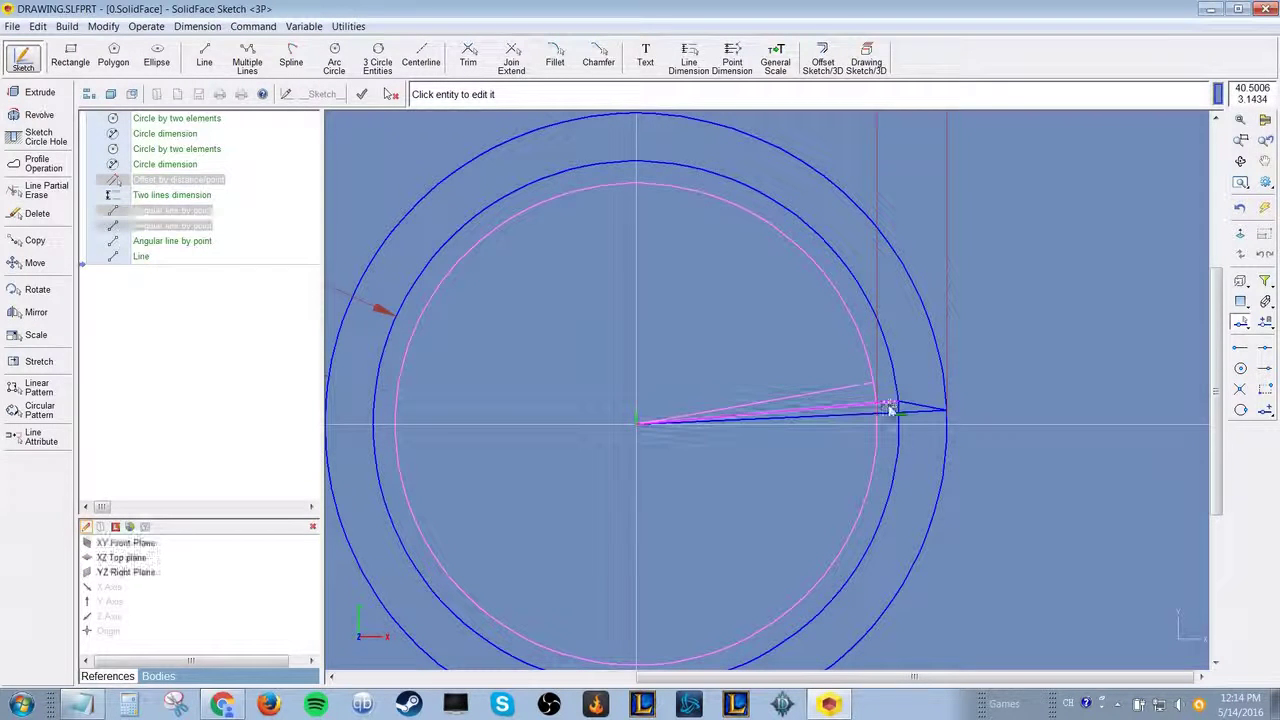
left_click(911, 404)
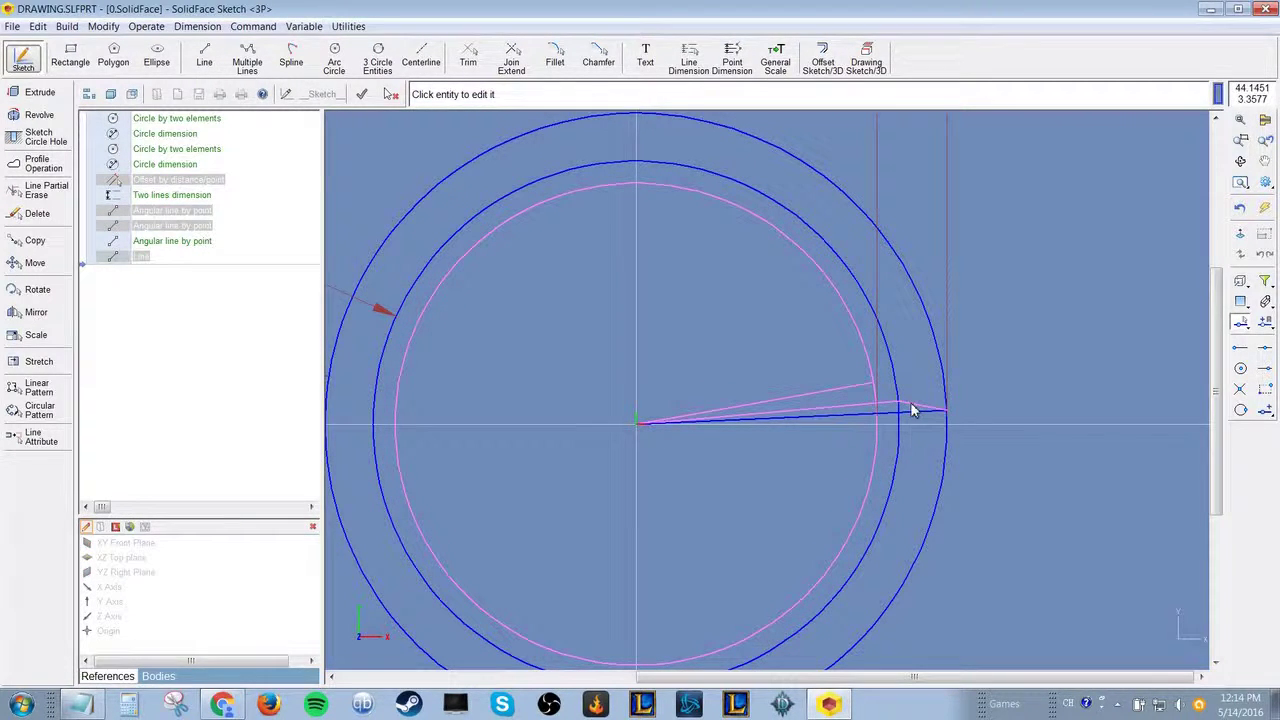
key("ctrl")
left_click(512, 65)
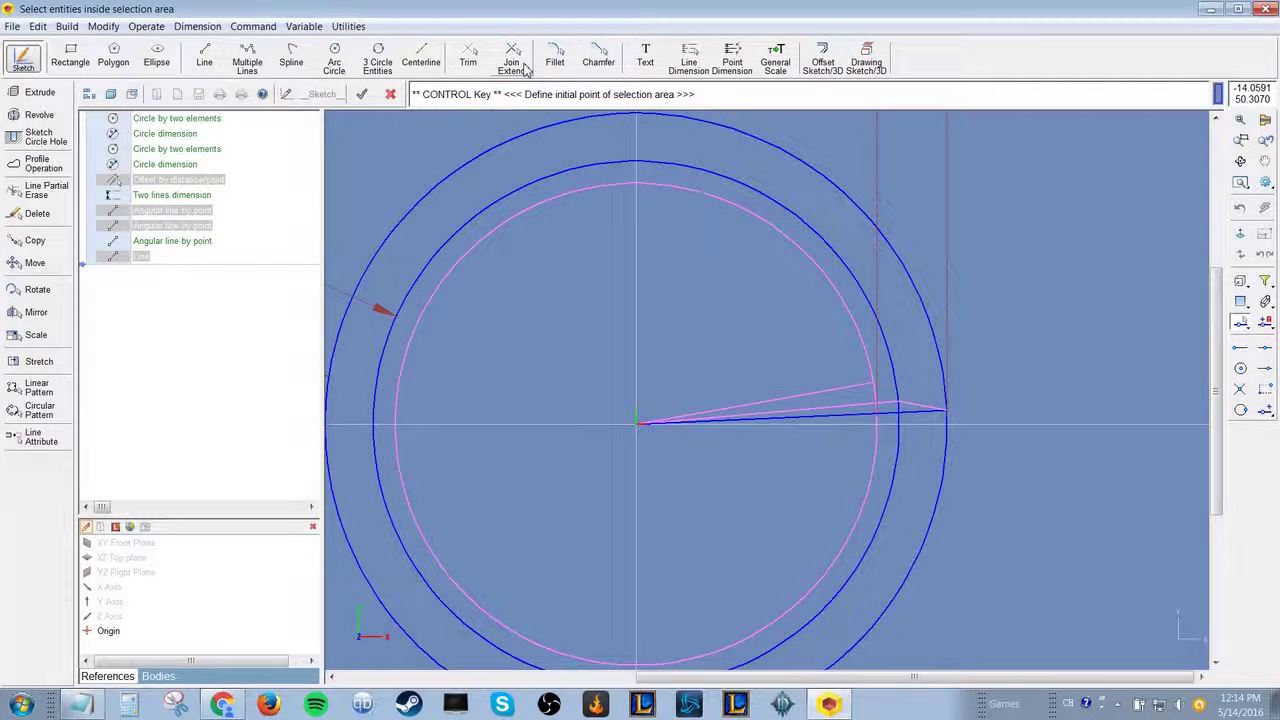
scroll(892, 374, "up", 3)
scroll(893, 378, "down", 2)
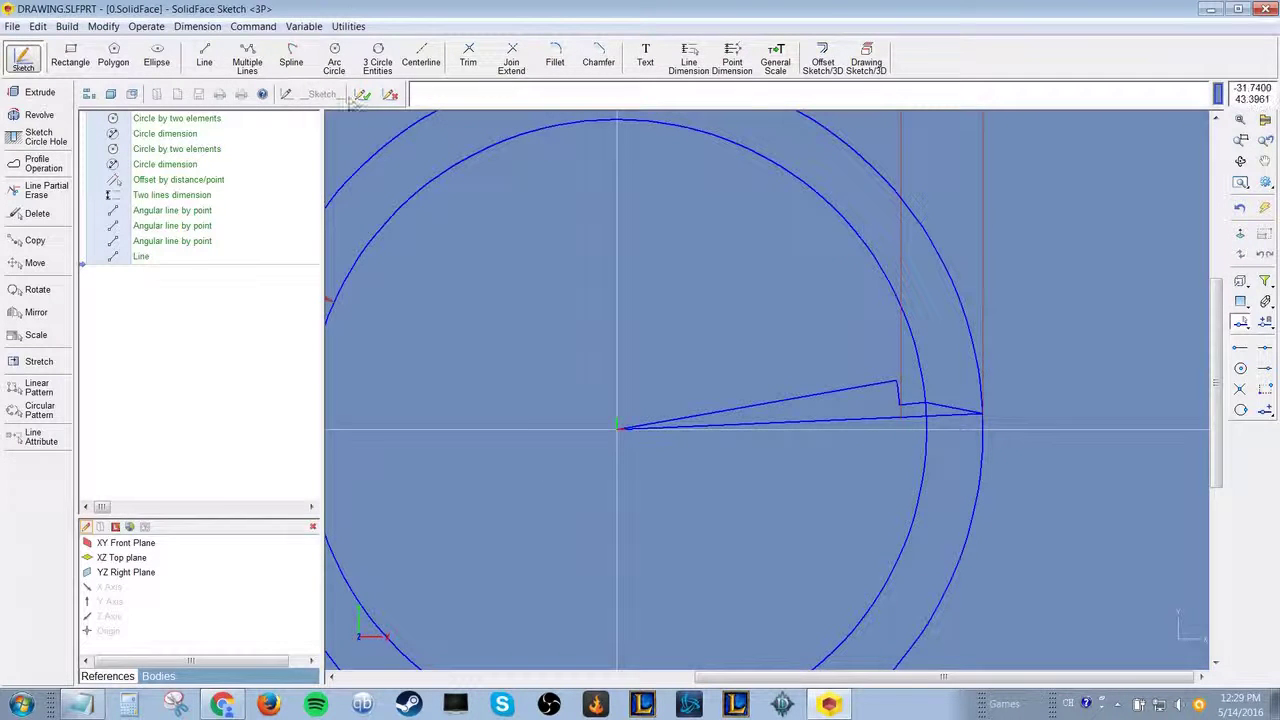
- Create a variable n with the value 18 and show the list of variables
left_click(291, 31)
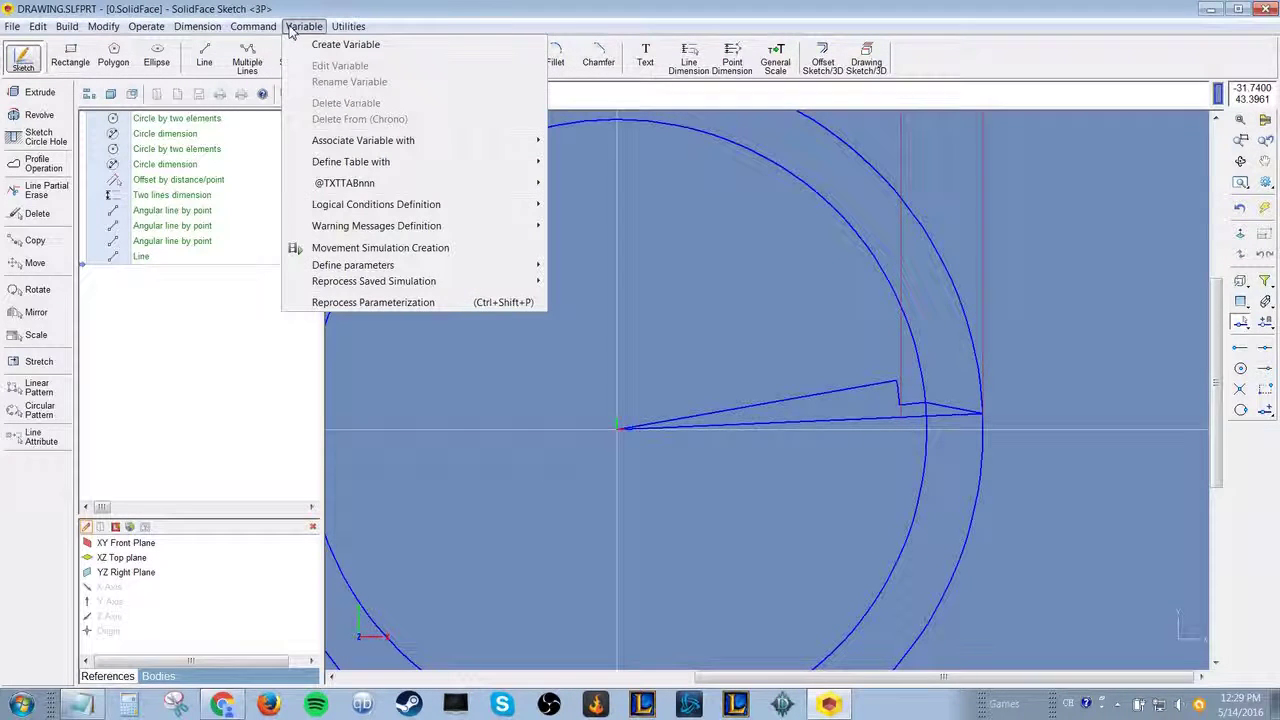
left_click(345, 45)
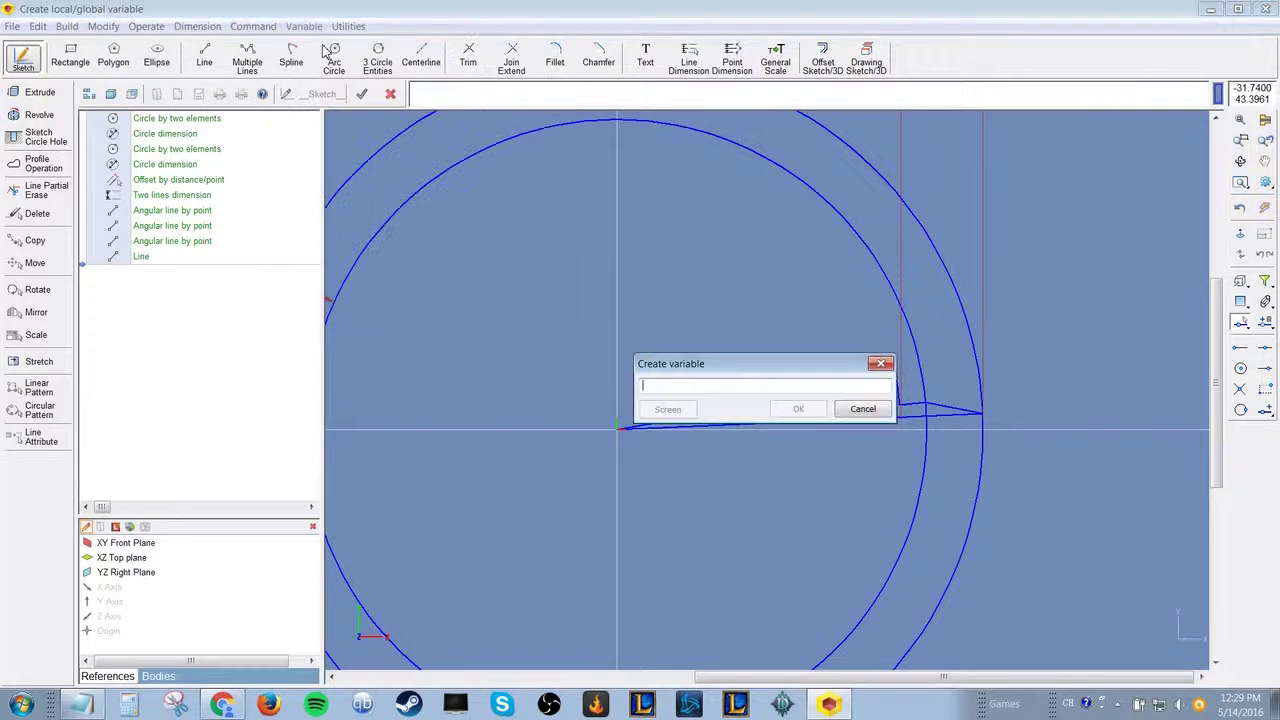
type("r")
key("Return")
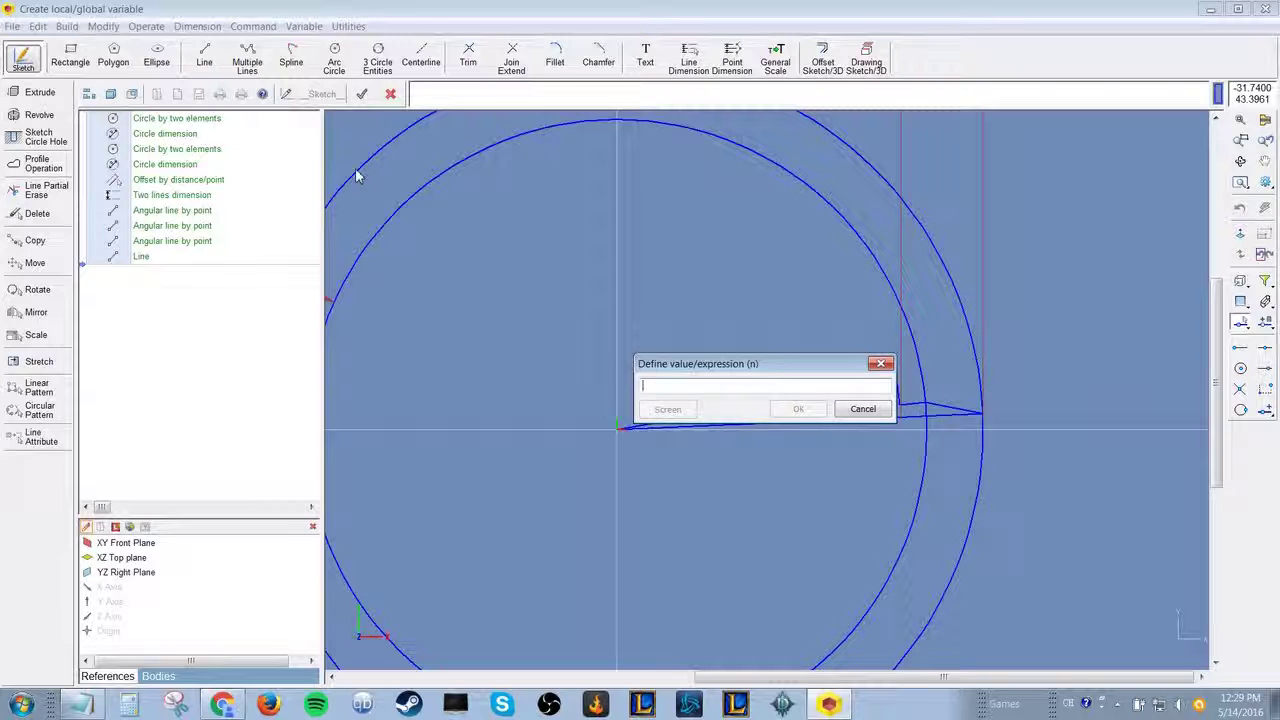
type("10")
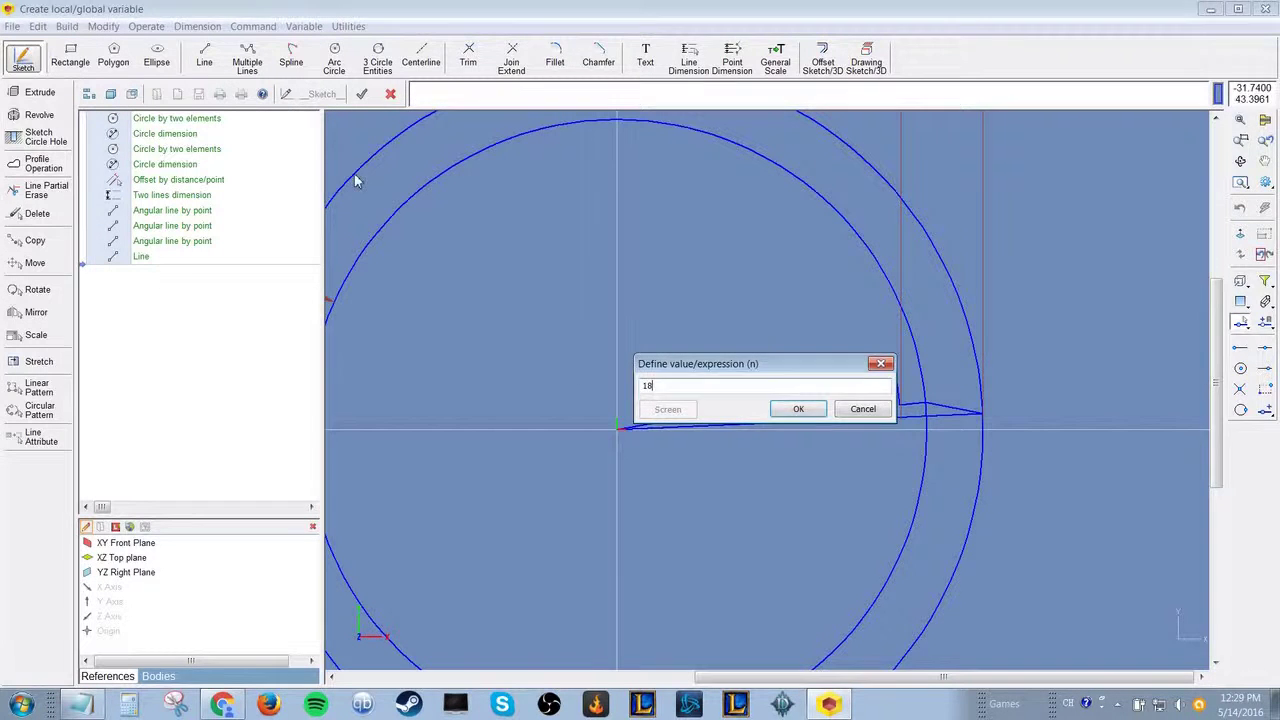
key("Return")
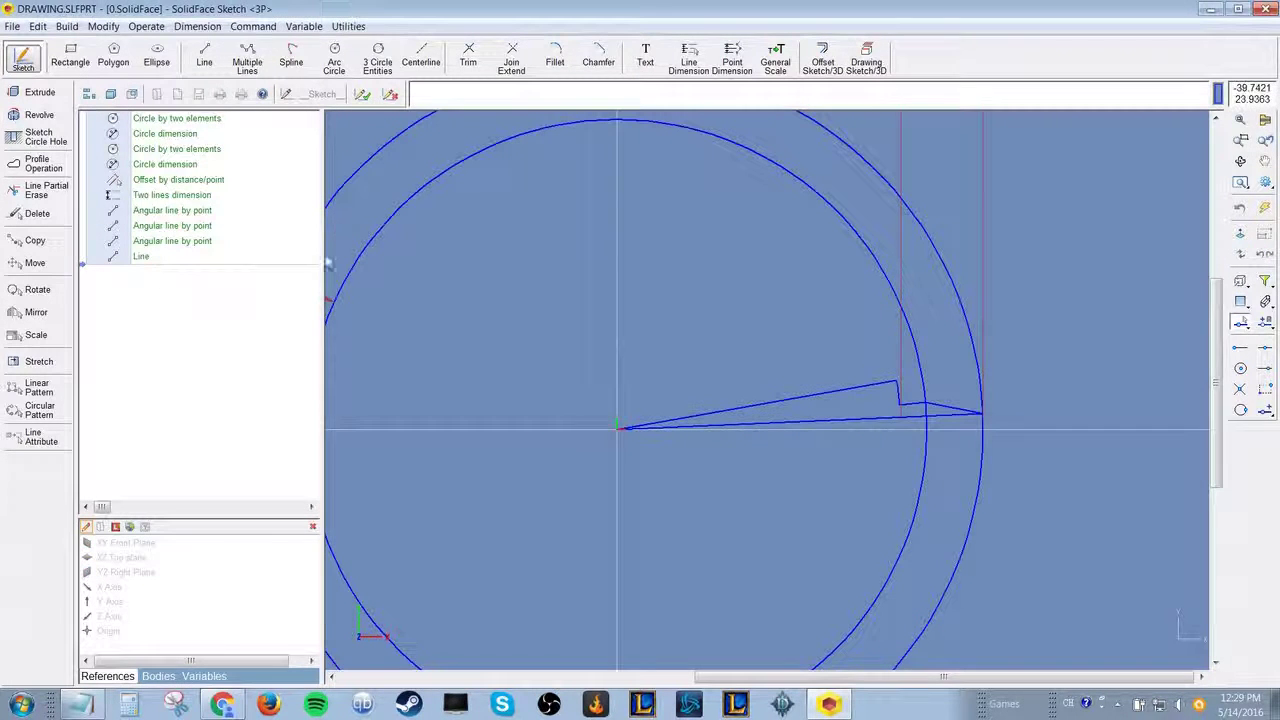
left_click(203, 676)
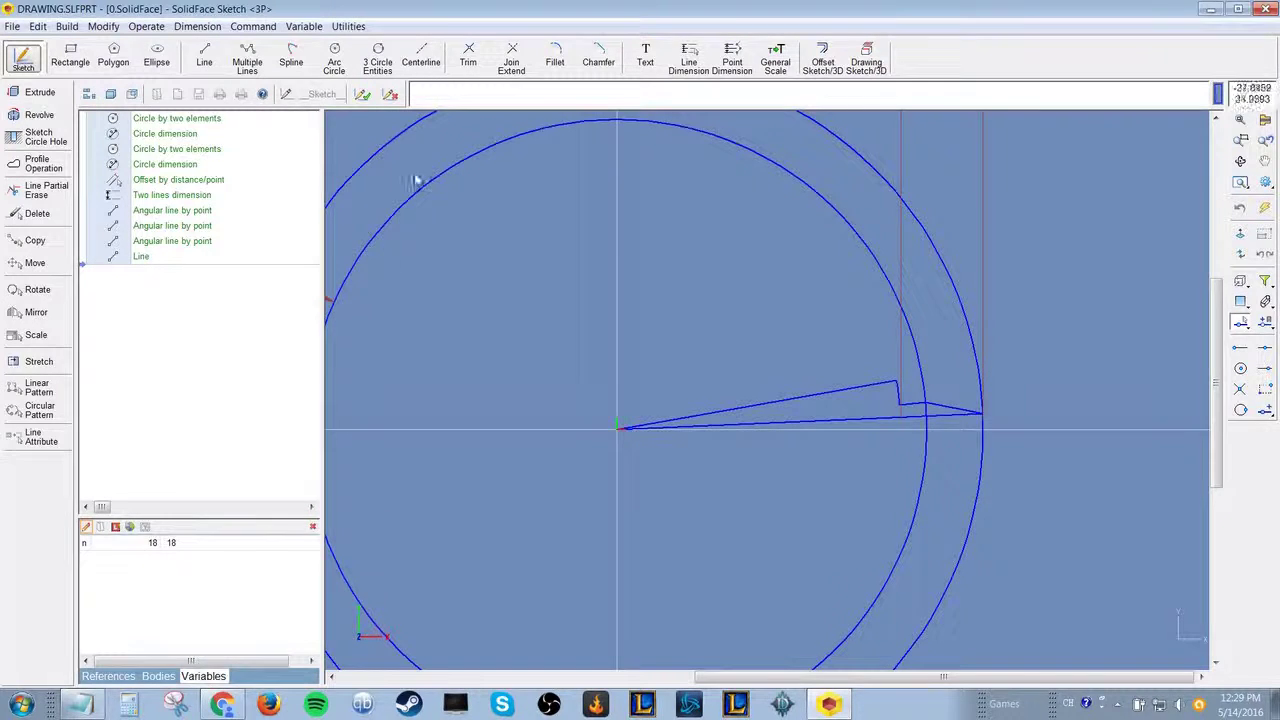
- Create a variable d1 with the value 10
right_click(157, 568)
left_click(235, 384)
type("d1")
key("Return")
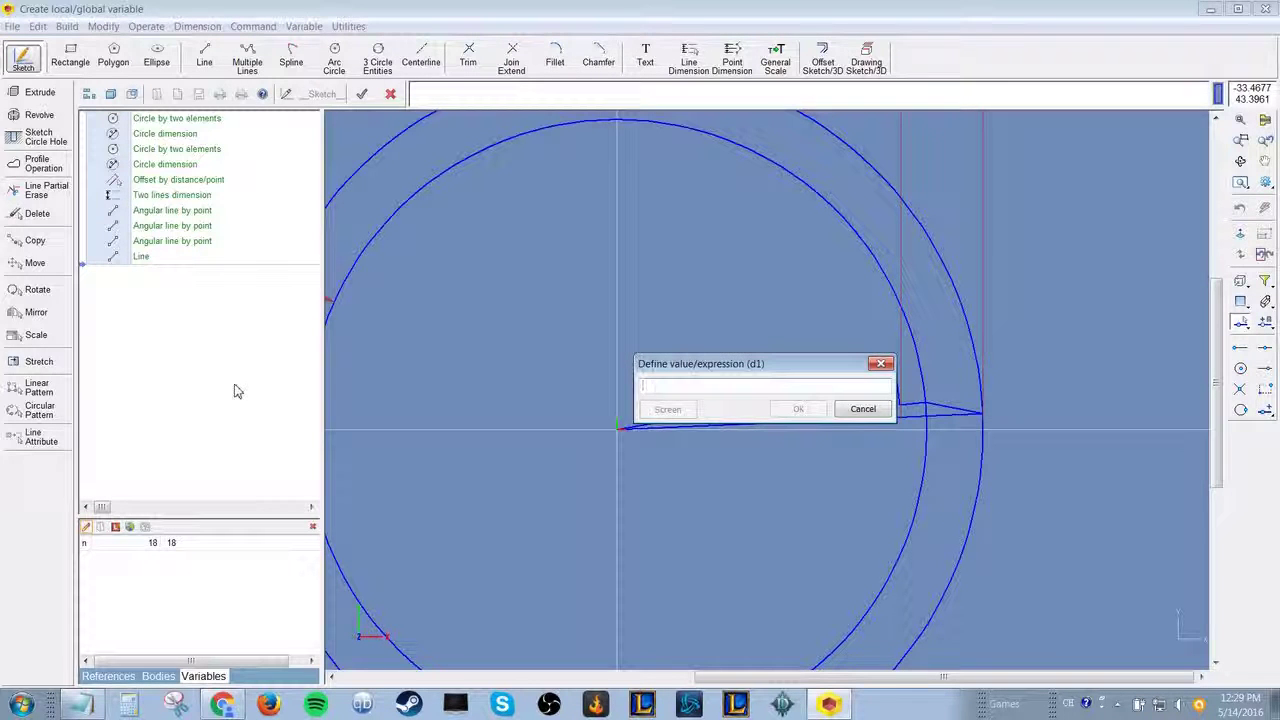
type("100")
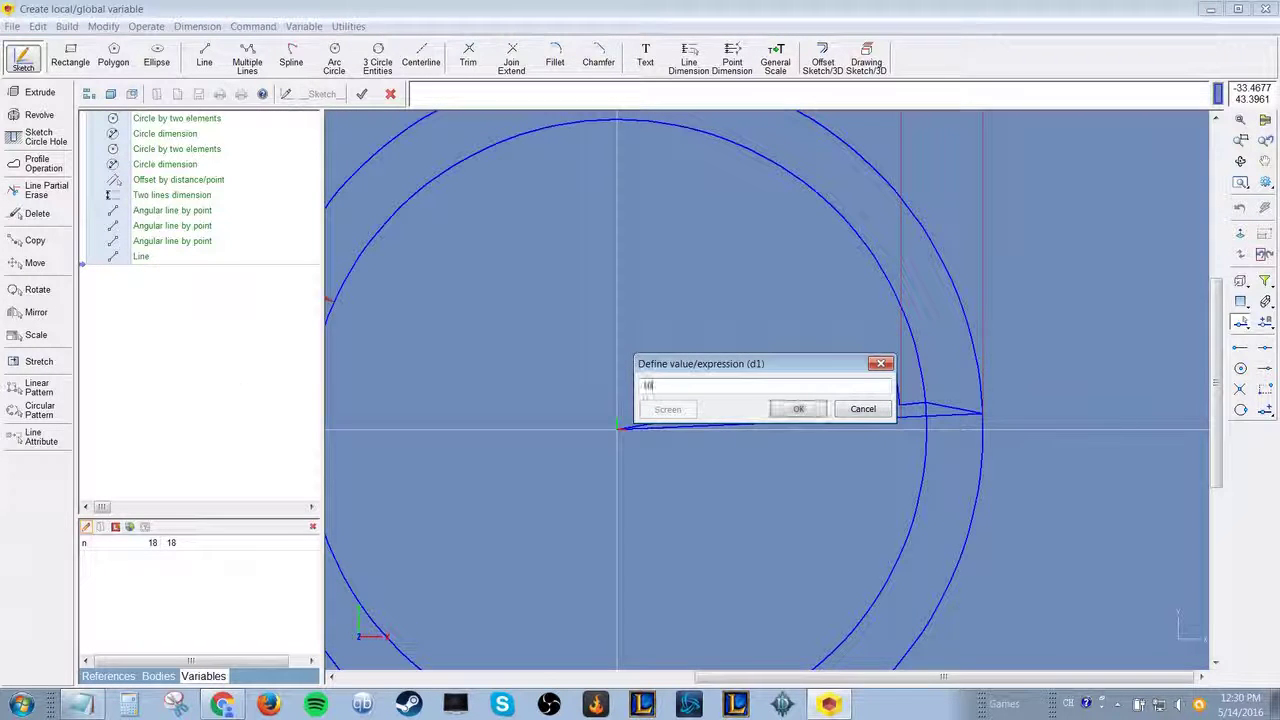
key("Return")
- Set the value of variable d1 to the expression (180/n)
right_click(170, 606)
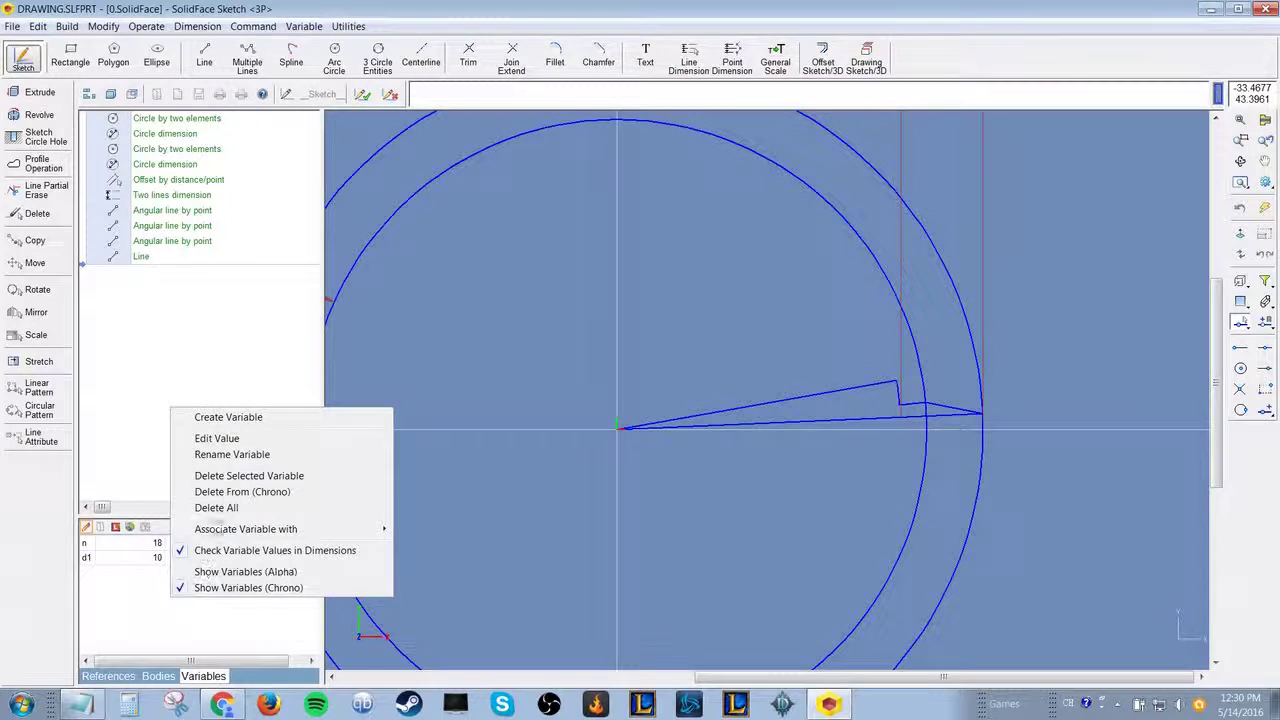
left_click(217, 438)
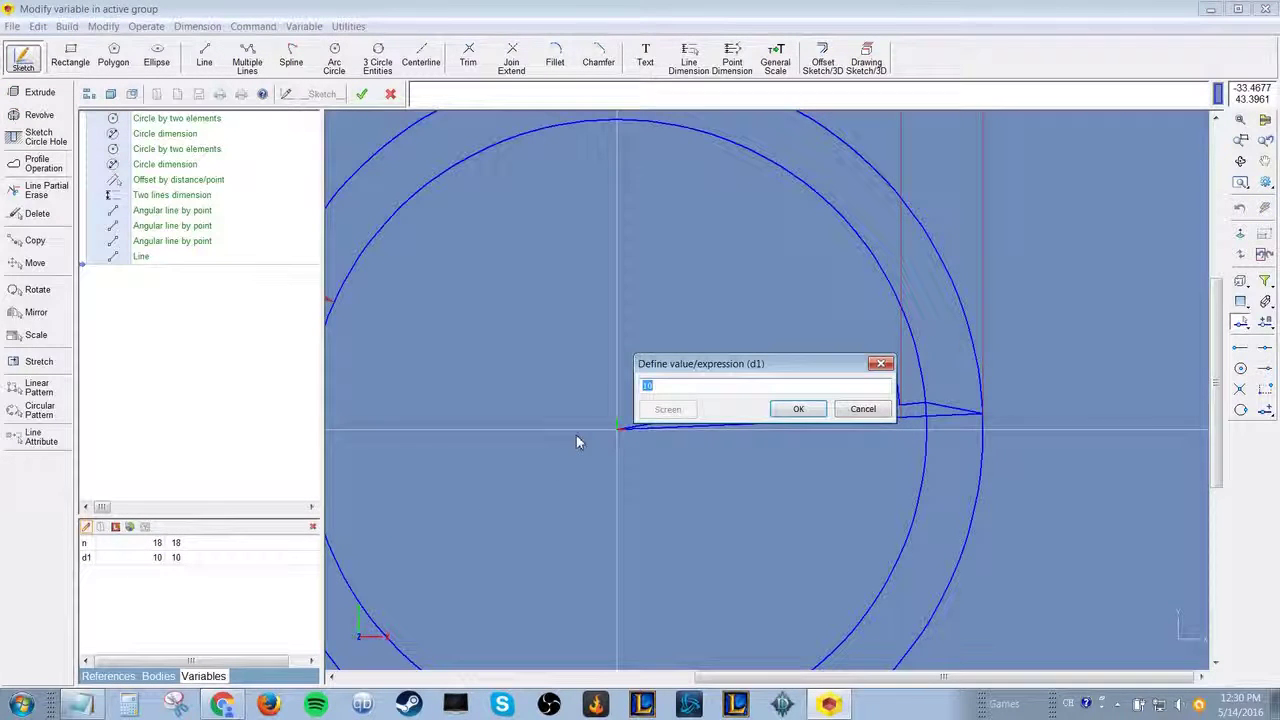
type("(180/n")
key("Return")
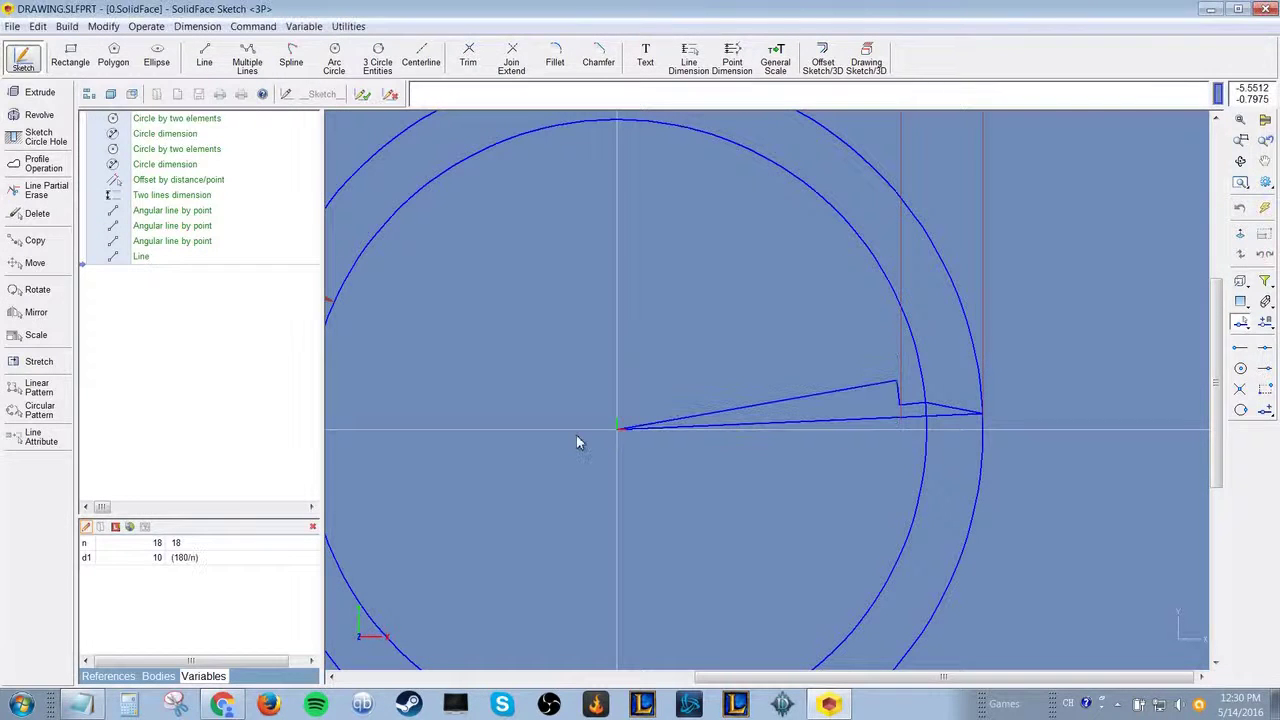
- Create a variable d2 defined by the expression (d1/2)
right_click(152, 600)
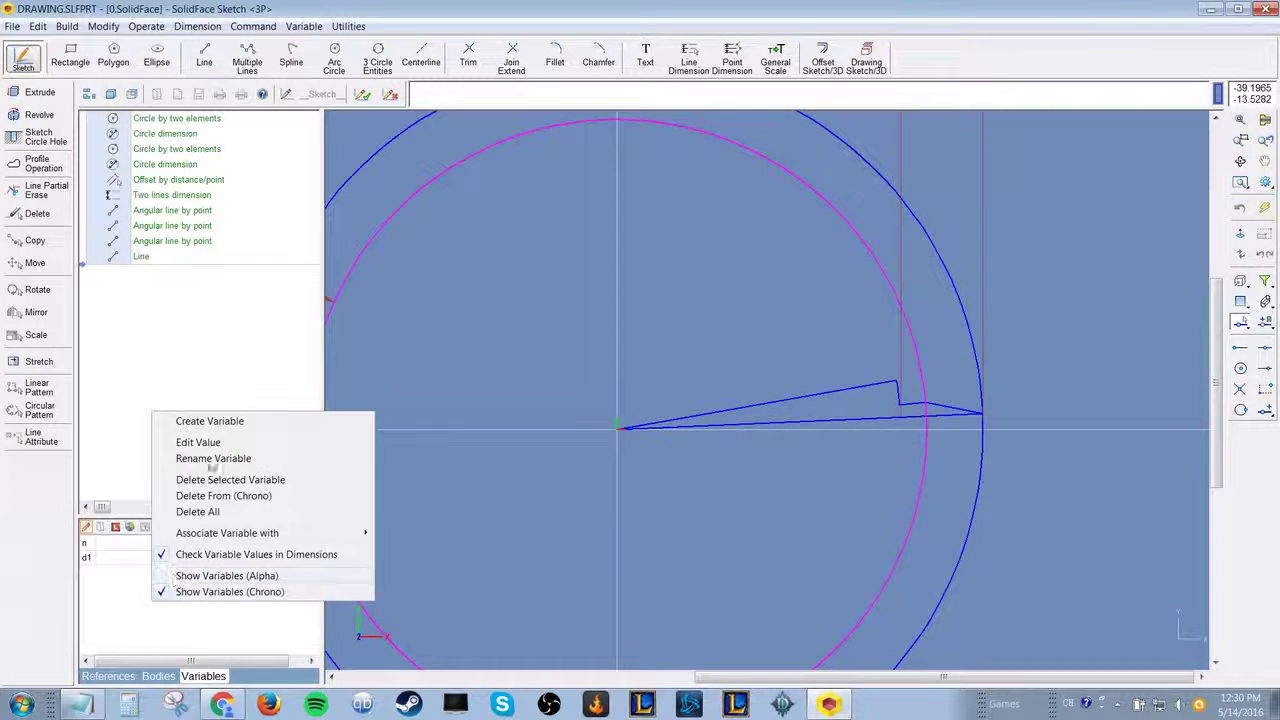
left_click(212, 421)
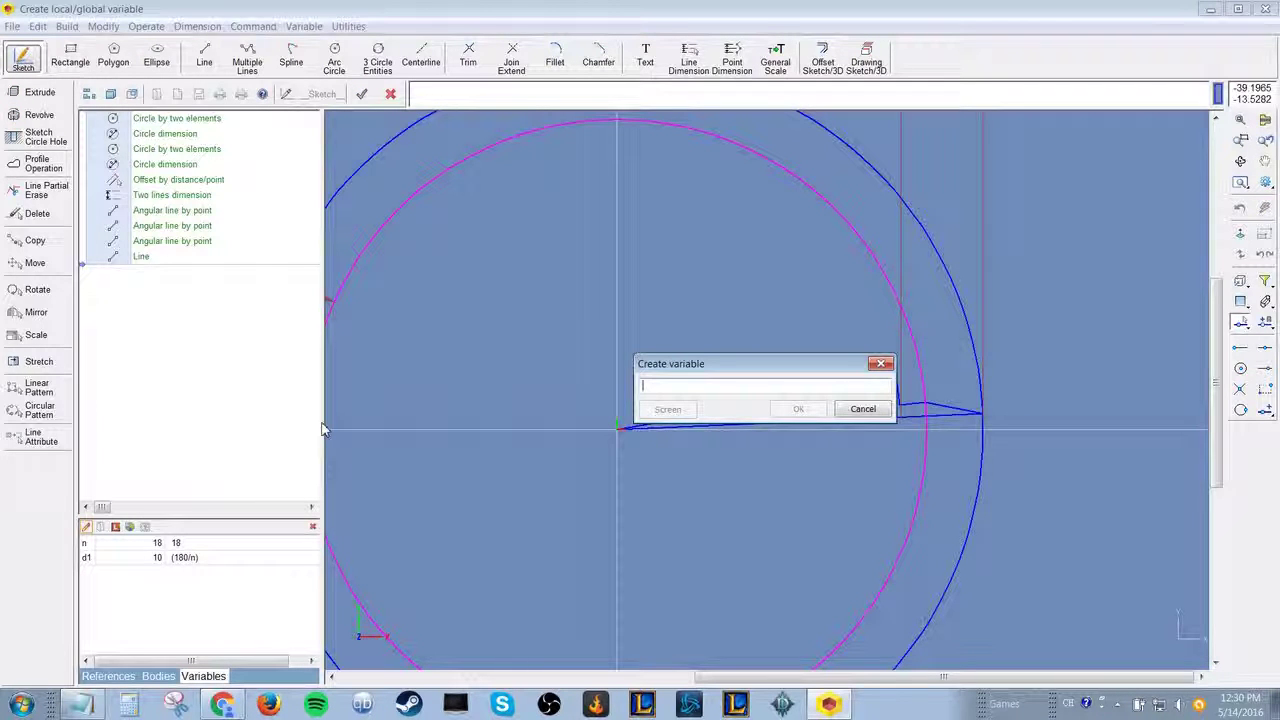
type("d2")
key("Return")
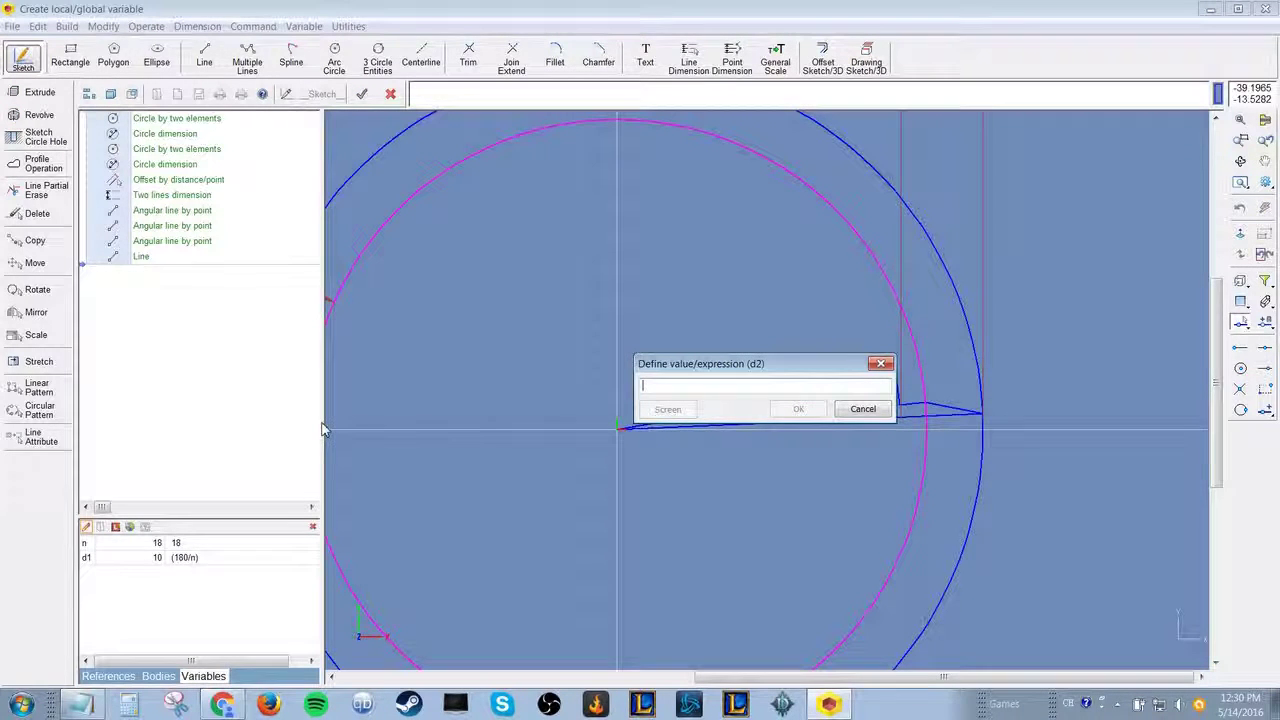
type("(")
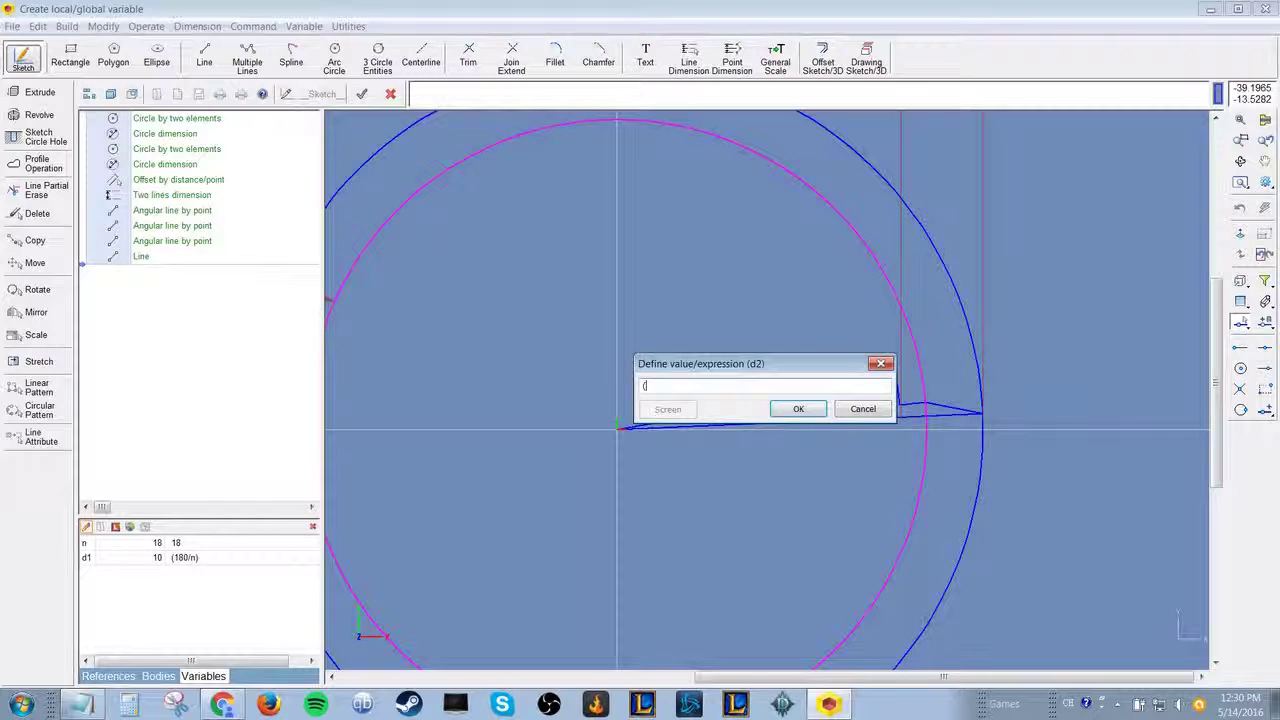
type("d1/2)")
key("Return")
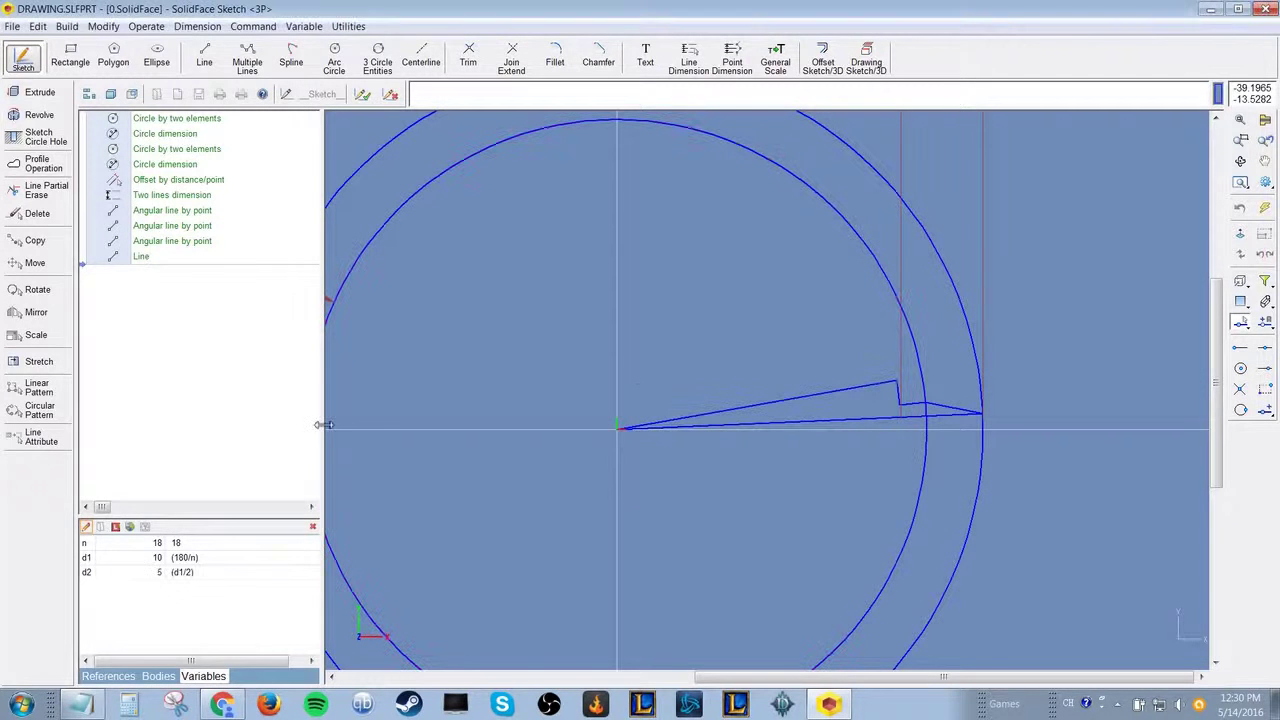
- Create a variable d3 defined by the expression (d1/4)
right_click(183, 613)
left_click(250, 426)
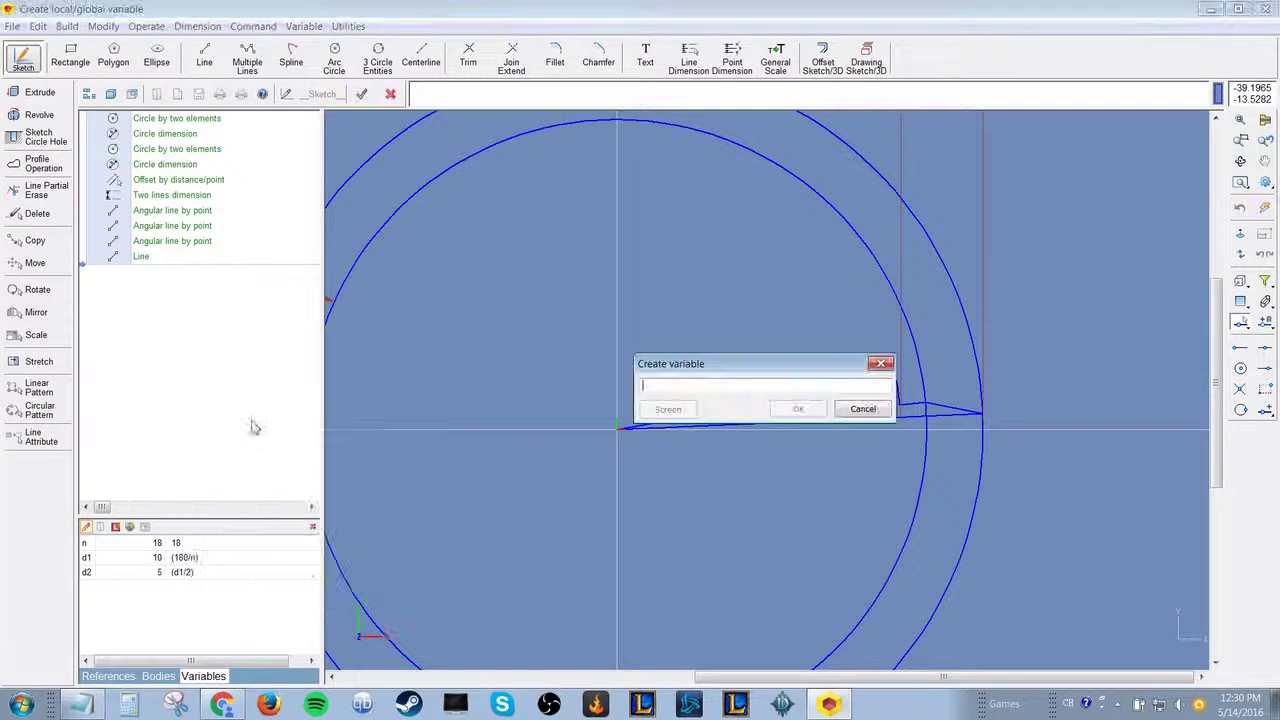
type("d")
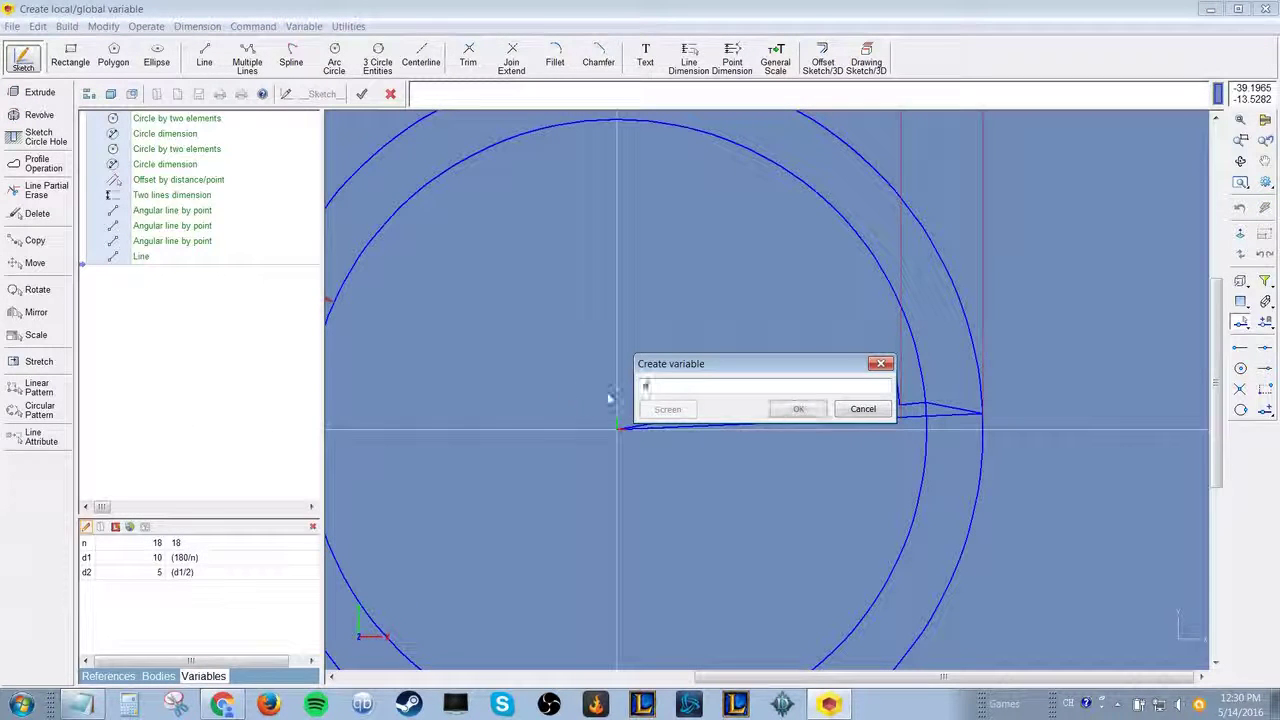
type("3")
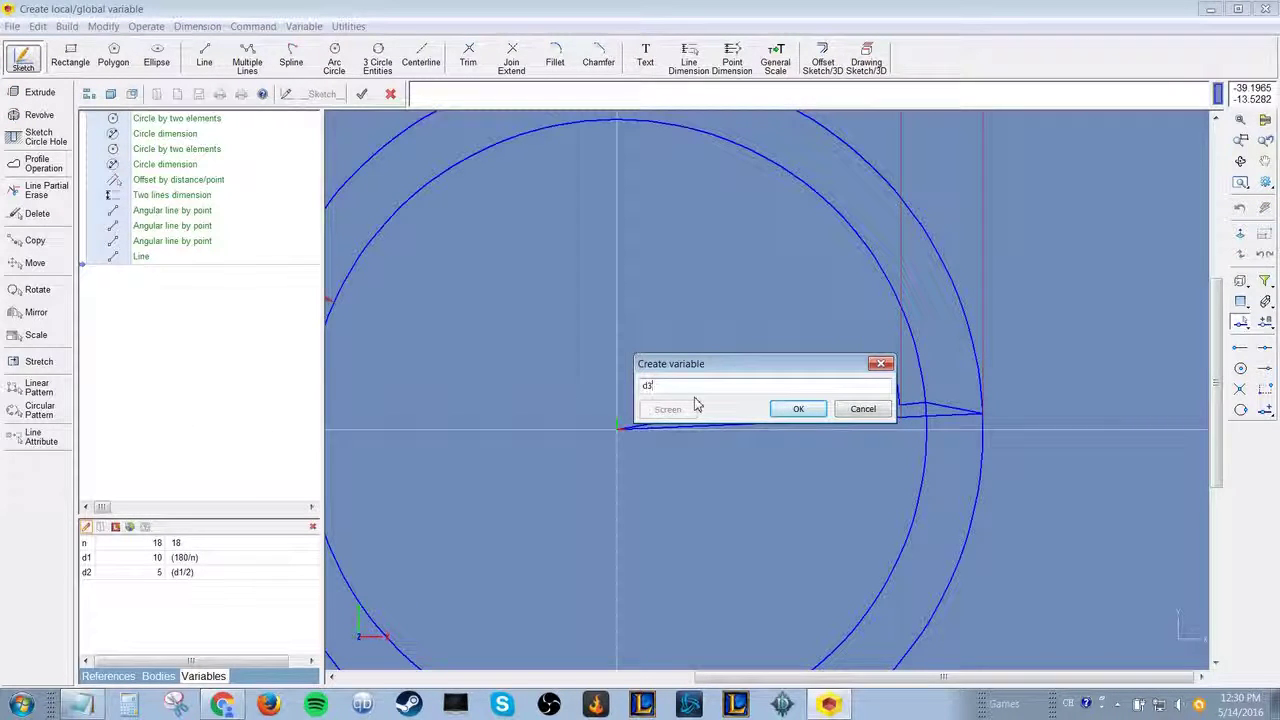
key("Return")
type("(d1/4")
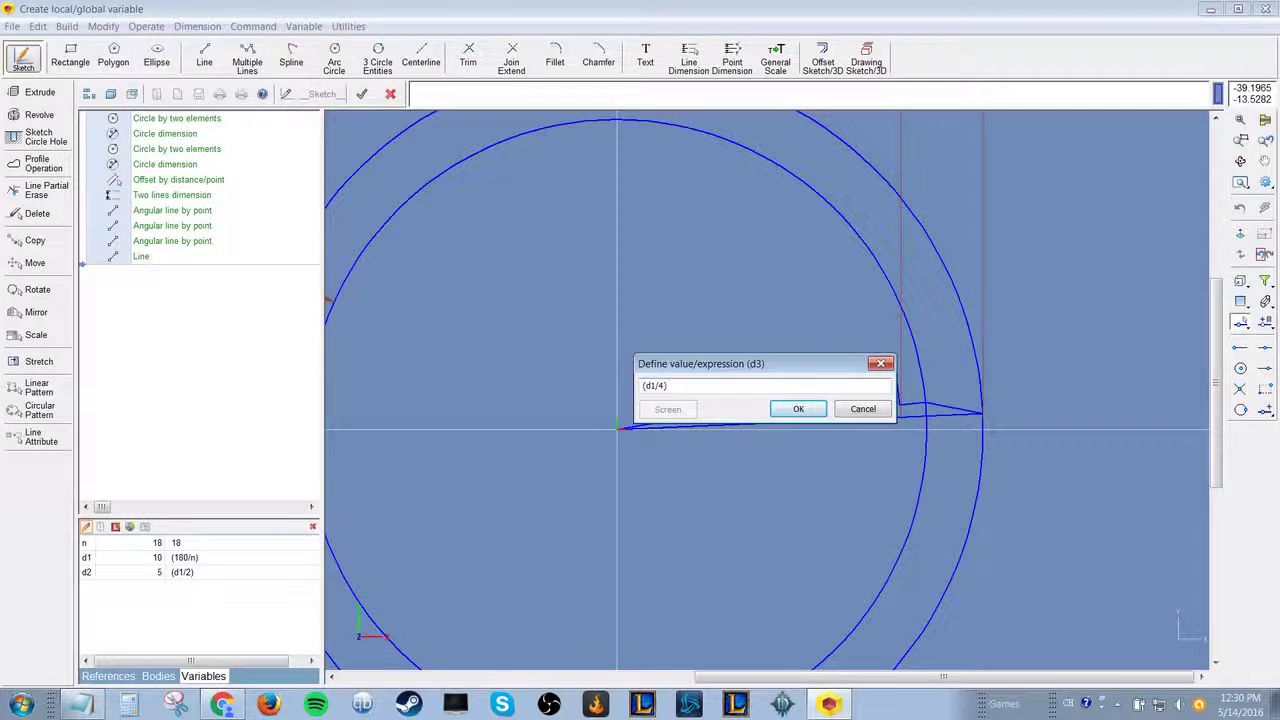
key("Return")
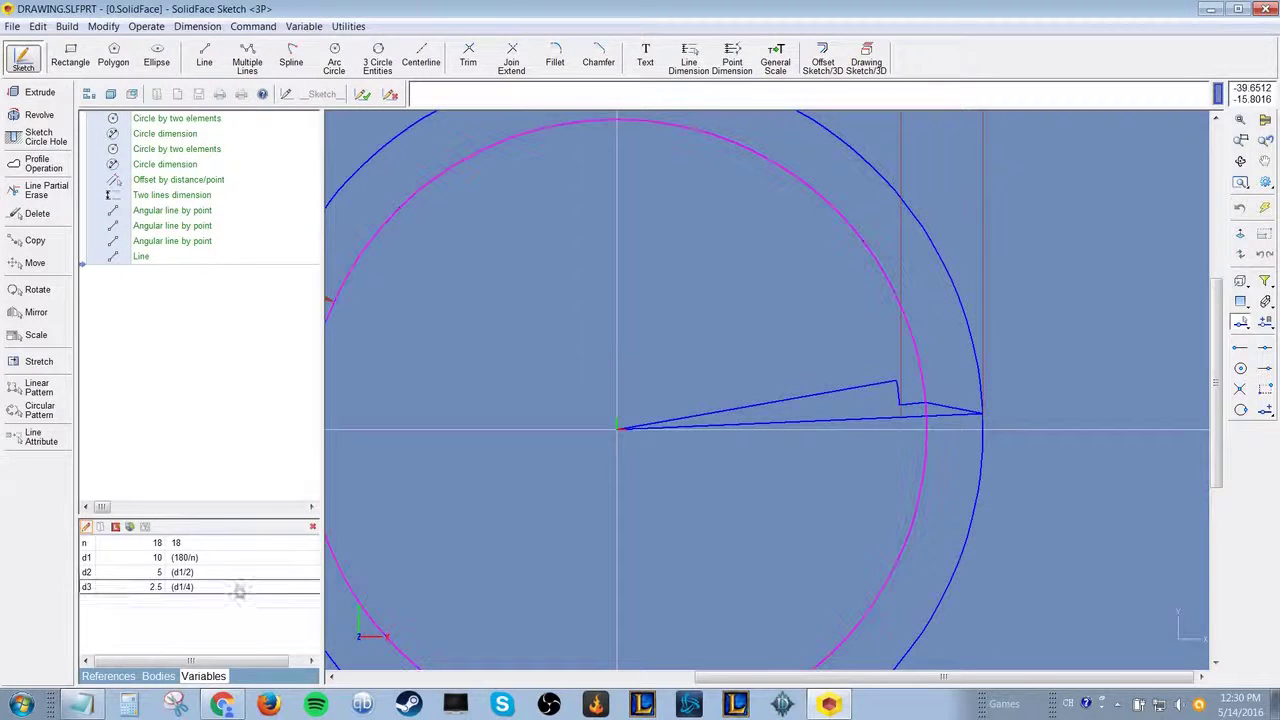
- Create a variable a with the value 50
right_click(172, 612)
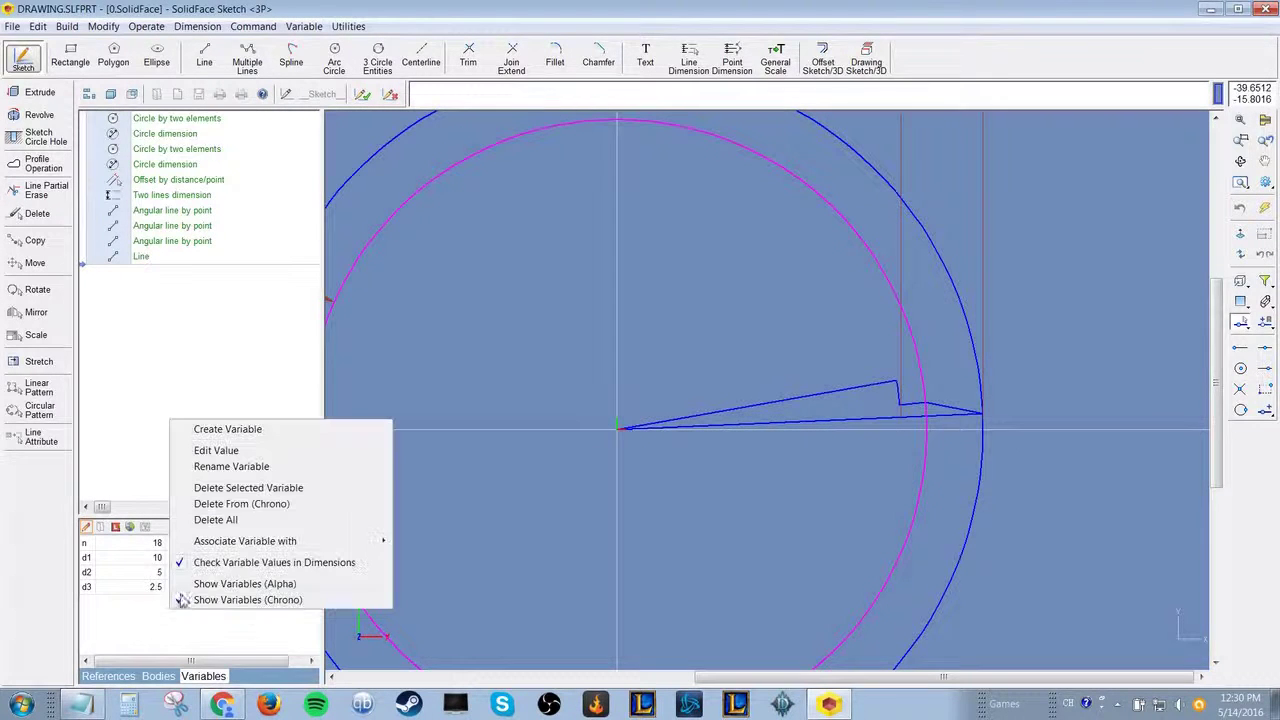
left_click(244, 430)
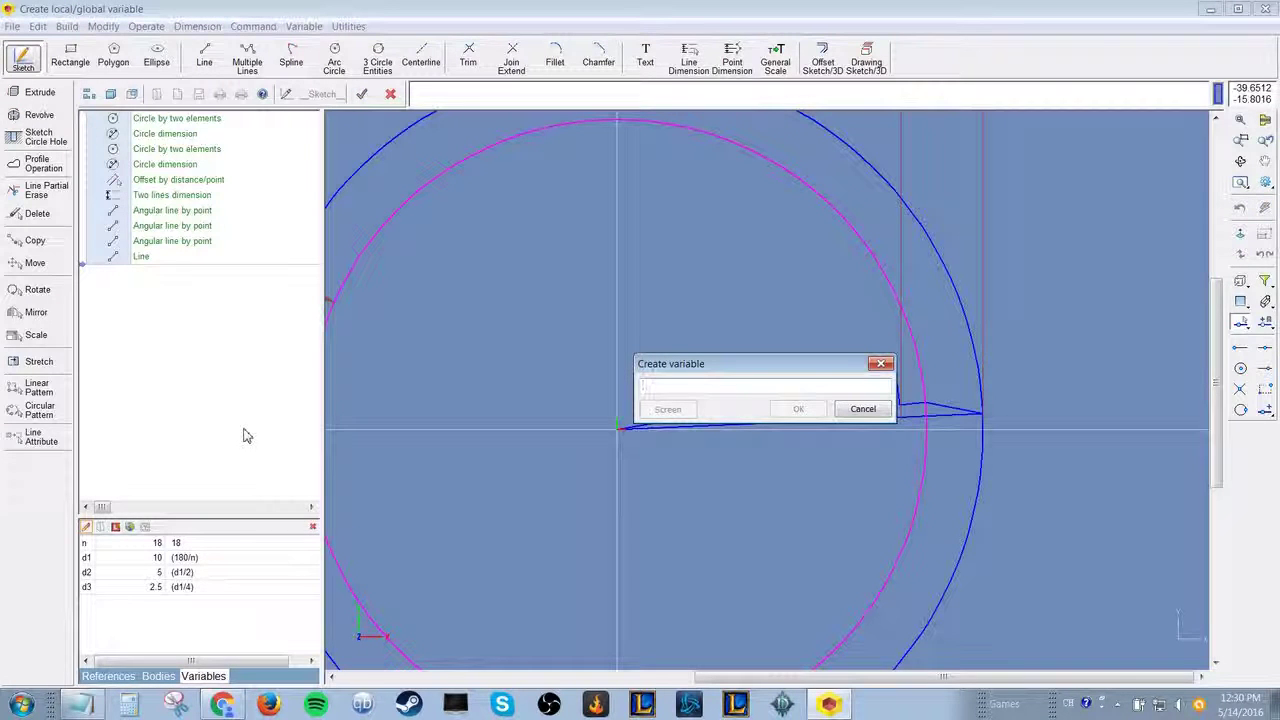
type("a")
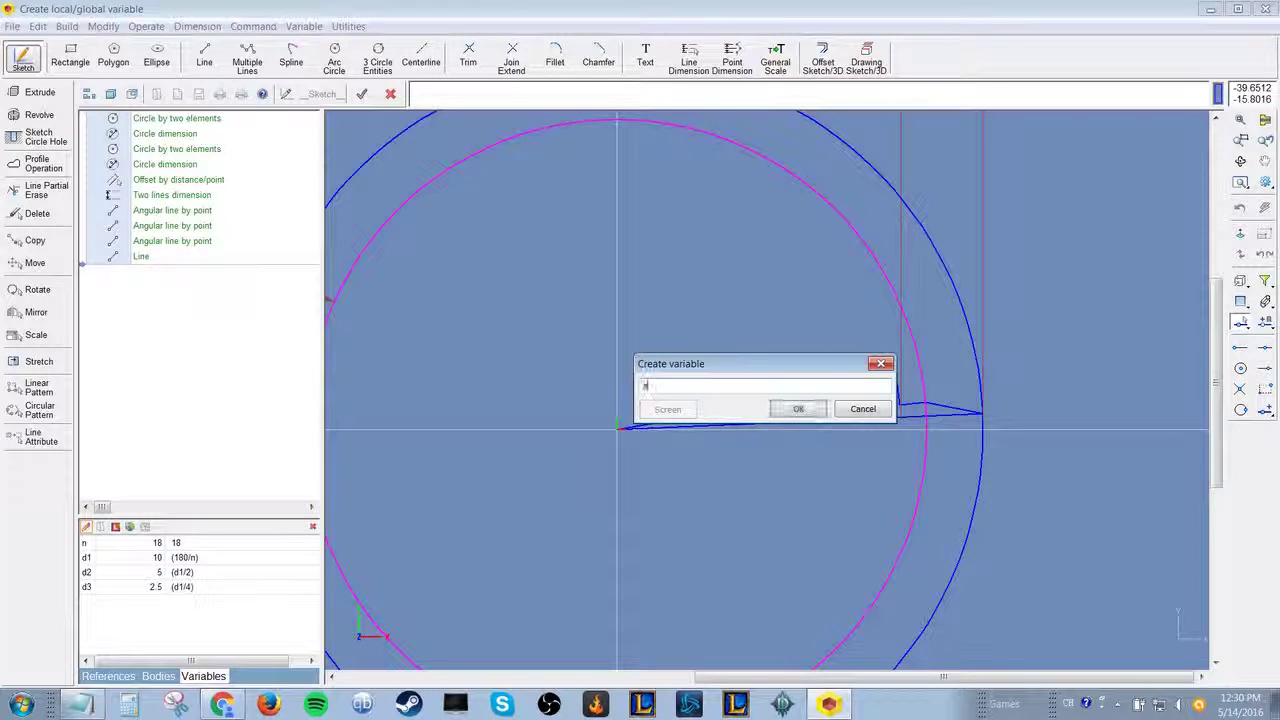
key("Return")
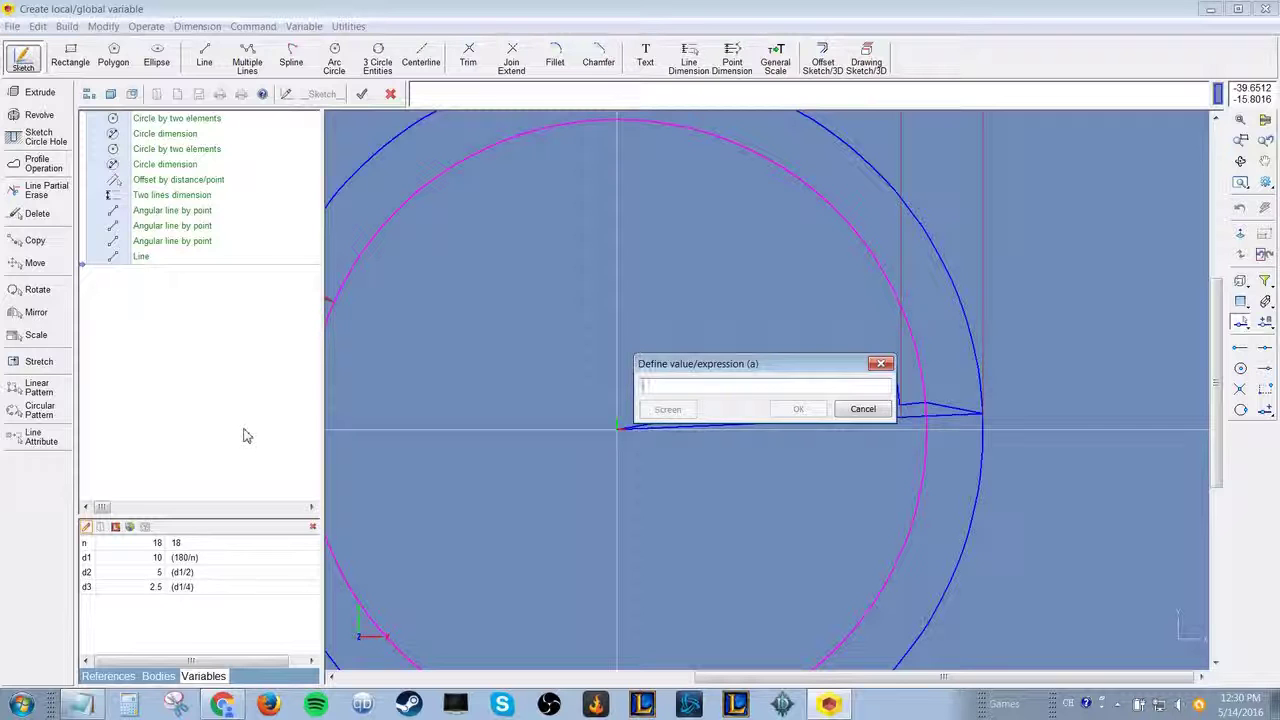
type("50")
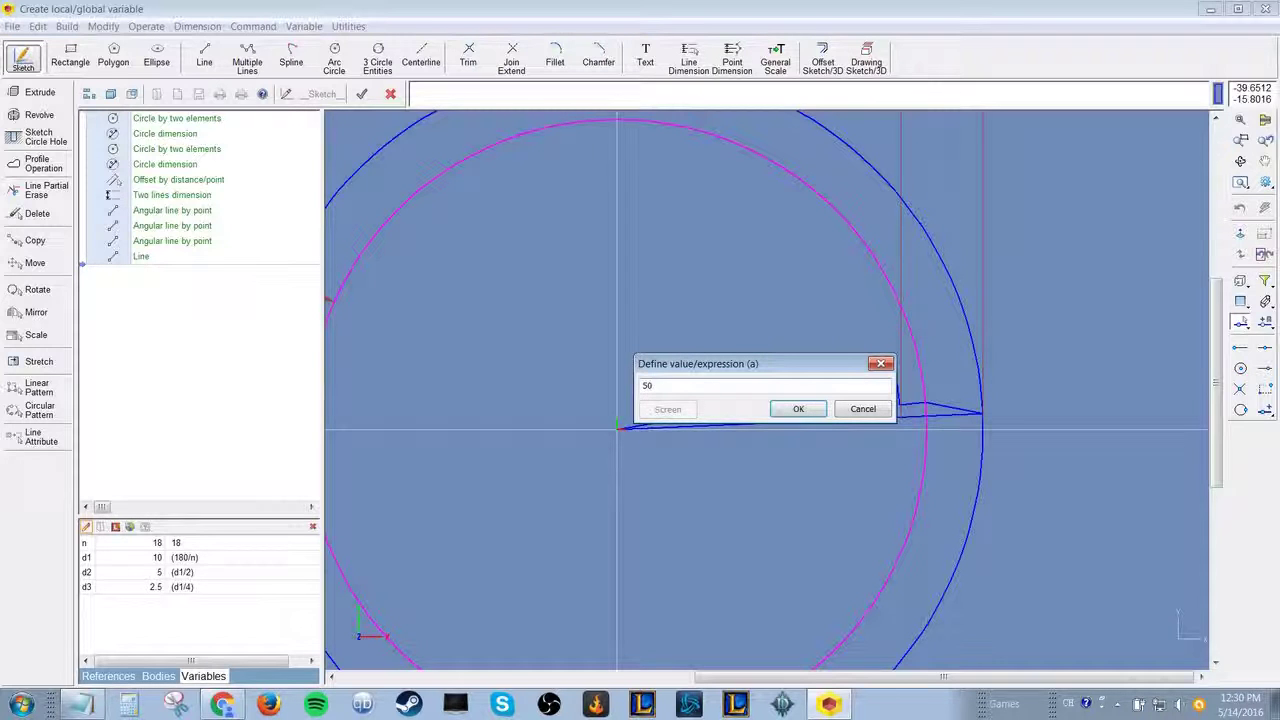
key("Return")
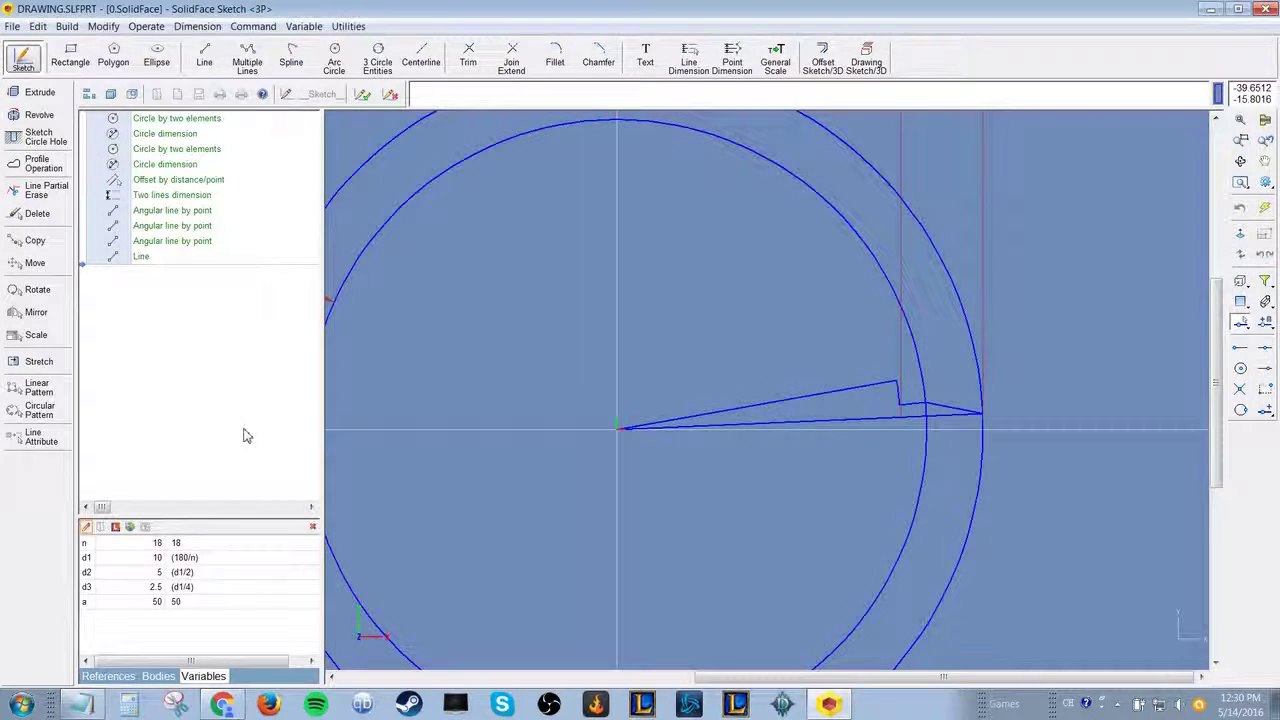
- Create a variable b with the value 42.285
right_click(158, 634)
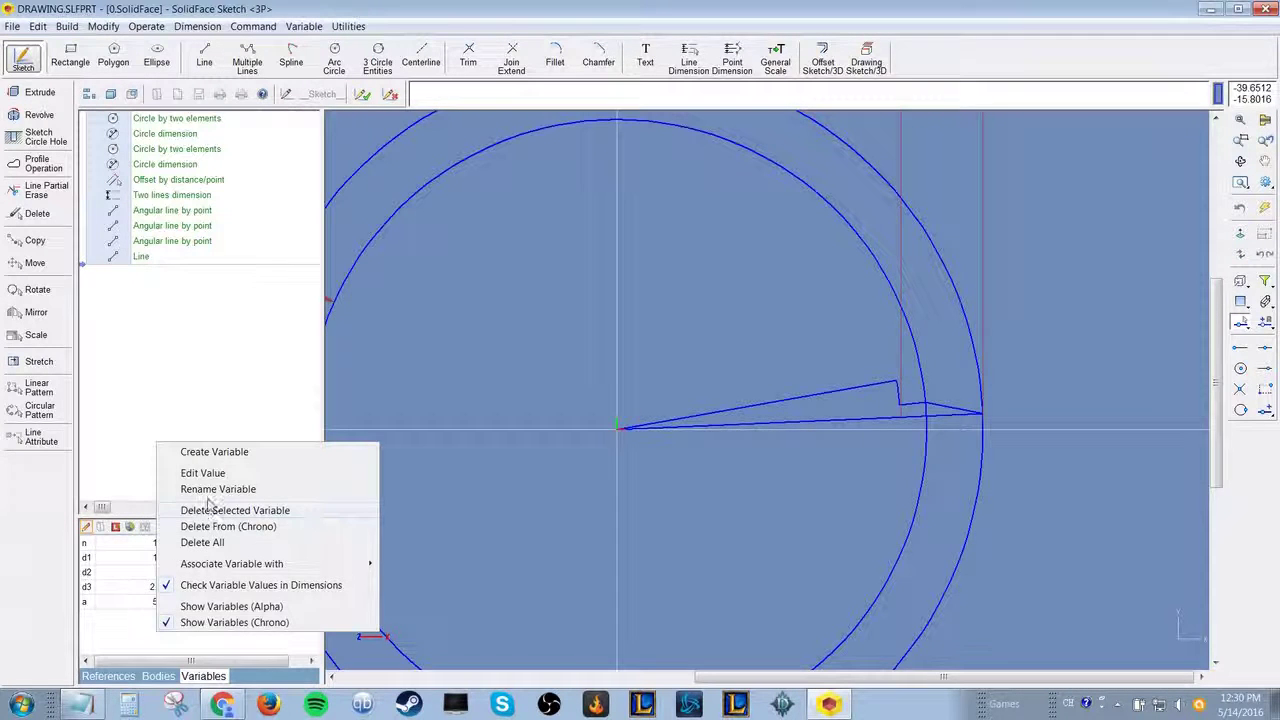
left_click(238, 452)
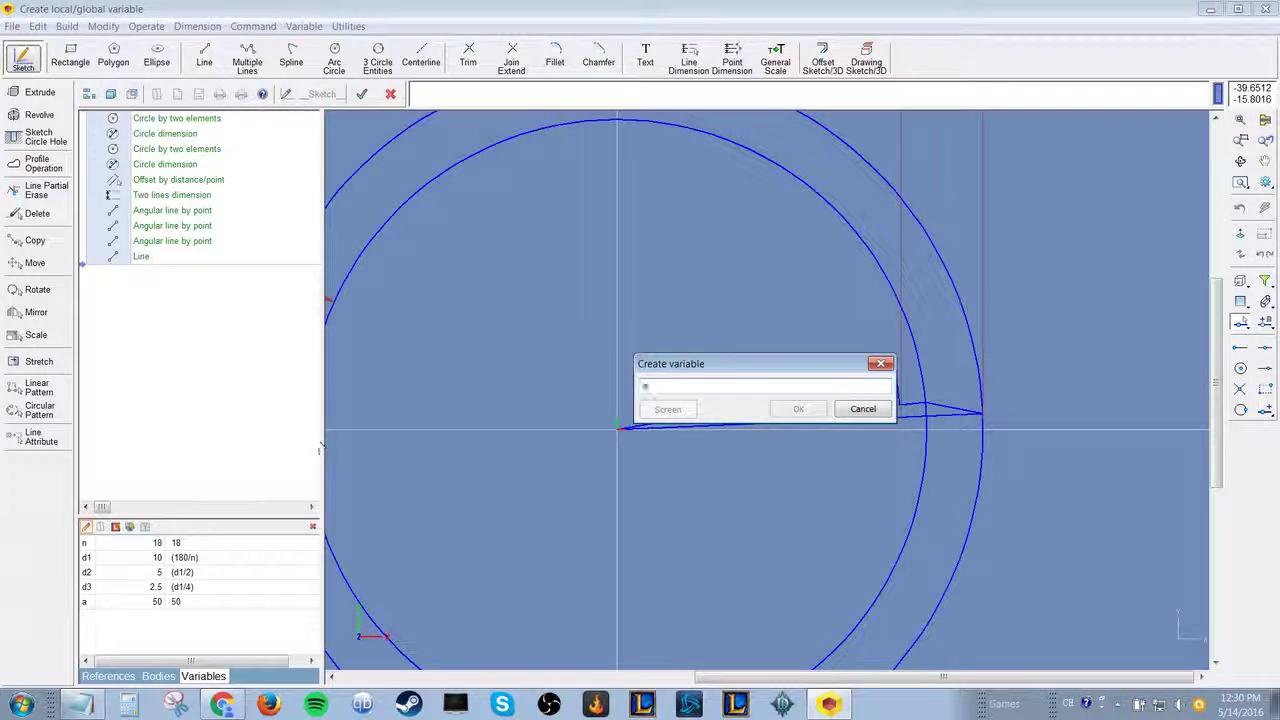
key("Return")
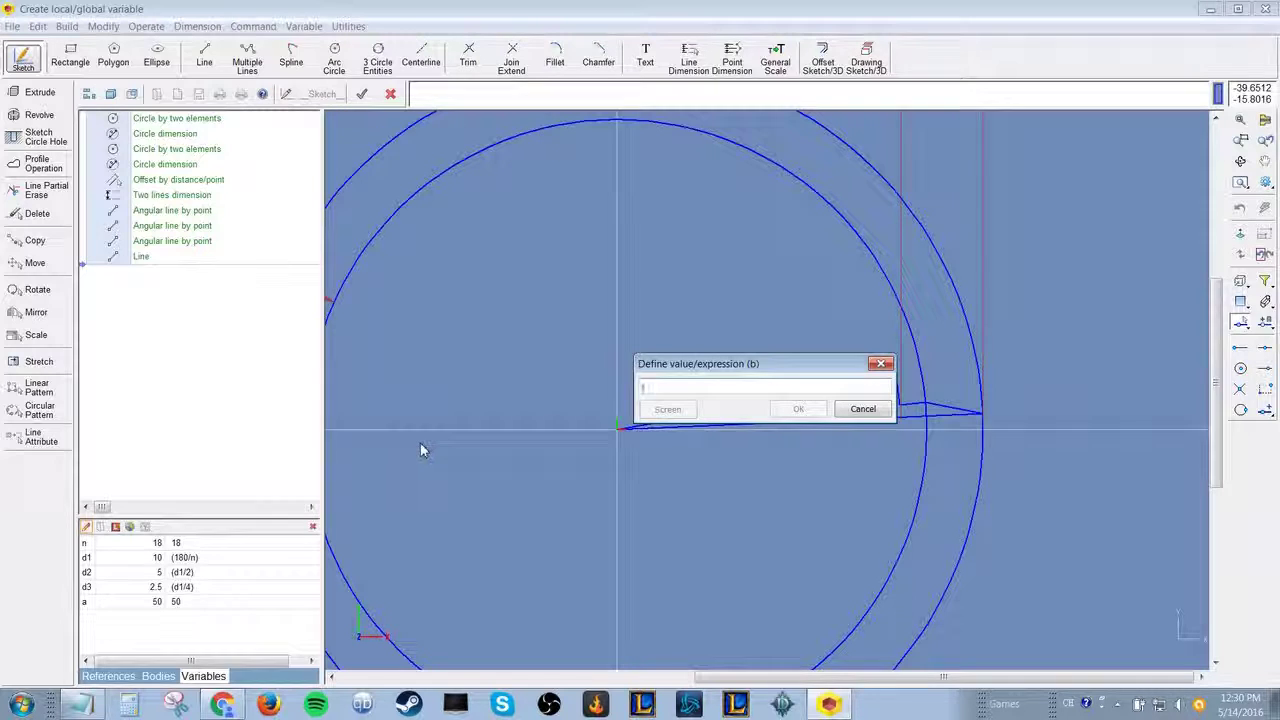
type("42.285")
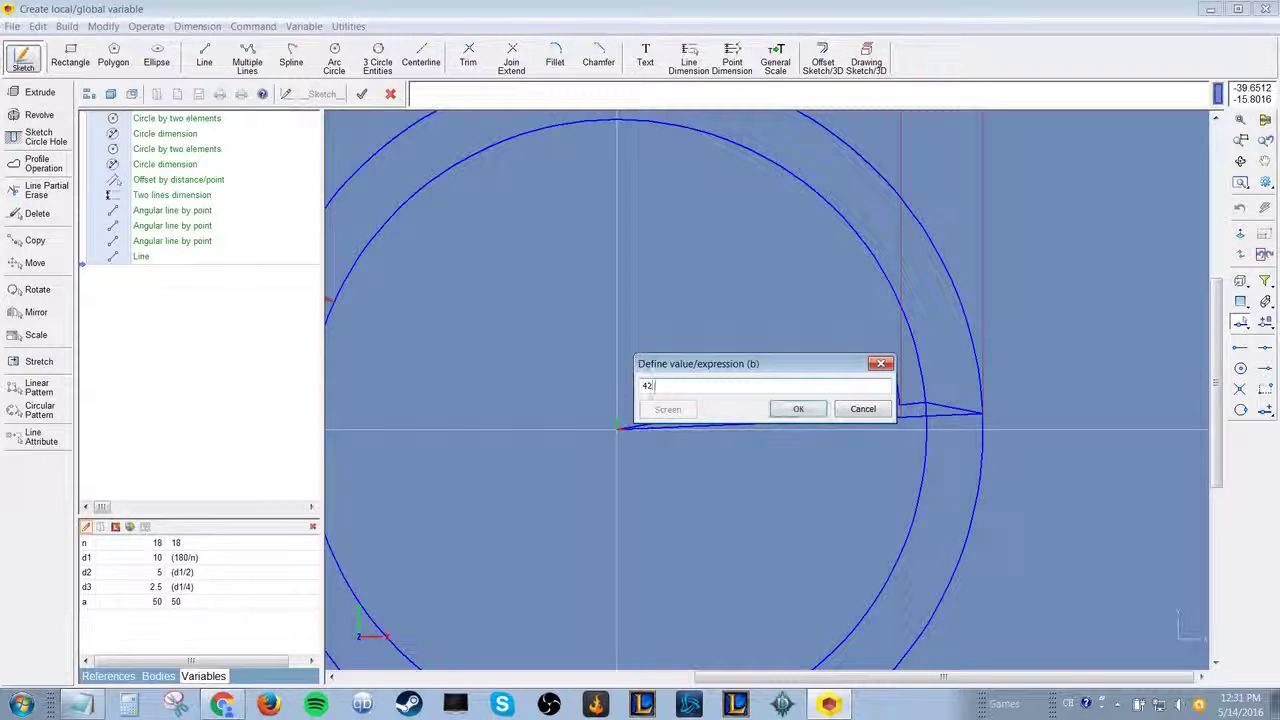
key("Return")
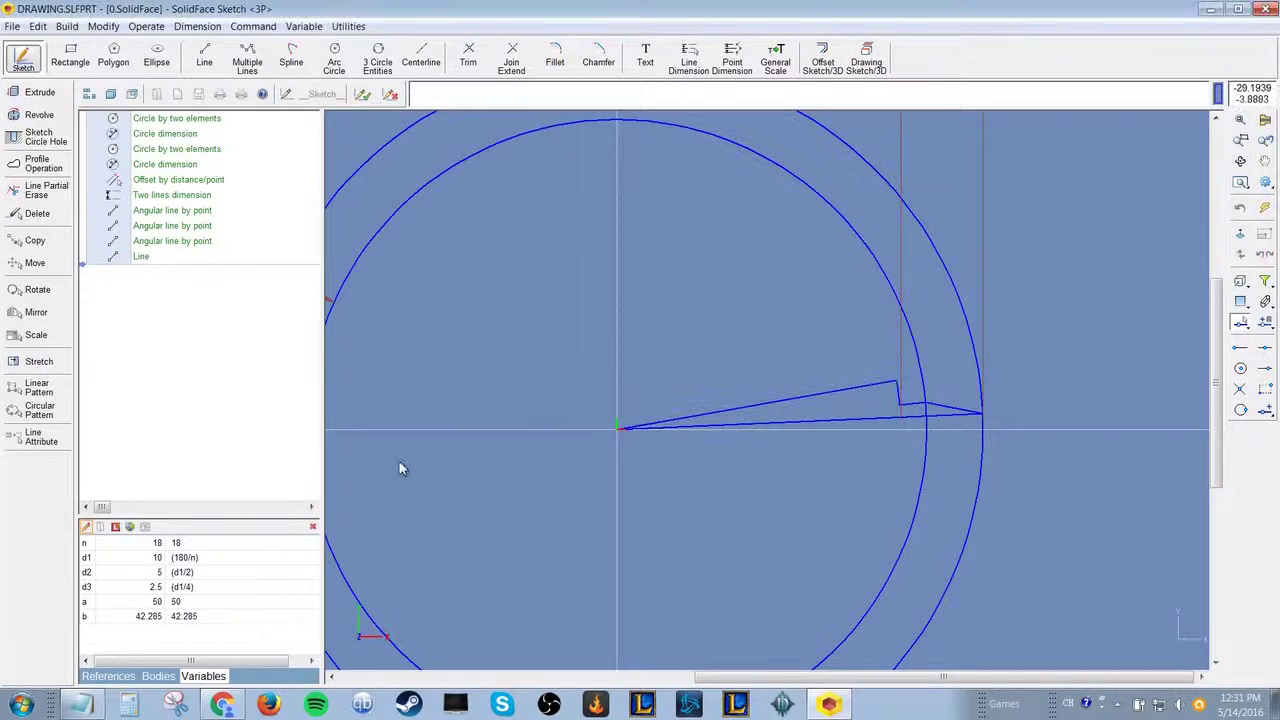
- Create a variable c with the value 22.5/2
right_click(131, 634)
left_click(184, 451)
type("c")
key("Return")
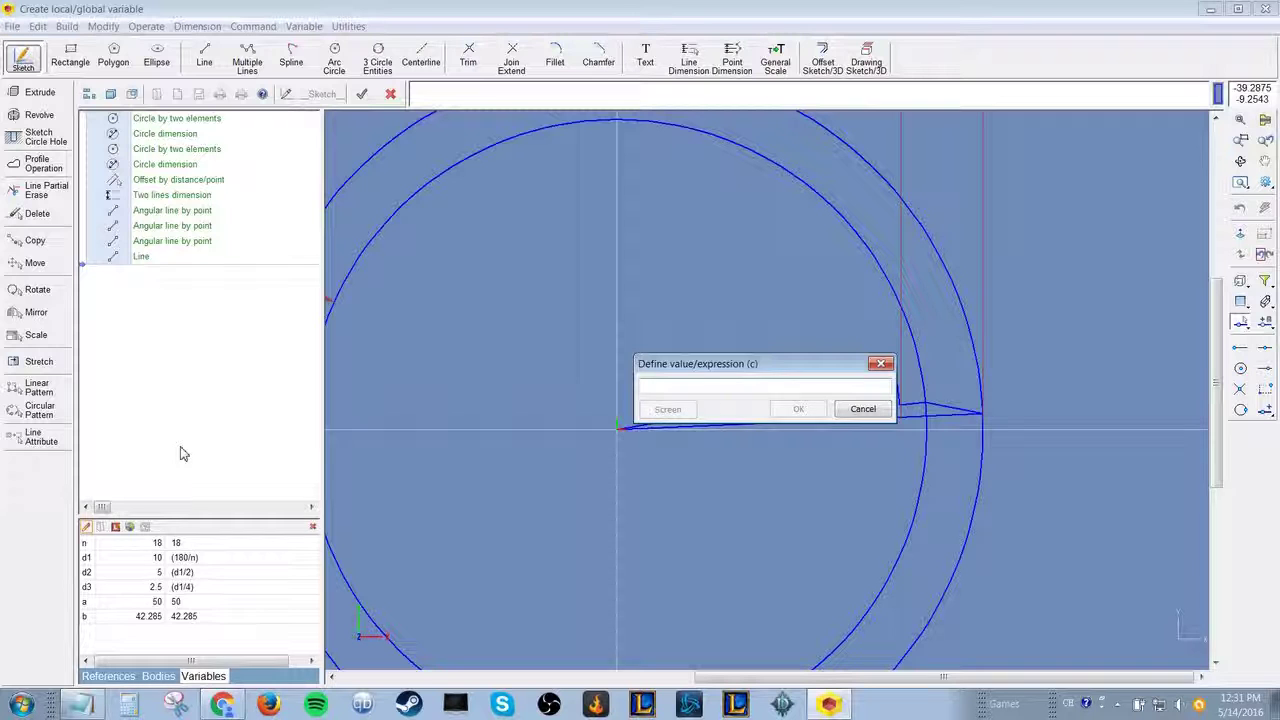
type("22.5/2")
key("Return")
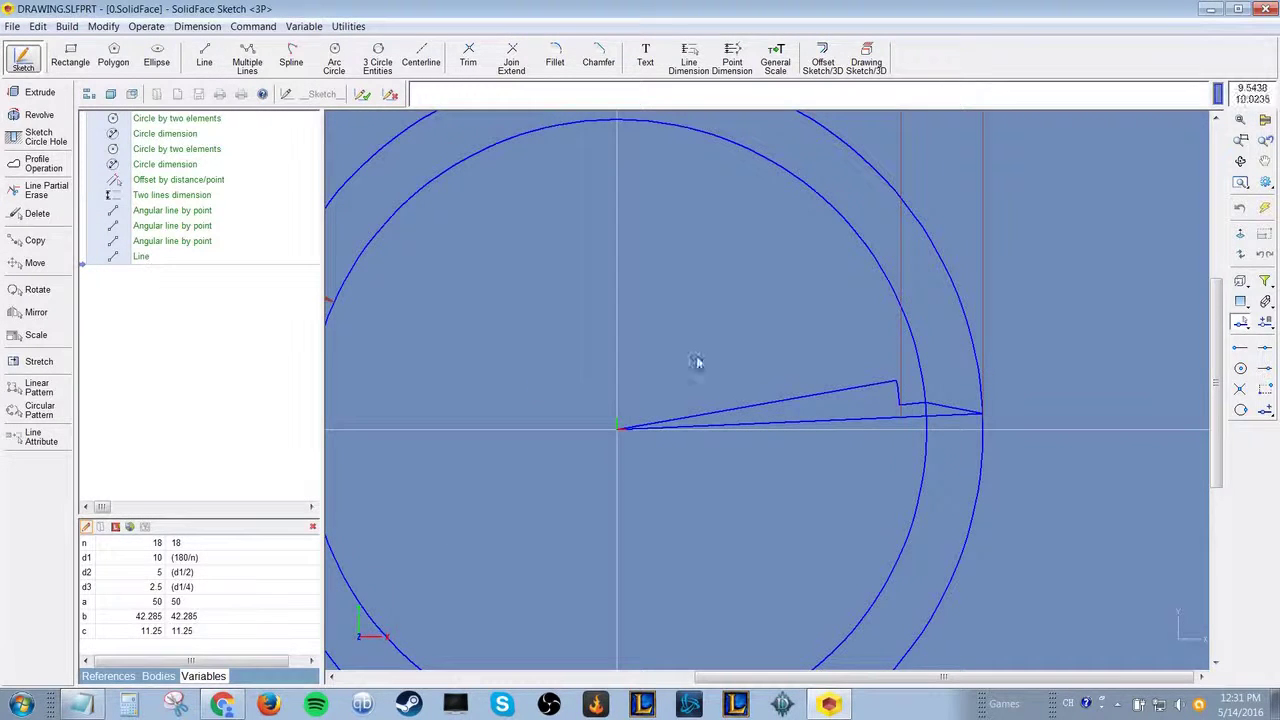
- Set the inner circle's radius to variable b and the outer circle's radius to variable a
scroll(437, 341, "down", 2)
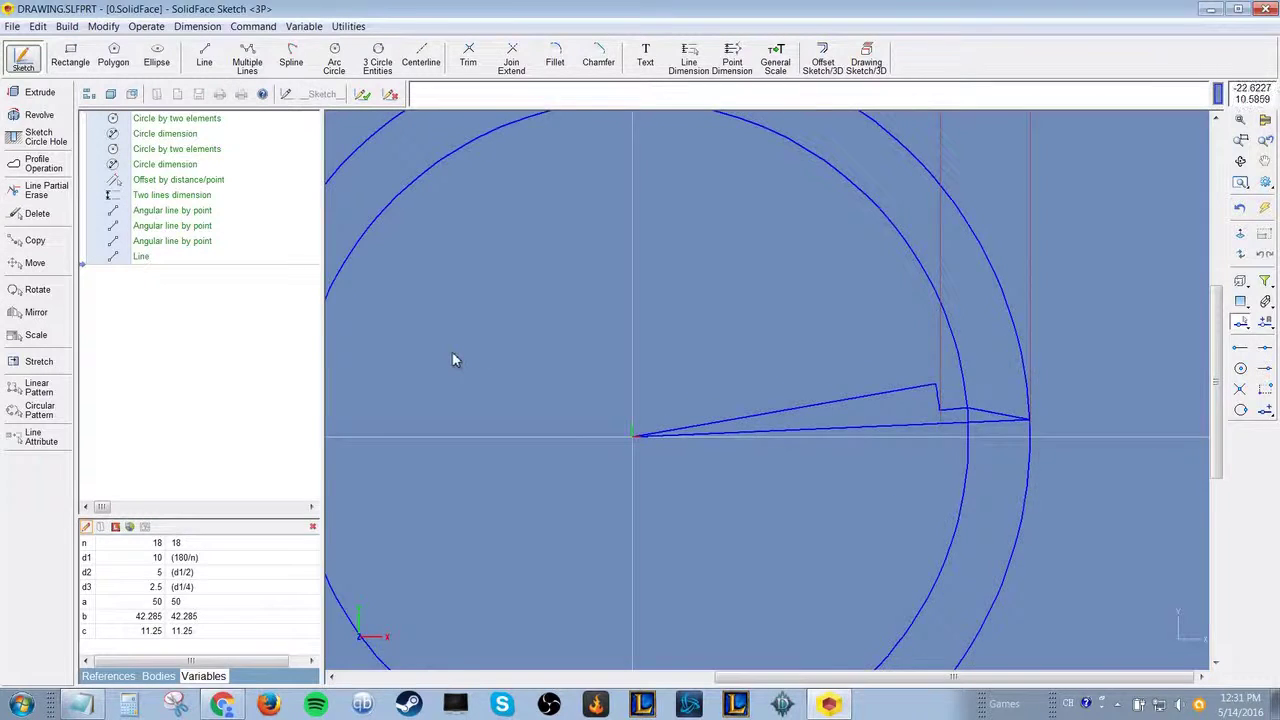
scroll(455, 358, "down", 4)
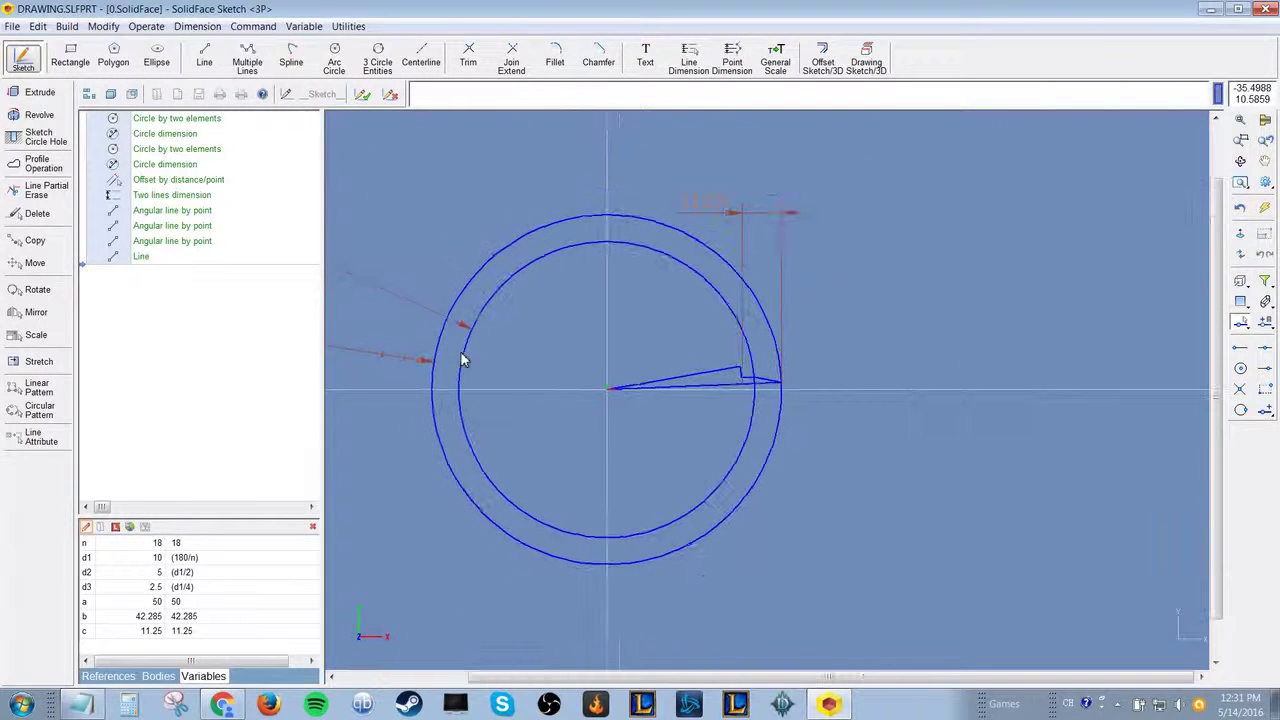
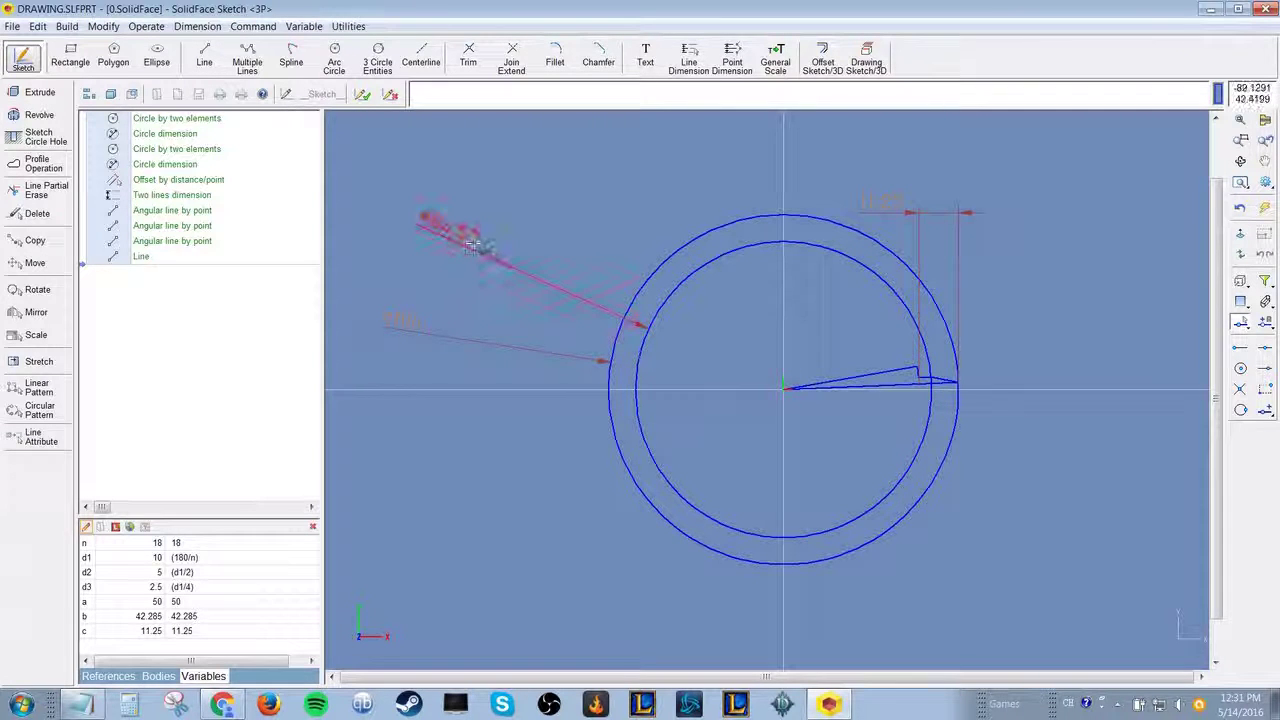
left_click(470, 245)
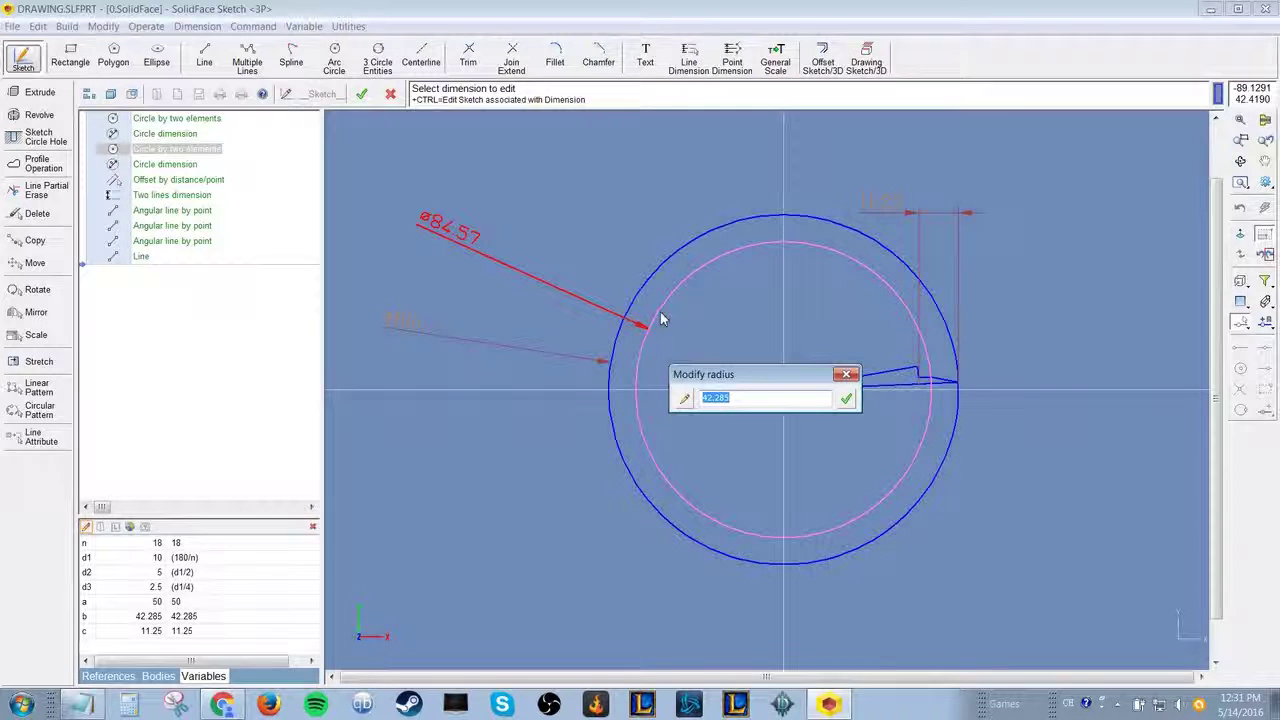
type("b")
key("Return")
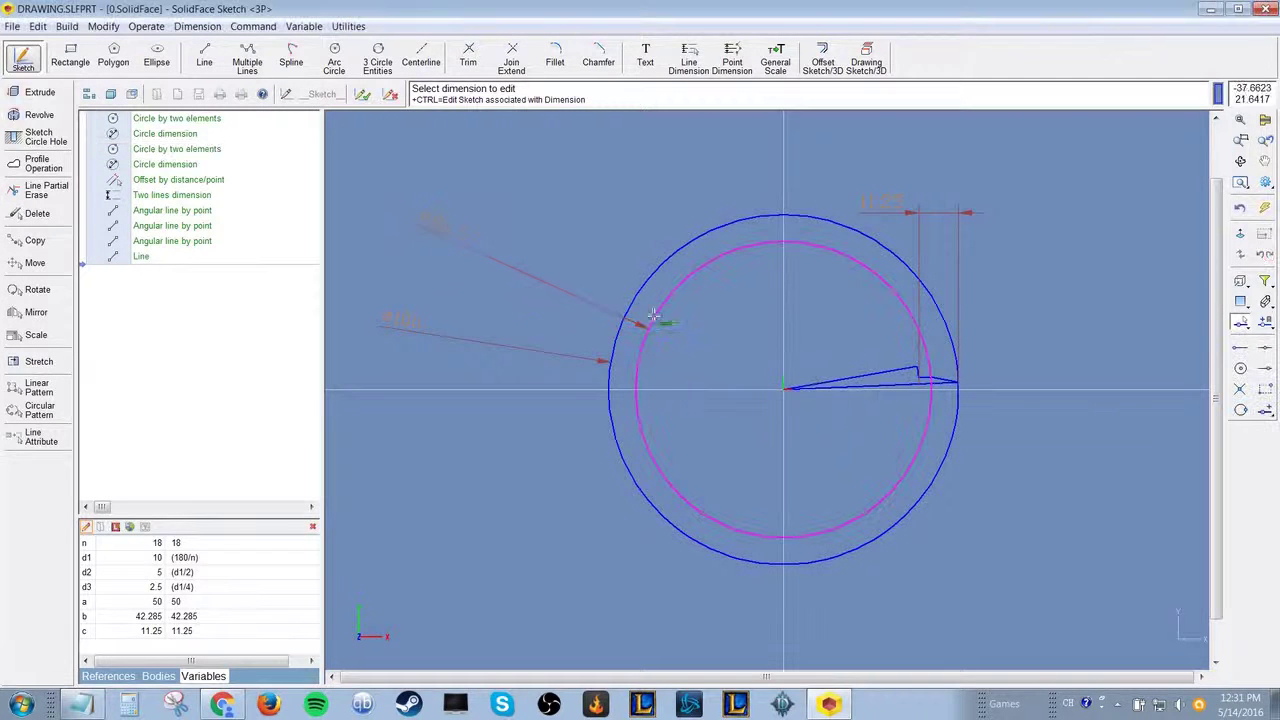
left_click(425, 330)
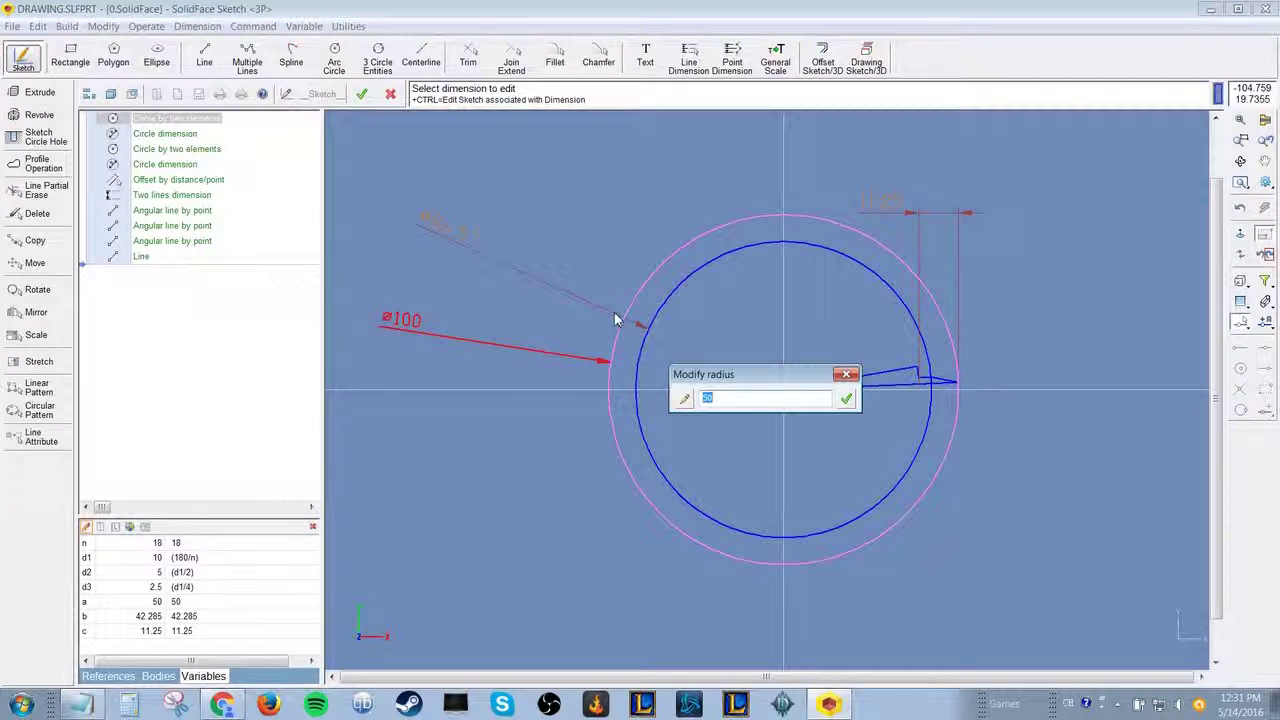
type("a")
key("Return")
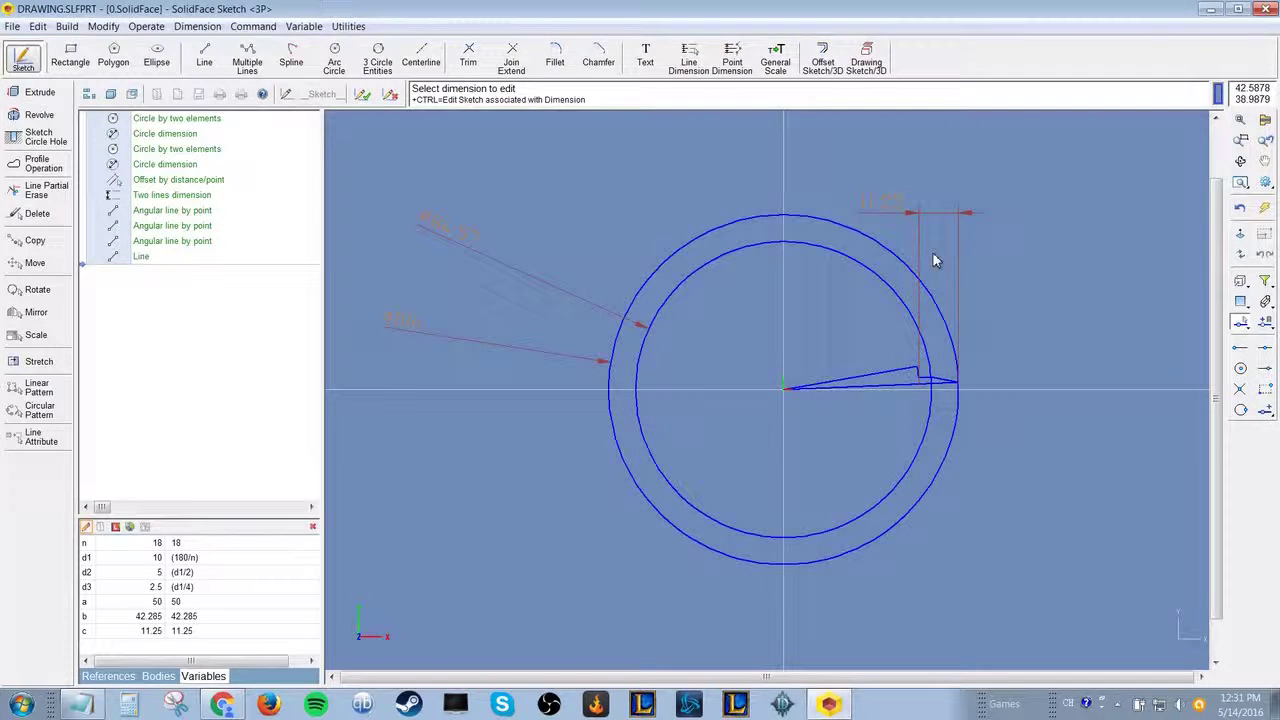
- Set the offset distance between the outer circle and the innermost circle to variable c
left_click(903, 211)
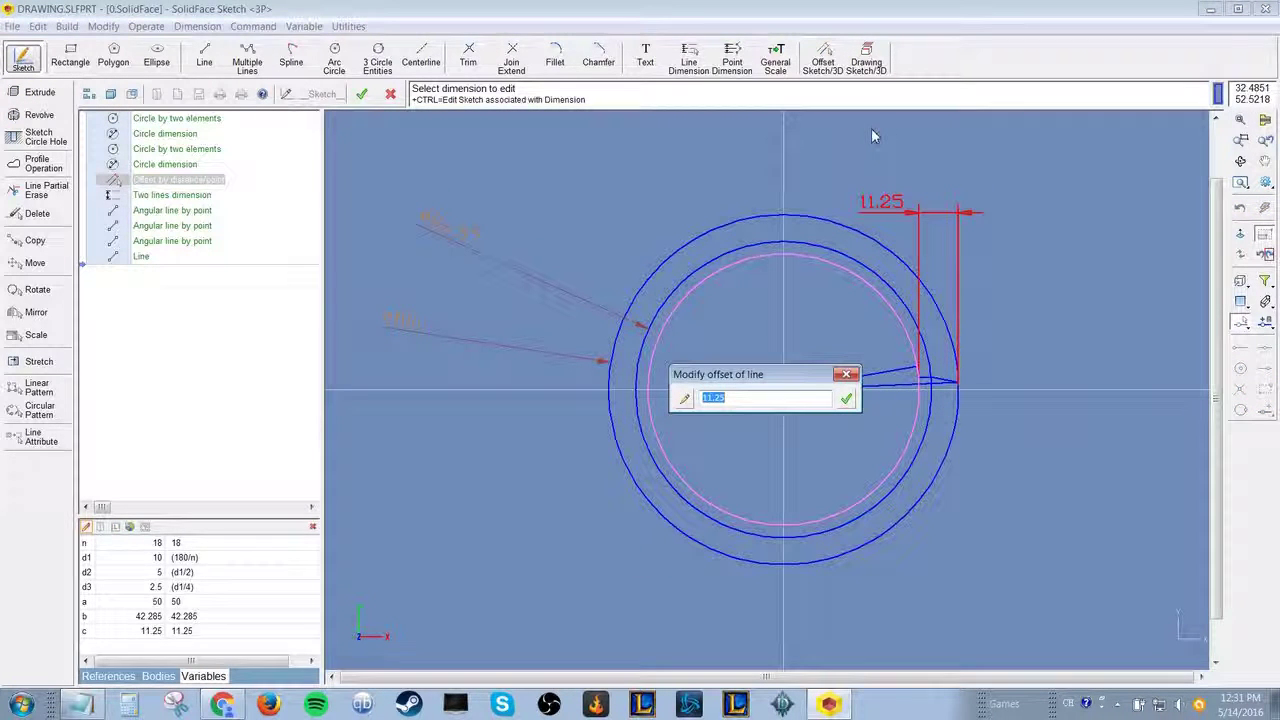
type("c")
key("Return")
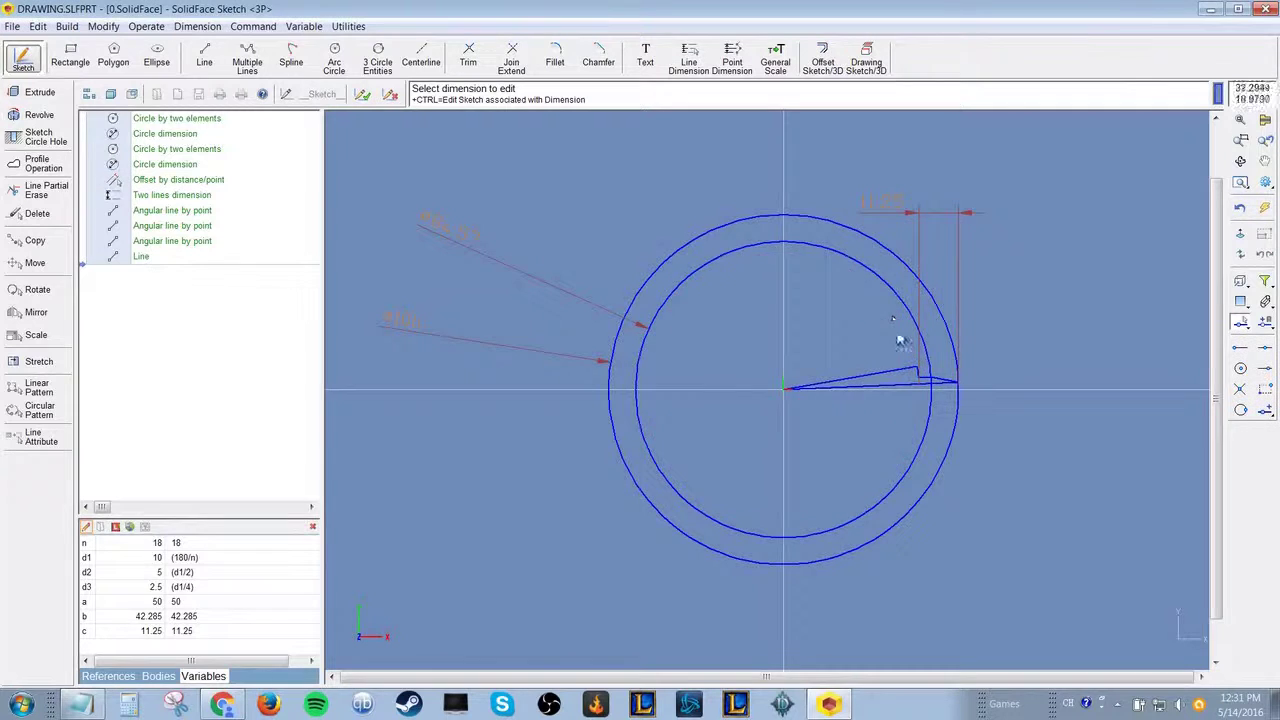
- Edit the upper angular line from the centre, keeping its angle at 10 degrees
scroll(950, 385, "up", 4)
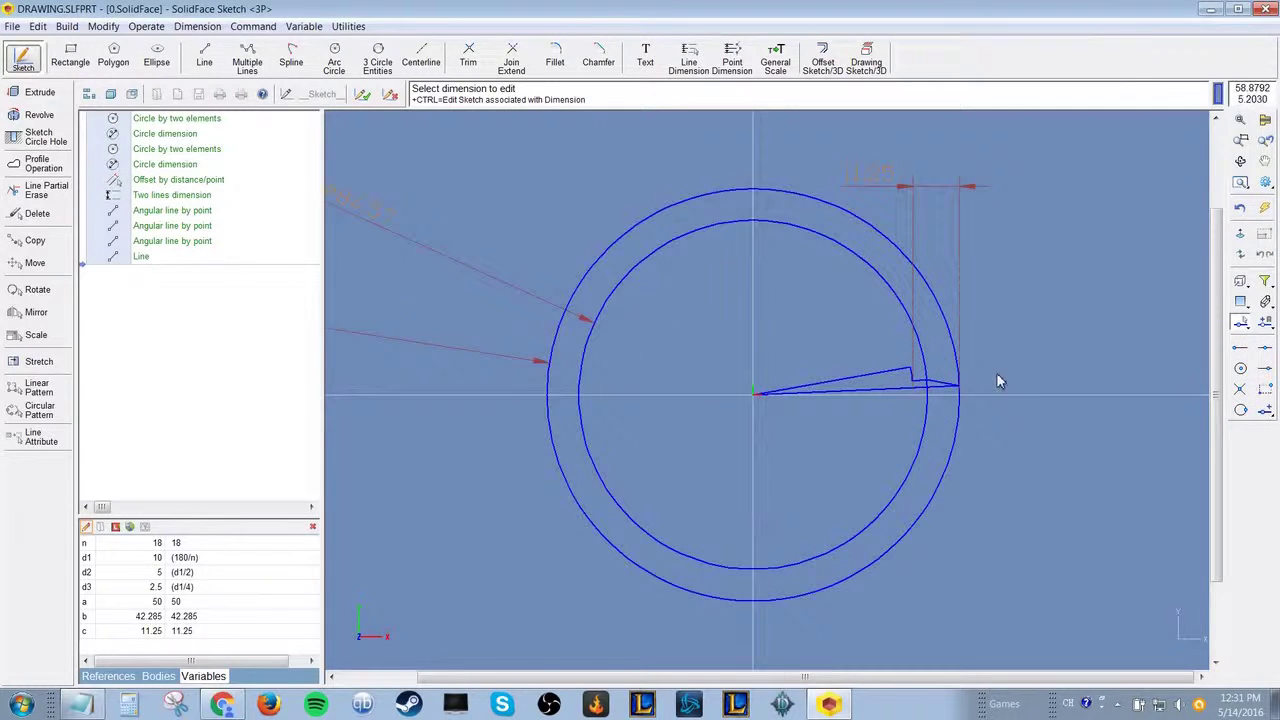
left_click(837, 372)
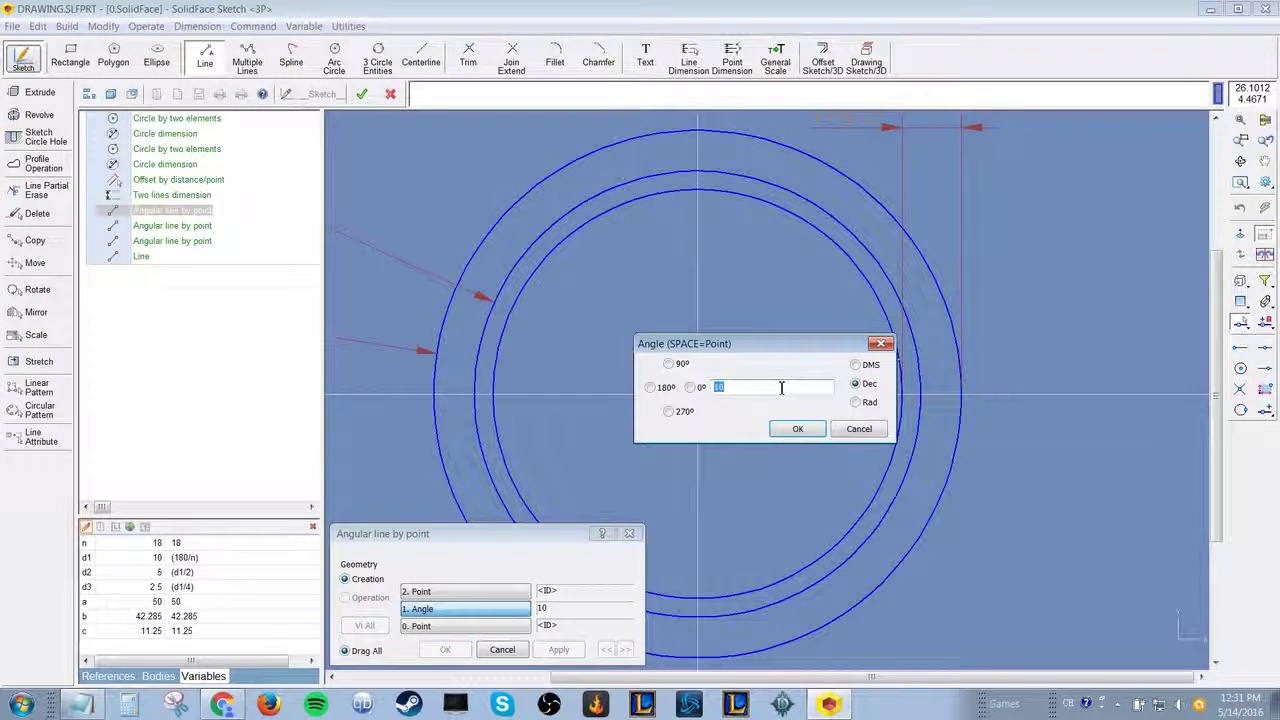
key("Return")
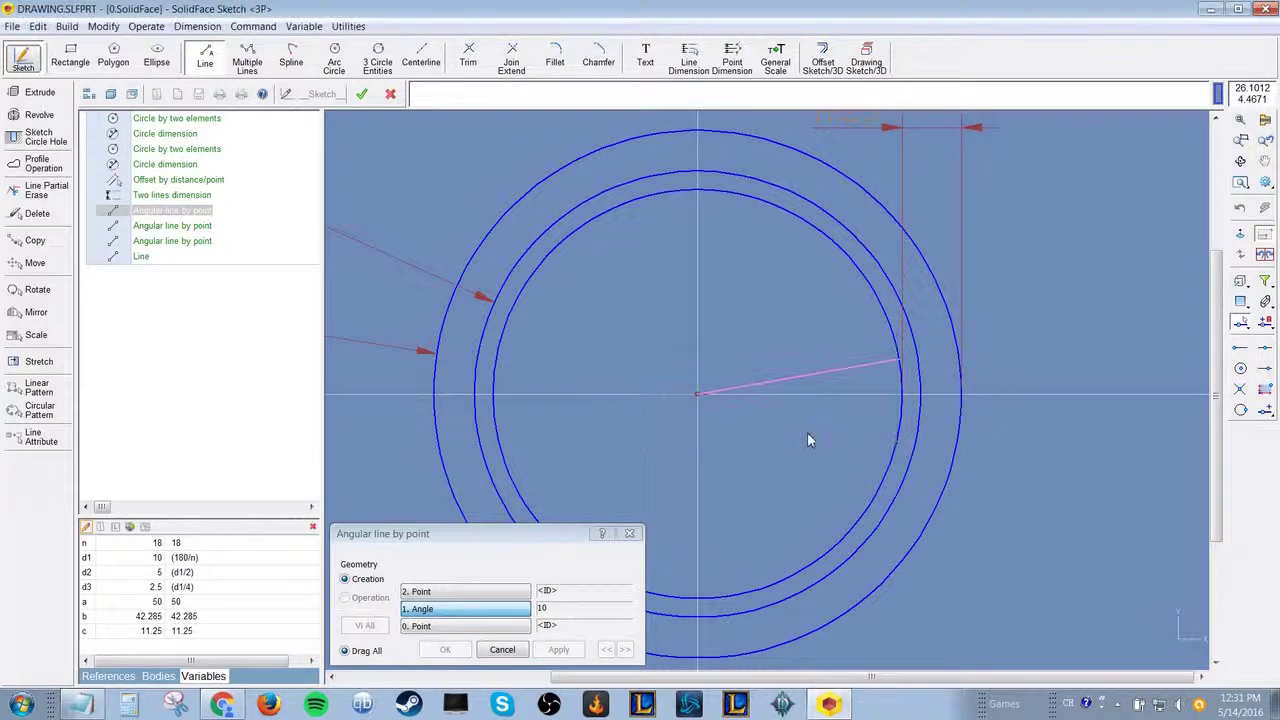
left_click(450, 651)
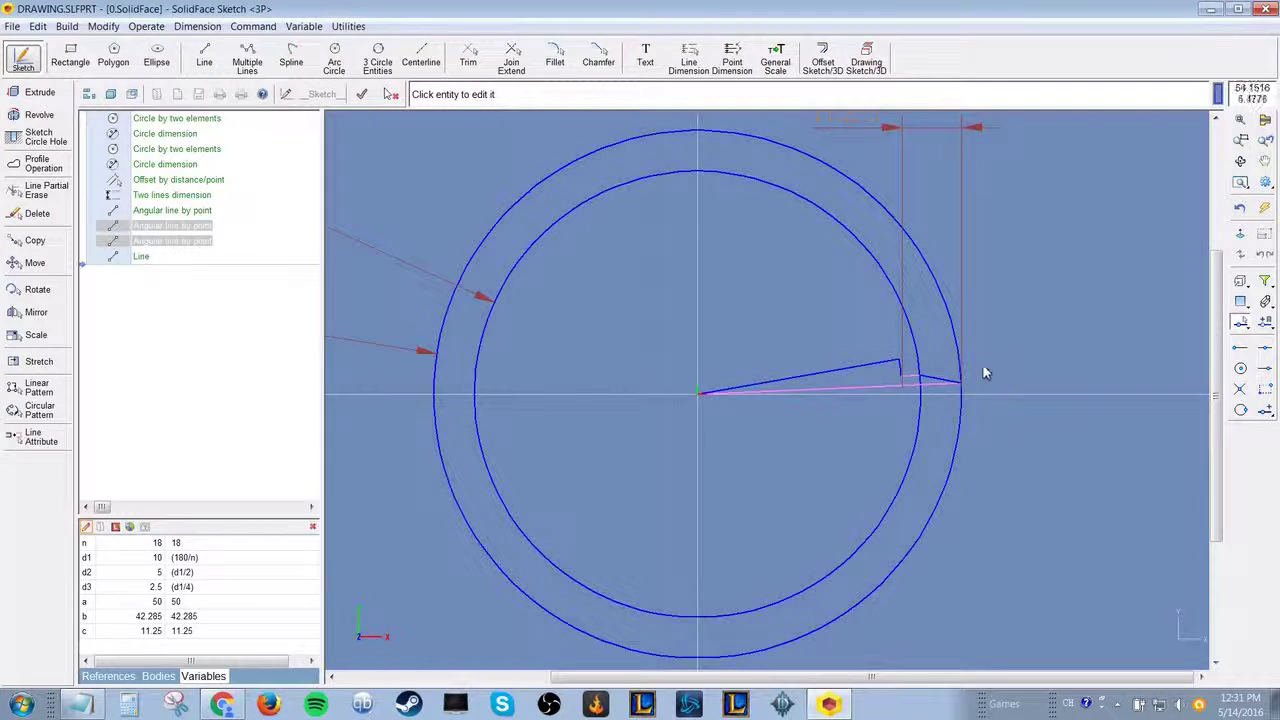
- Set the angle of the short angular line in the tooth profile to variable d2
left_click(910, 378)
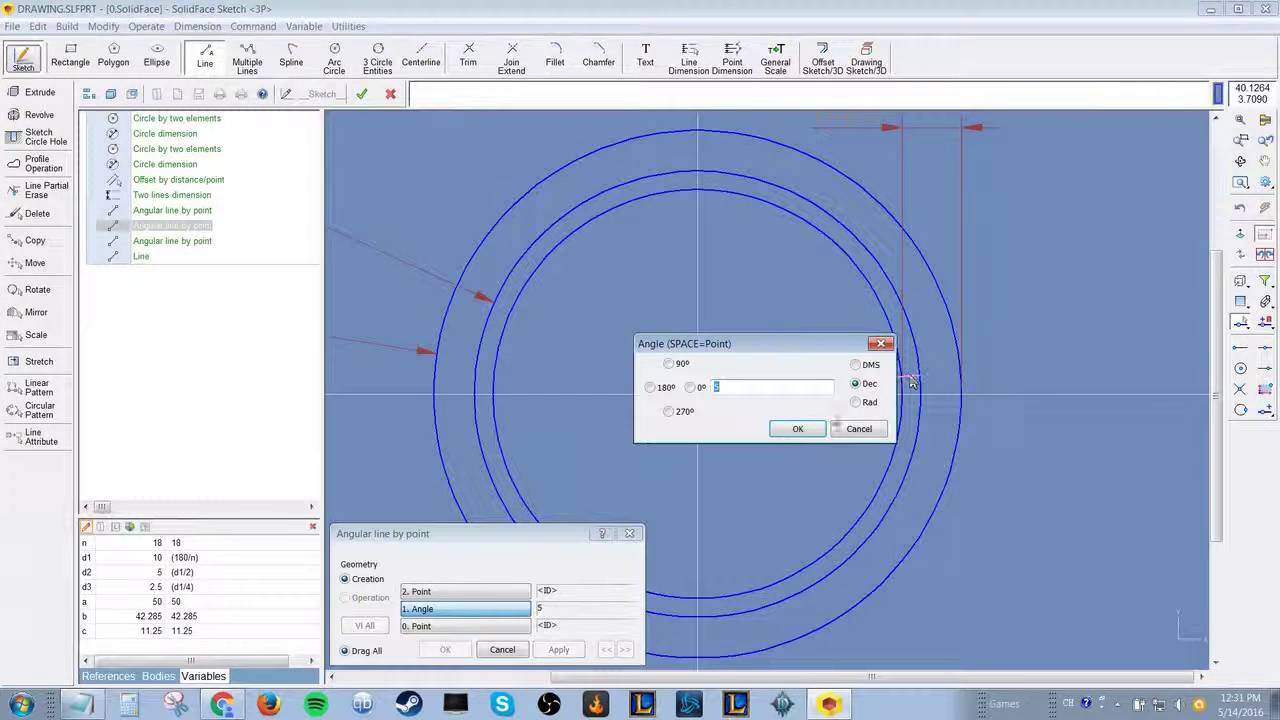
type("d2")
left_click(806, 428)
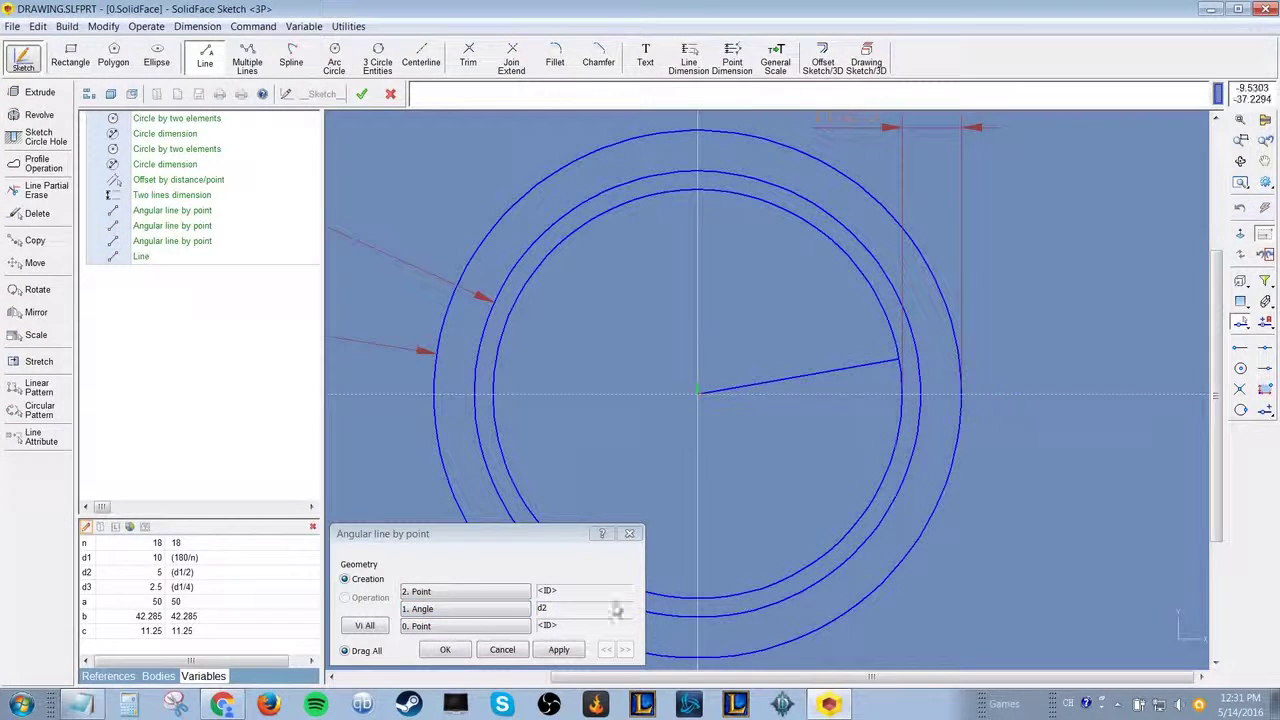
left_click(445, 649)
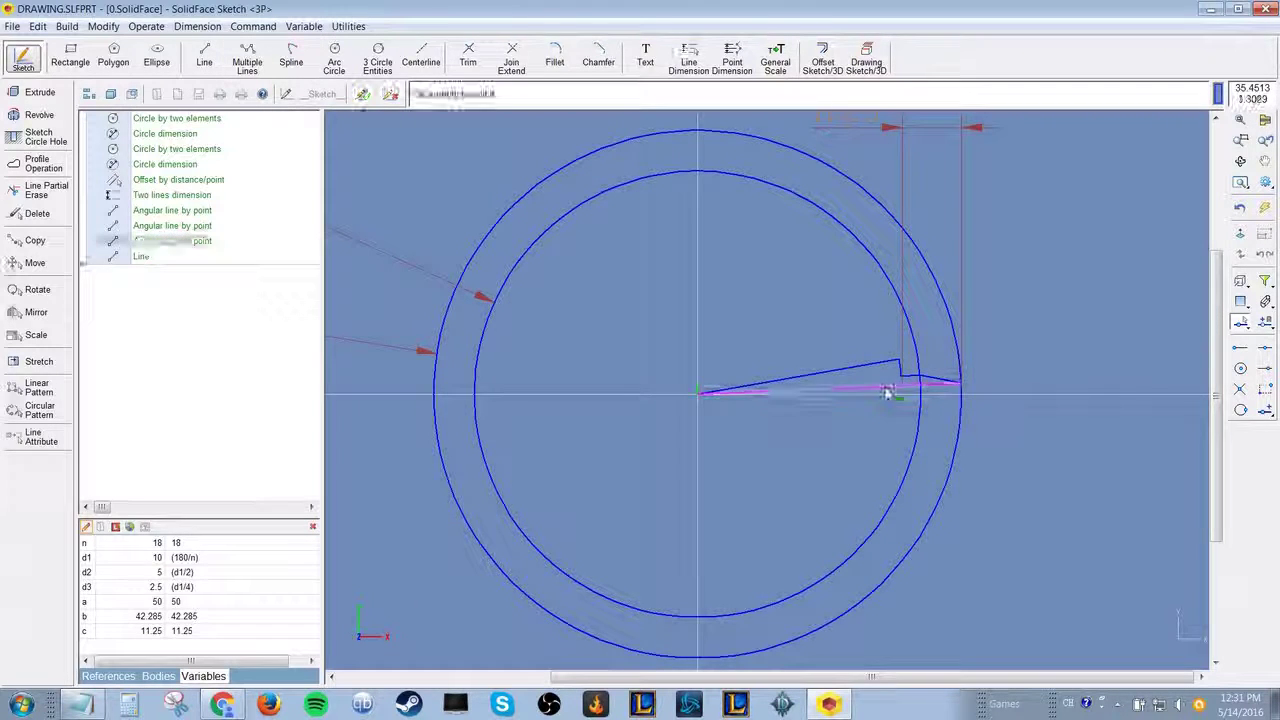
- Set the angle of the lower line from the centre to the outer circle to variable d3
left_click(886, 393)
left_click(822, 427)
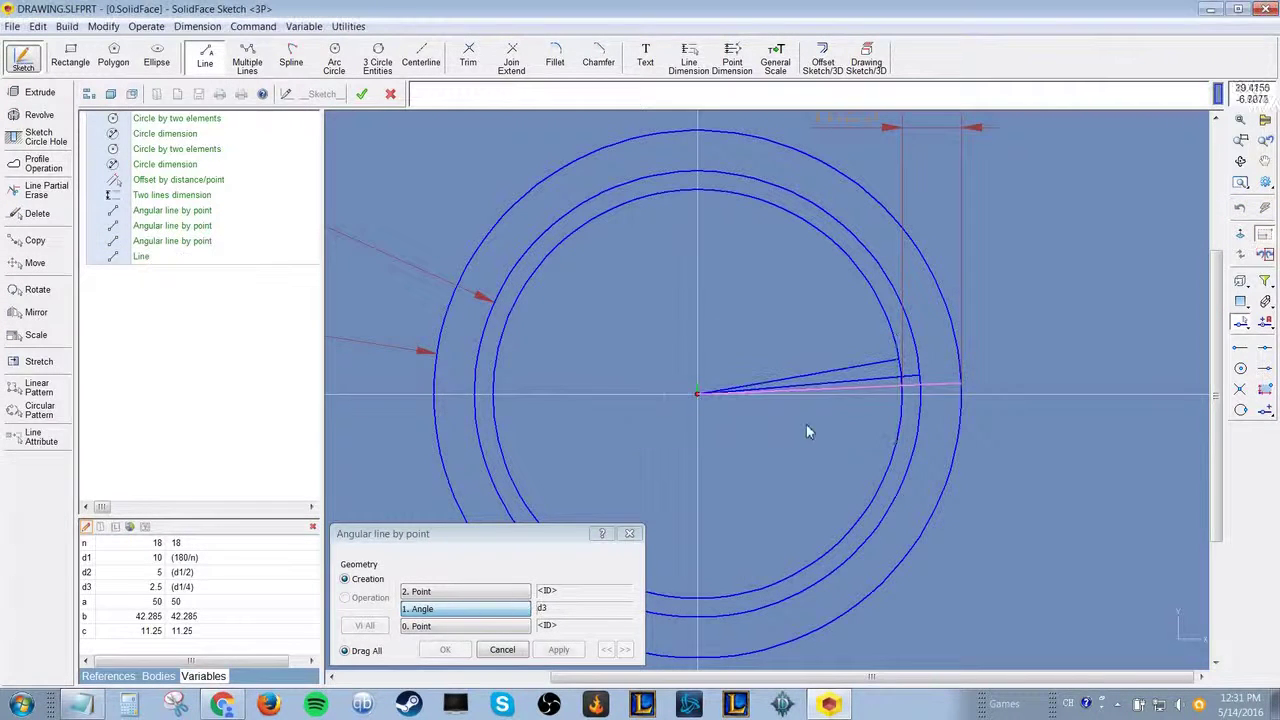
left_click(445, 649)
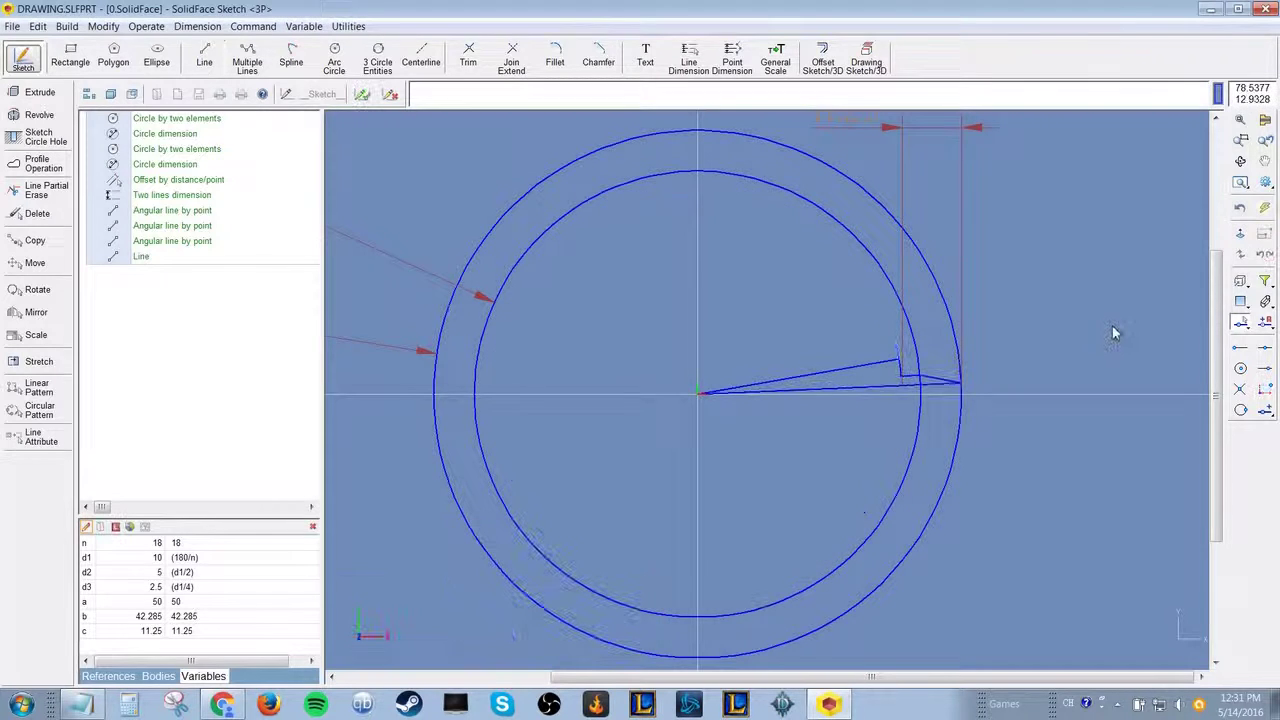
- Delete the inner circle, the outer circle and the lower line running from the centre to the tooth tip
scroll(1076, 333, "up", 2)
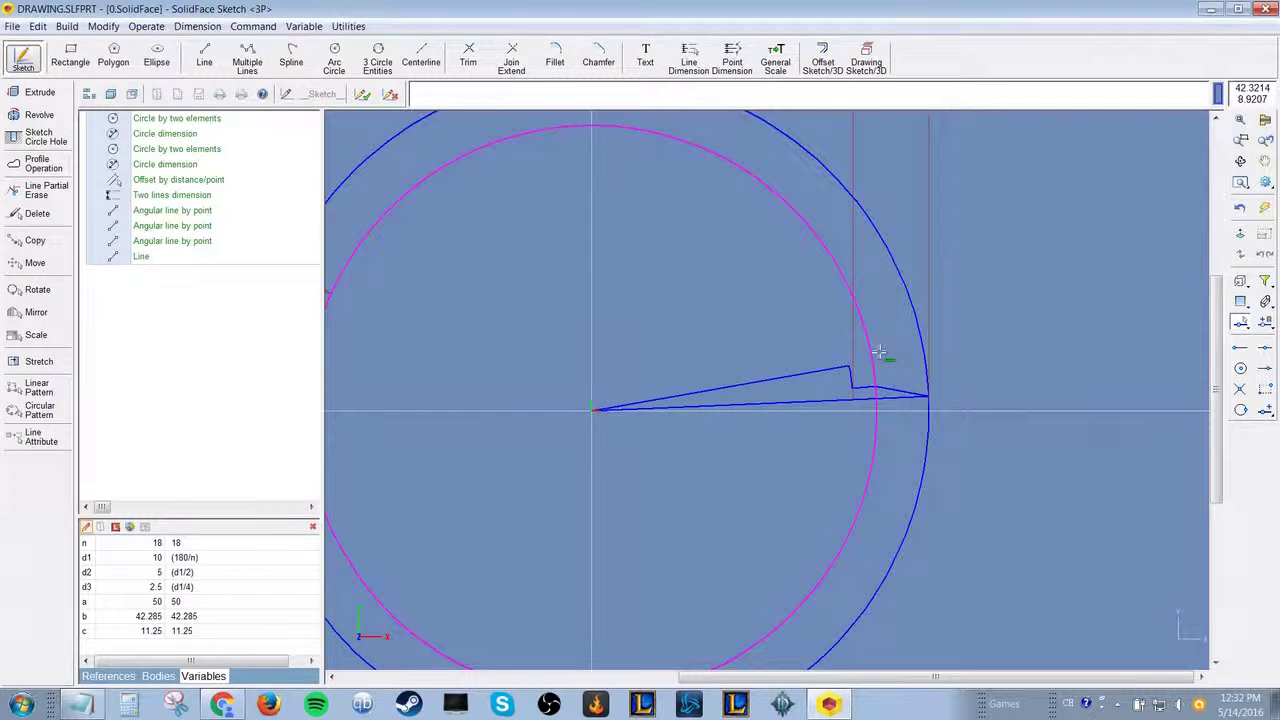
left_click(878, 352)
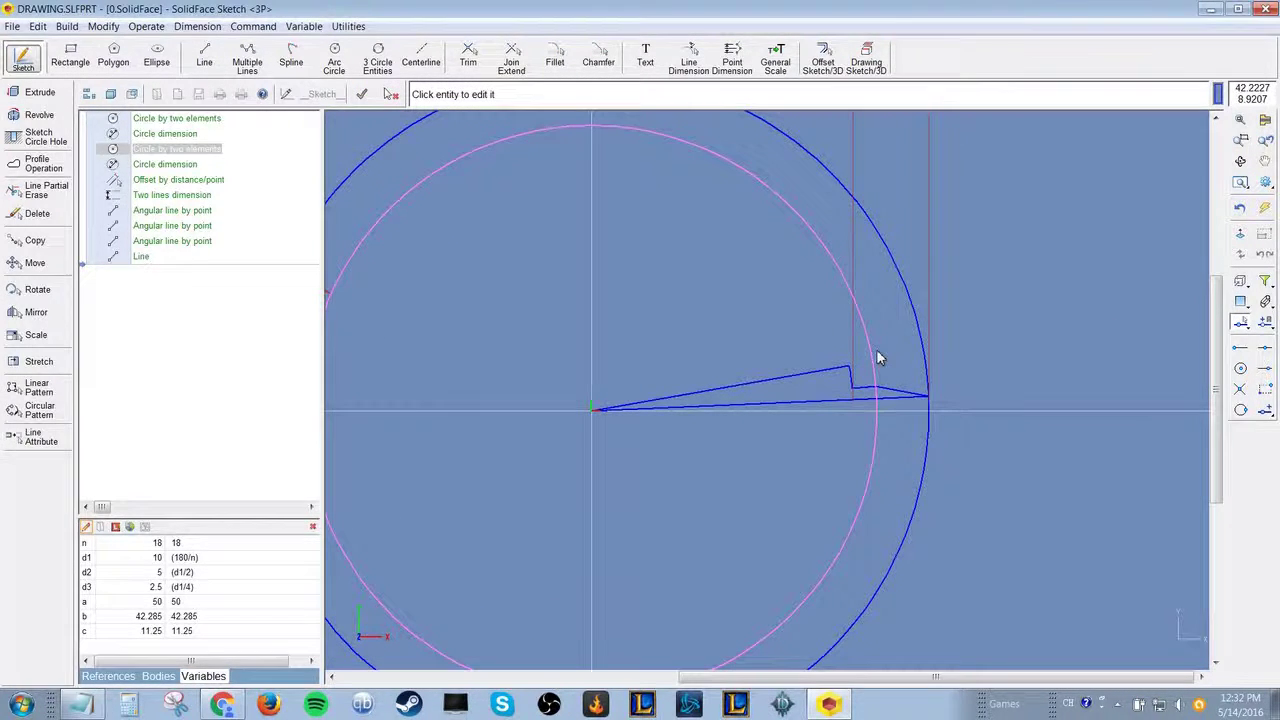
key("Delete")
left_click(918, 332)
key("Delete")
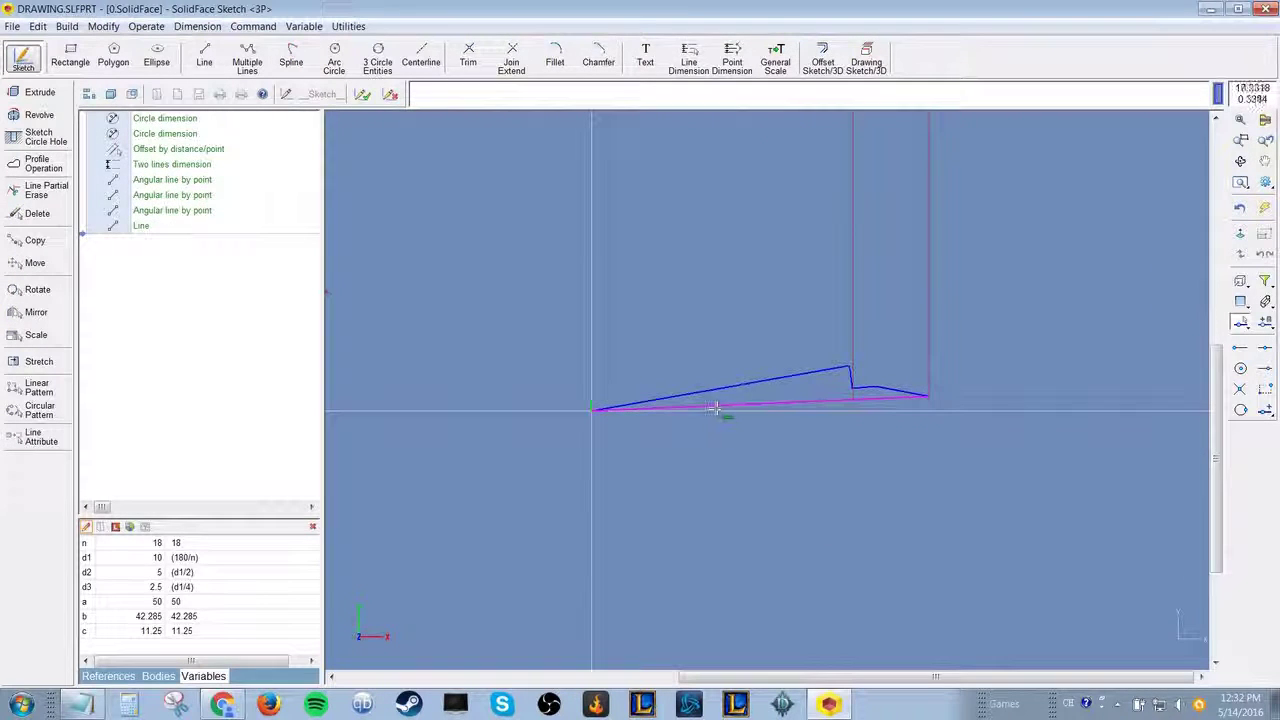
left_click(714, 408)
key("Delete")
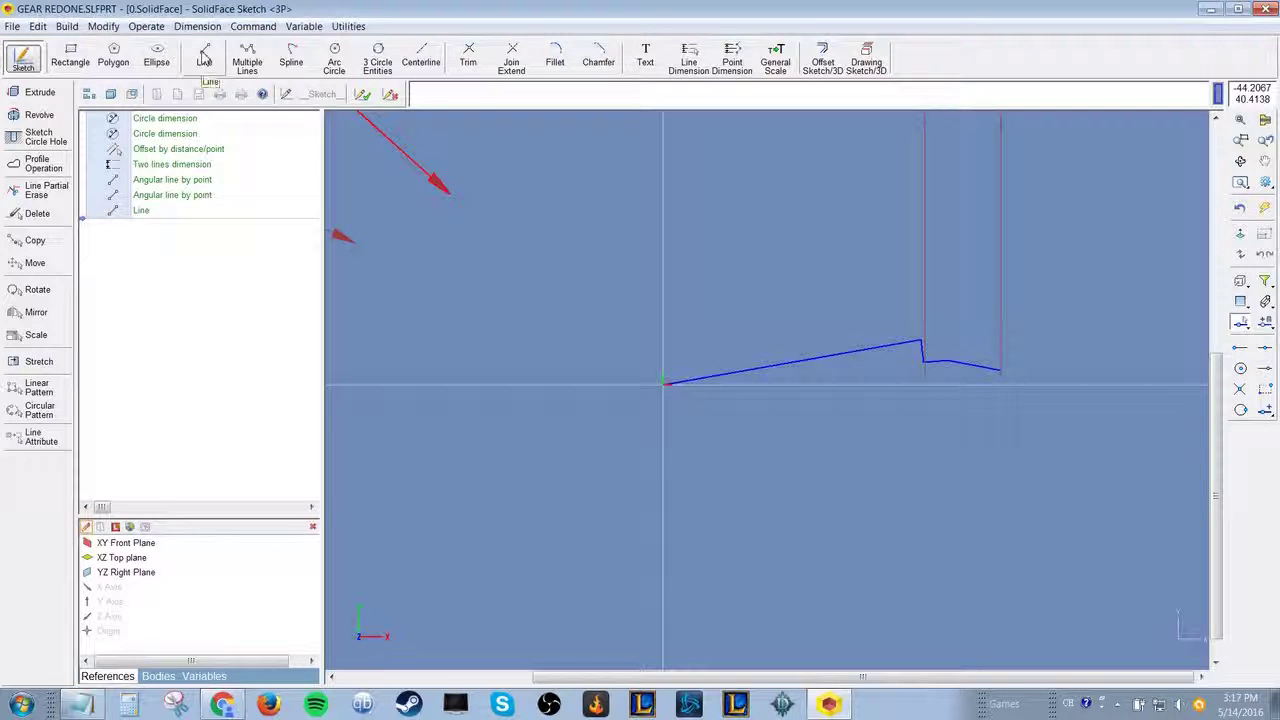
- Mirror the half tooth profile about the horizontal axis through the centre, keeping the original lines
left_click(204, 60)
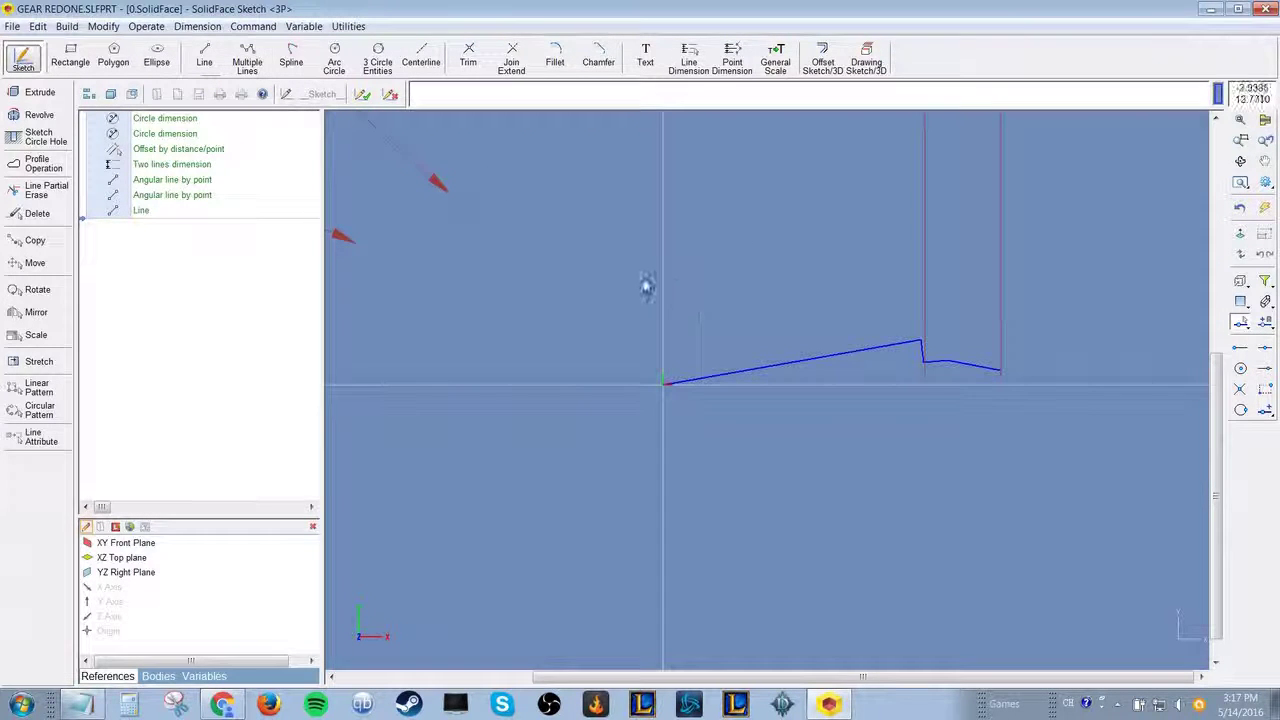
left_click(643, 278)
left_click(1049, 420)
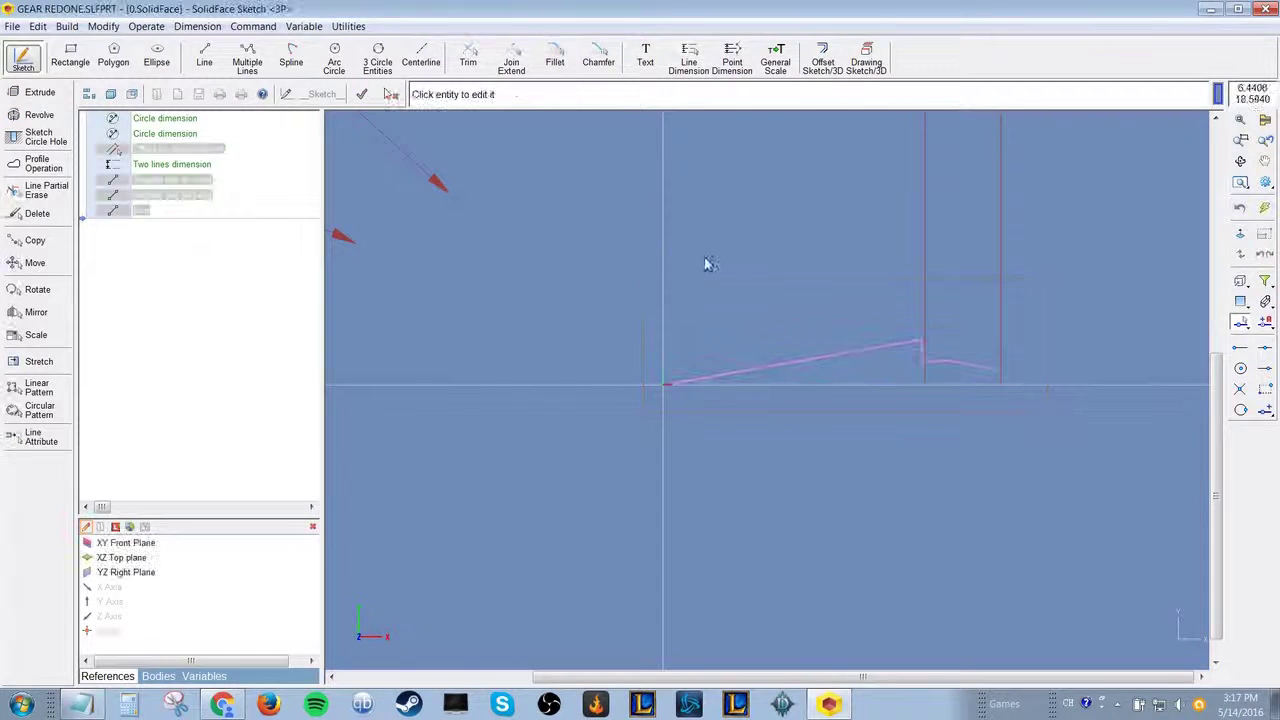
left_click(36, 312)
left_click(912, 391)
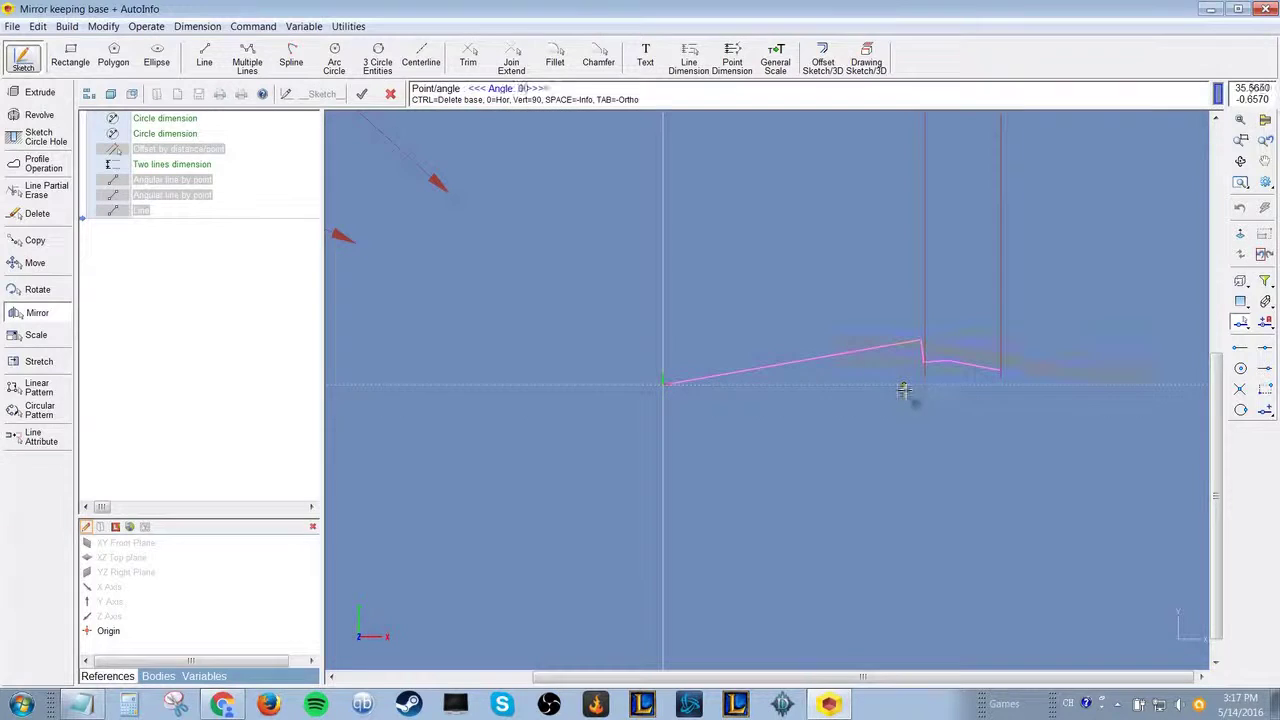
left_click(961, 387)
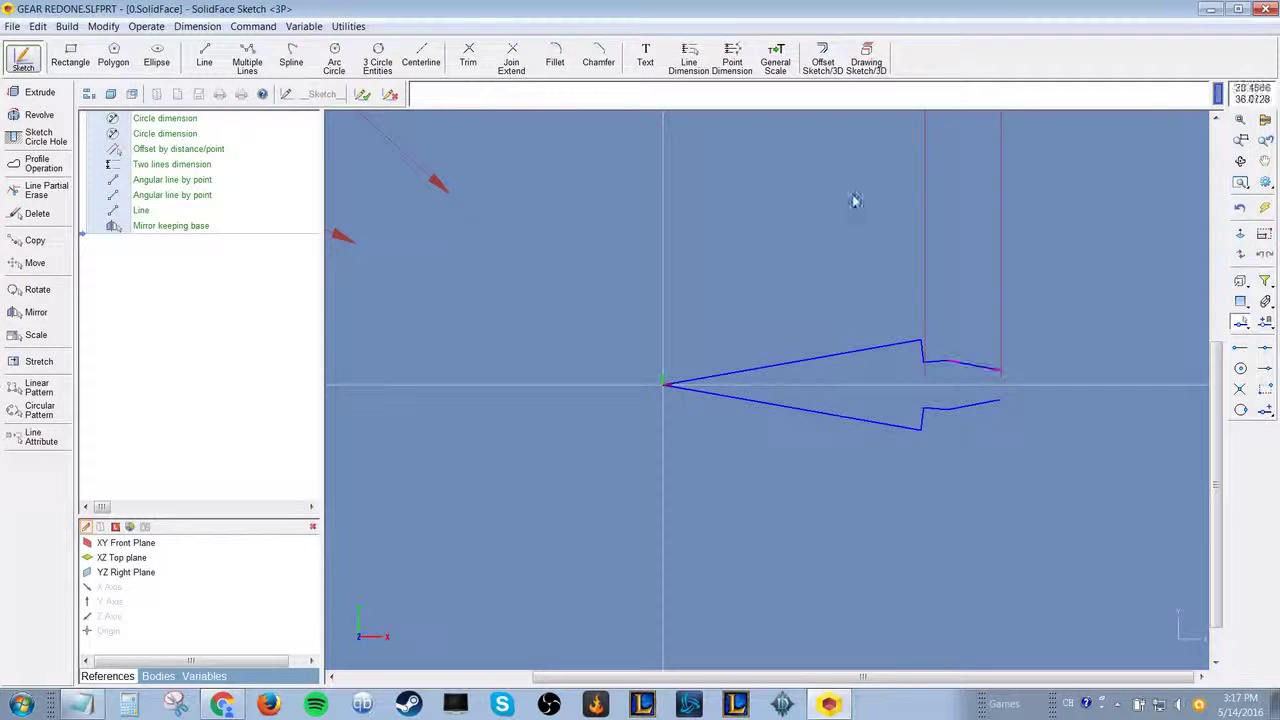
- Try closing the tooth tip with a line between its upper and lower endpoints, and undo it
left_click(204, 58)
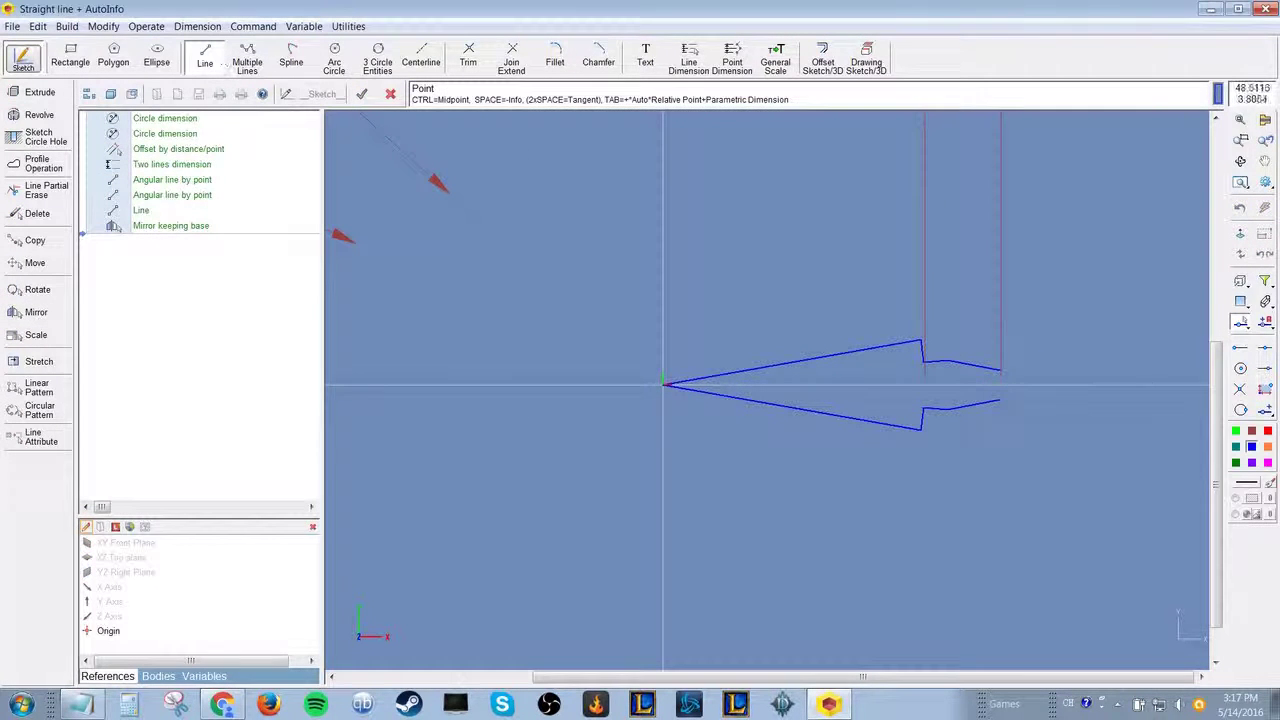
left_click(1000, 369)
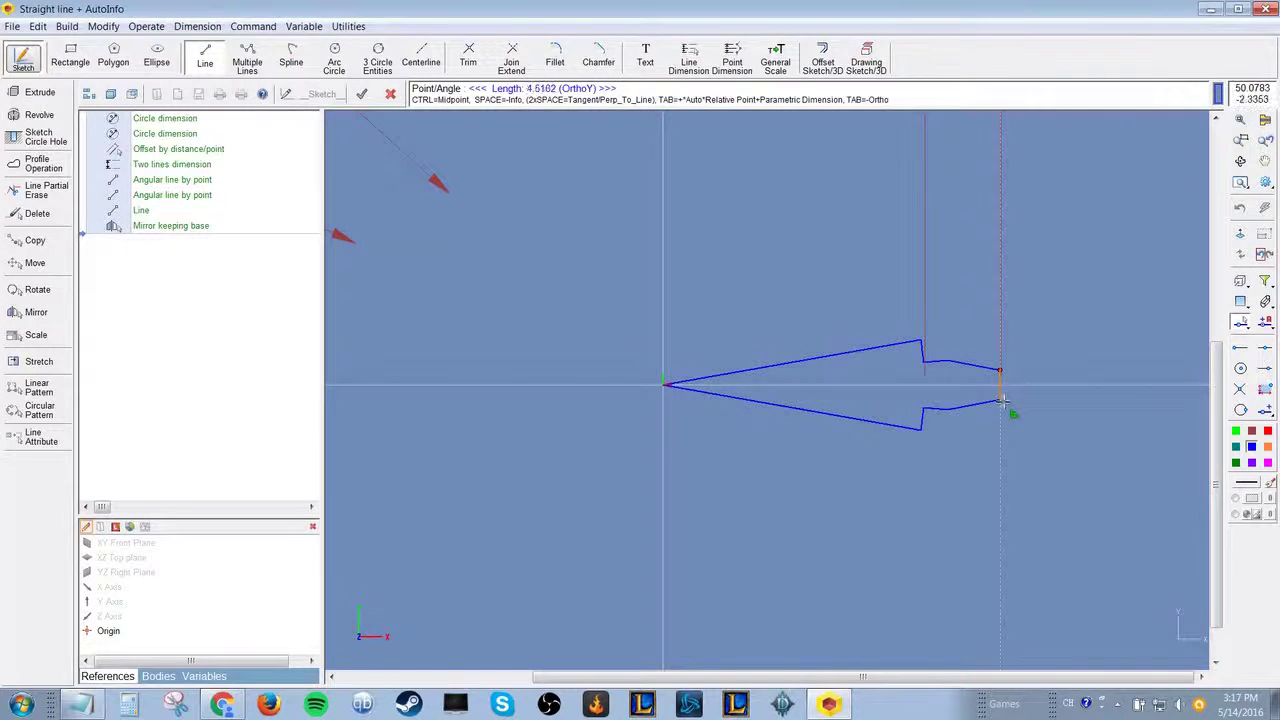
left_click(1000, 401)
scroll(978, 348, "up", 4)
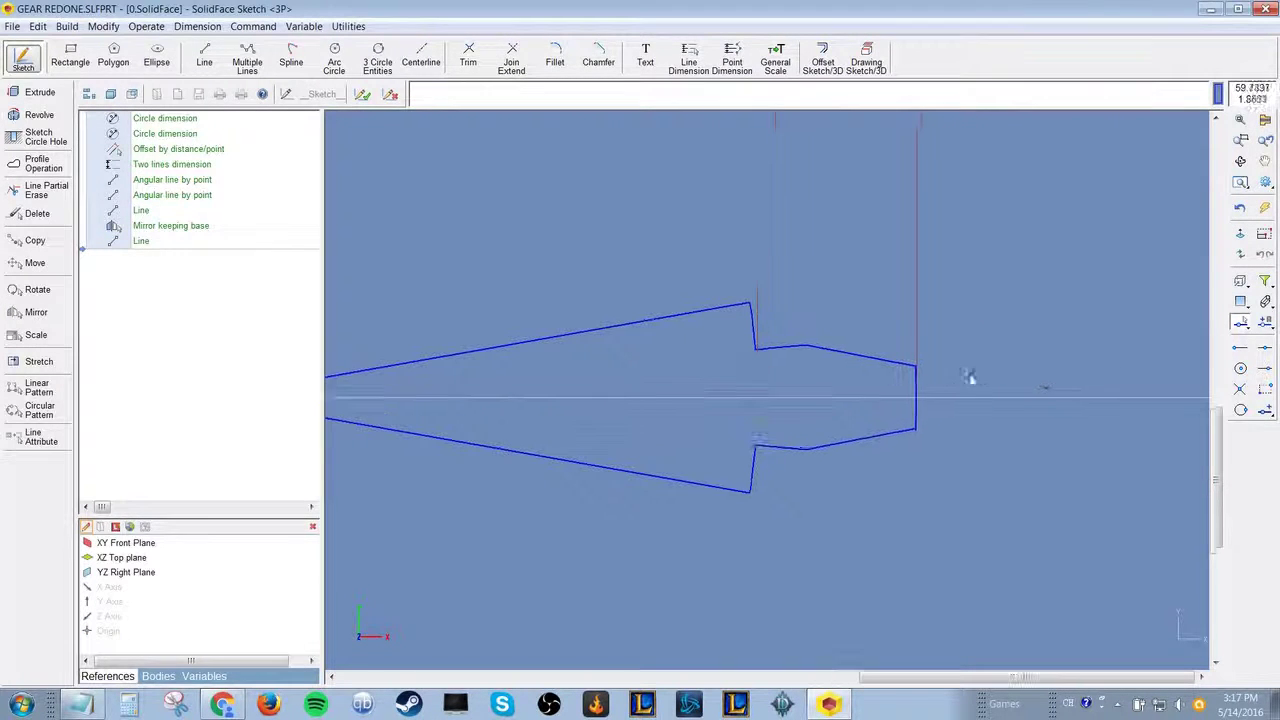
key("ctrl+z")
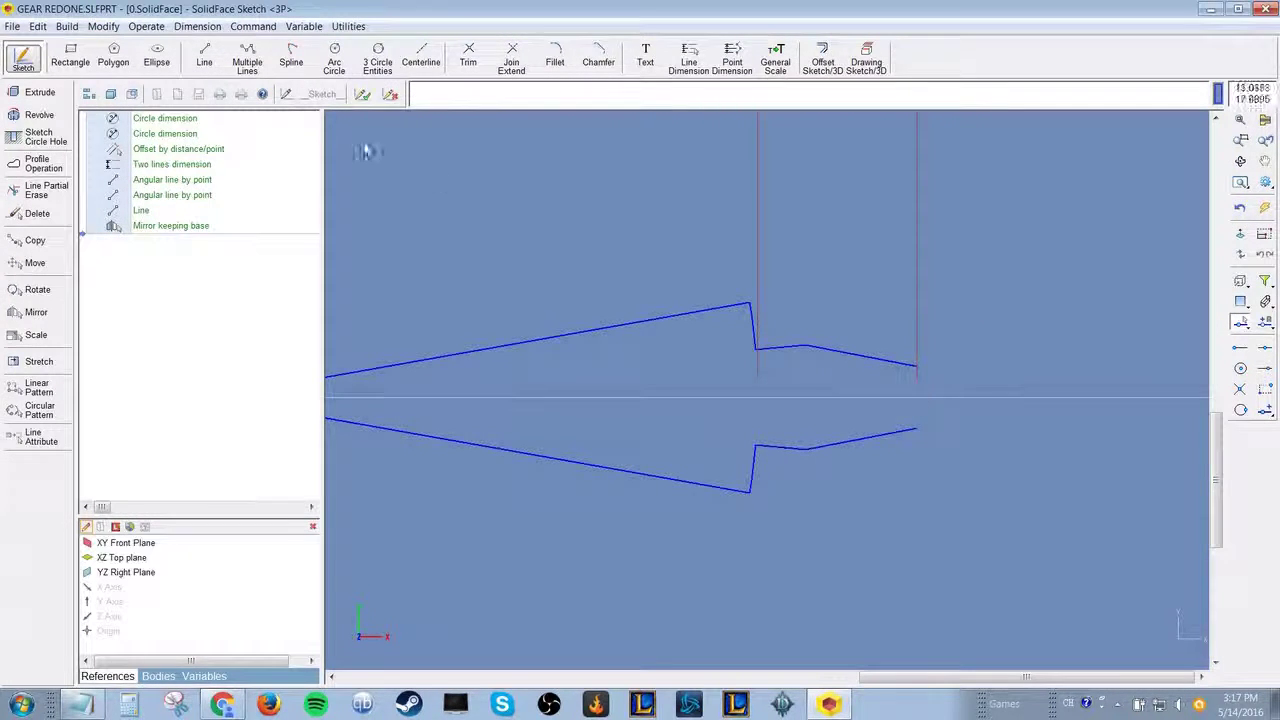
- Close the tooth tip with a straight line joining its upper and lower endpoints, and finish the sketch
left_click(204, 58)
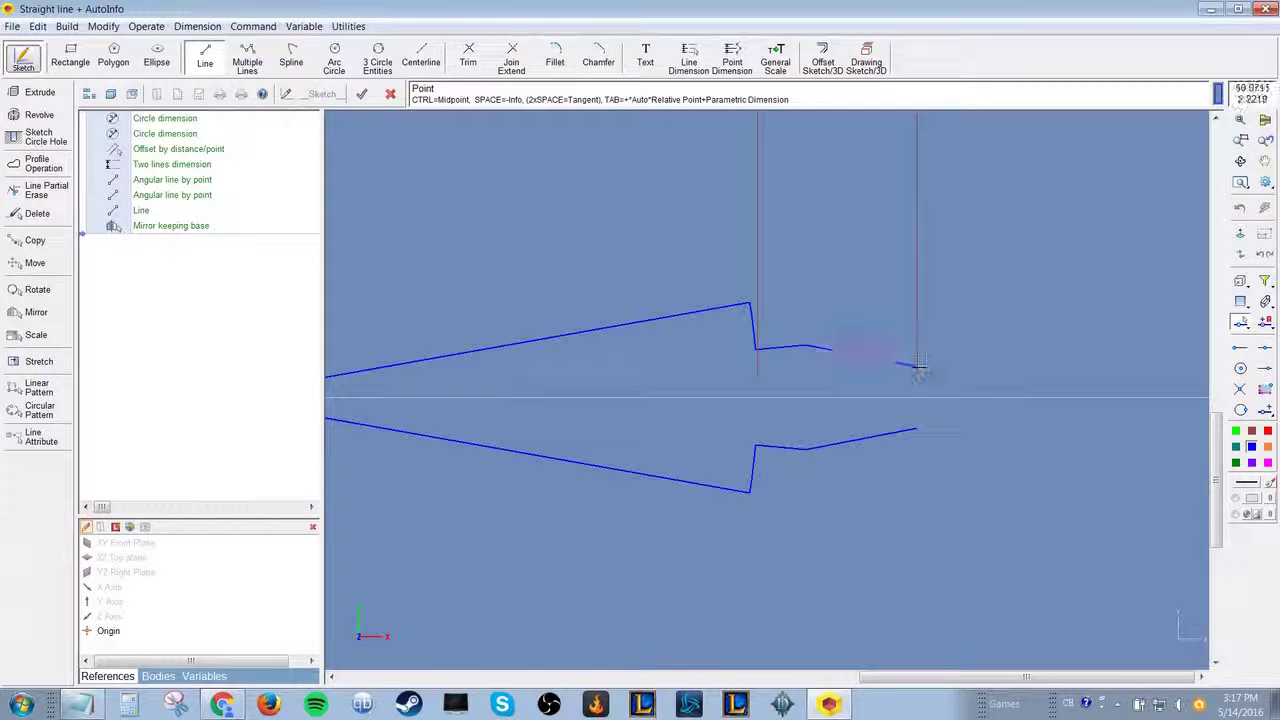
left_click(917, 366)
left_click(915, 430)
scroll(700, 290, "down", 2)
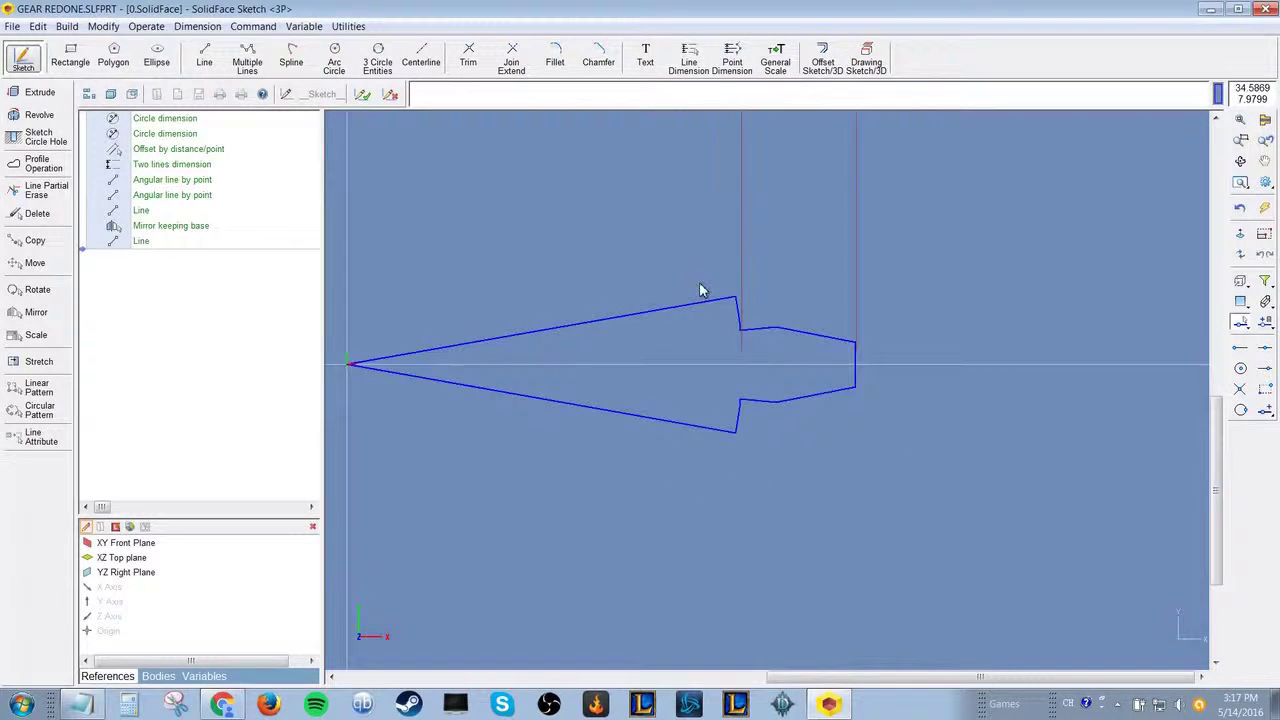
scroll(700, 290, "down", 4)
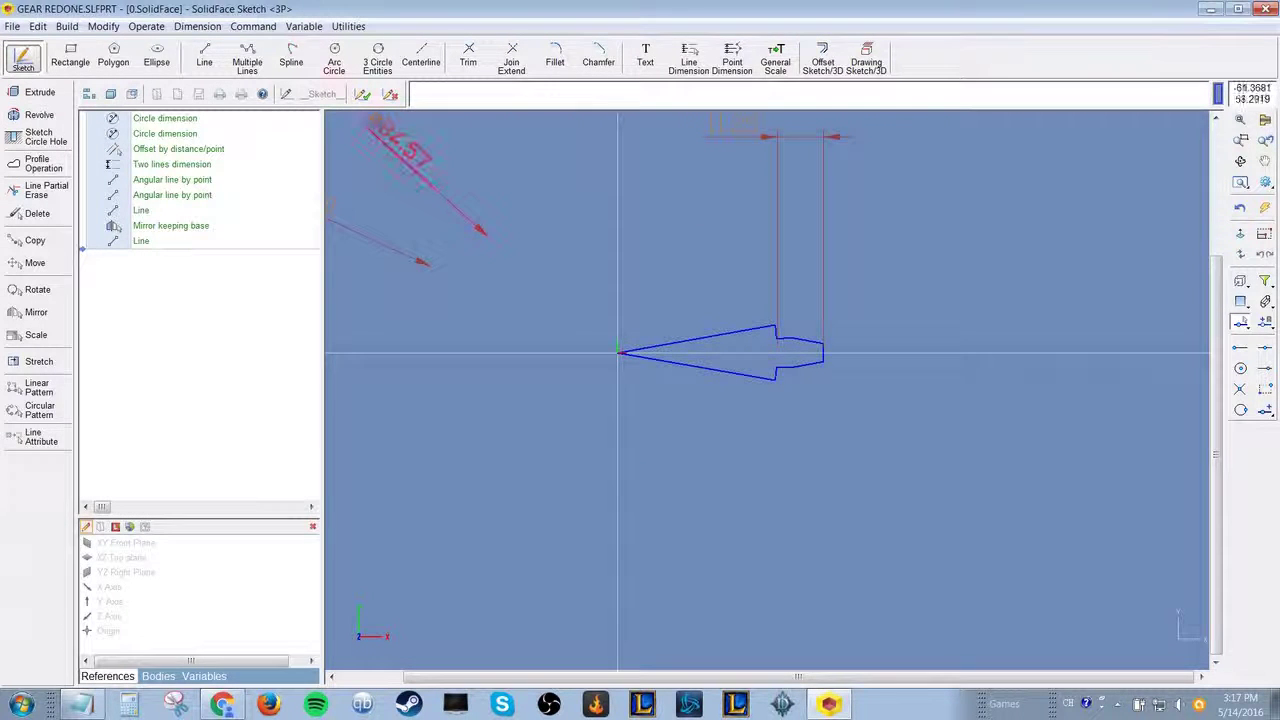
left_click(363, 96)
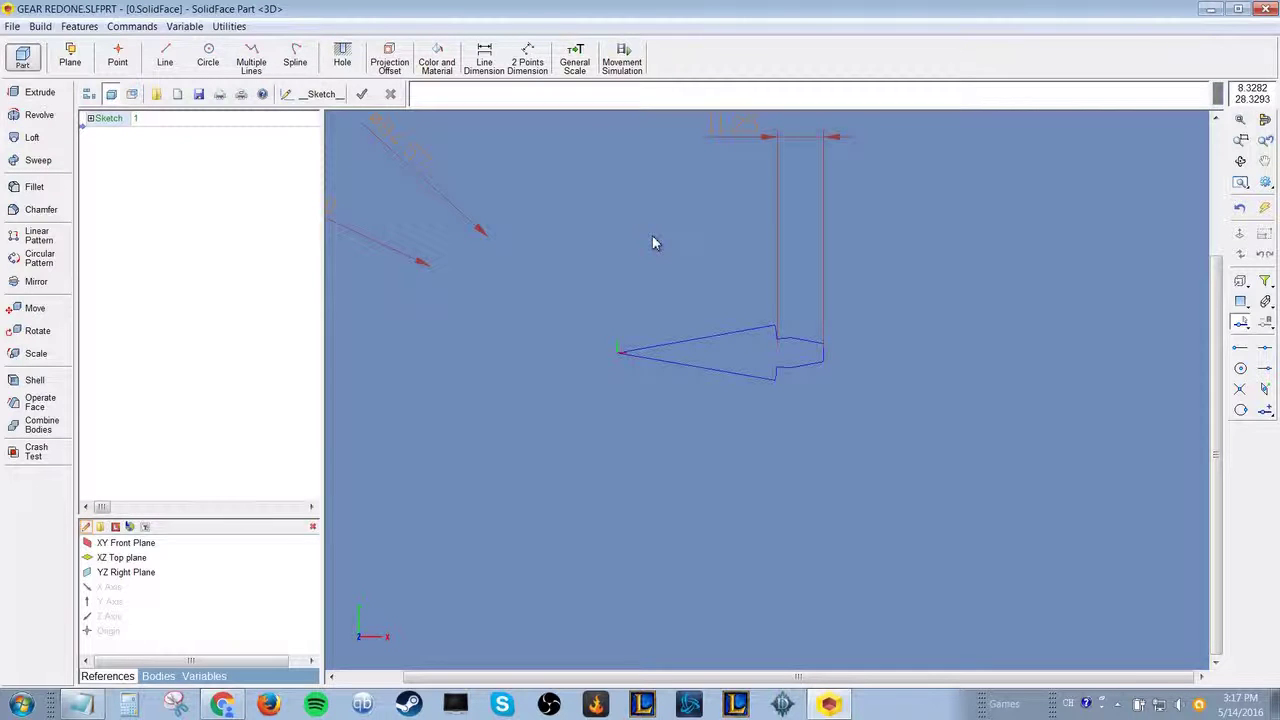
left_click(38, 93)
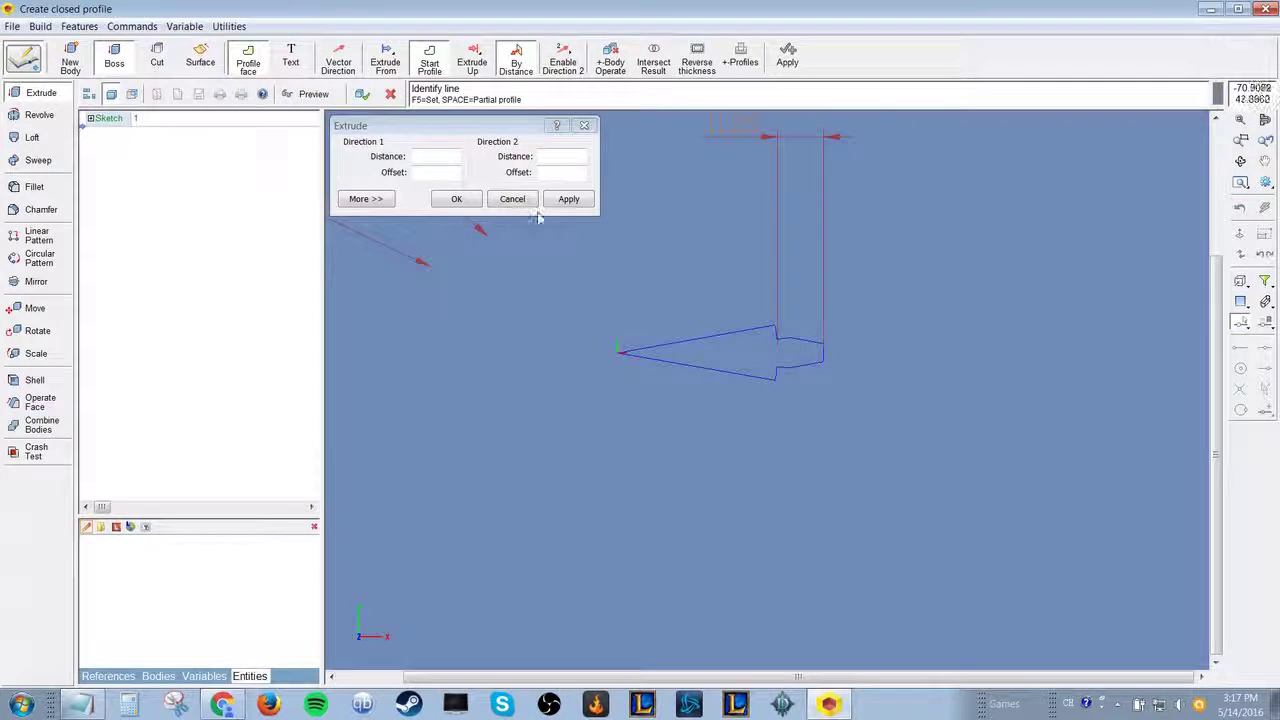
left_click(104, 119)
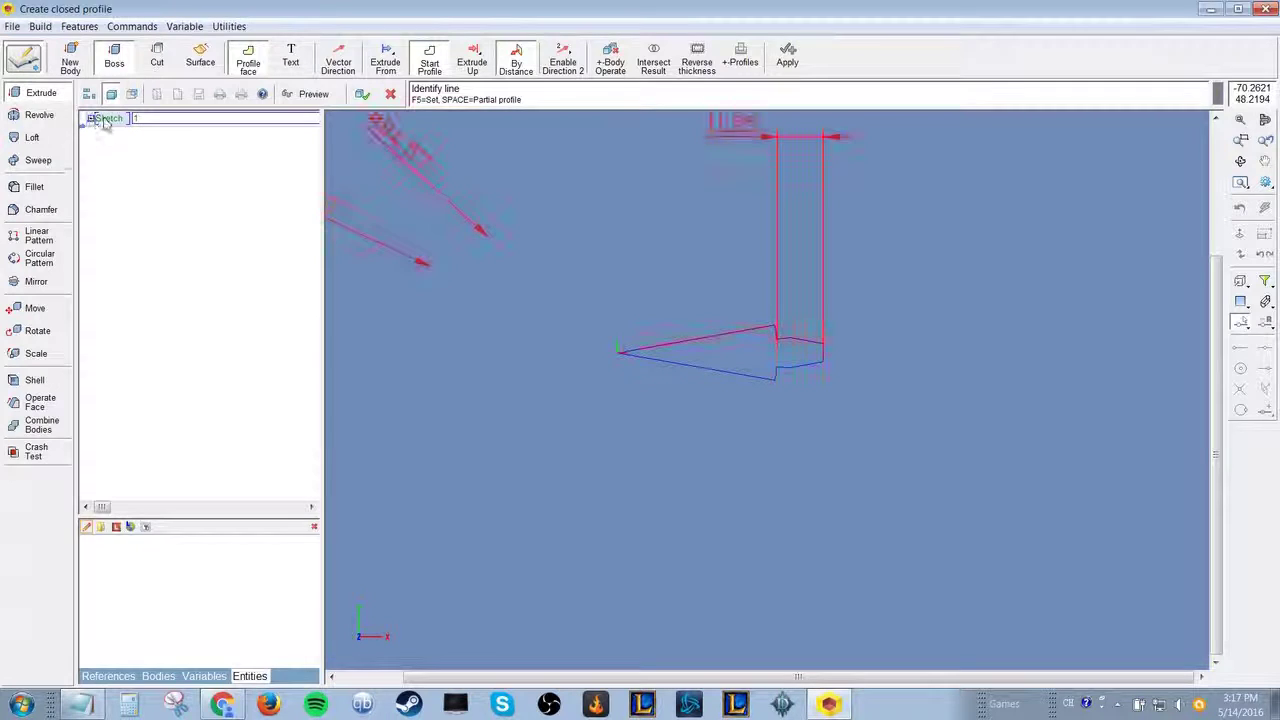
double_click(104, 119)
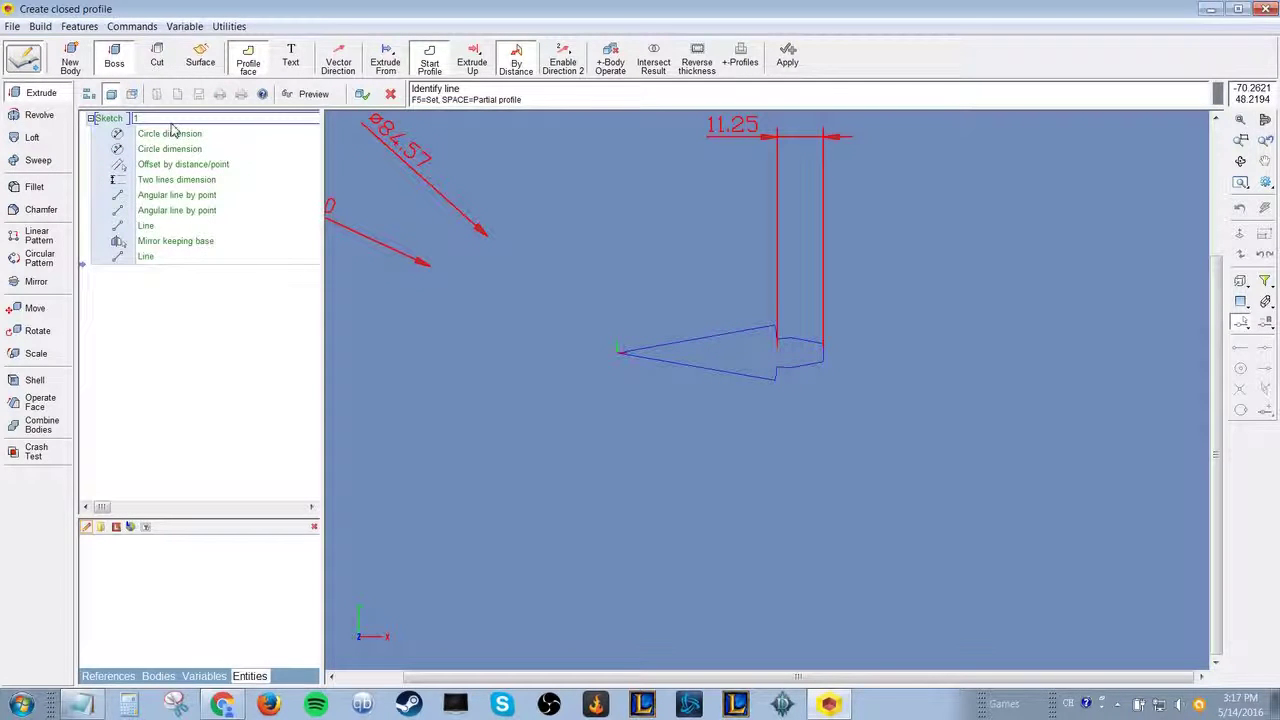
left_click(477, 229)
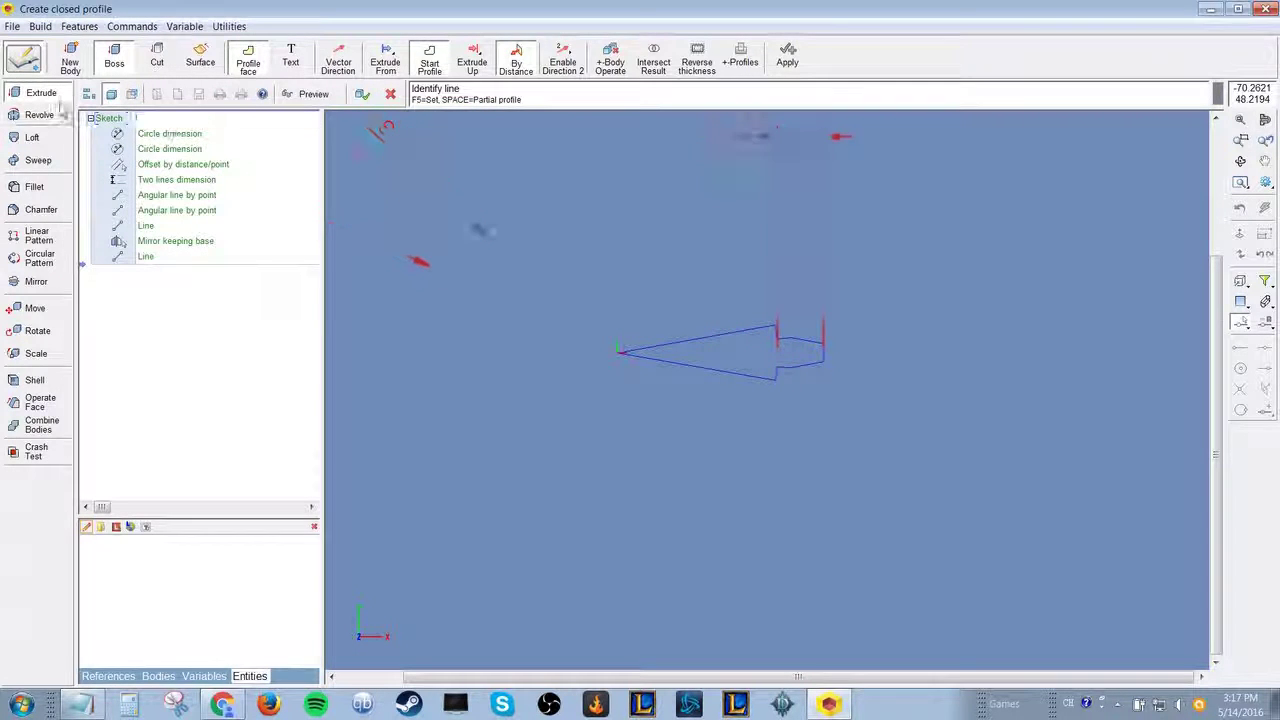
left_click(364, 95)
- Reopen the tooth sketch and extrude its closed profile as a boss by distance T
left_click(110, 118)
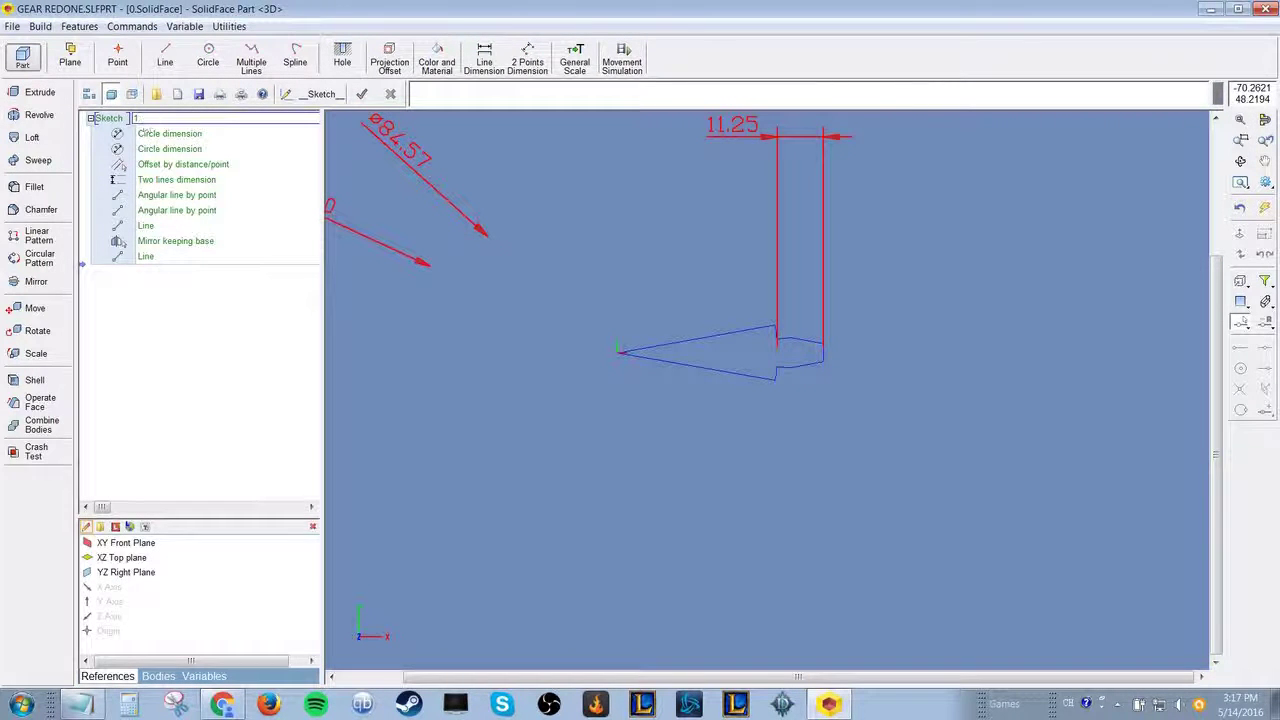
left_click(40, 92)
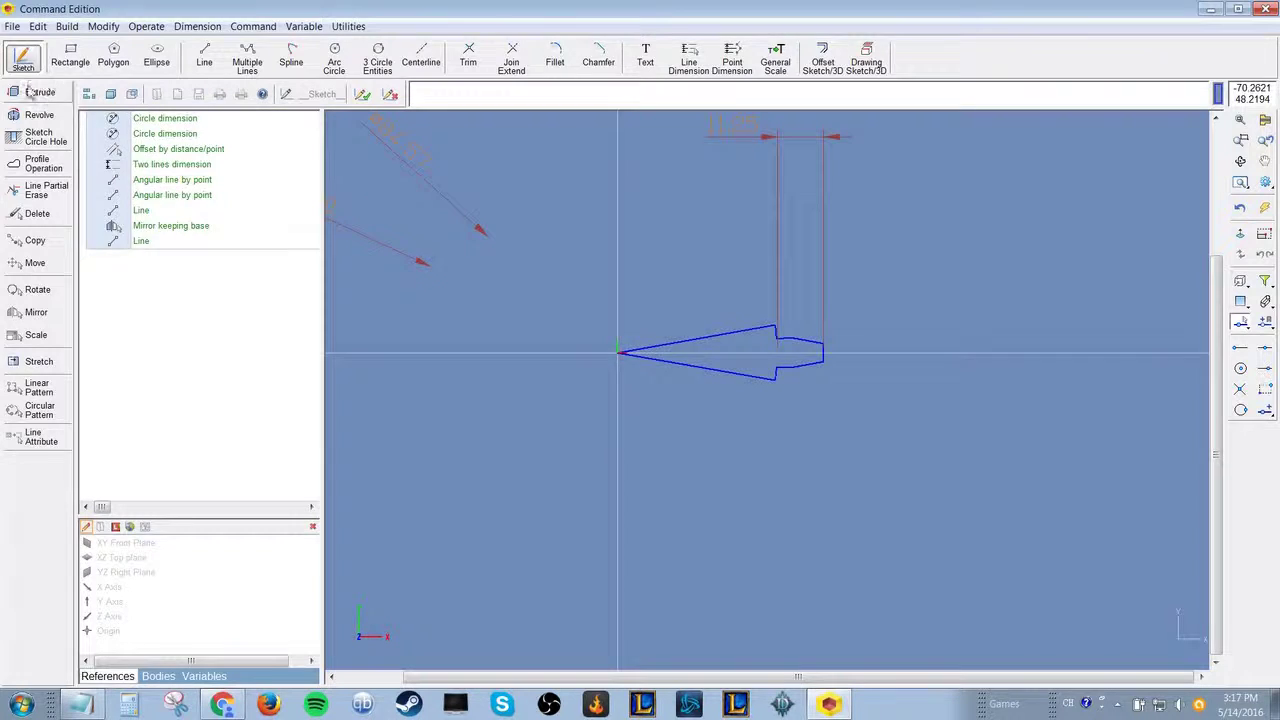
left_click(444, 160)
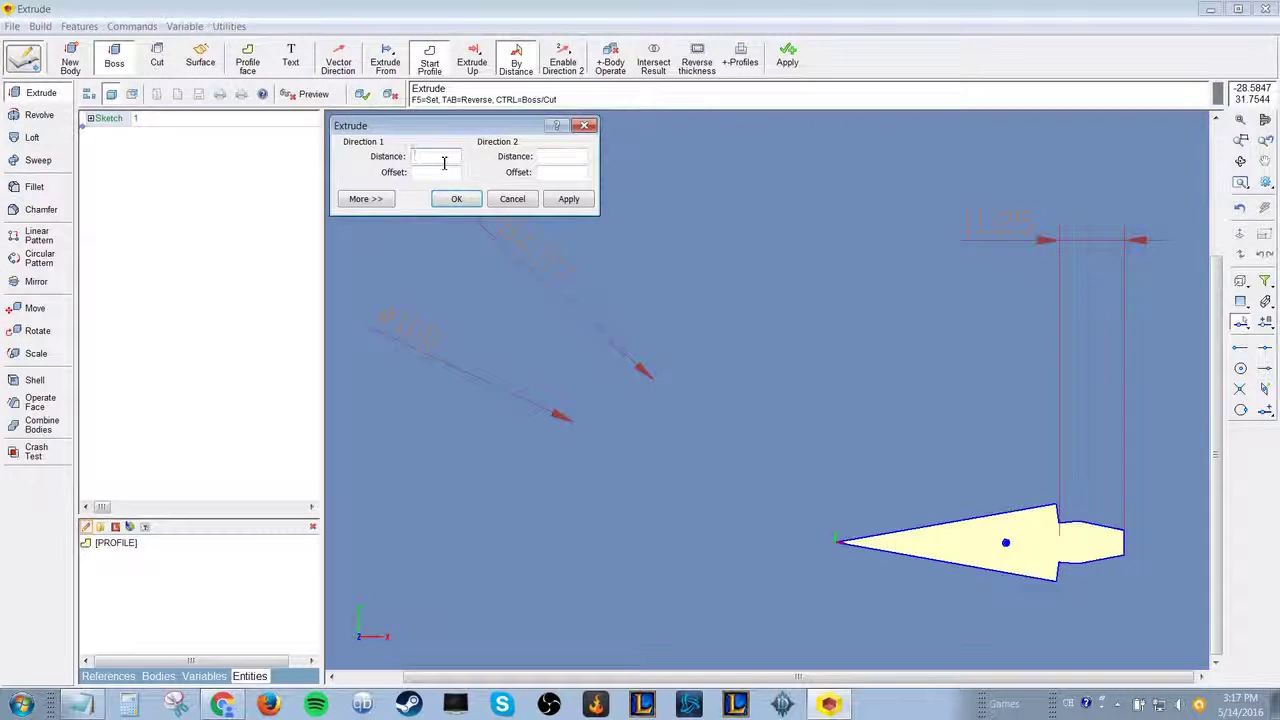
left_click(456, 199)
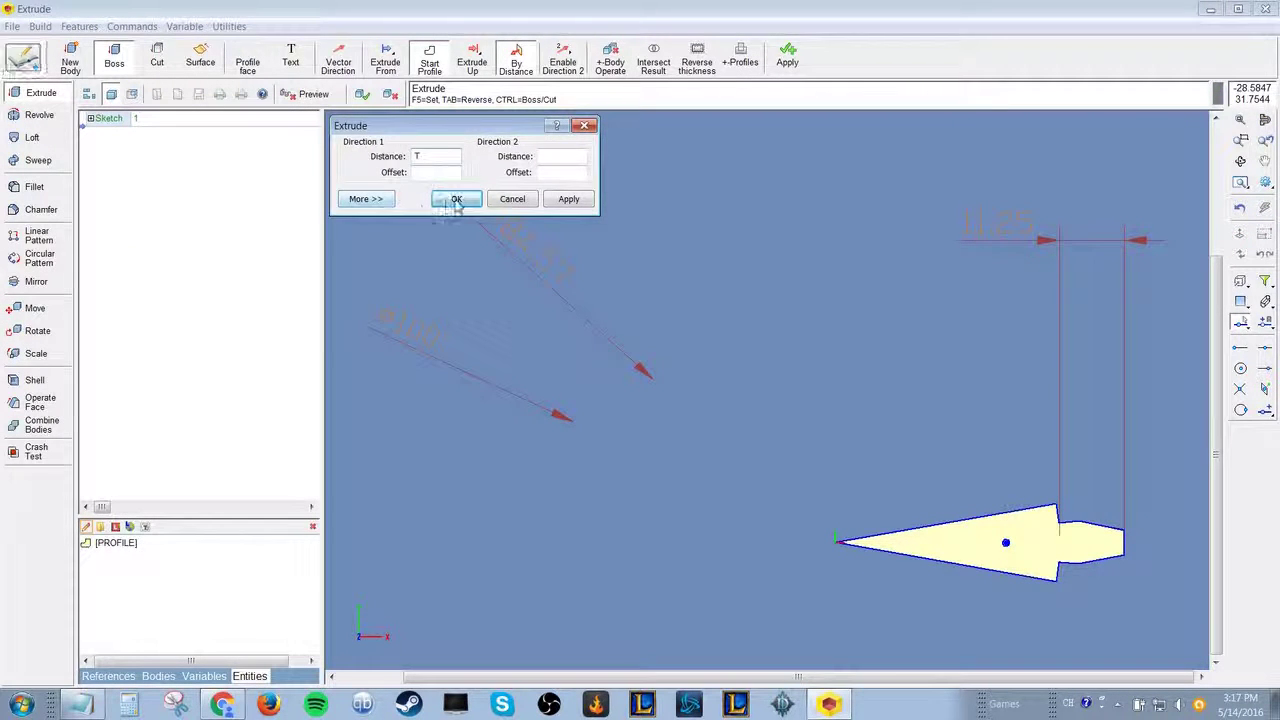
middle_click_drag(900, 330, 677, 360)
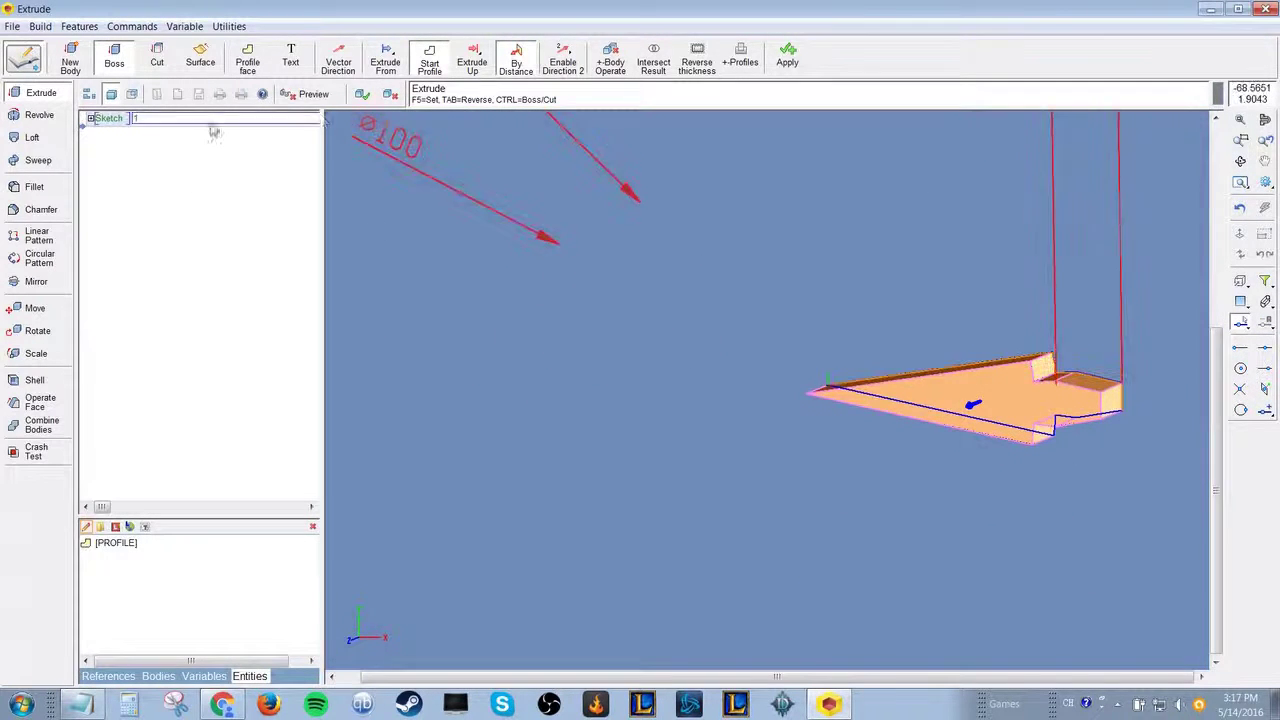
left_click(361, 95)
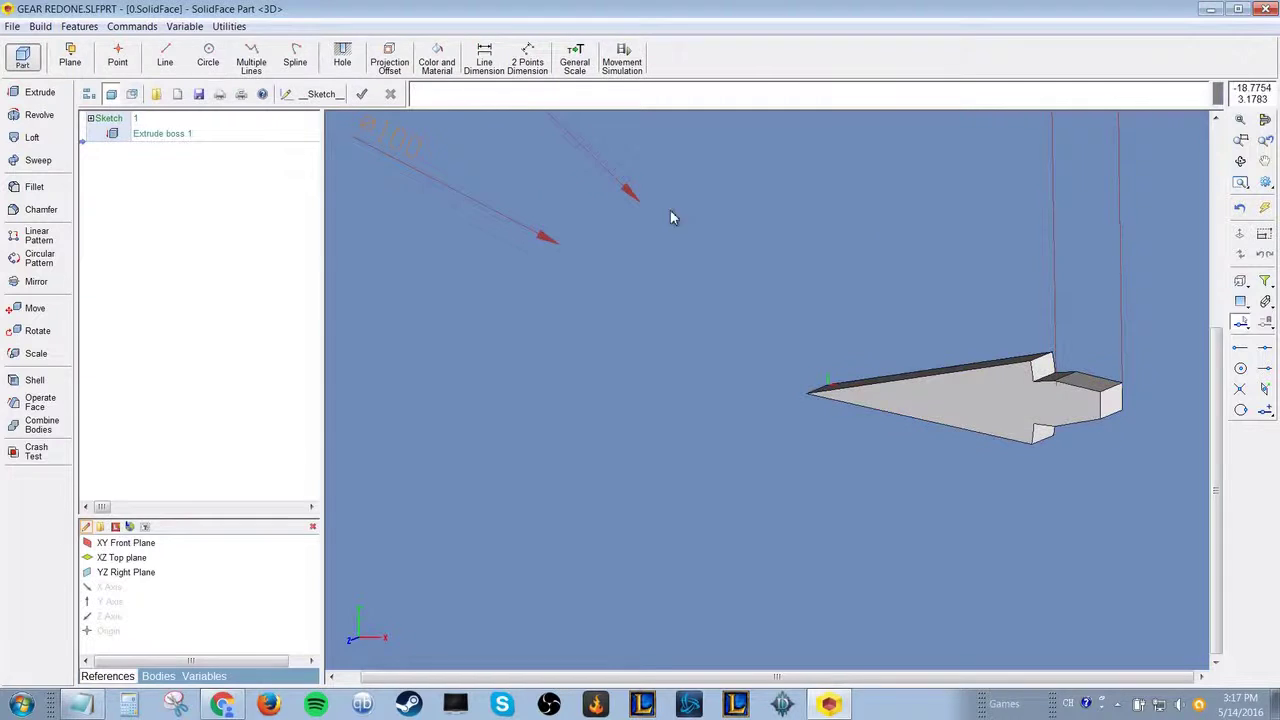
- Set up a circular pattern with quantity n spread over a total angle of 360 degrees
middle_click_drag(670, 210, 1006, 257)
left_click(190, 118)
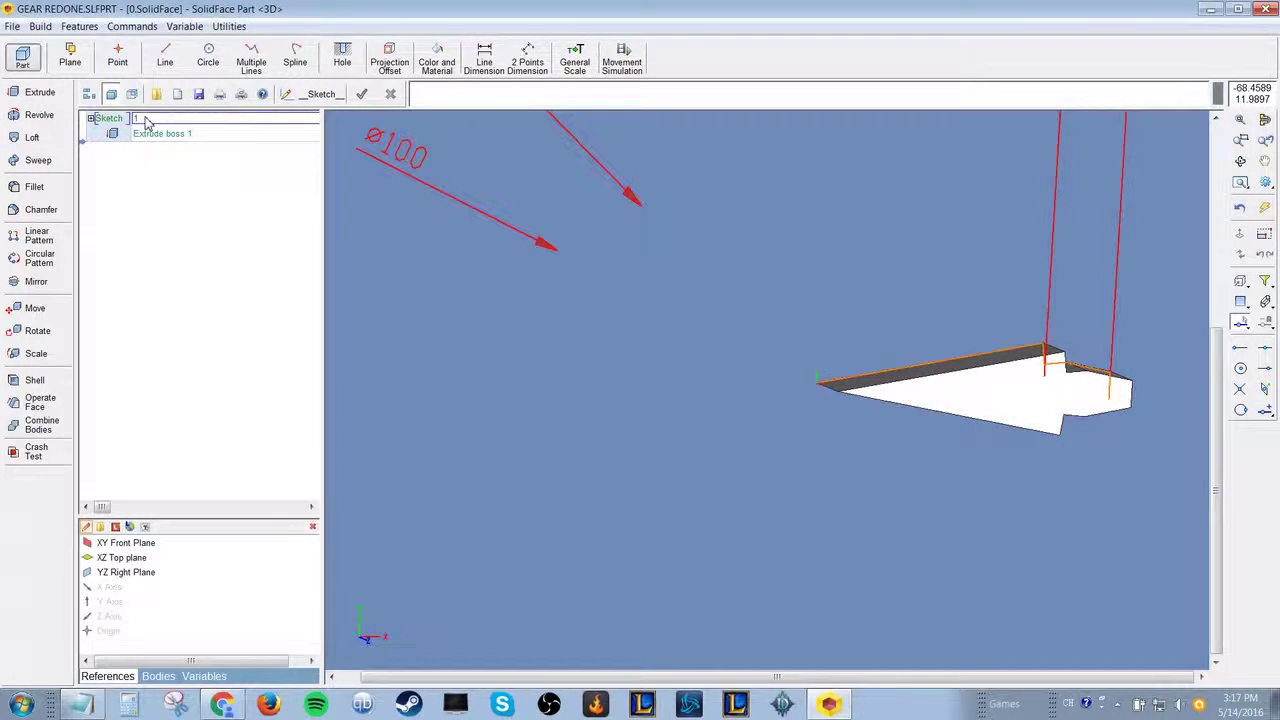
left_click(145, 120)
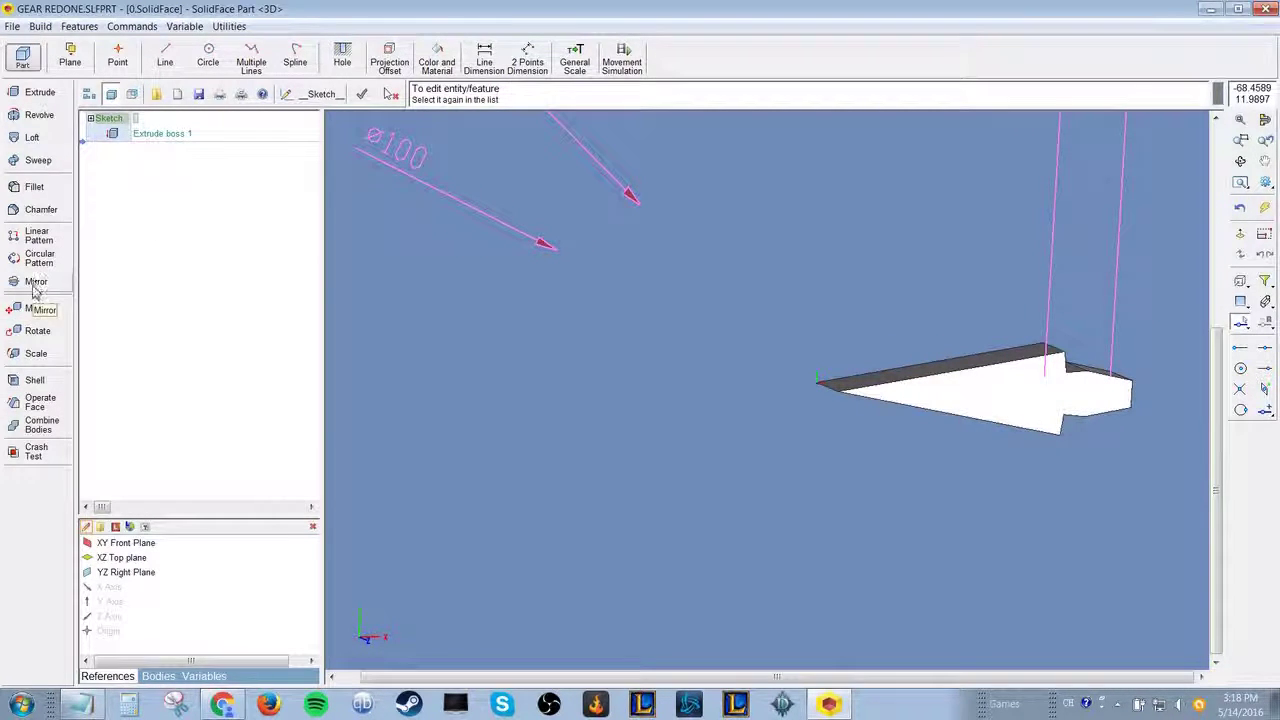
left_click(55, 260)
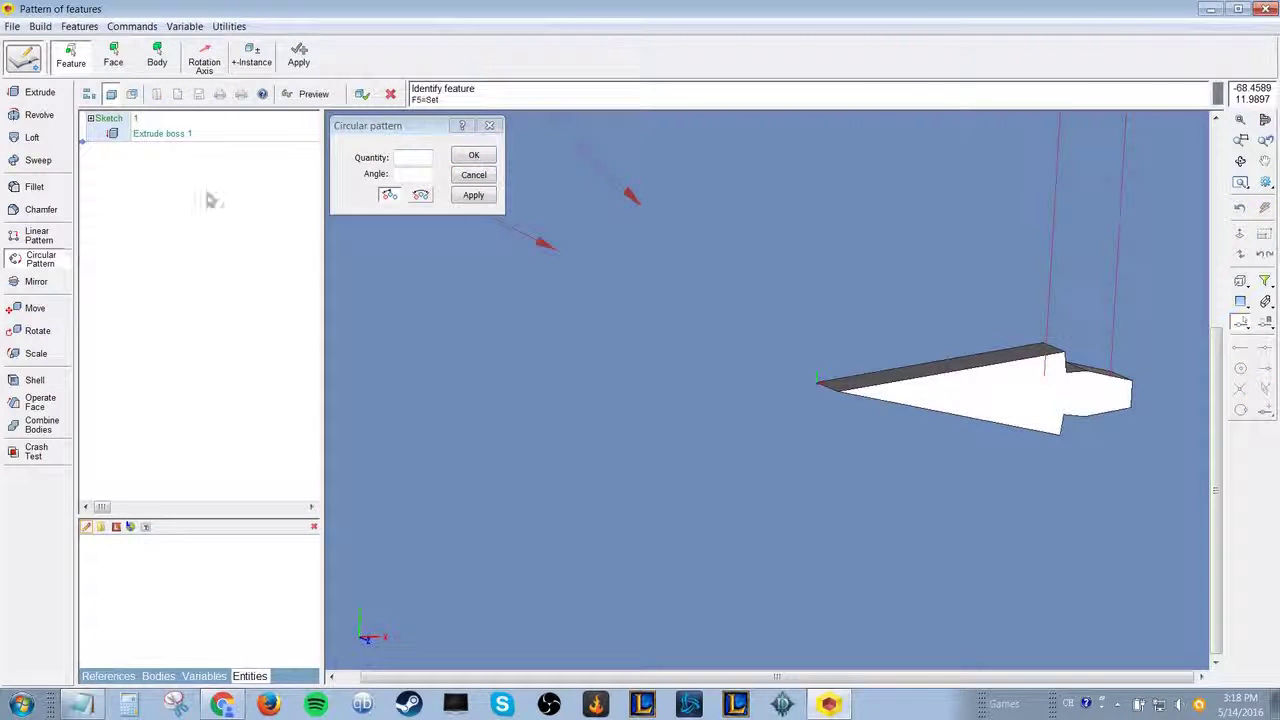
left_click(408, 157)
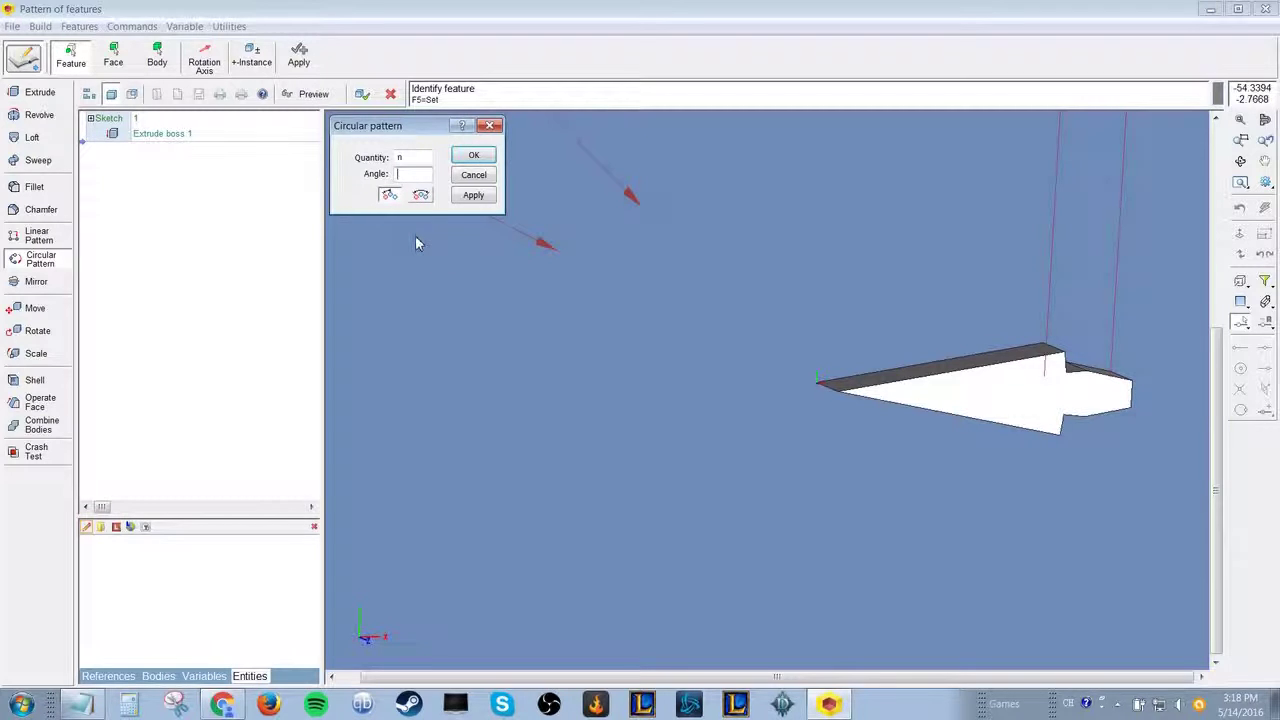
type("360")
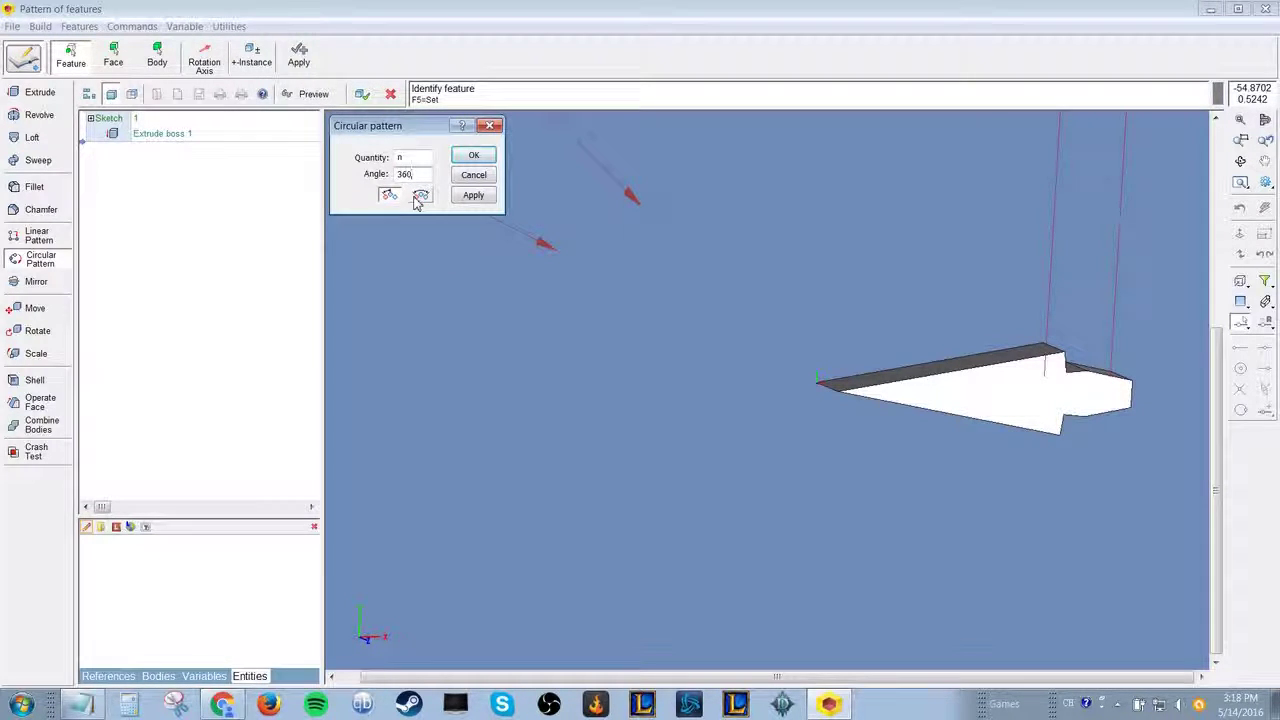
left_click(418, 200)
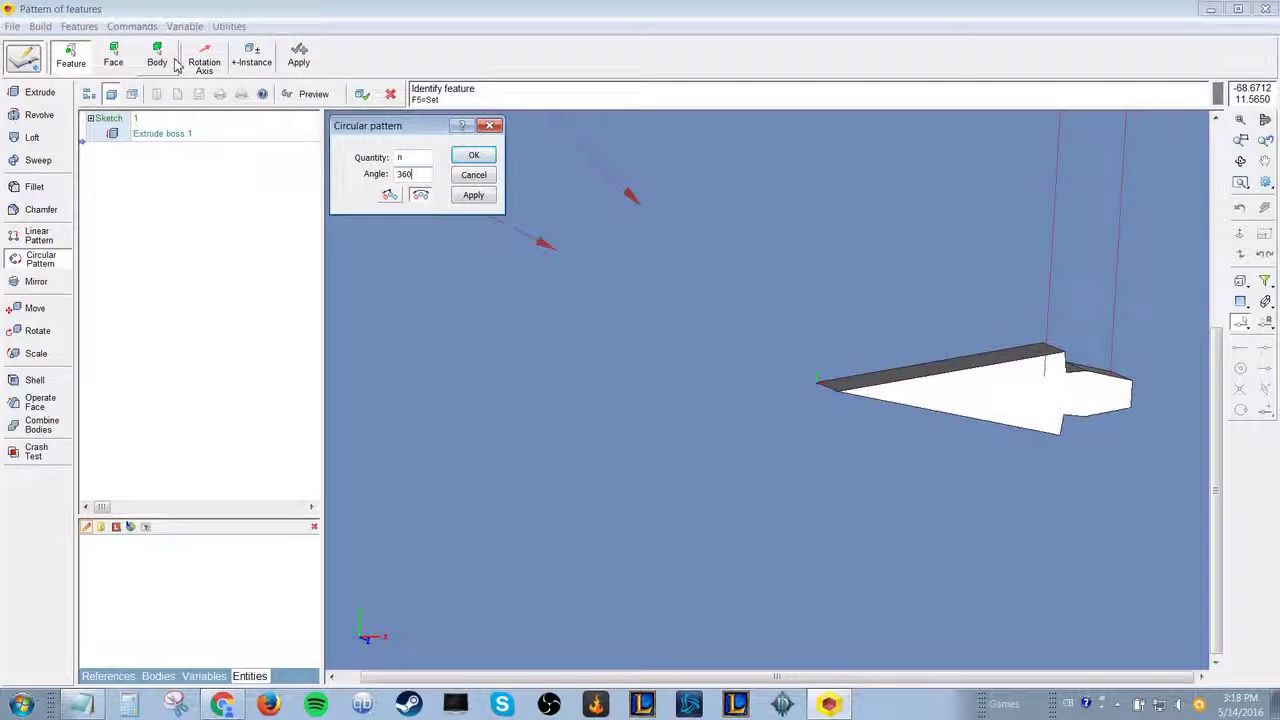
- Try to apply the circular pattern using the short edge at the tooth's centre point as rotation axis
left_click(204, 58)
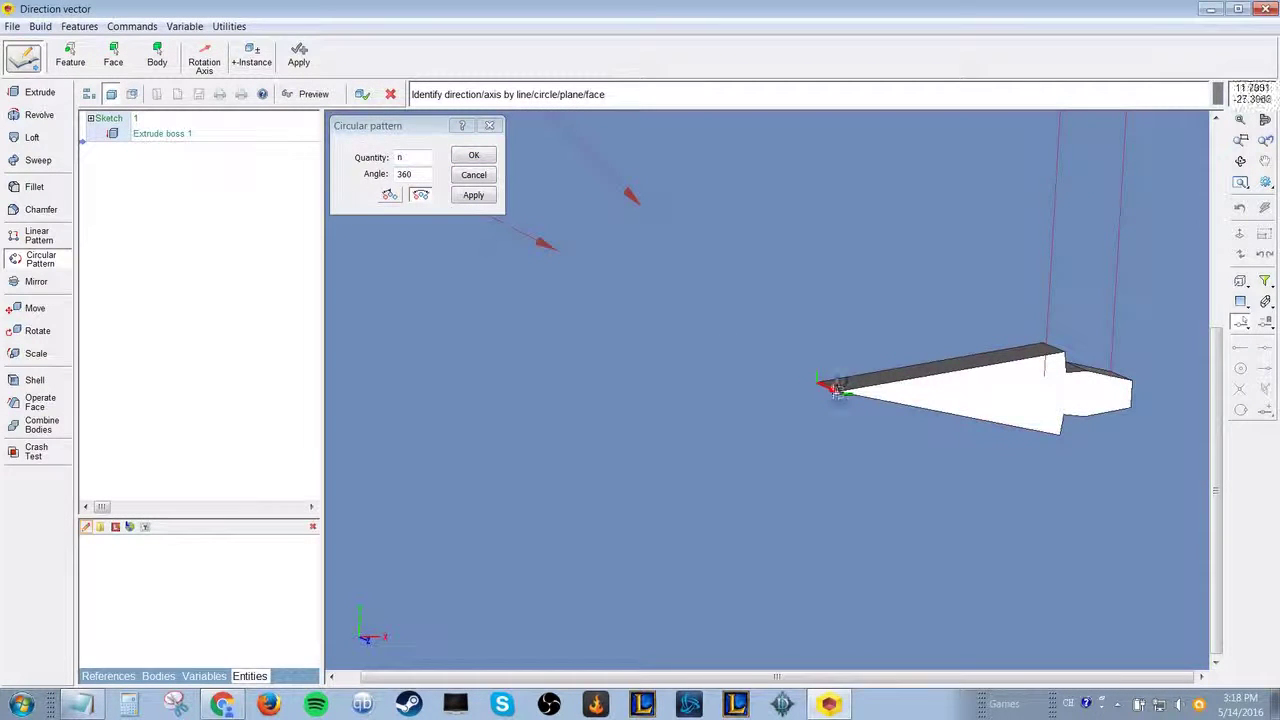
left_click(832, 390)
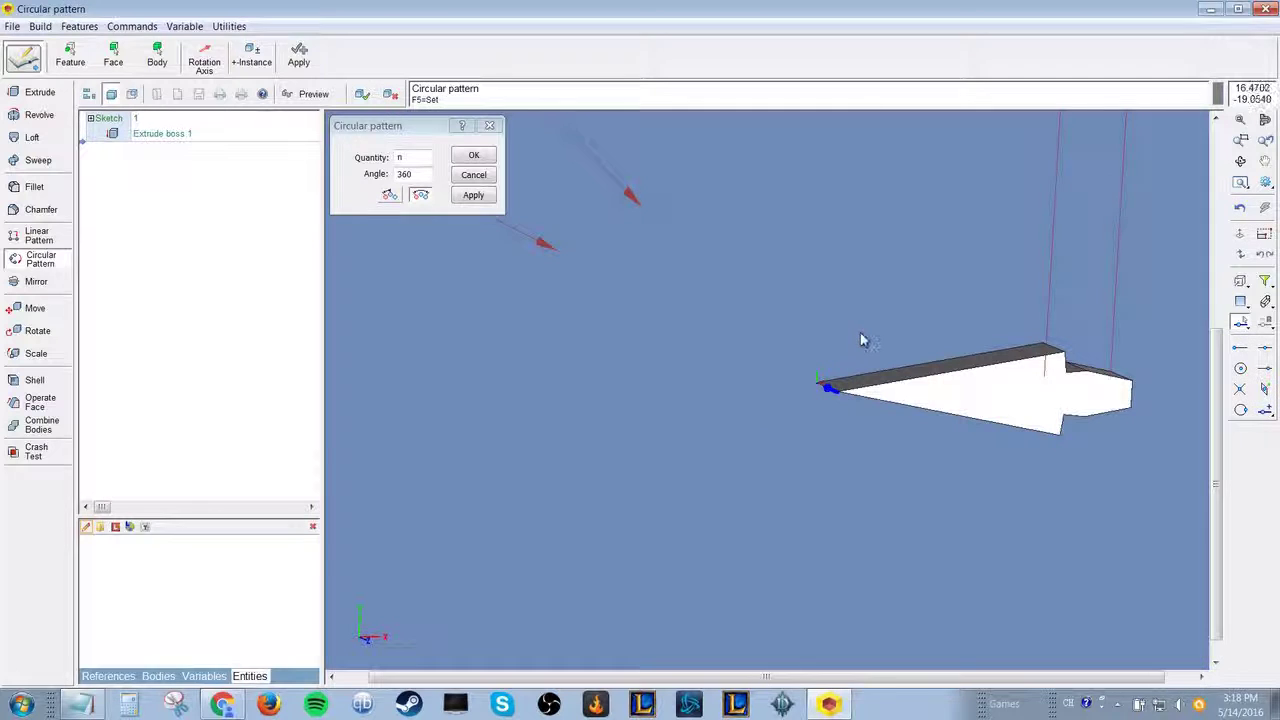
left_click(473, 196)
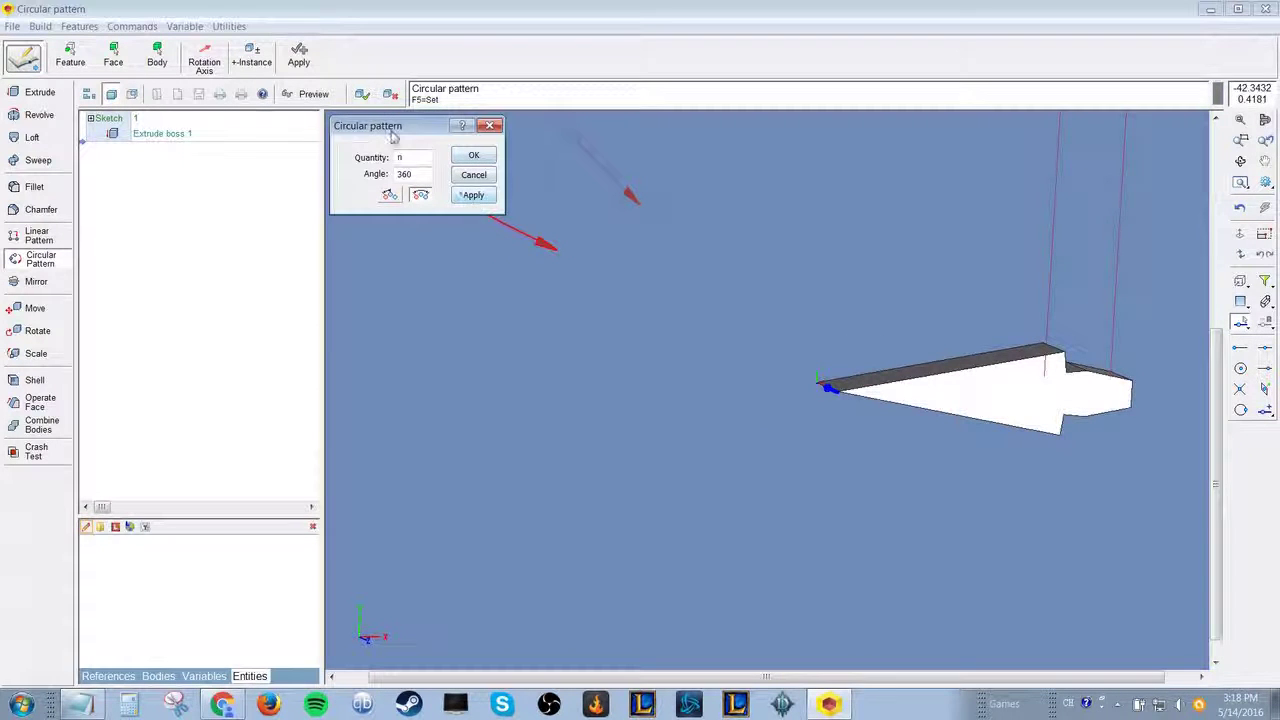
left_click(460, 157)
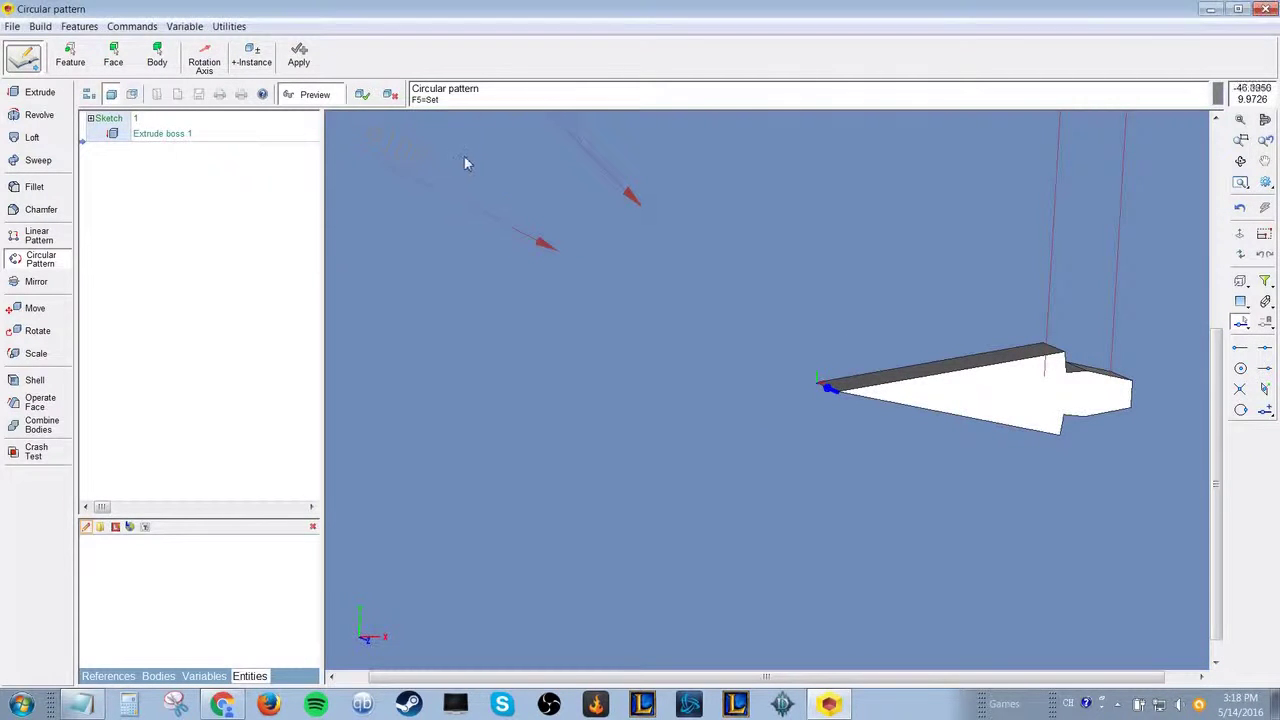
left_click(361, 97)
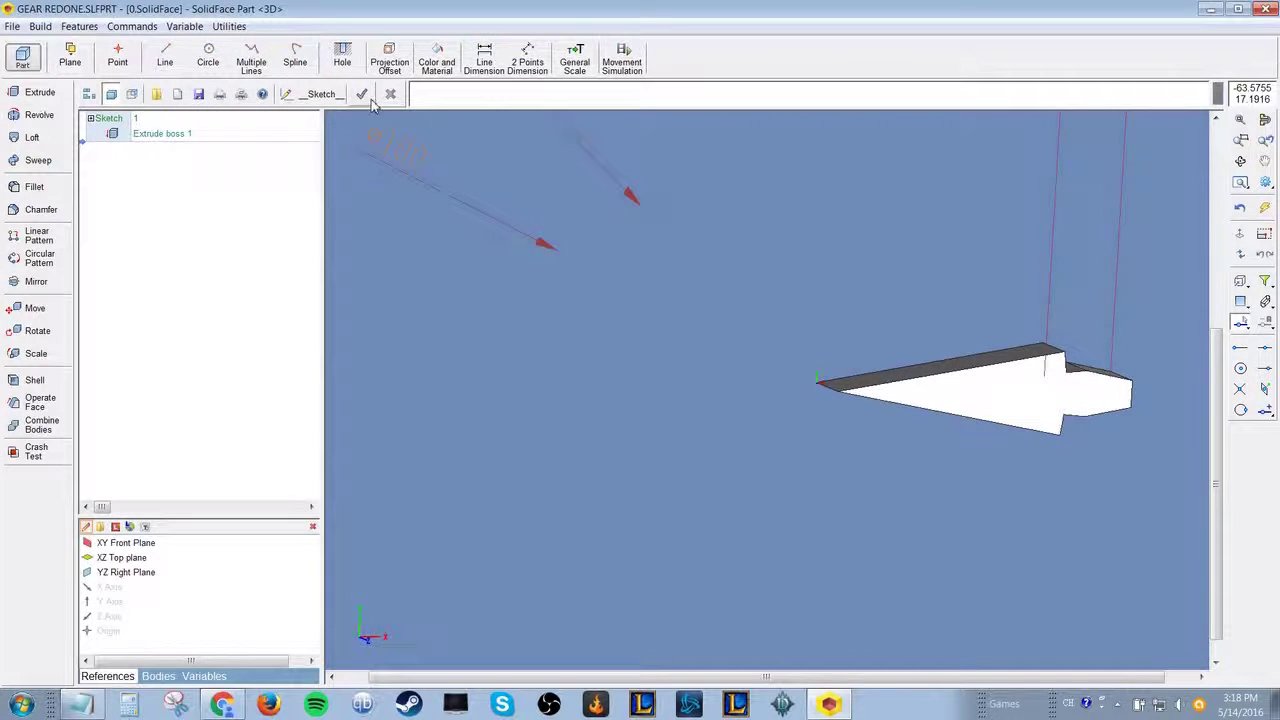
- Set up the circular pattern with quantity n over 360 degrees and select the extruded tooth as the feature to repeat
scroll(678, 318, "down", 1)
middle_click_drag(678, 318, 731, 314)
scroll(790, 328, "up", 2)
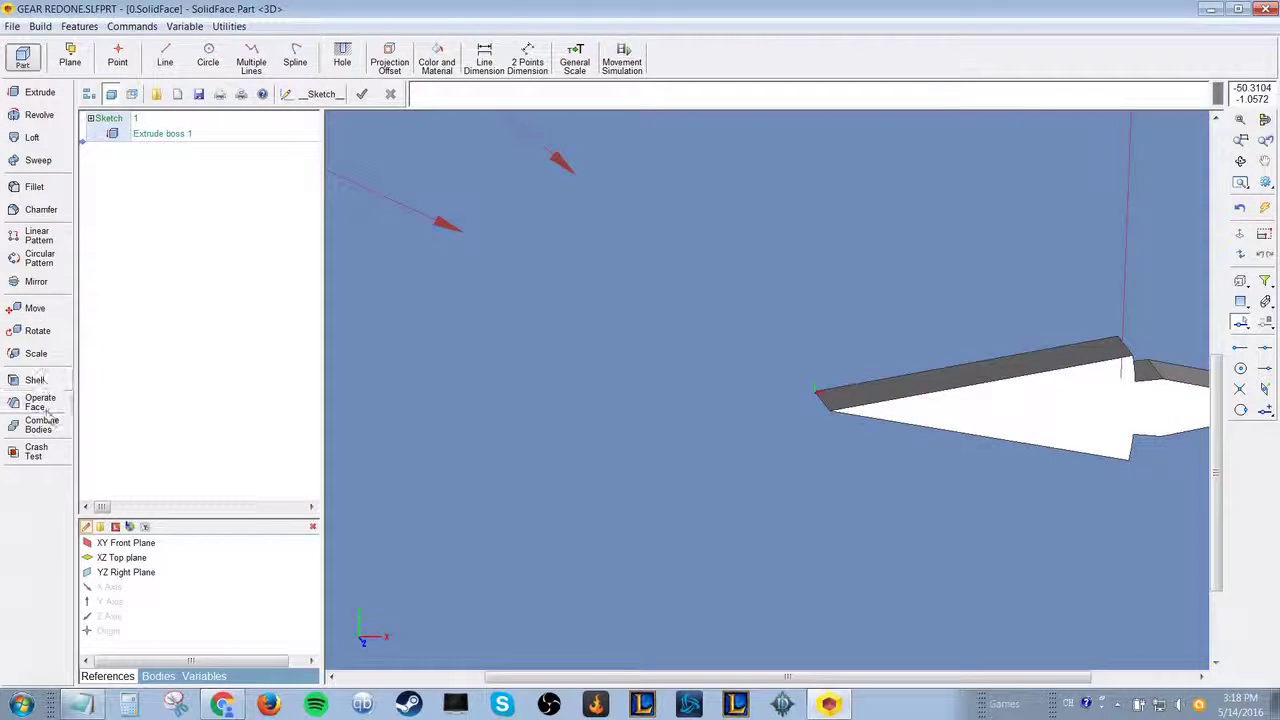
left_click(45, 262)
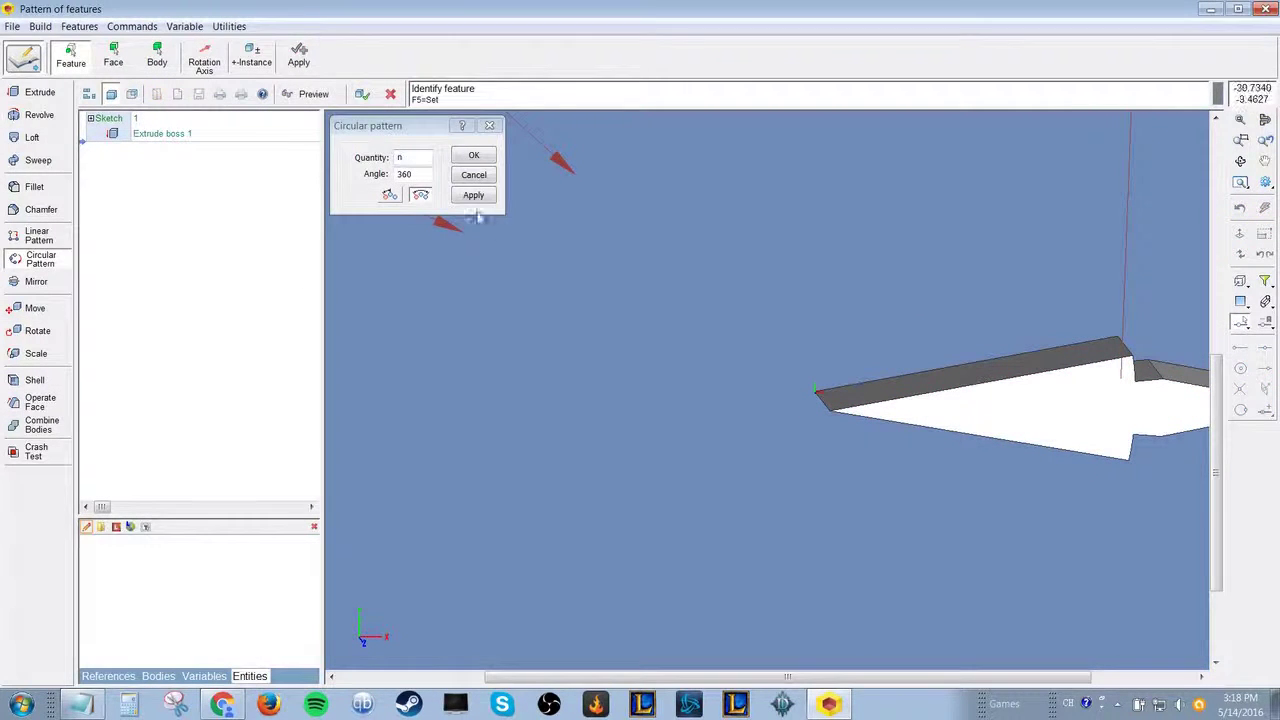
left_click(150, 133)
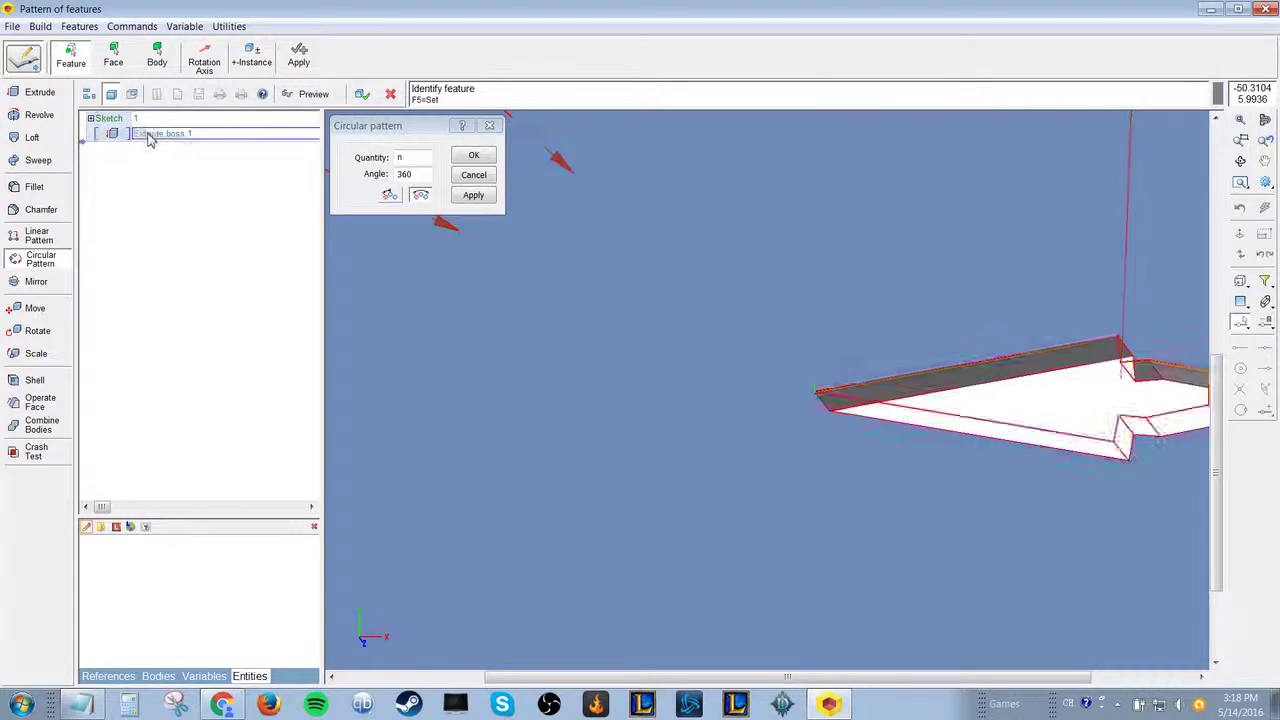
left_click(473, 195)
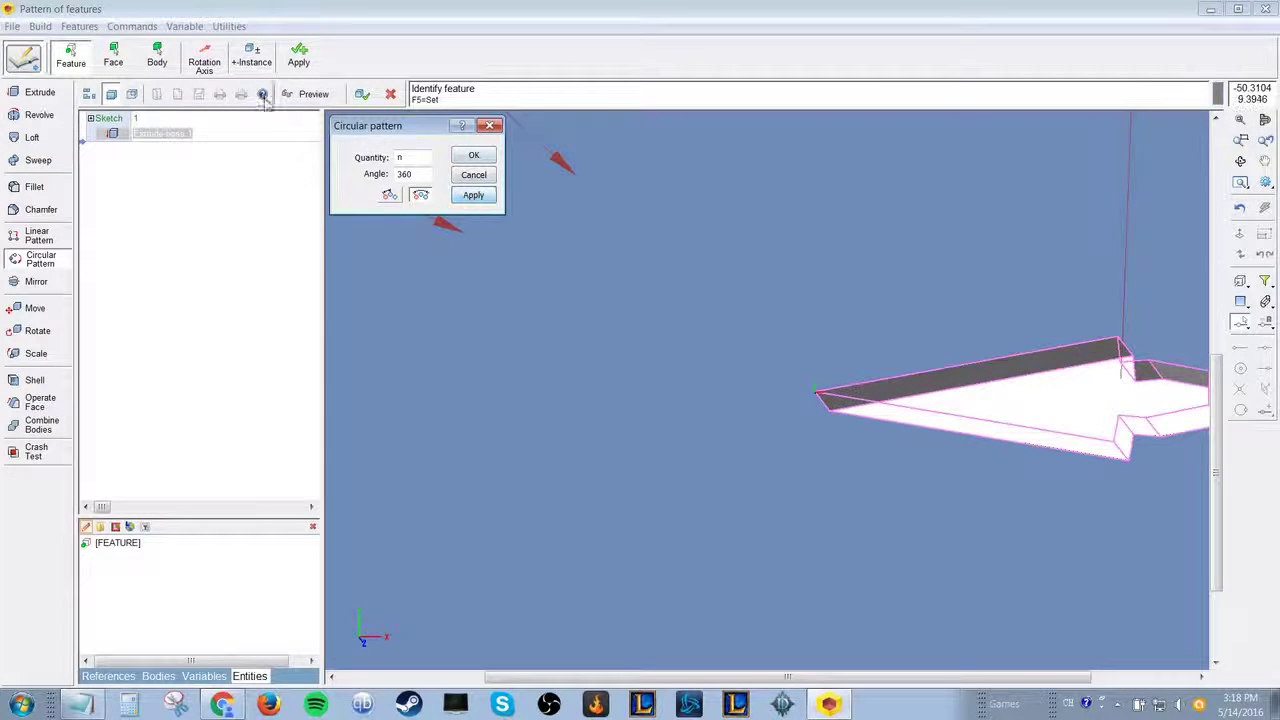
- Use the short edge at the tooth's centre point as the rotation axis and apply the circular pattern
left_click(204, 60)
middle_click_drag(735, 262, 917, 303)
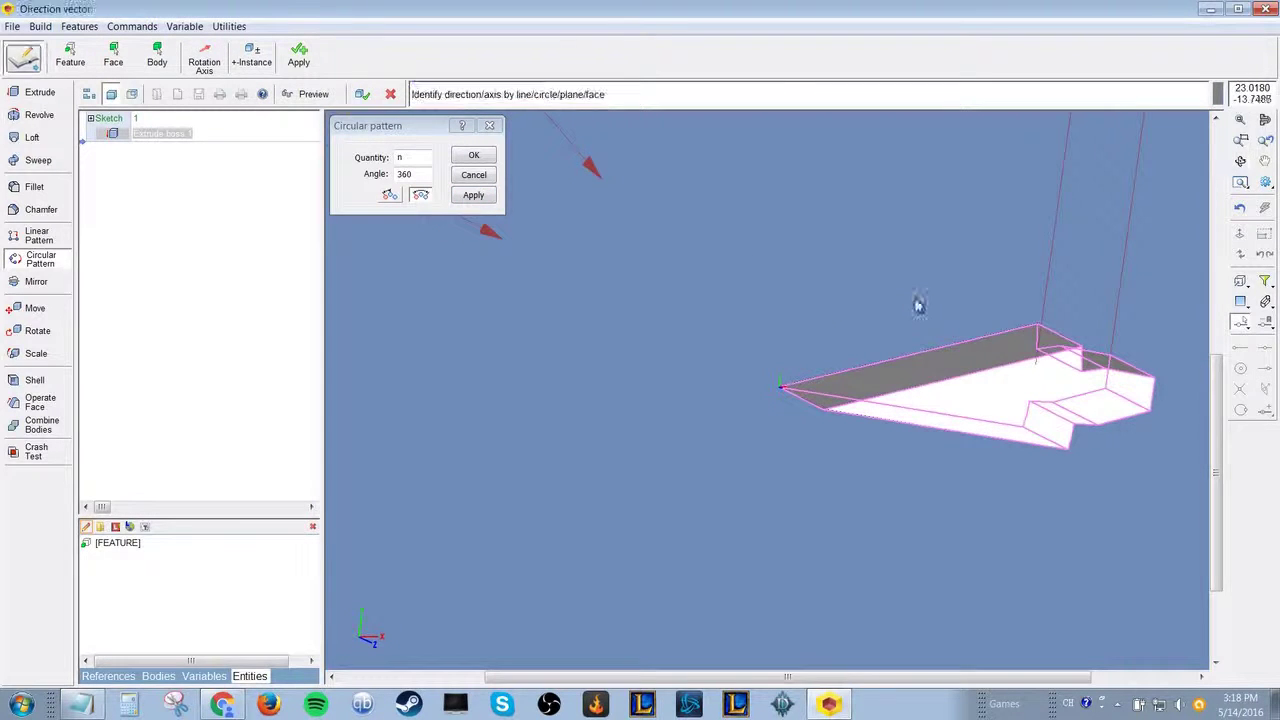
left_click(815, 403)
left_click(472, 197)
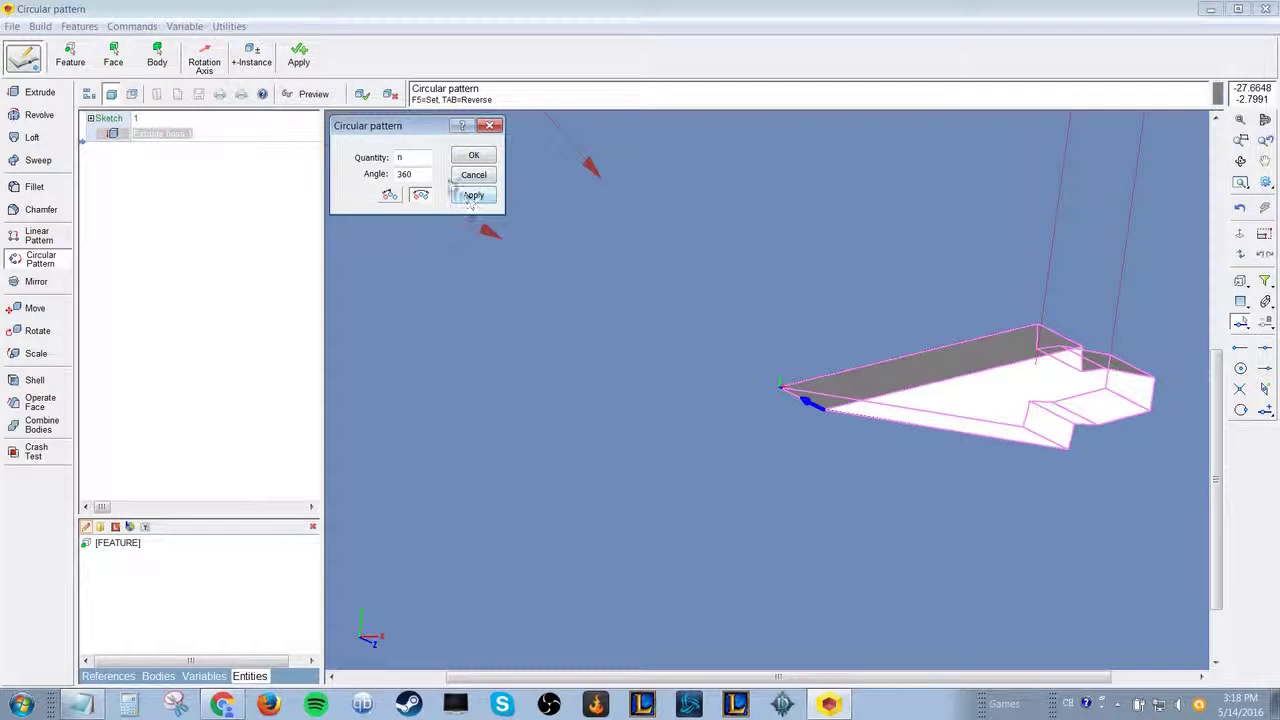
left_click(473, 158)
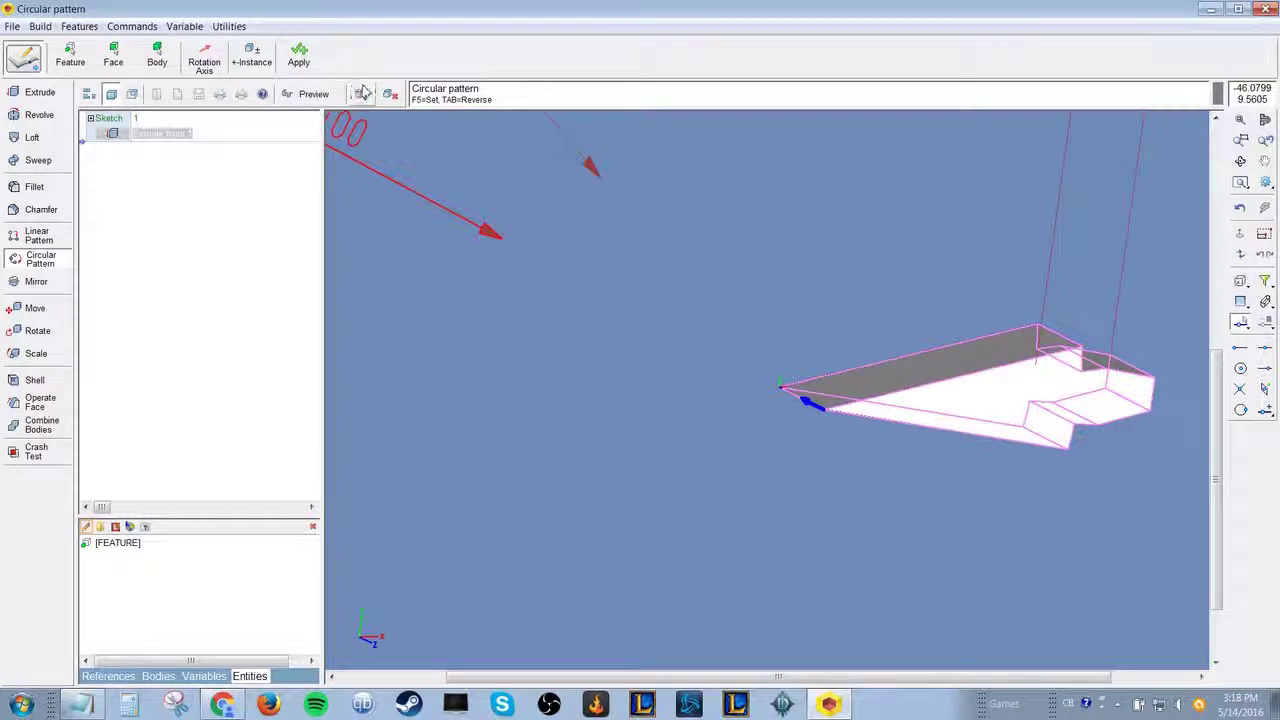
left_click(362, 94)
- In a new sketch, draw a circle centred on the gear's origin, dimension it to a diameter of 20, and finish the sketch
middle_click_drag(466, 163, 712, 252)
scroll(712, 252, "down", 3)
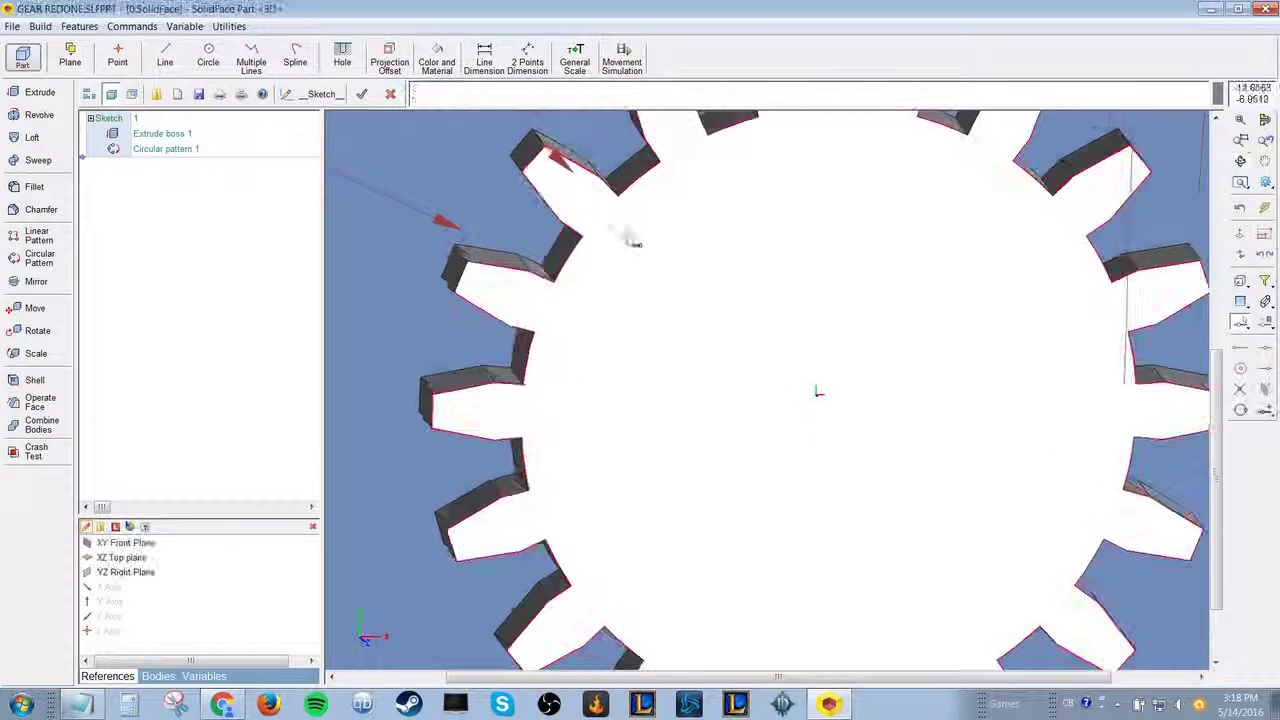
middle_click_drag(629, 237, 760, 343)
scroll(771, 349, "up", 2)
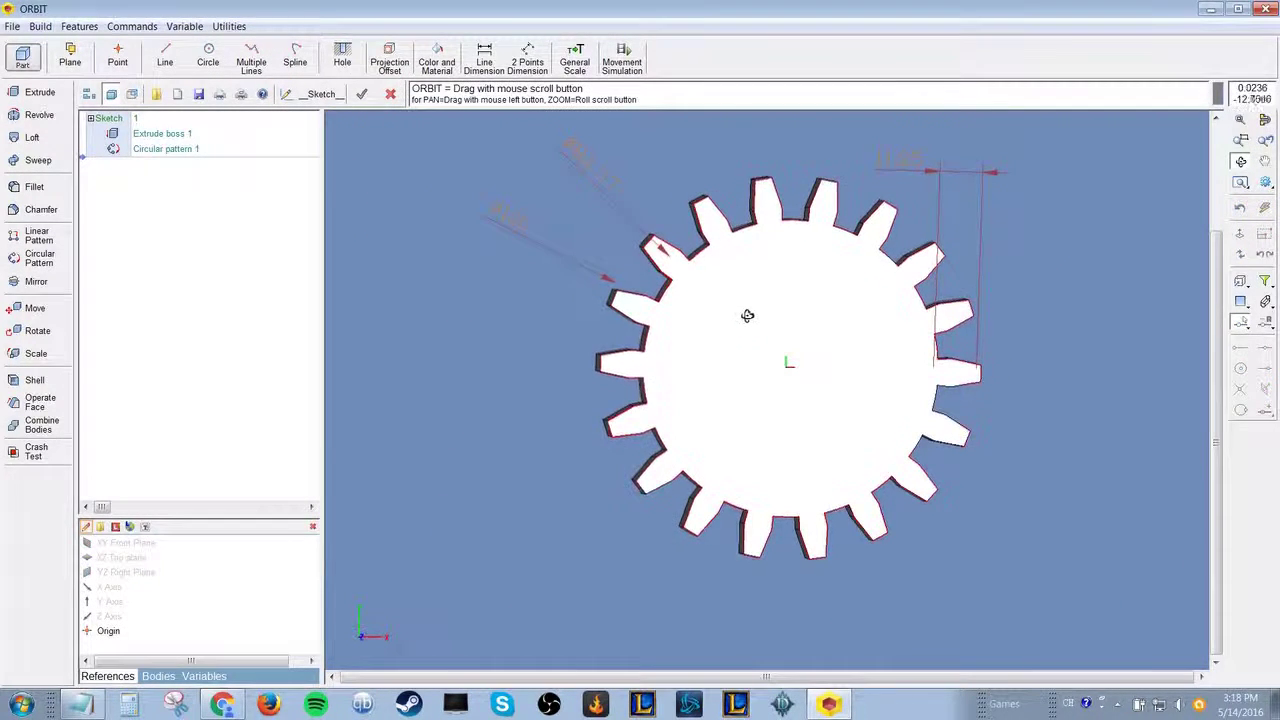
scroll(760, 329, "up", 1)
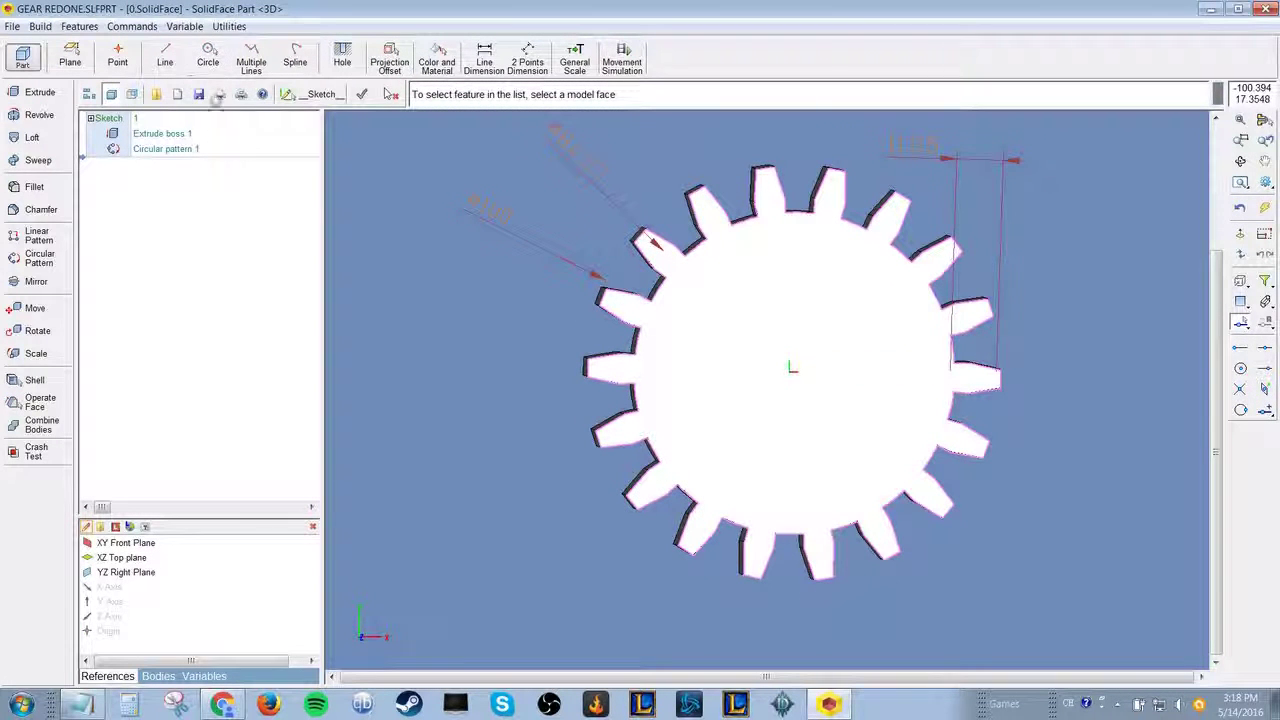
left_click(321, 94)
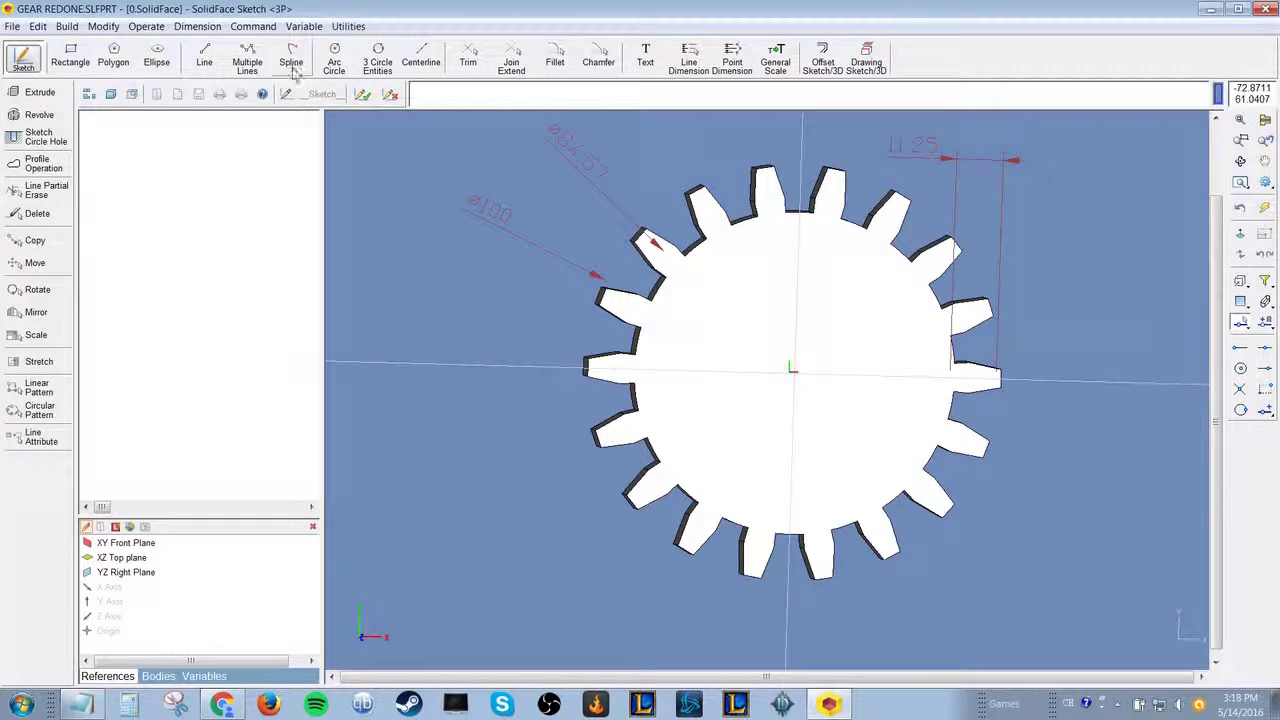
left_click(334, 62)
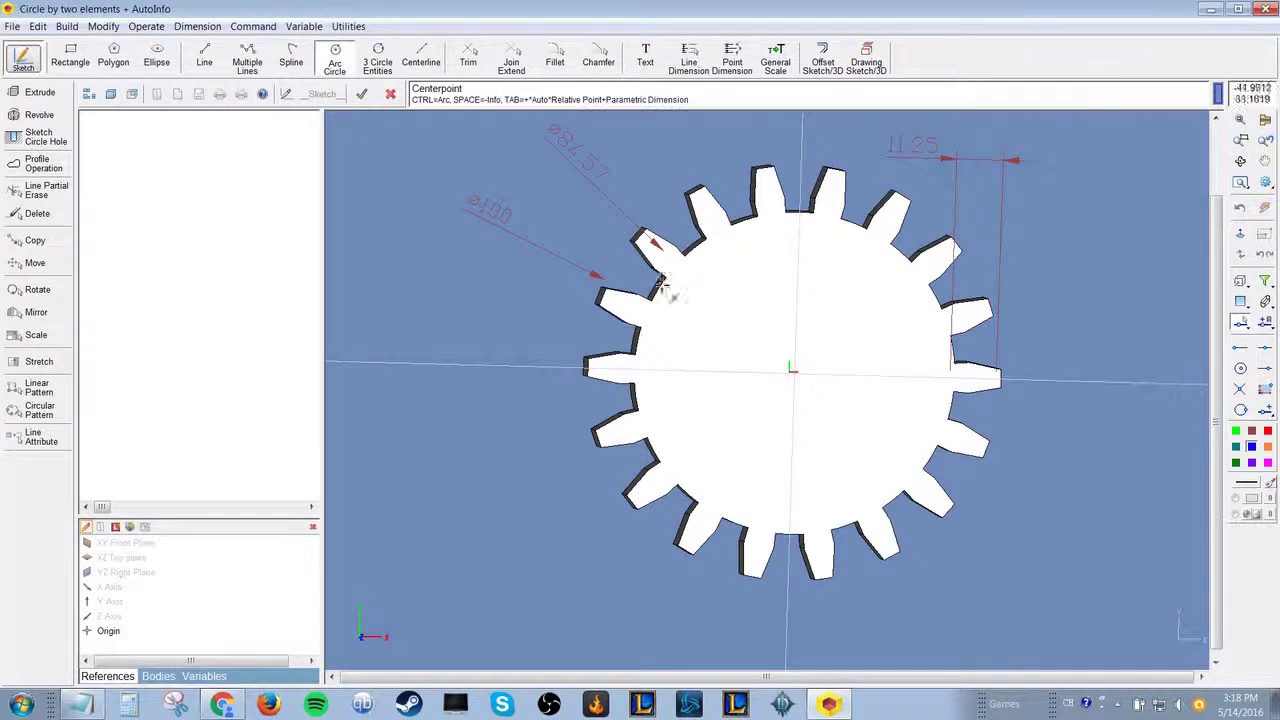
left_click(792, 368)
left_click(740, 330)
left_click(680, 312)
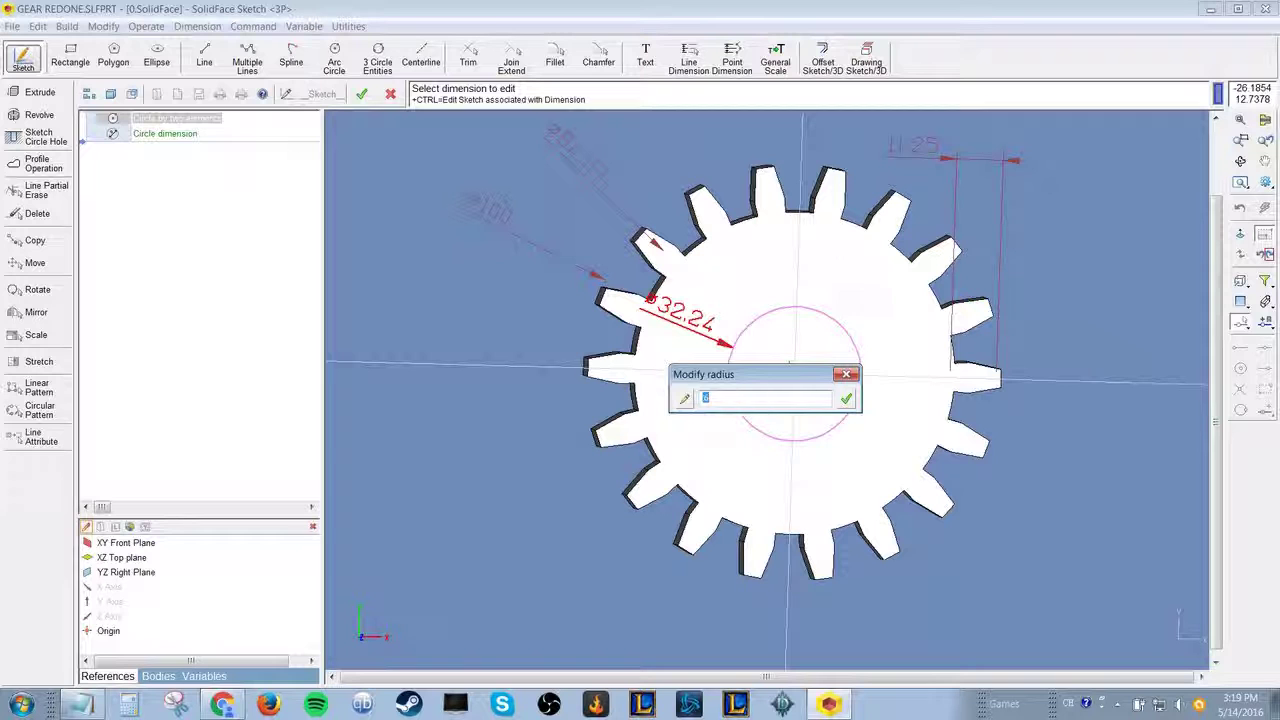
key("Return")
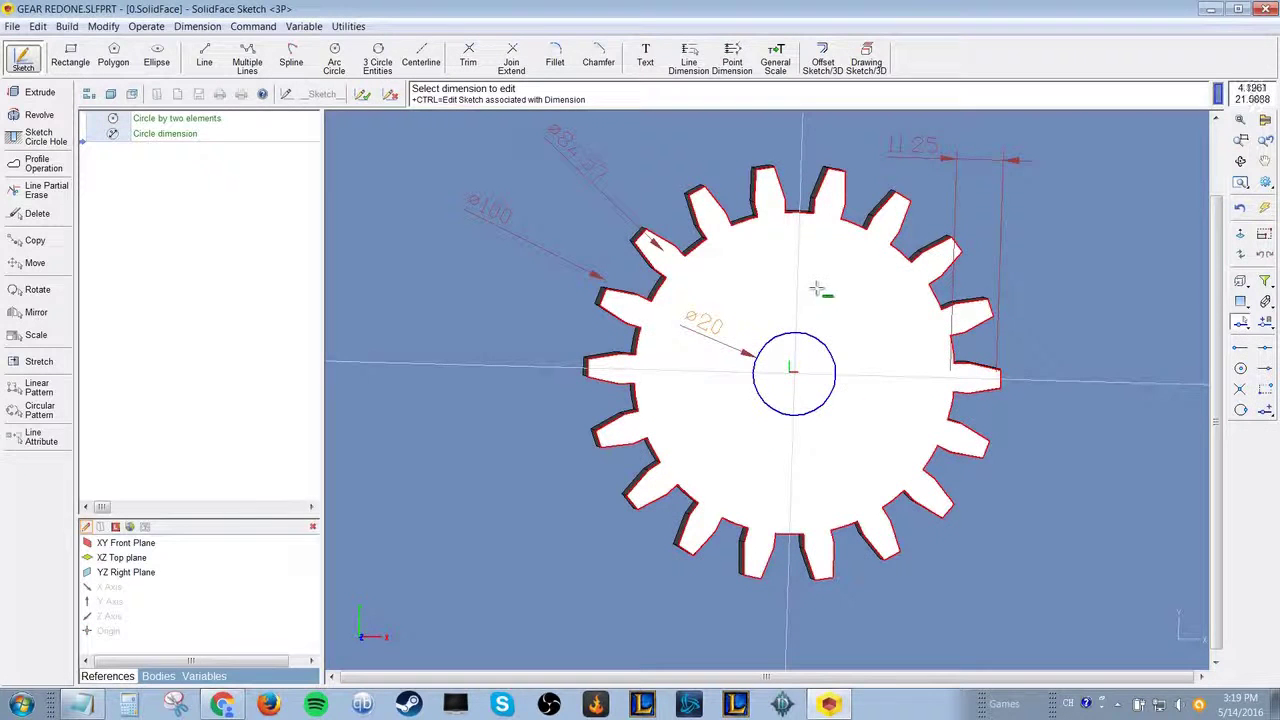
left_click(362, 94)
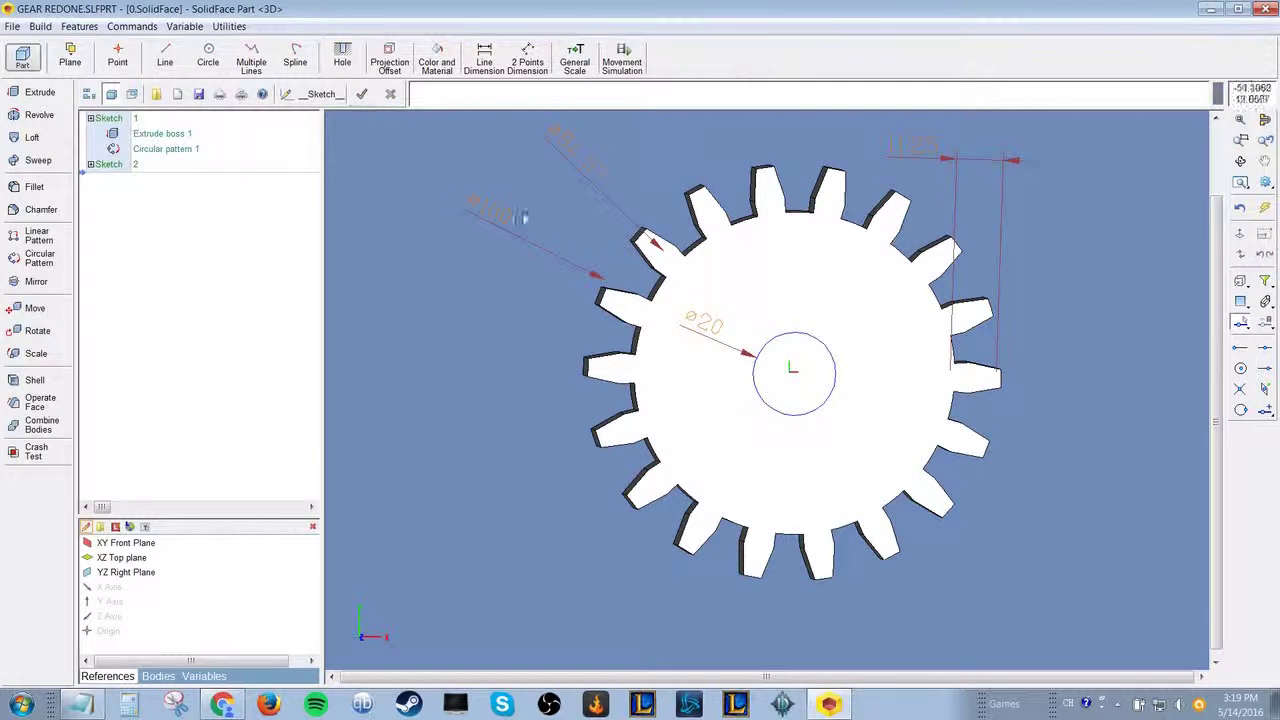
- Cut the central bore through the gear by extruding the 20 mm circle as a cut by distance T
left_click(38, 92)
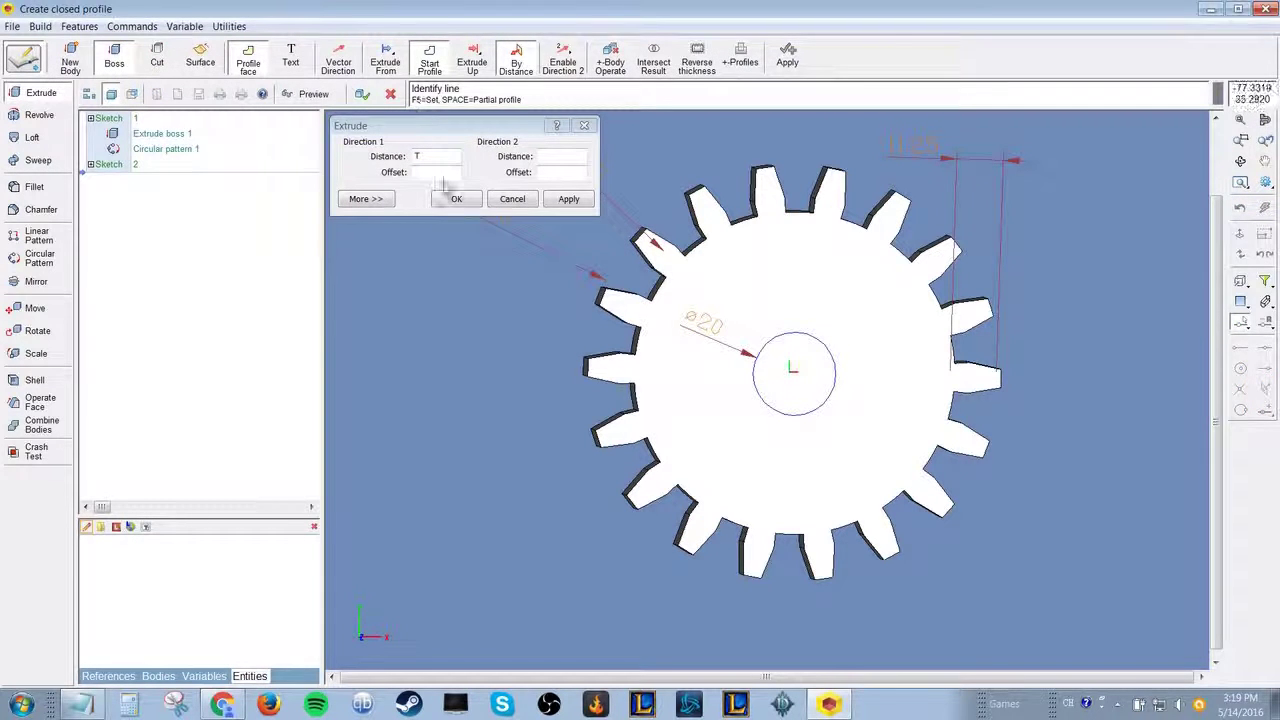
left_click(160, 65)
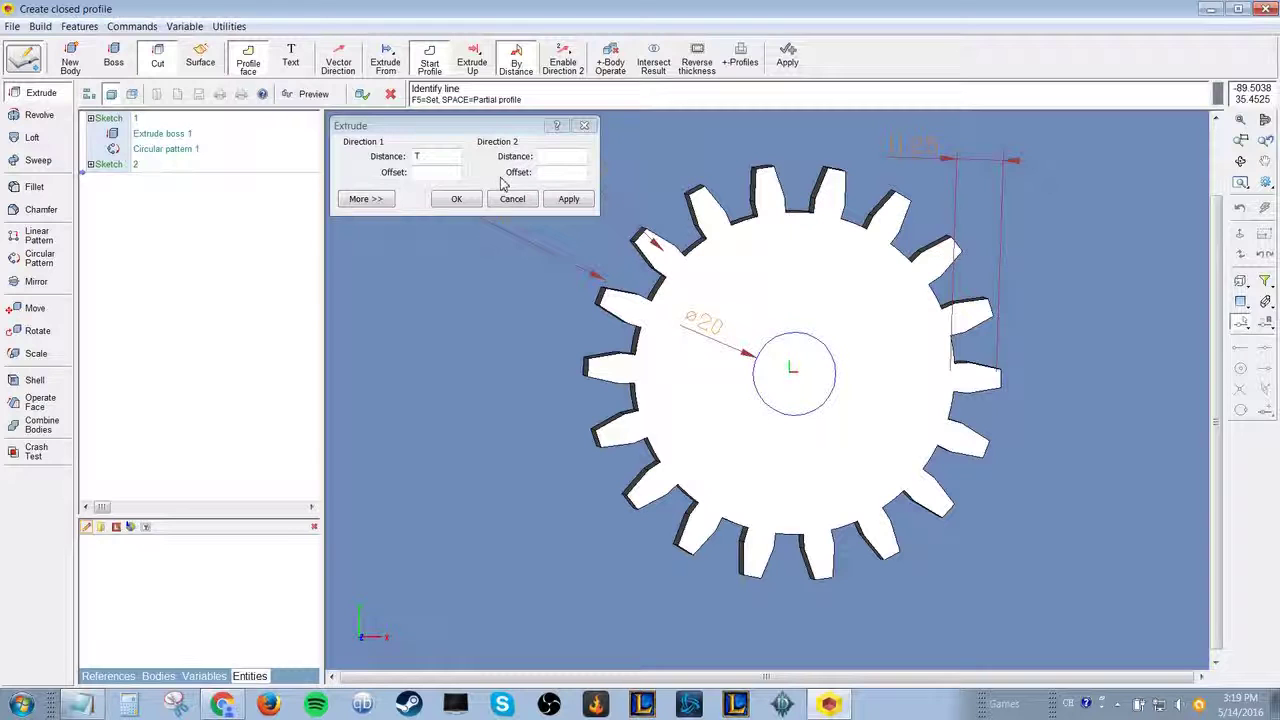
left_click(568, 200)
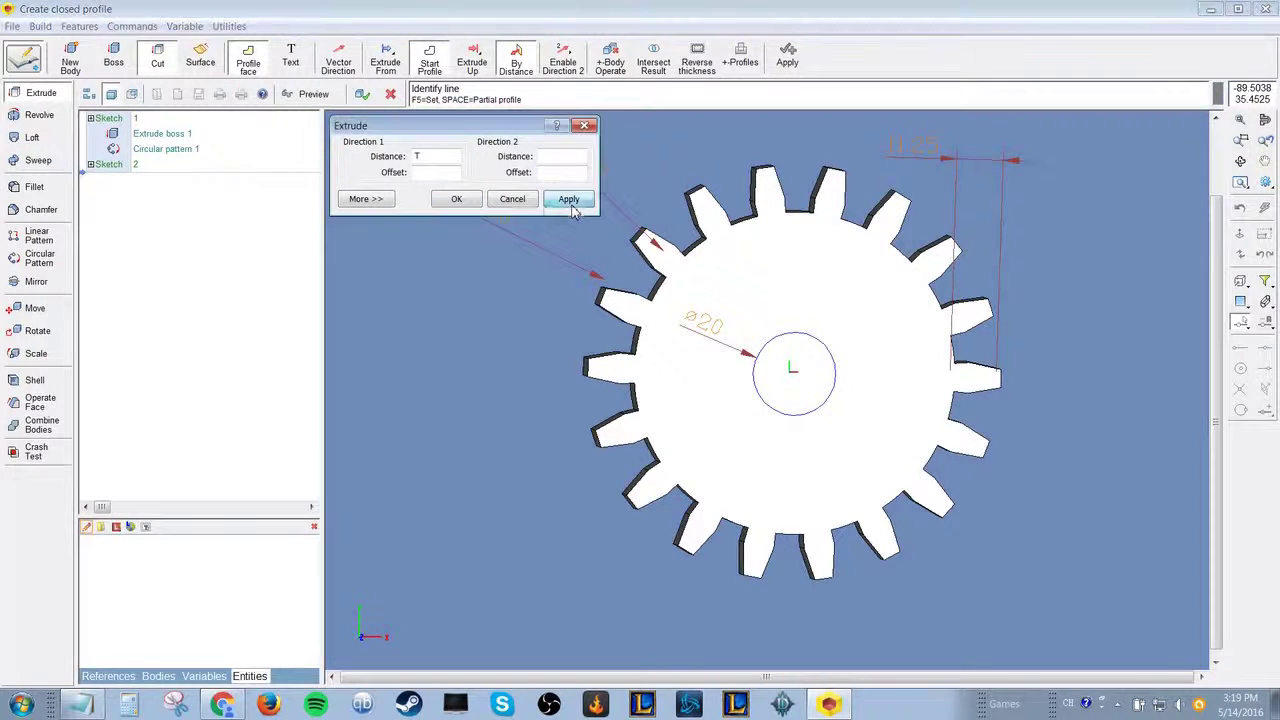
left_click(770, 346)
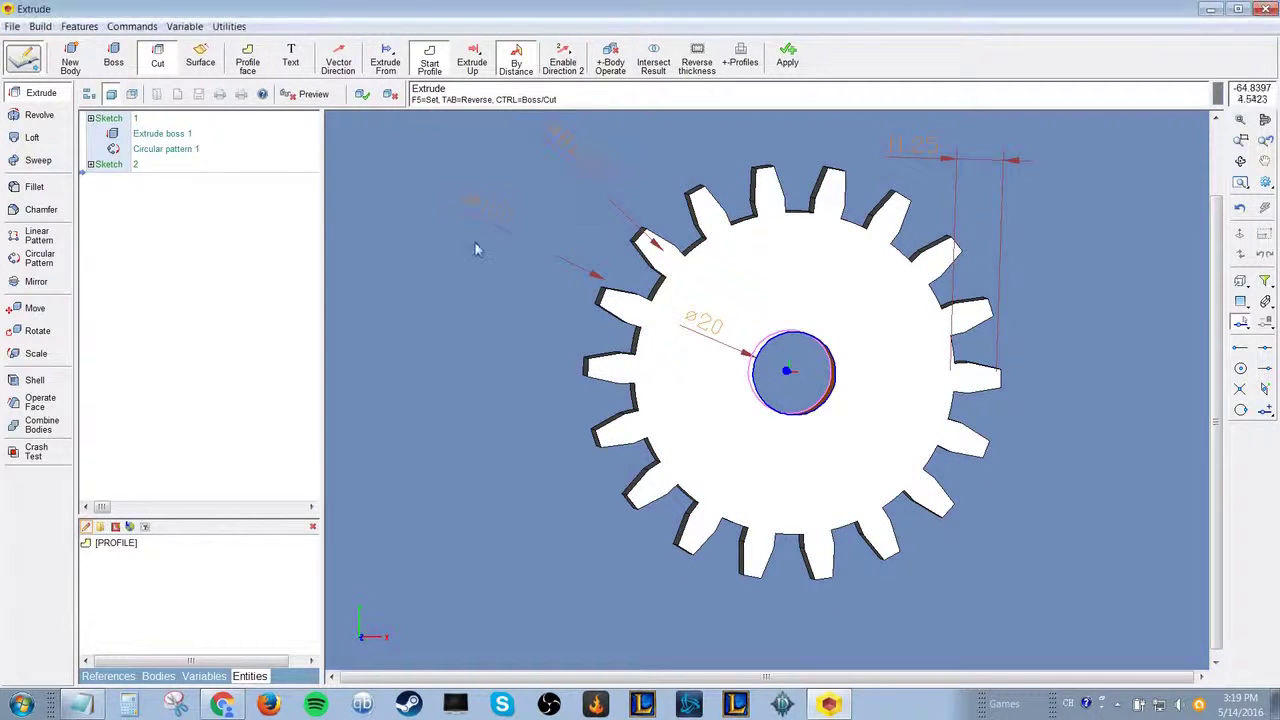
middle_click_drag(477, 249, 795, 253)
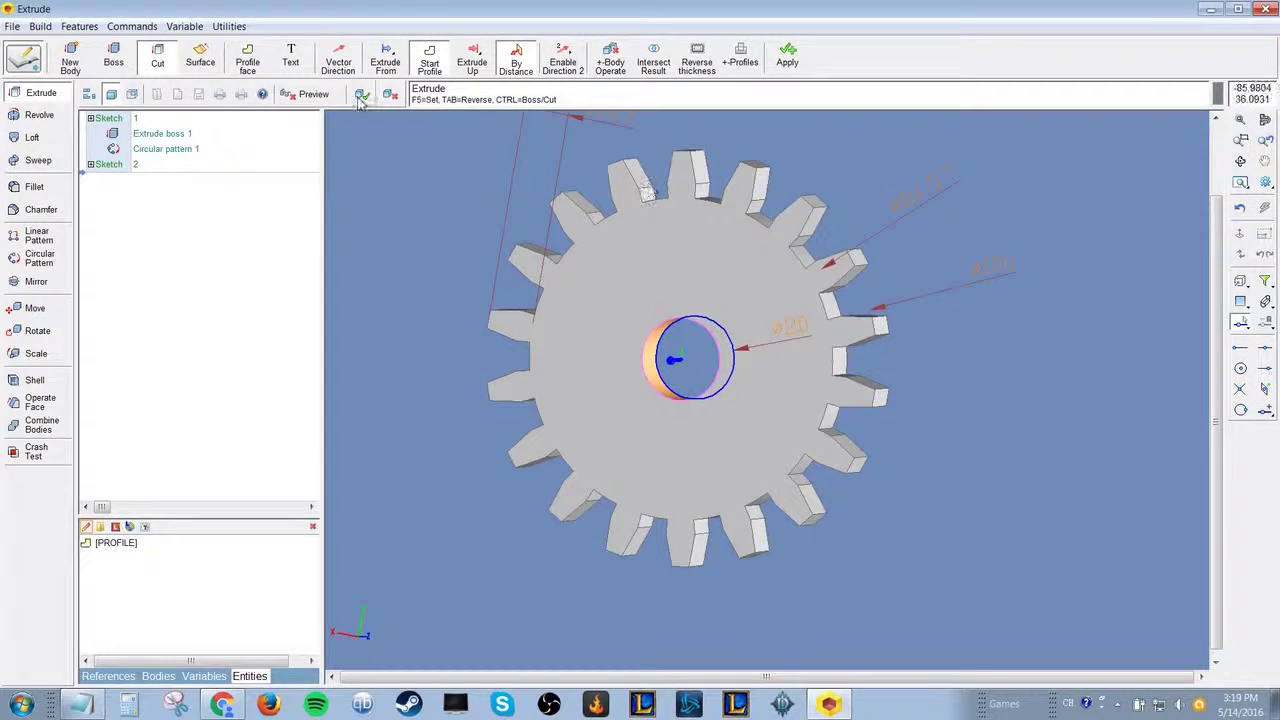
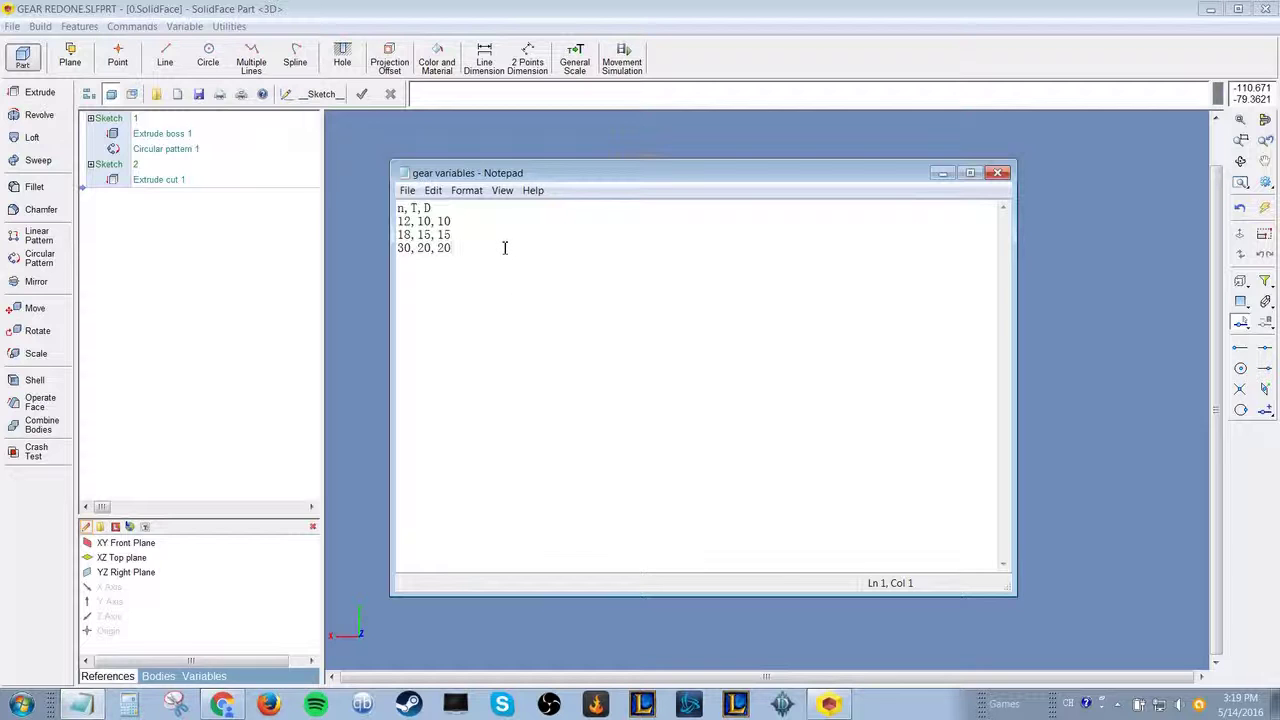
- In the gear variables Notepad file, change the last two rows to 18, 12, 12 and 30, 15, 15
left_click(408, 191)
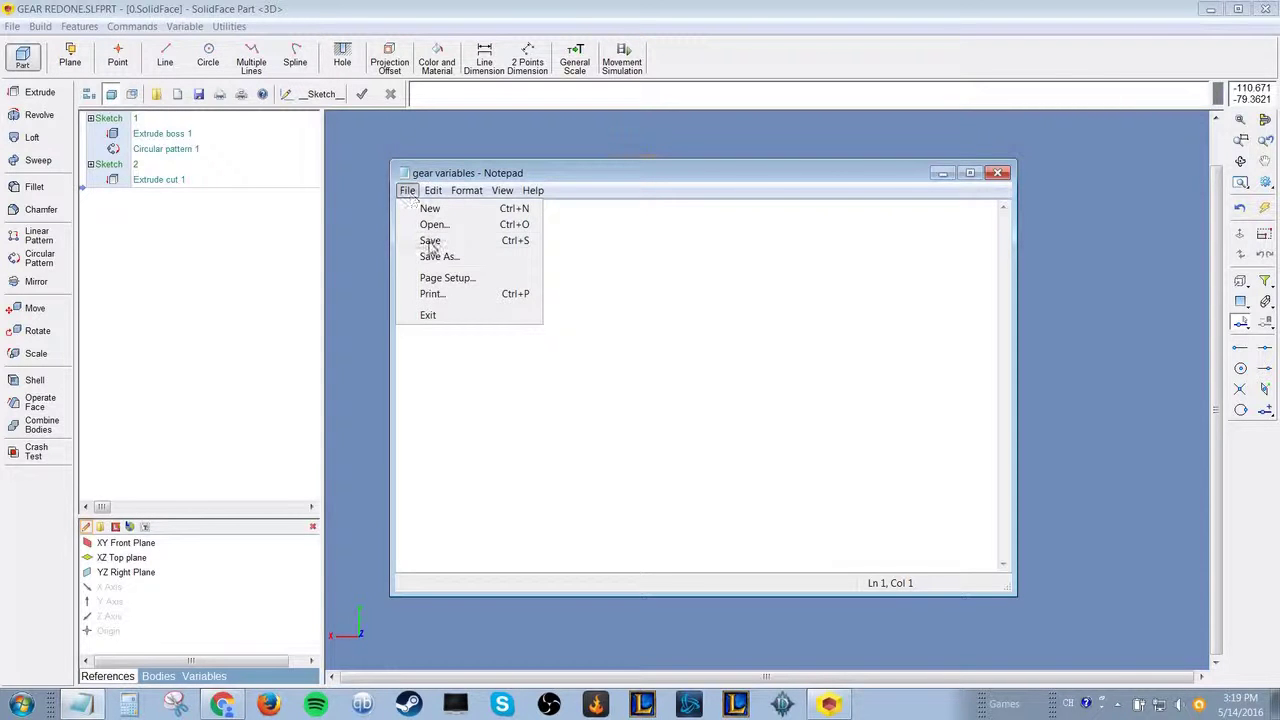
left_click(564, 240)
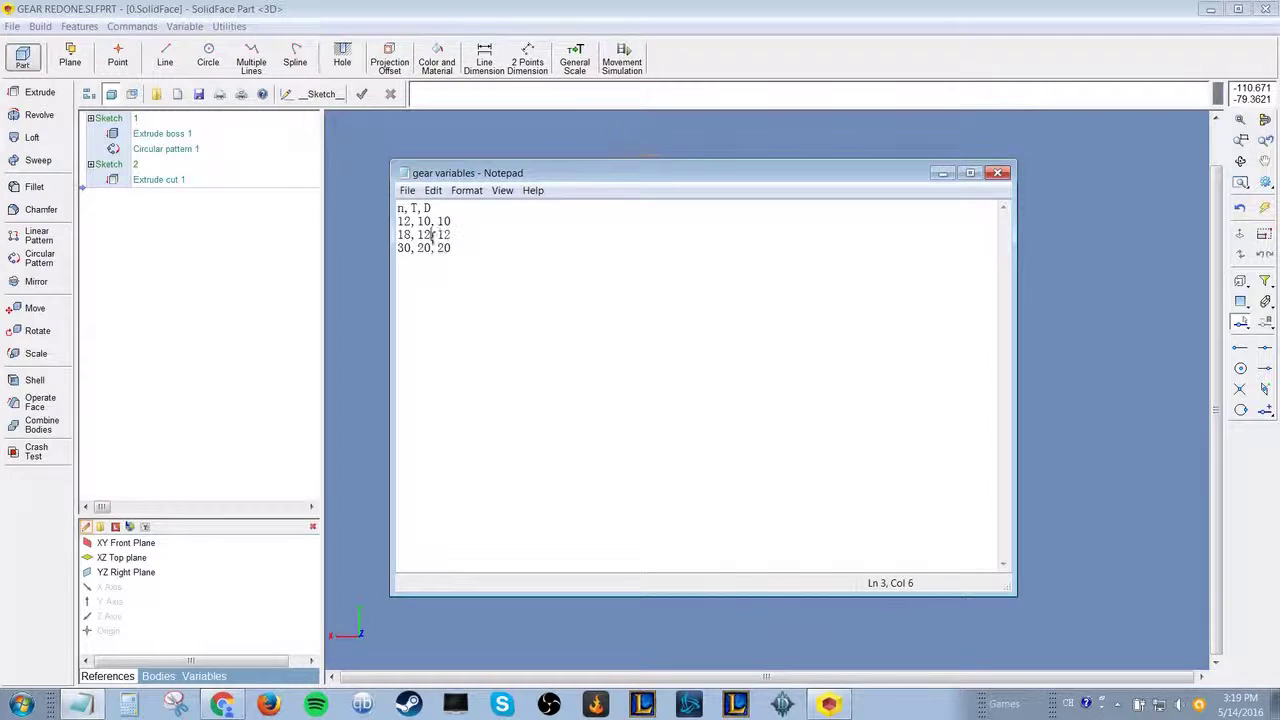
double_click(444, 248)
- Save the table as gear variables.csv in the variable table folder, replacing the existing file, and close Notepad
left_click(407, 190)
left_click(440, 256)
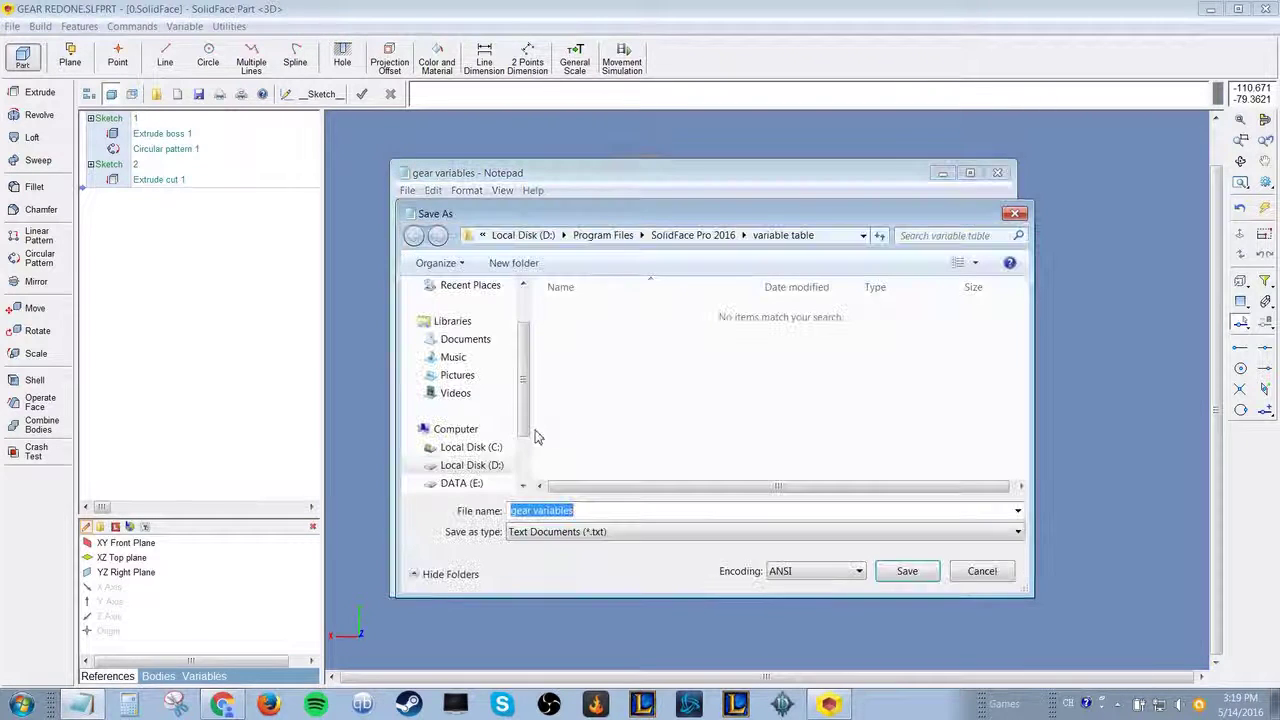
left_click(609, 510)
type(".csv")
key("Return")
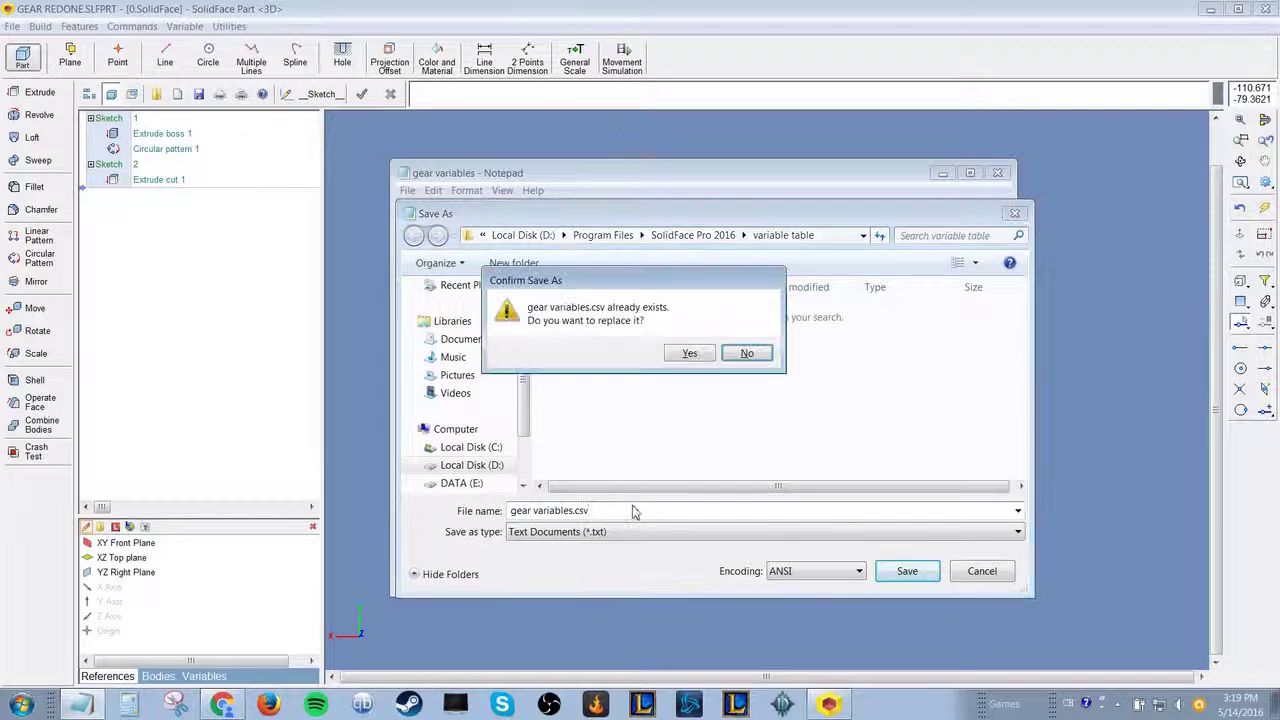
left_click(689, 353)
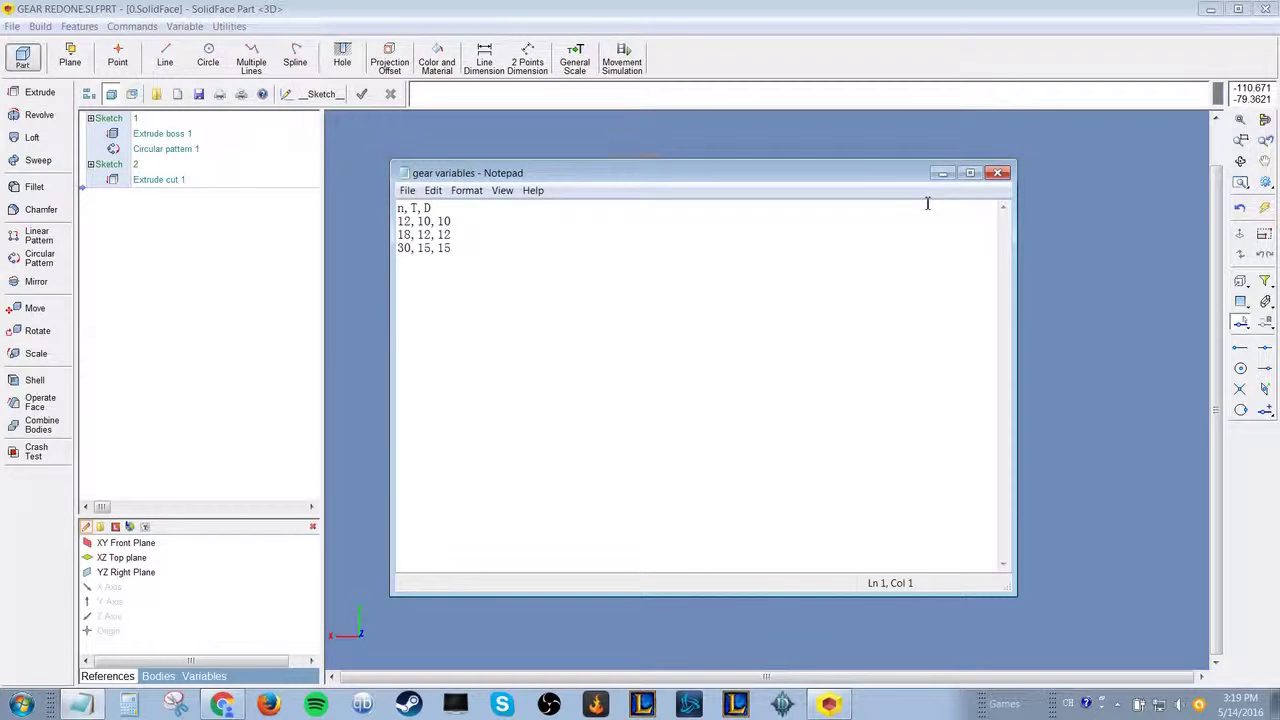
left_click(997, 173)
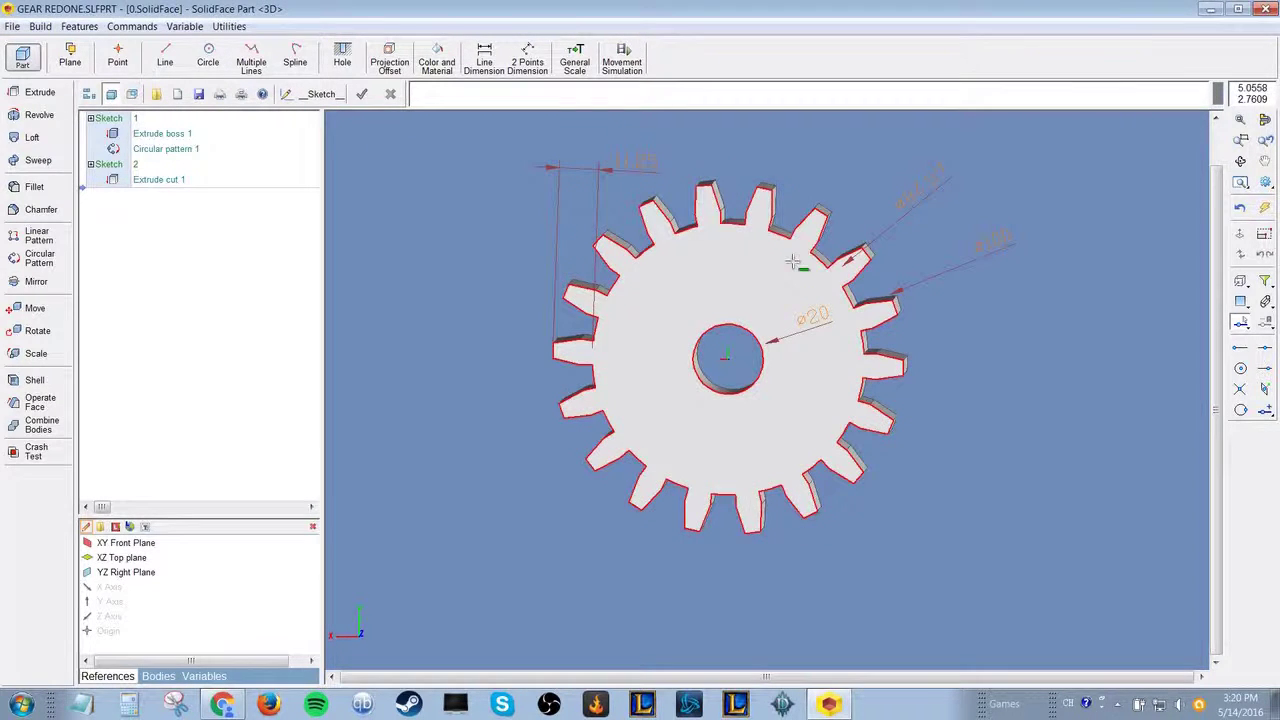
- List the part's variables in SolidFace and start defining a variable table associated with a question
left_click(203, 677)
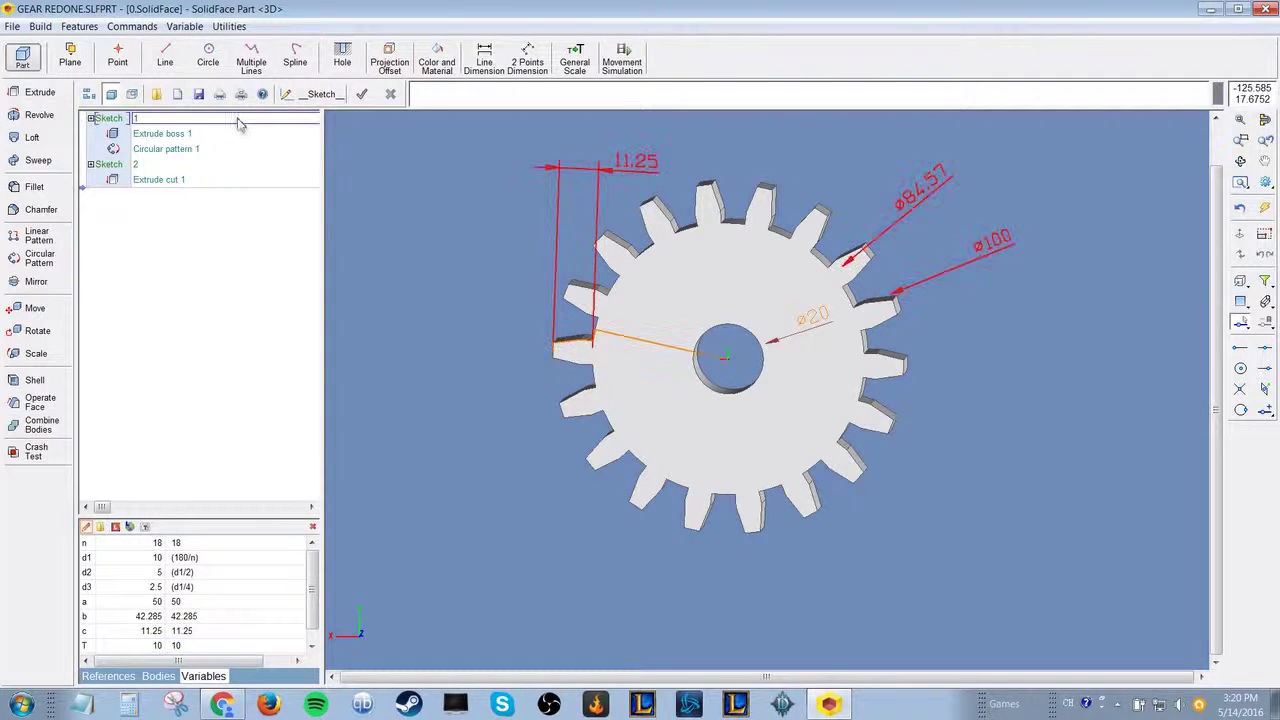
left_click(132, 26)
mouse_move(182, 28)
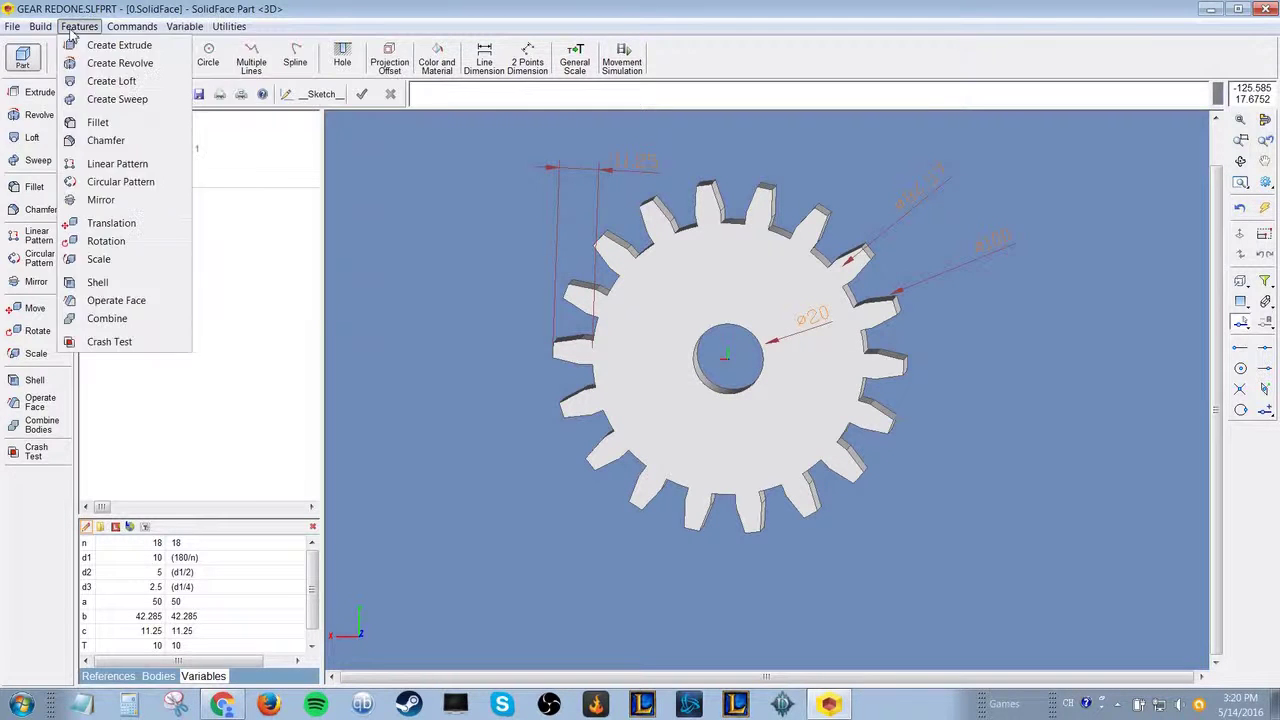
left_click(36, 146)
left_click(132, 26)
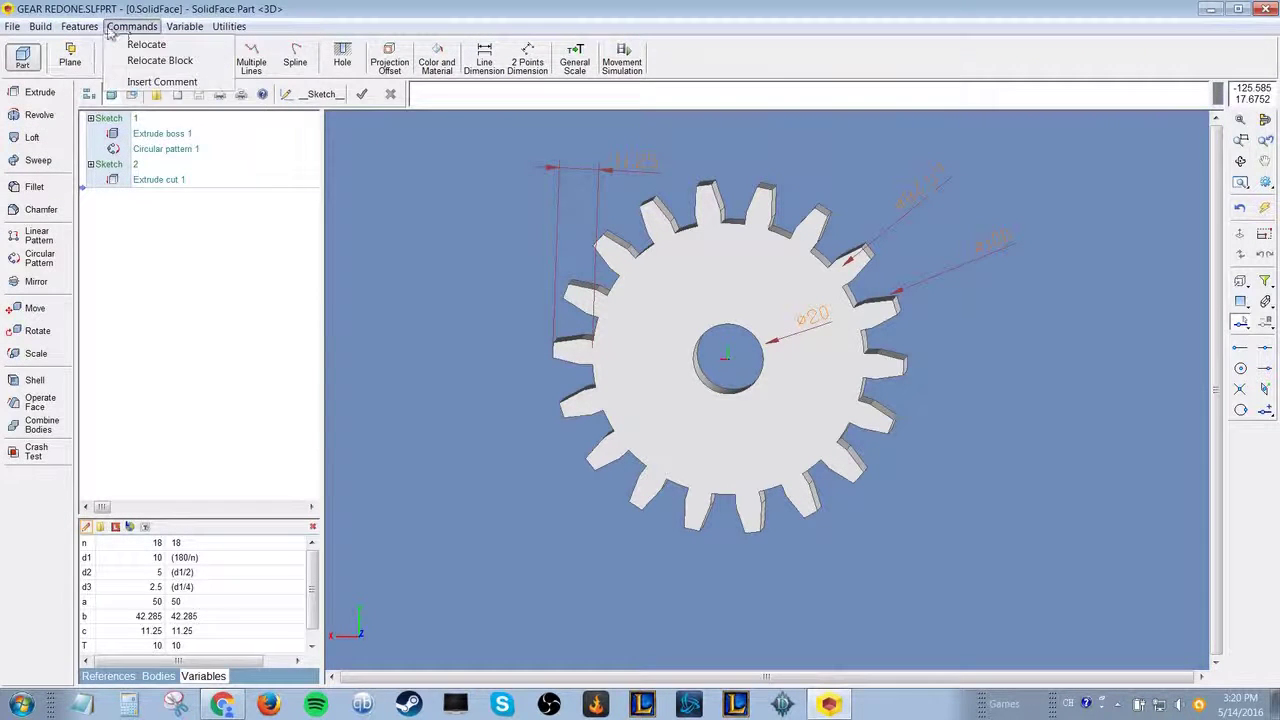
mouse_move(184, 26)
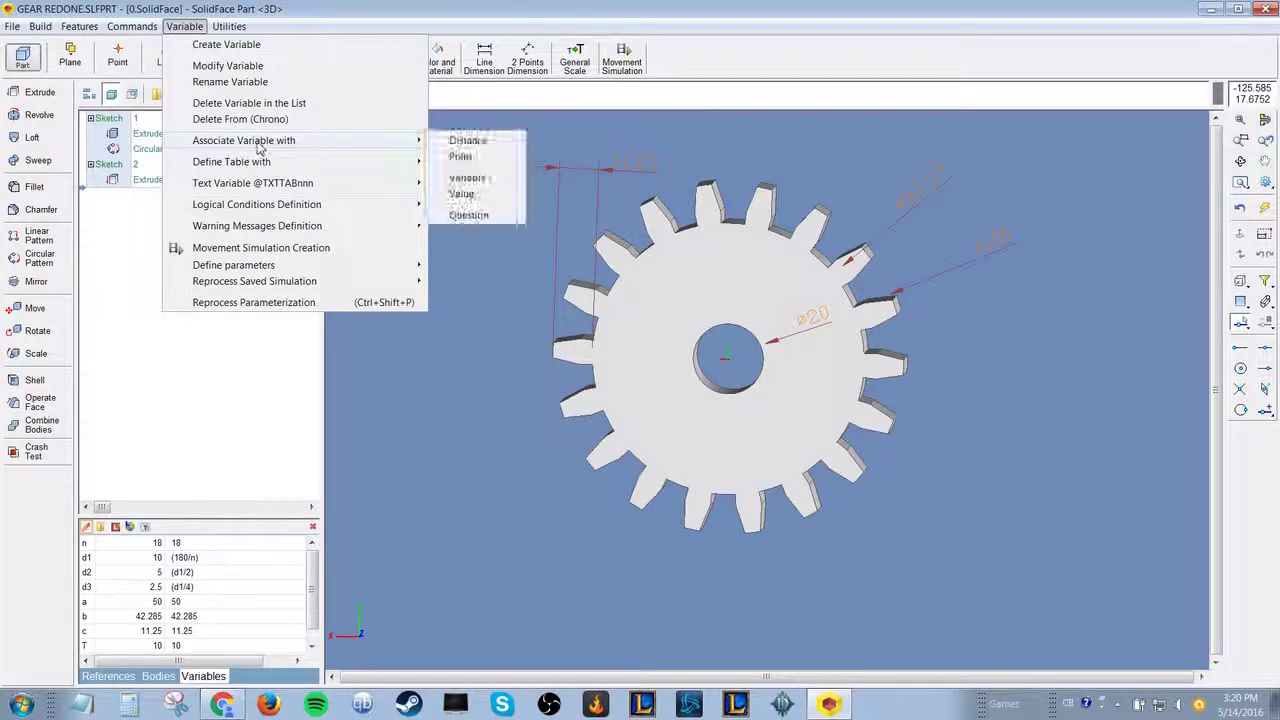
mouse_move(360, 166)
left_click(470, 163)
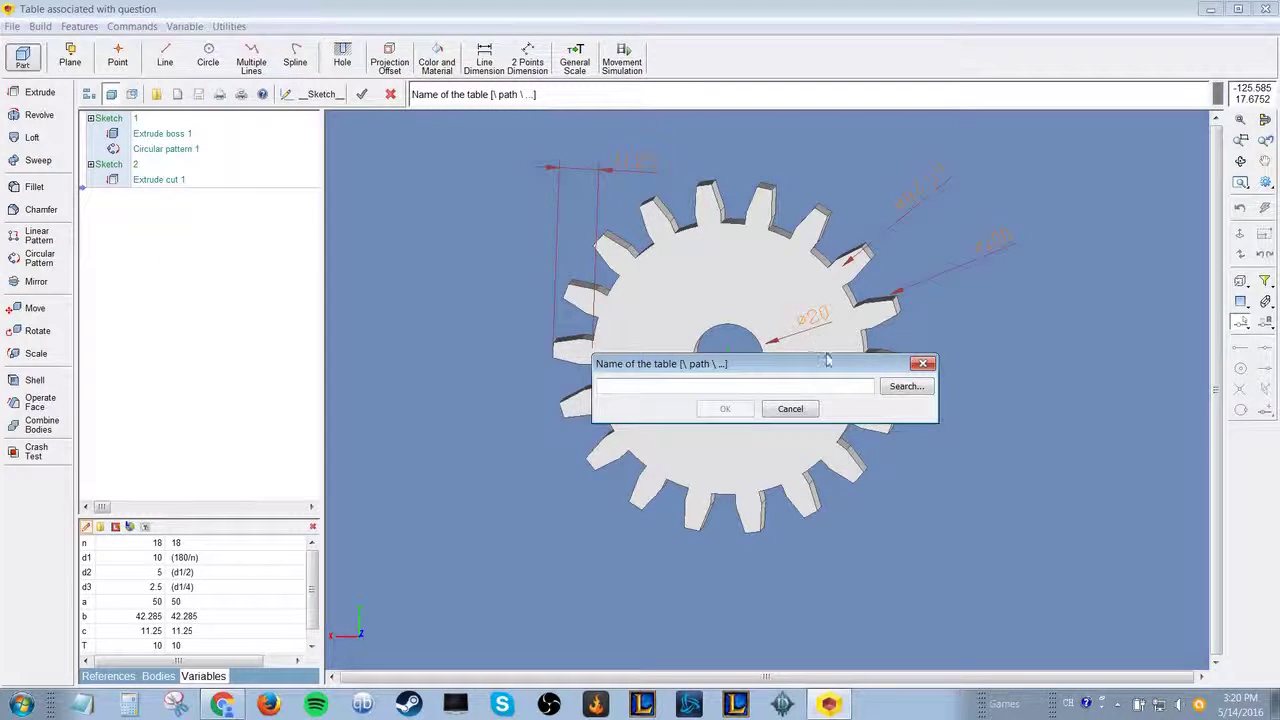
- Link the question table to the CSV file gear variables in the variable table folder
left_click(918, 391)
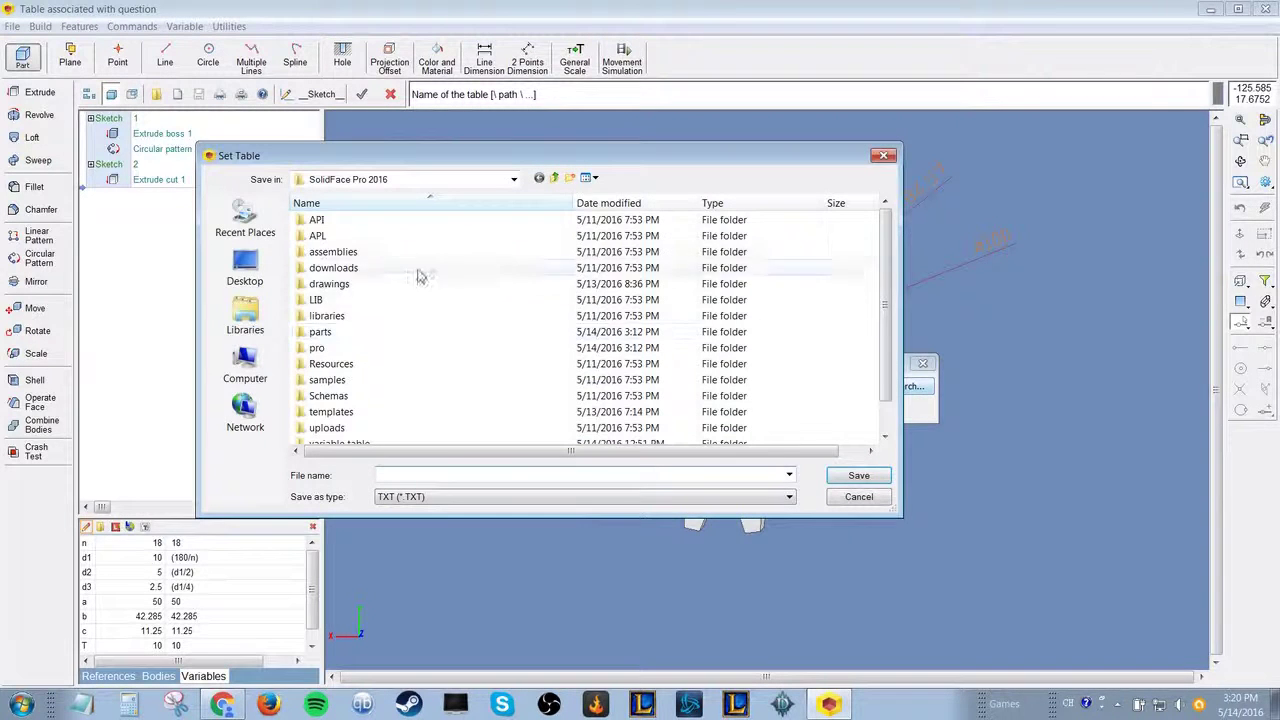
left_click(420, 288)
scroll(416, 330, "down", 1)
left_click(366, 414)
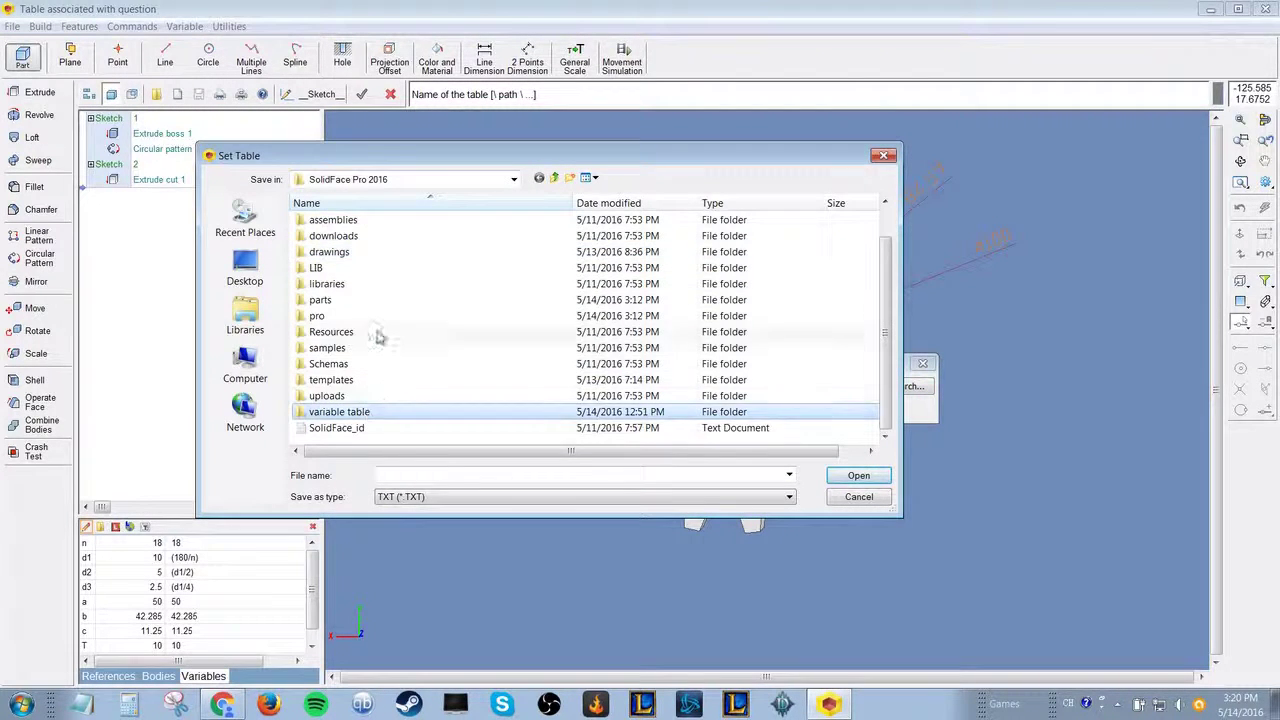
double_click(366, 414)
left_click(422, 497)
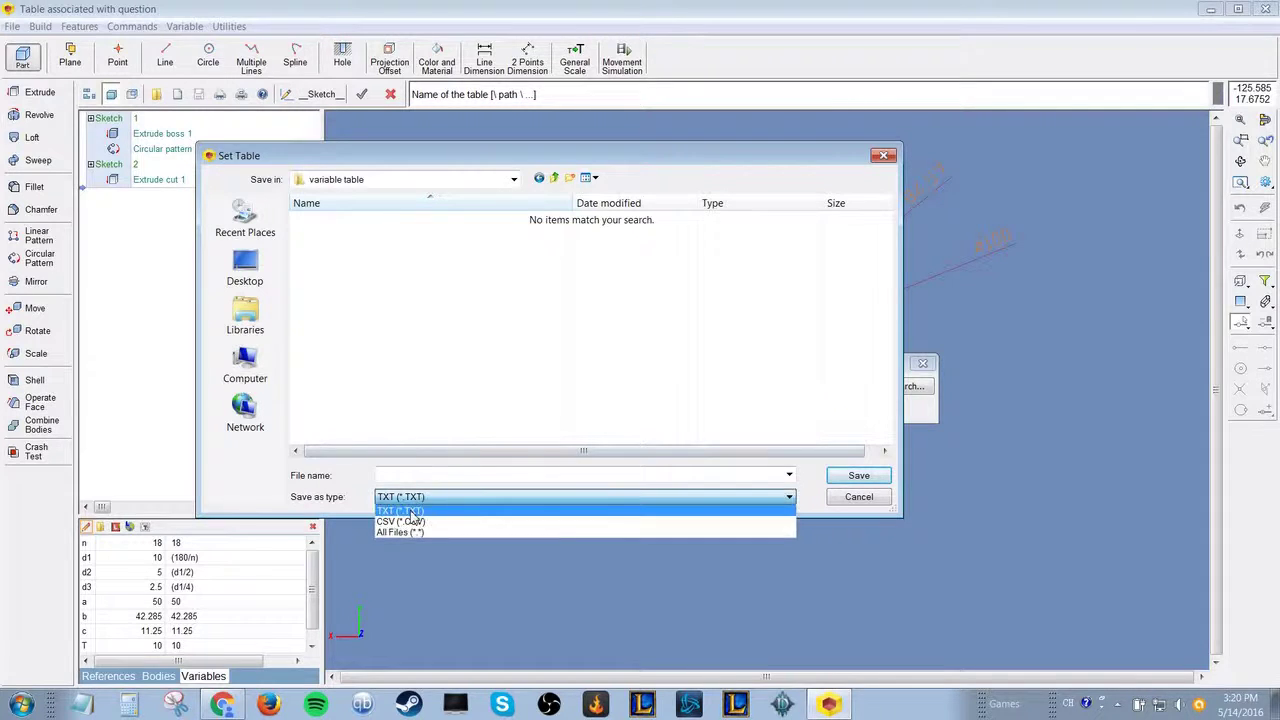
left_click(420, 526)
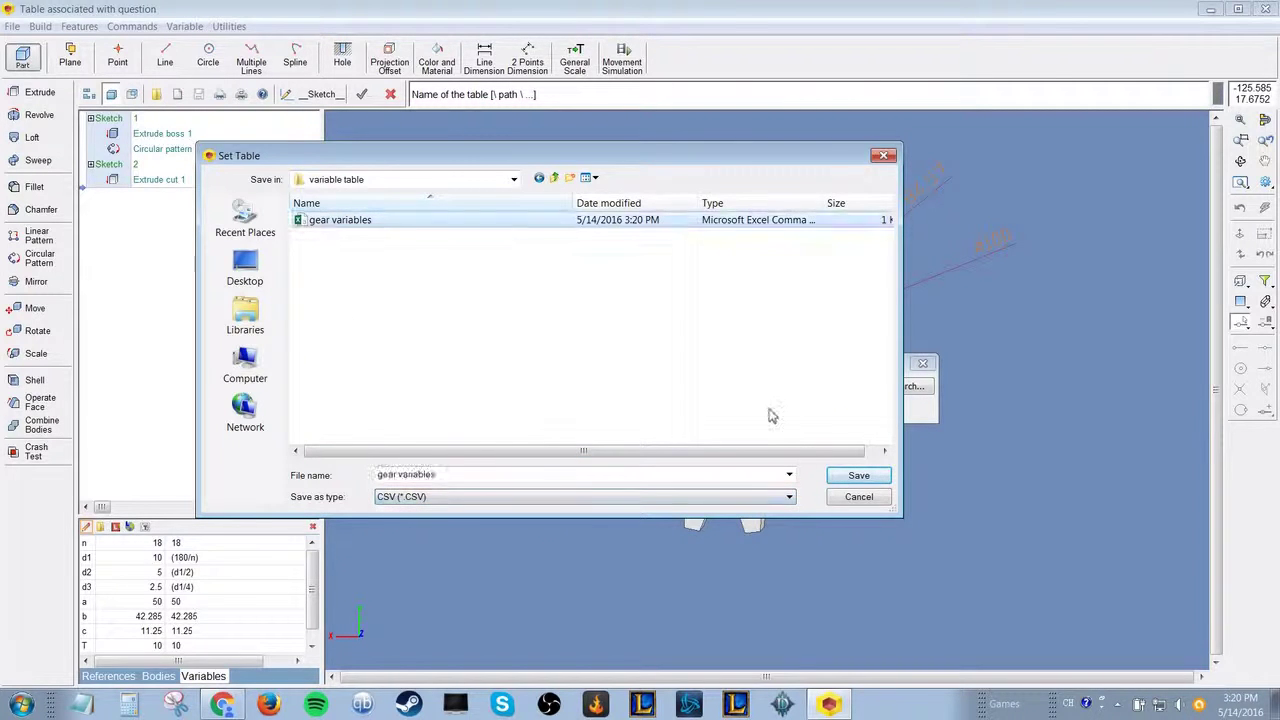
left_click(858, 475)
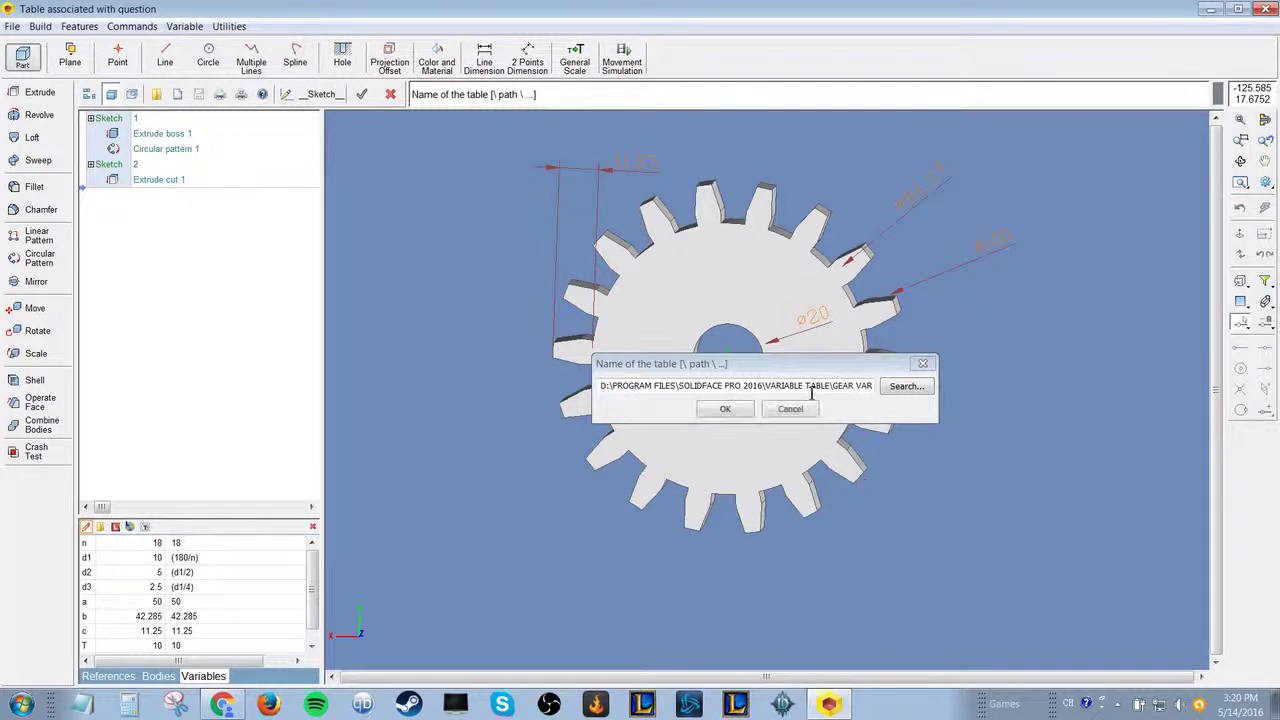
left_click(725, 409)
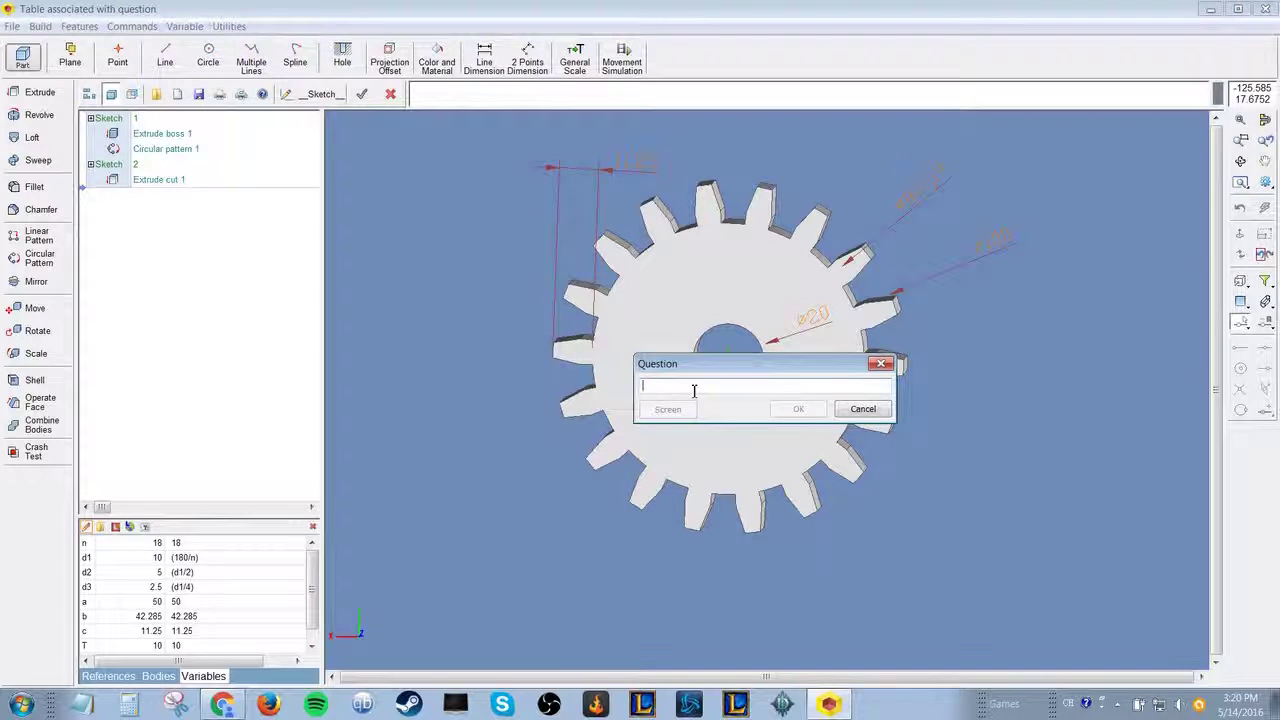
- Enter "gear dimensions" as the table's question and finish defining the table
type("gear diam")
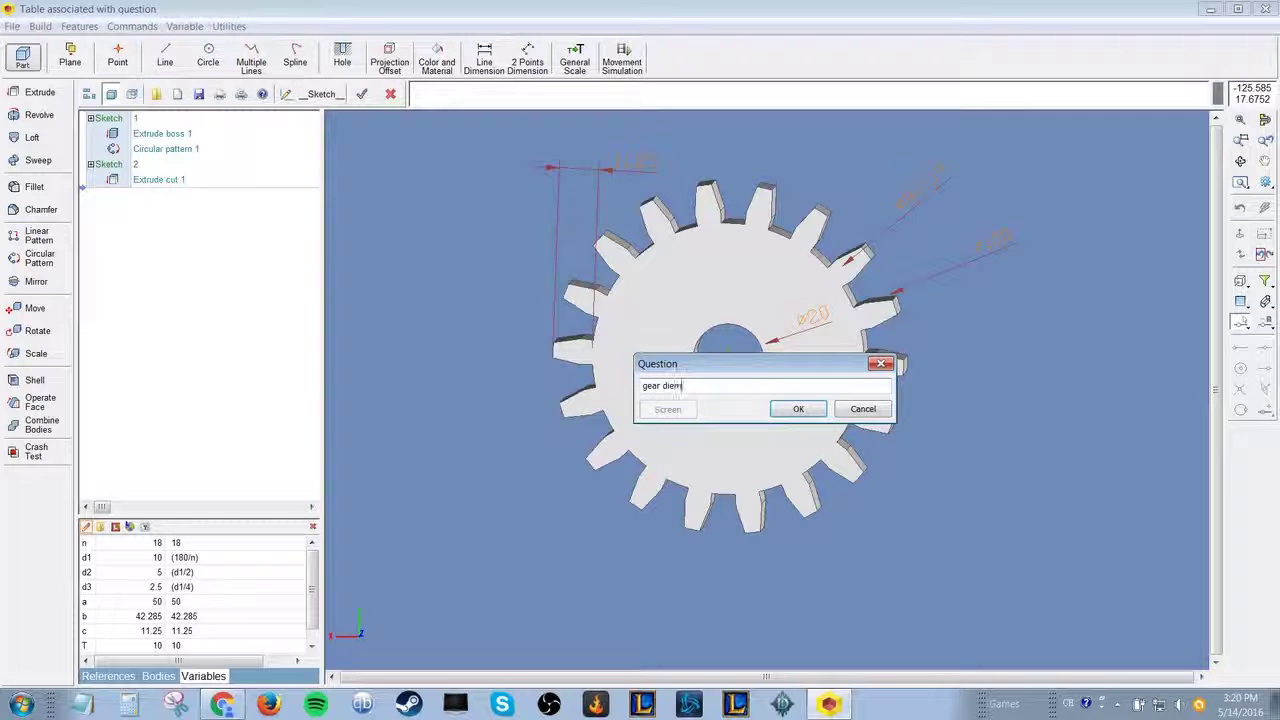
type("ensions")
key("Return")
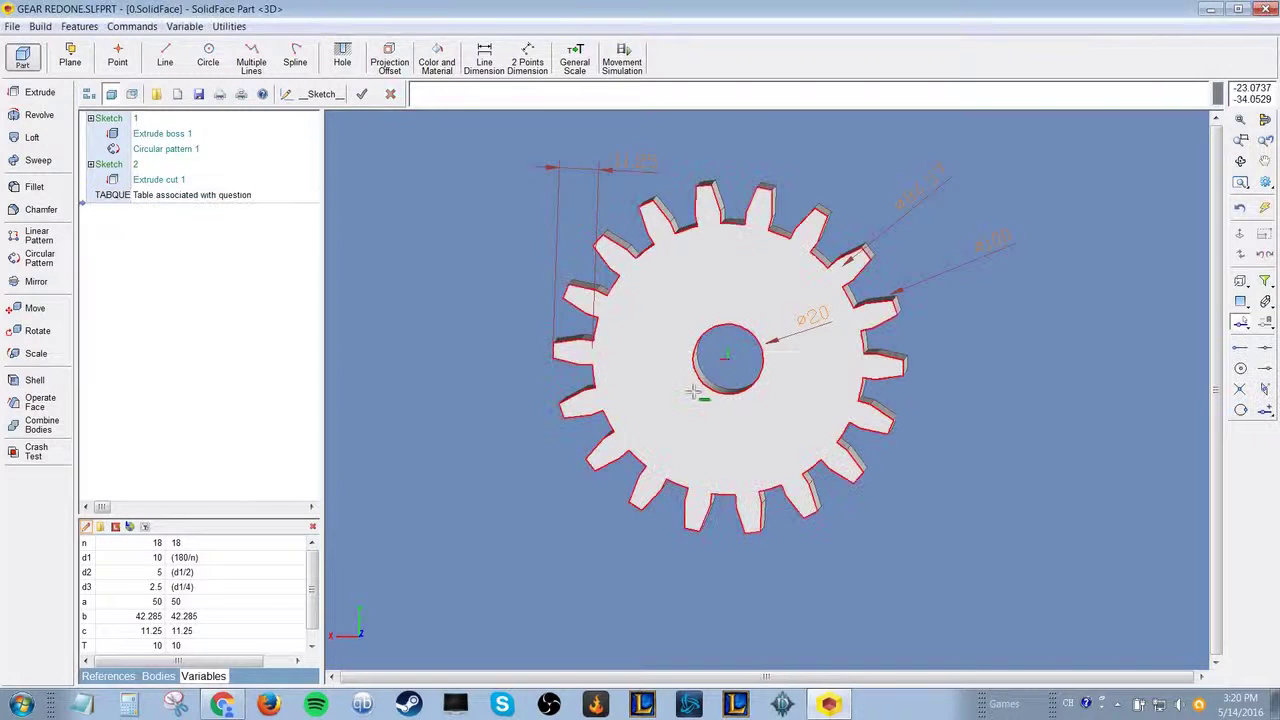
- Relocate the table command to the start of the feature list, before Sketch 1
left_click(138, 198)
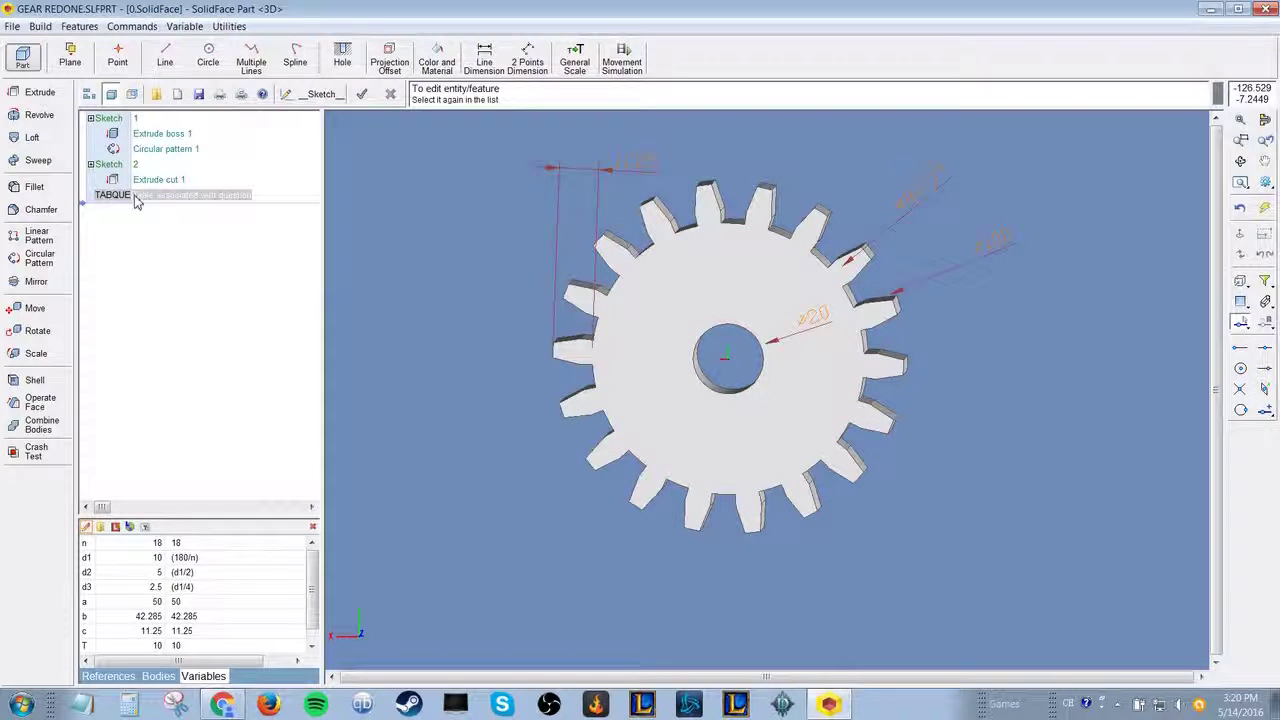
right_click(138, 199)
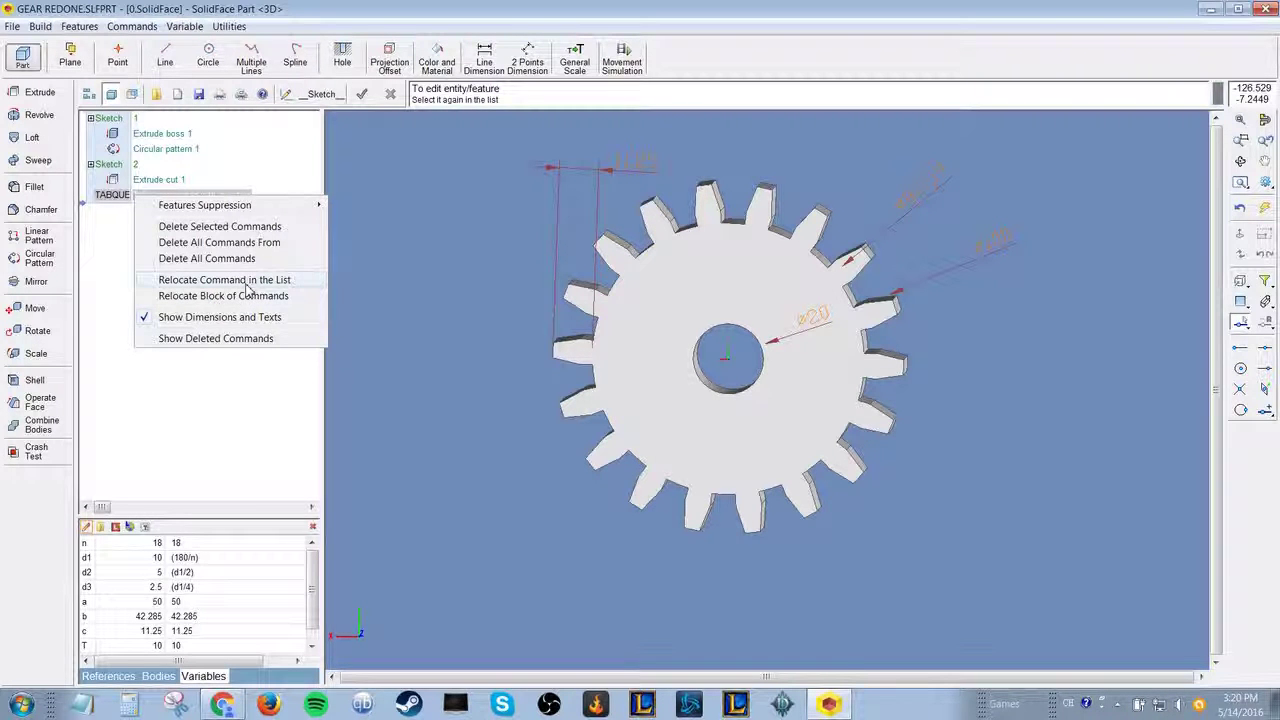
left_click(247, 283)
left_click(148, 120)
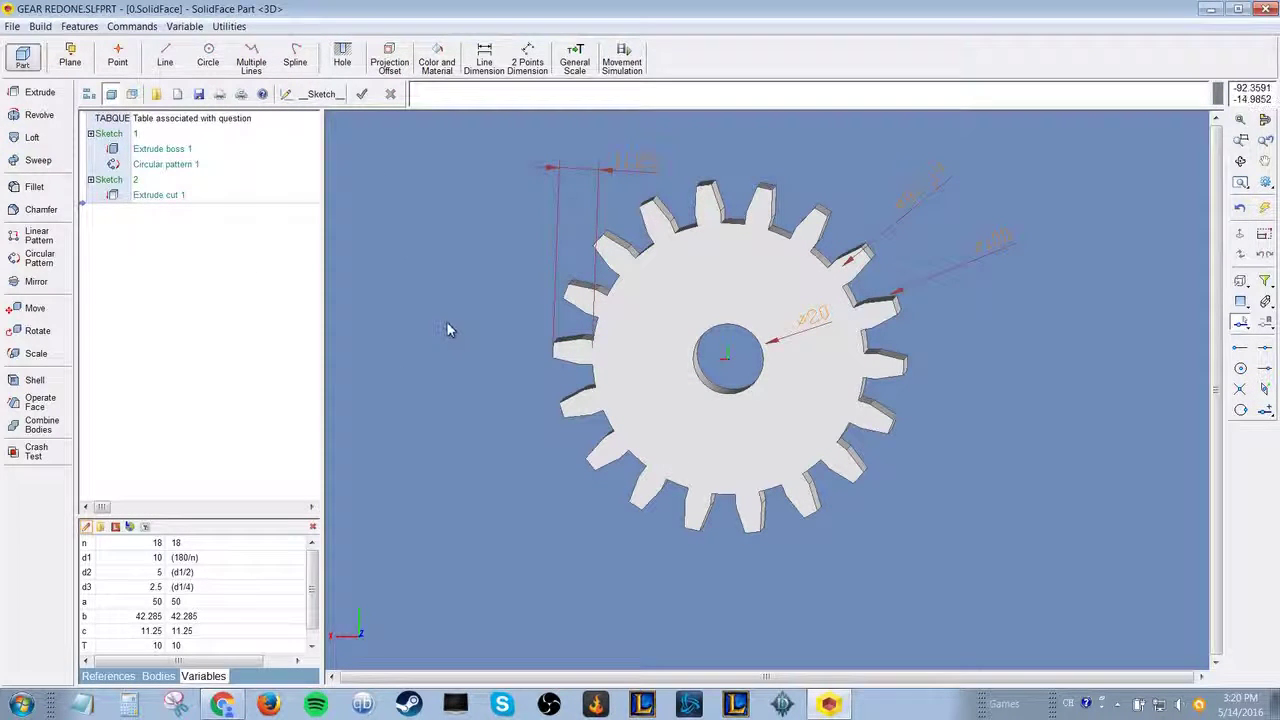
- Test the table by regenerating the gear with each row in turn, using n values 12, 18 and 30
scroll(446, 330, "up", 1)
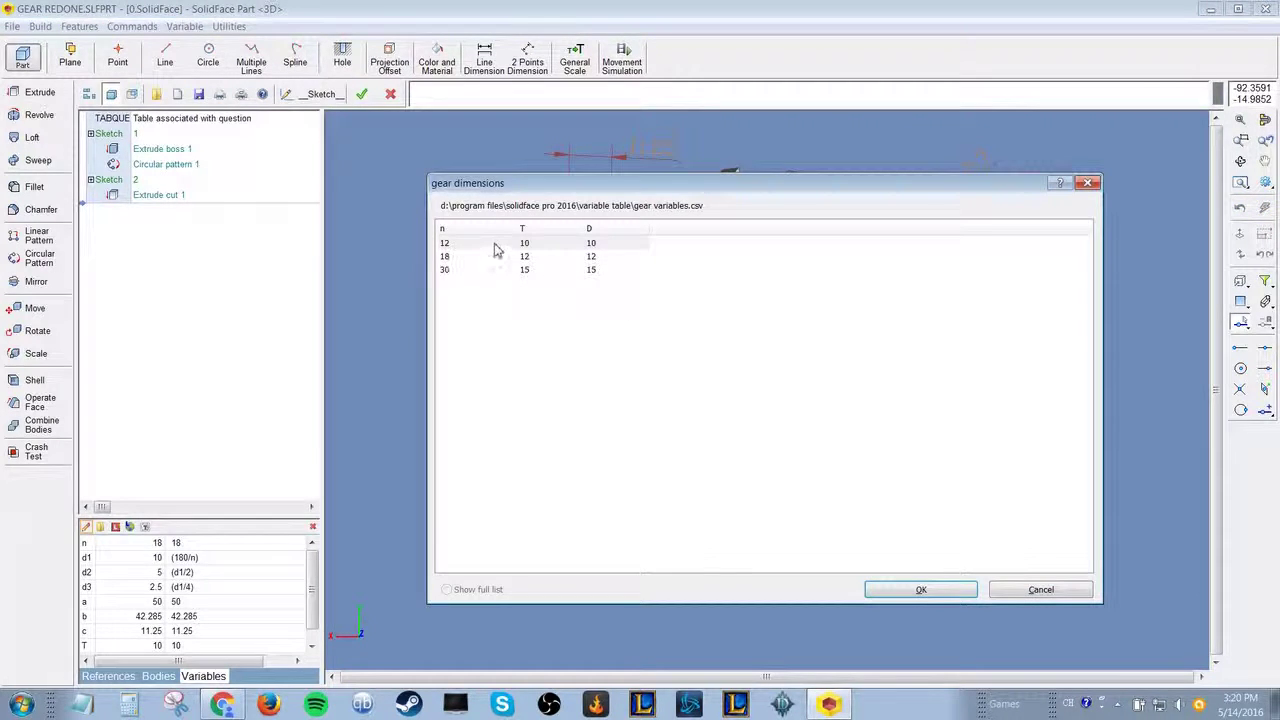
left_click(494, 246)
left_click(945, 590)
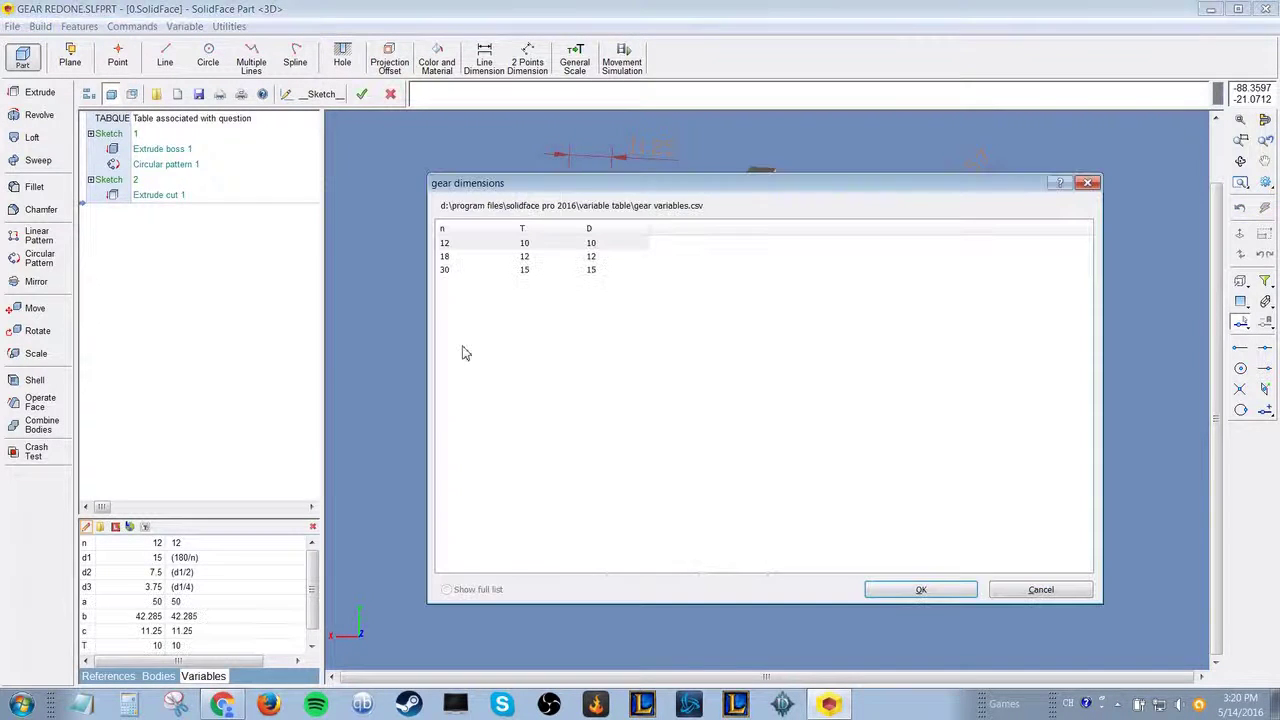
left_click(524, 258)
left_click(918, 590)
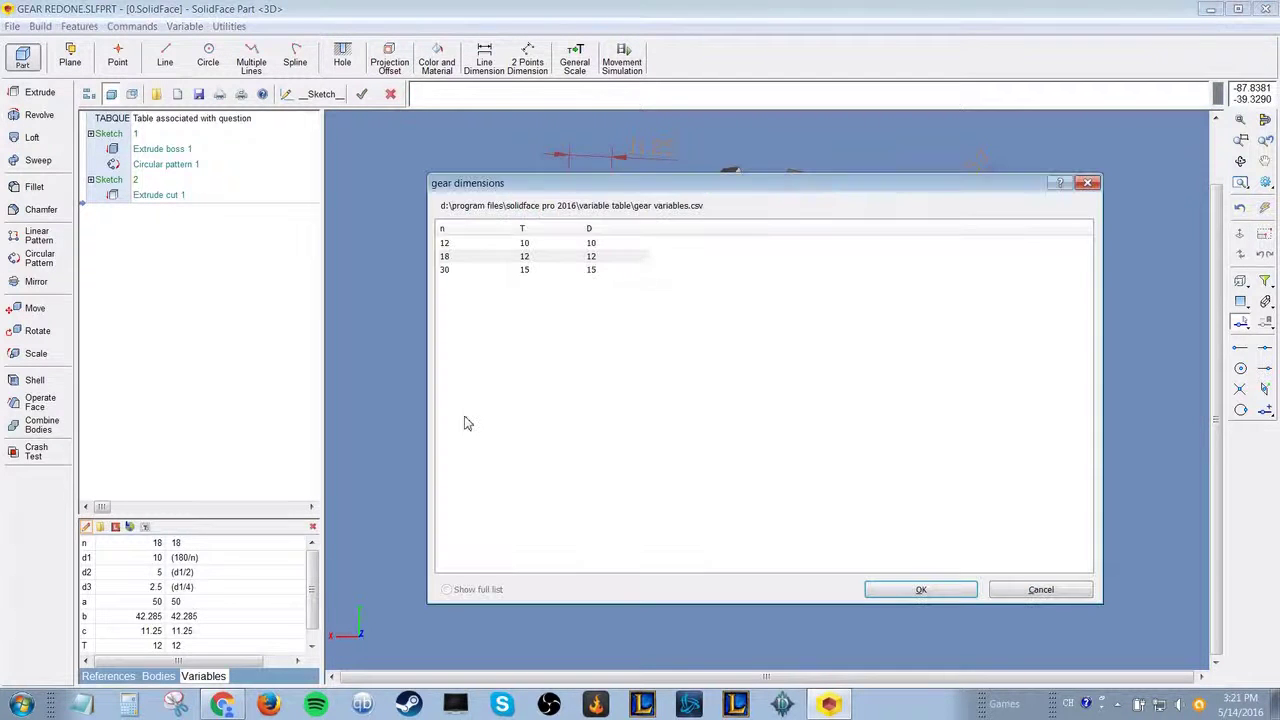
left_click(508, 272)
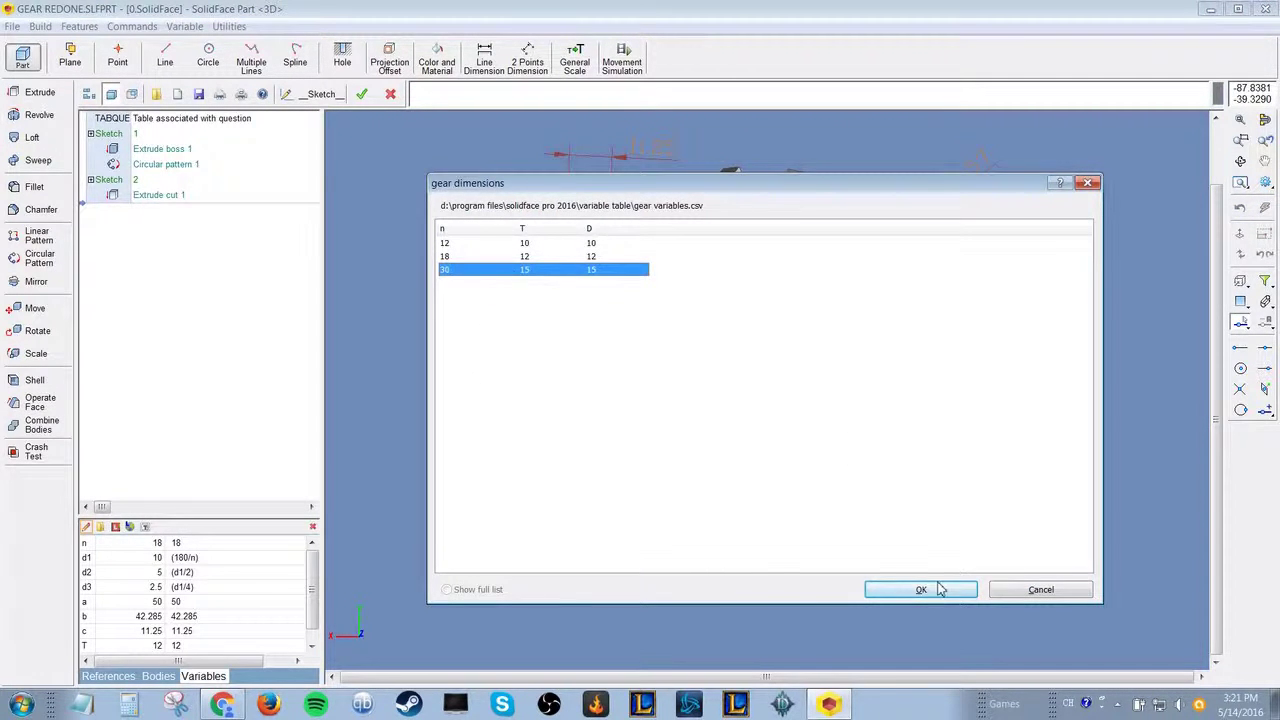
left_click(920, 589)
middle_click_drag(1004, 394, 1006, 372)
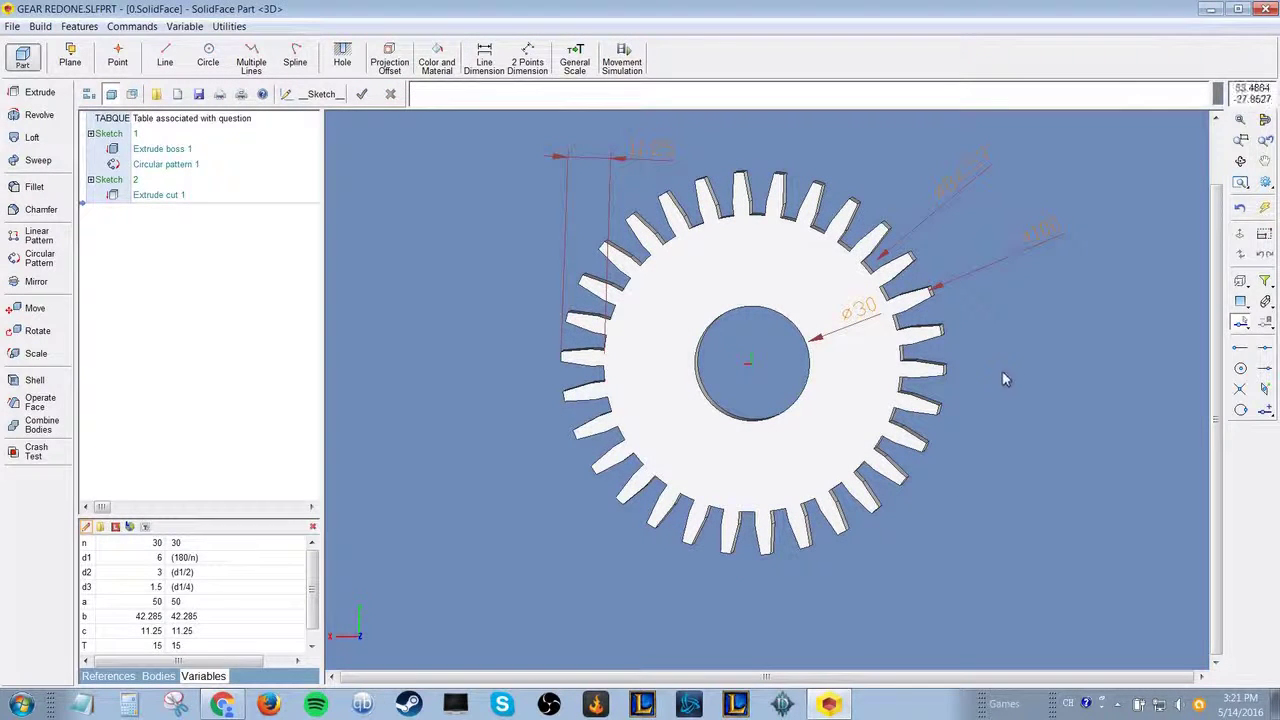
- Reopen the gear dimensions table and regenerate the gear with the row n 18, T 12, D 12
double_click(722, 396)
left_click(524, 257)
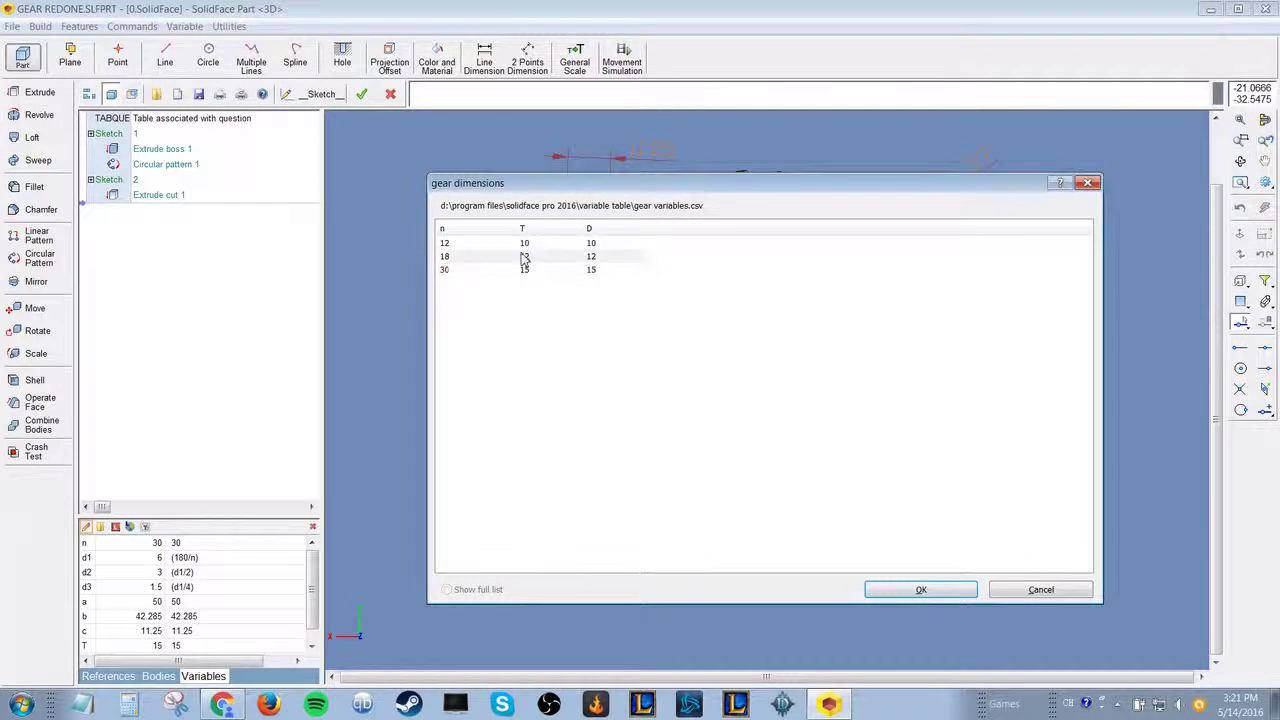
left_click(874, 588)
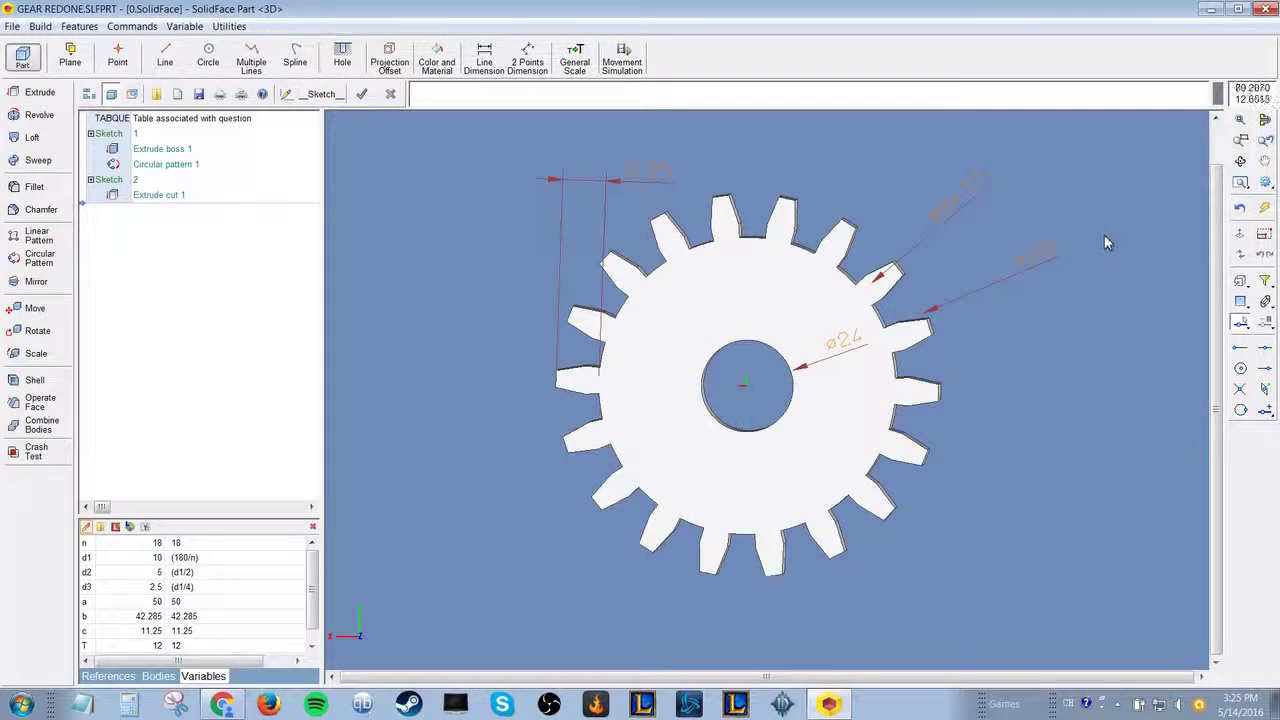
- Define the first assembly insertion mate as Concentric with the default normal face, identifying the gear's central bore
right_click(1262, 188)
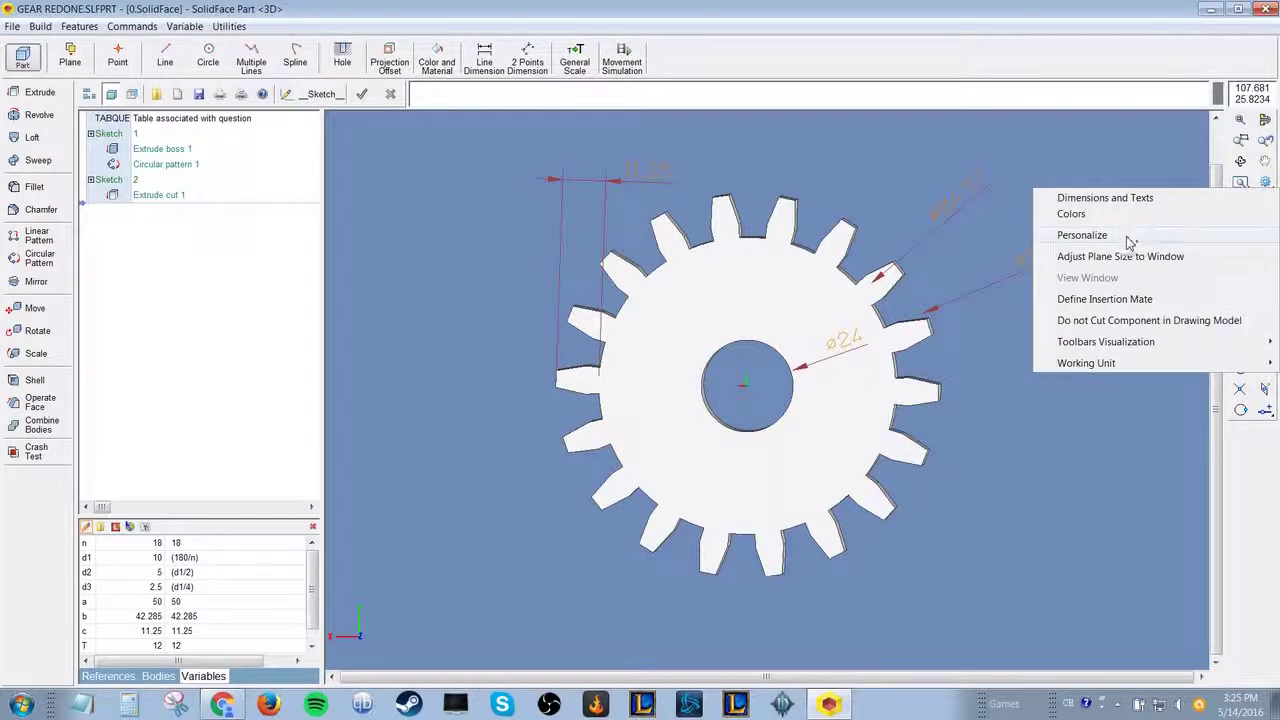
left_click(1122, 300)
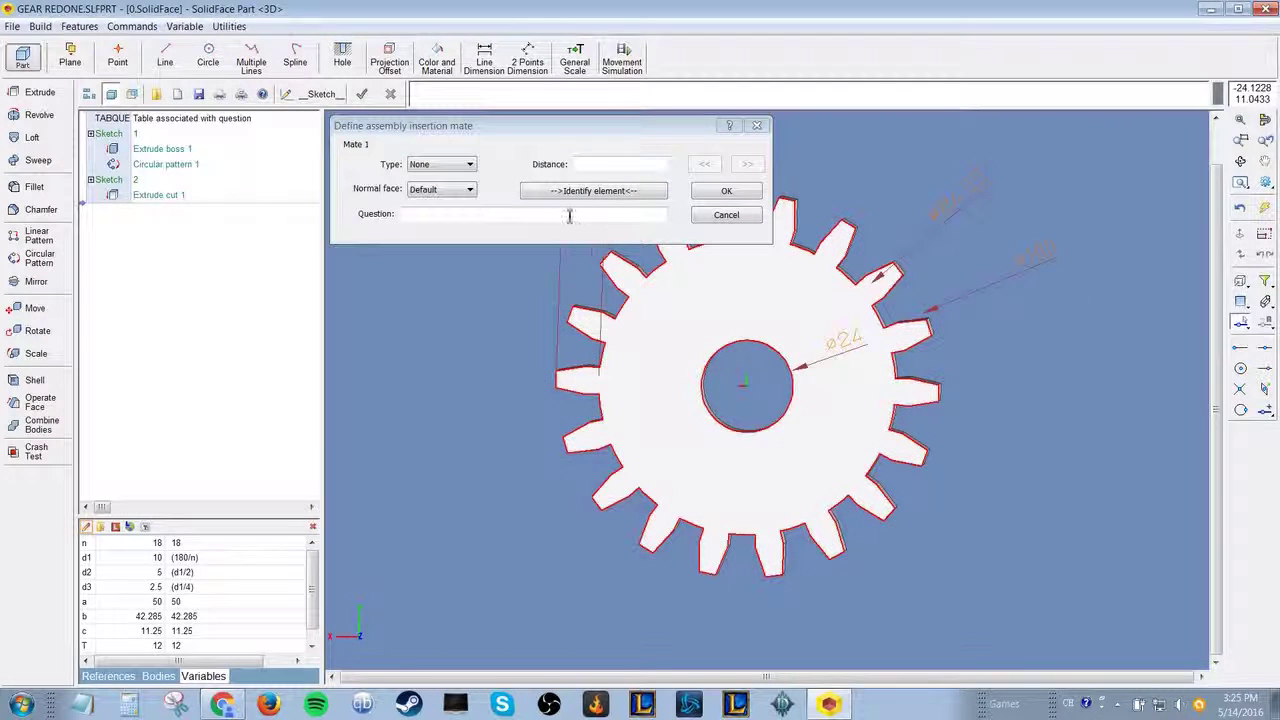
middle_click_drag(646, 286, 728, 380)
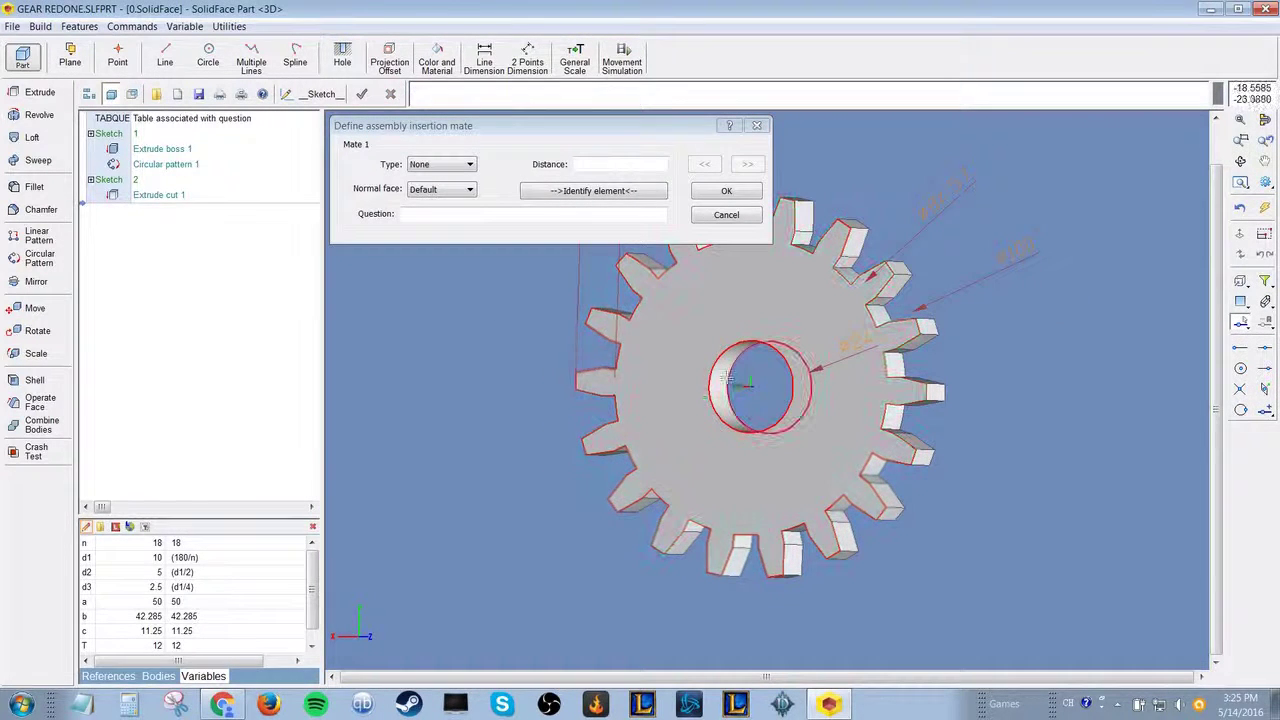
left_click(728, 380)
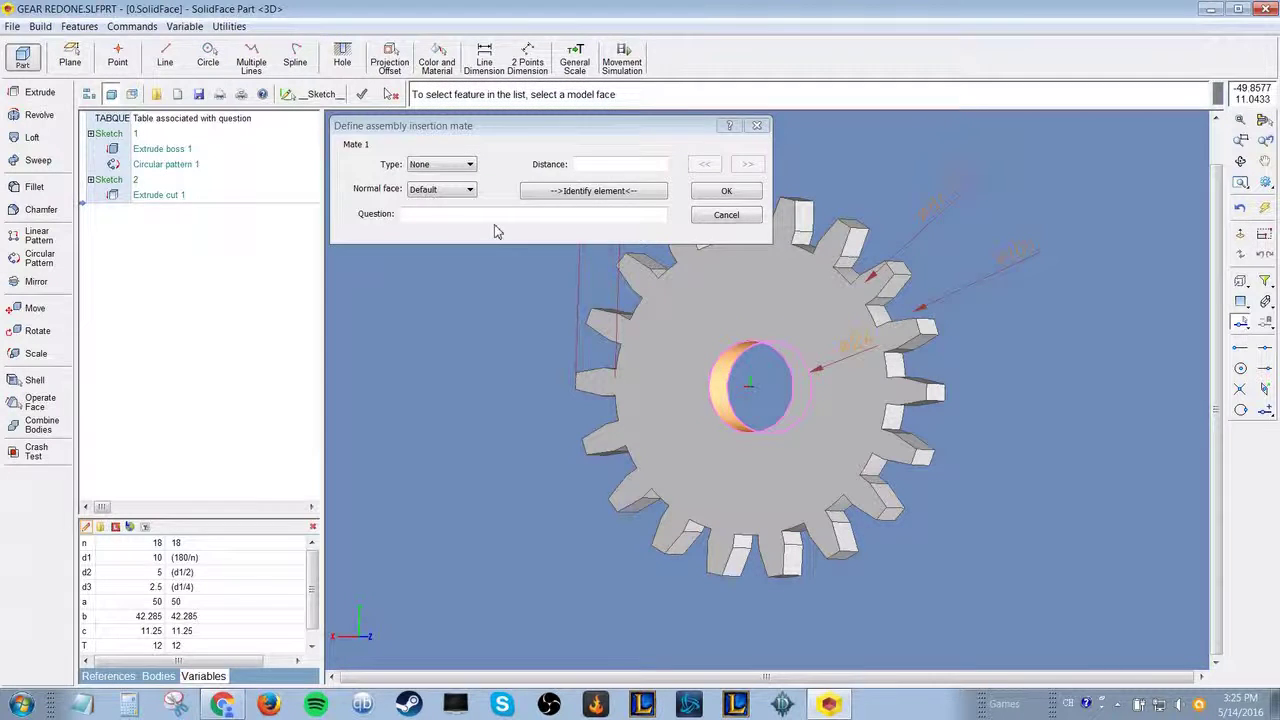
left_click(442, 164)
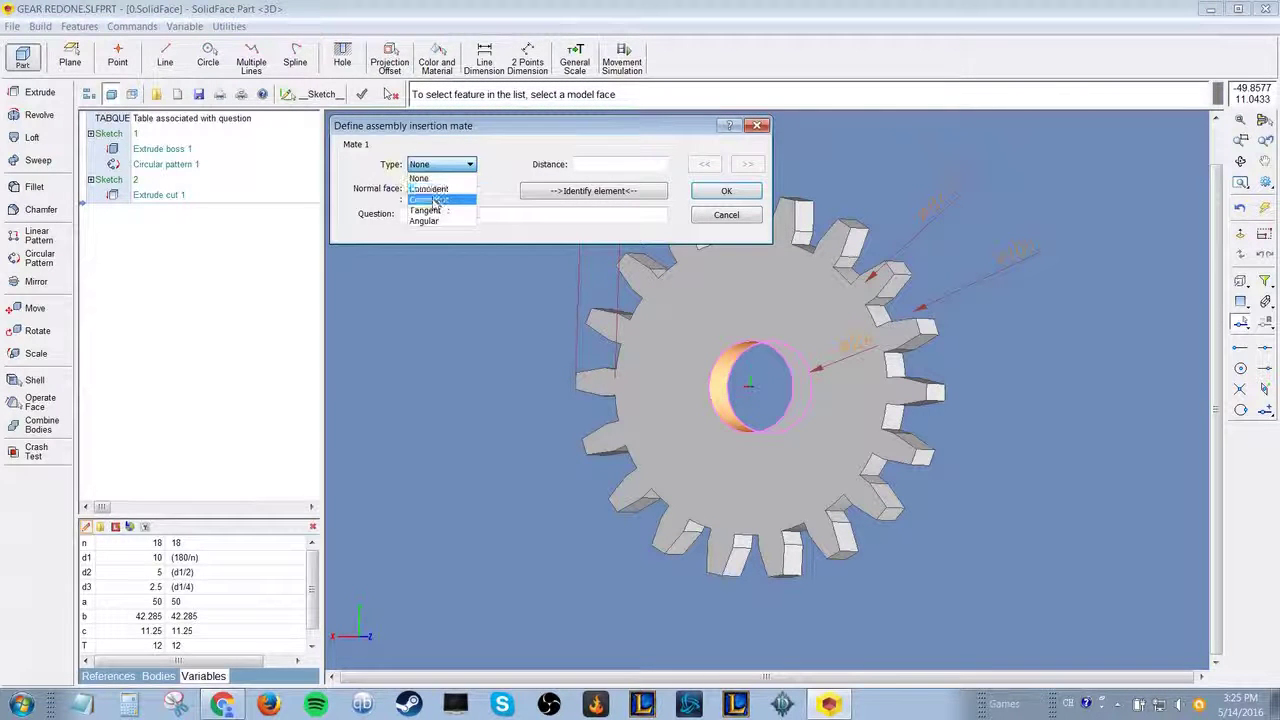
left_click(435, 200)
left_click(438, 190)
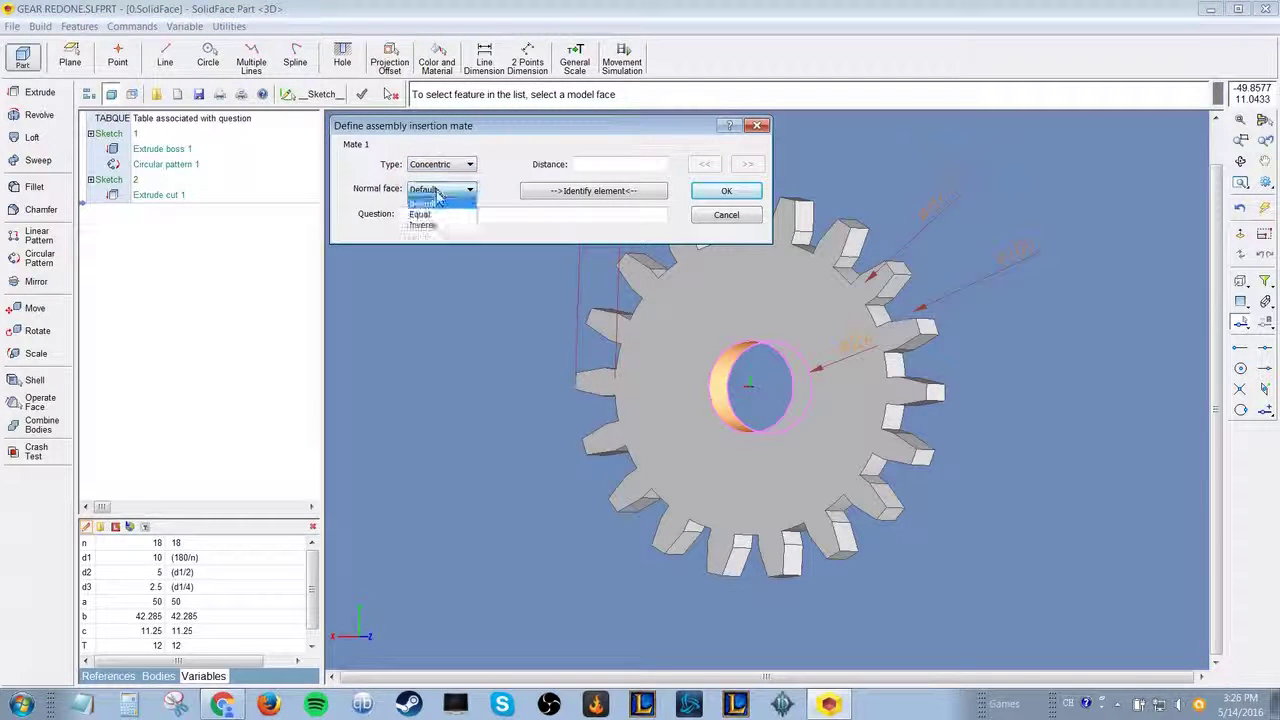
left_click(430, 204)
left_click(594, 195)
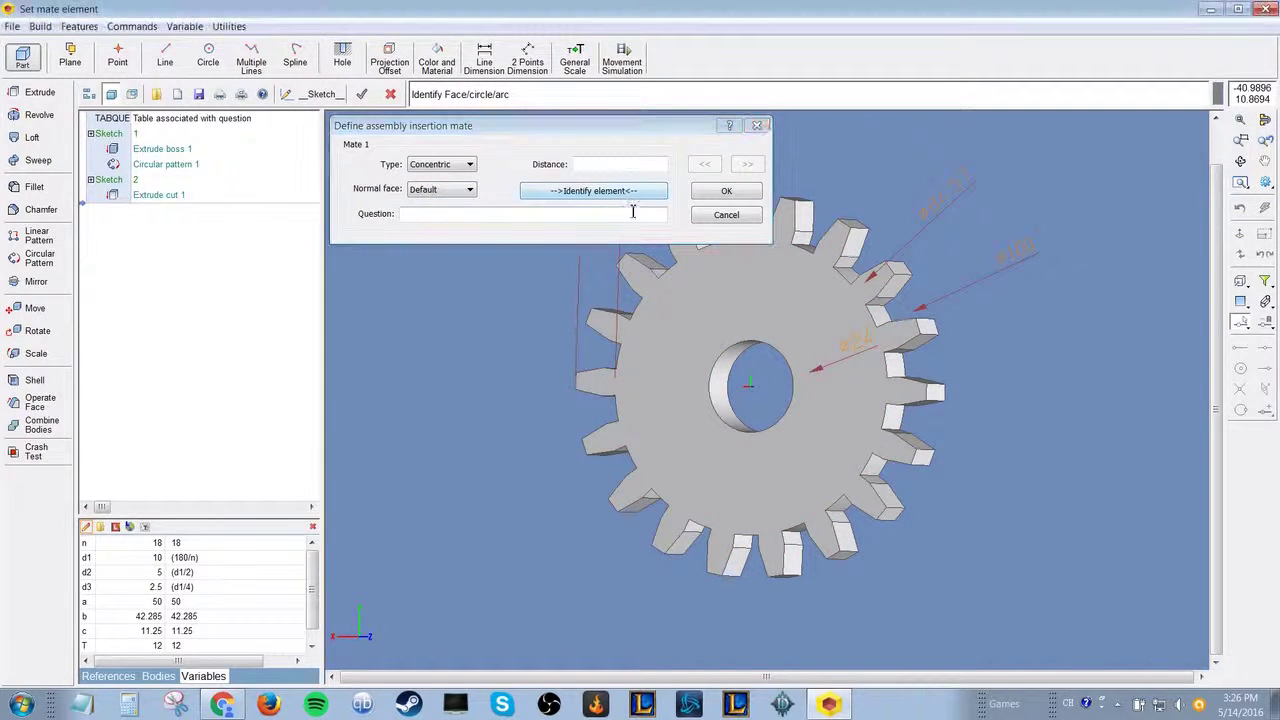
left_click(728, 362)
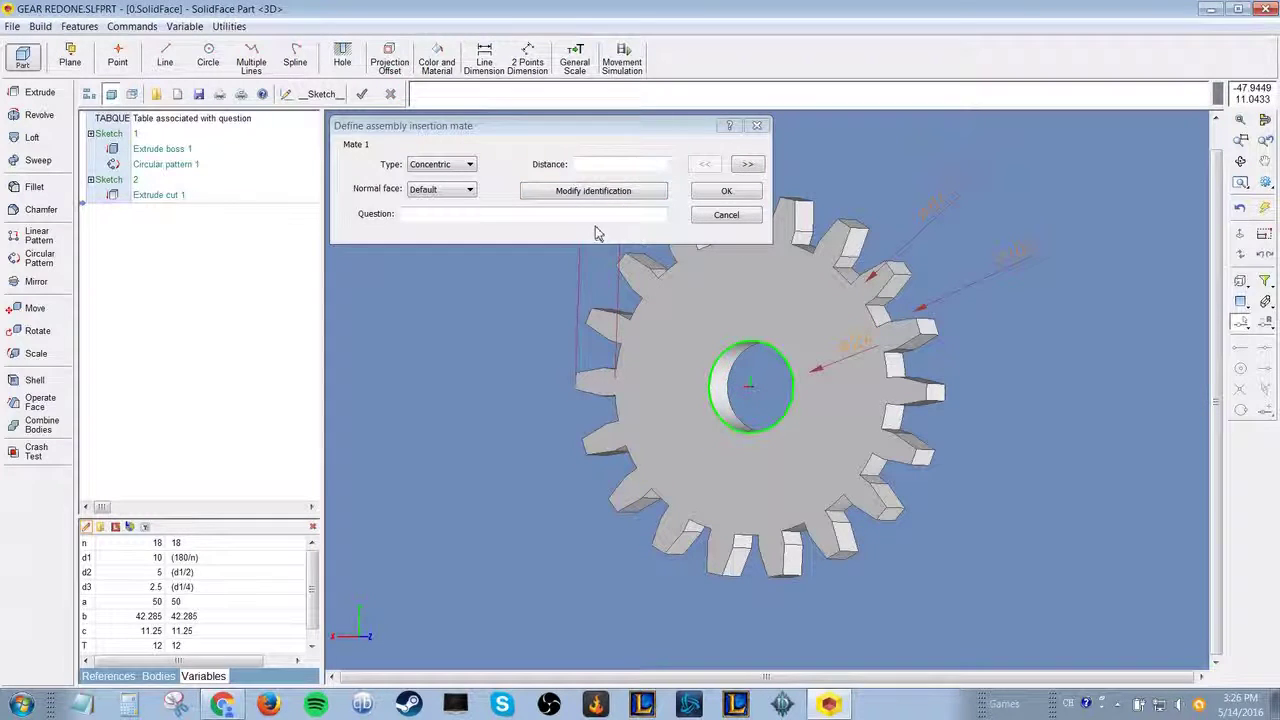
- Add a second insertion mate of type Coincident on the gear's flat side face and accept both mates
left_click(747, 164)
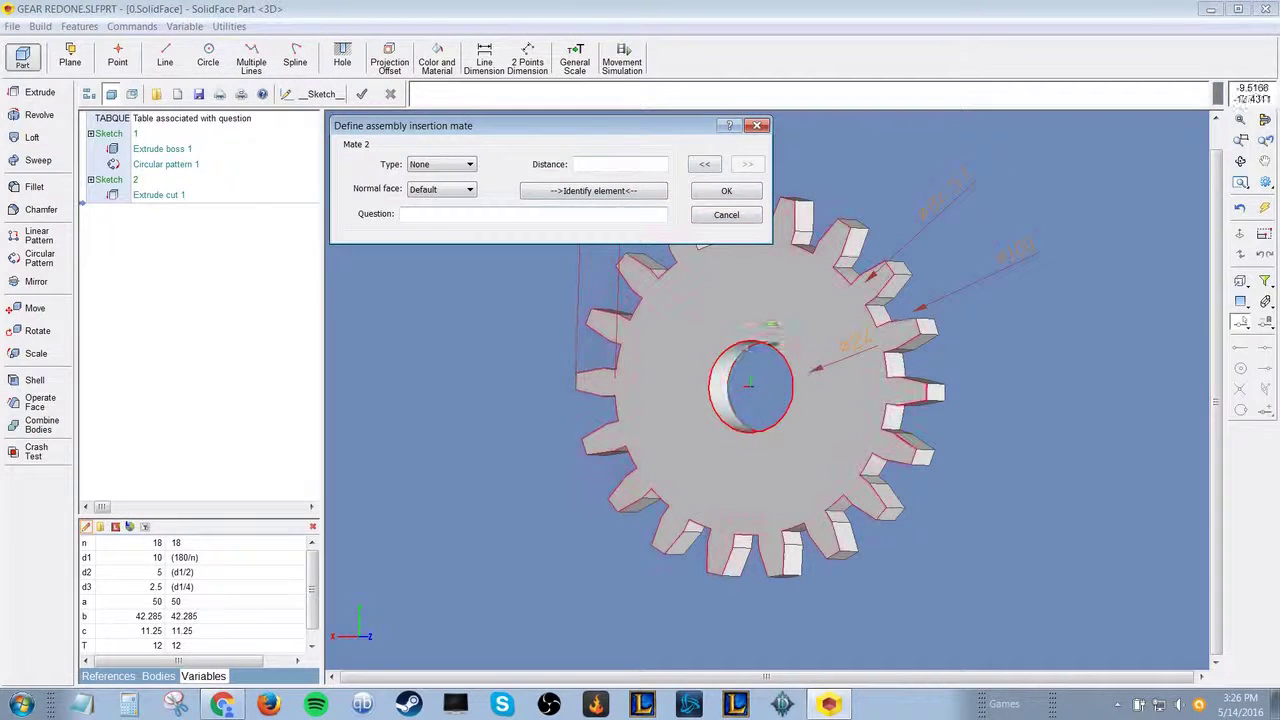
left_click(450, 165)
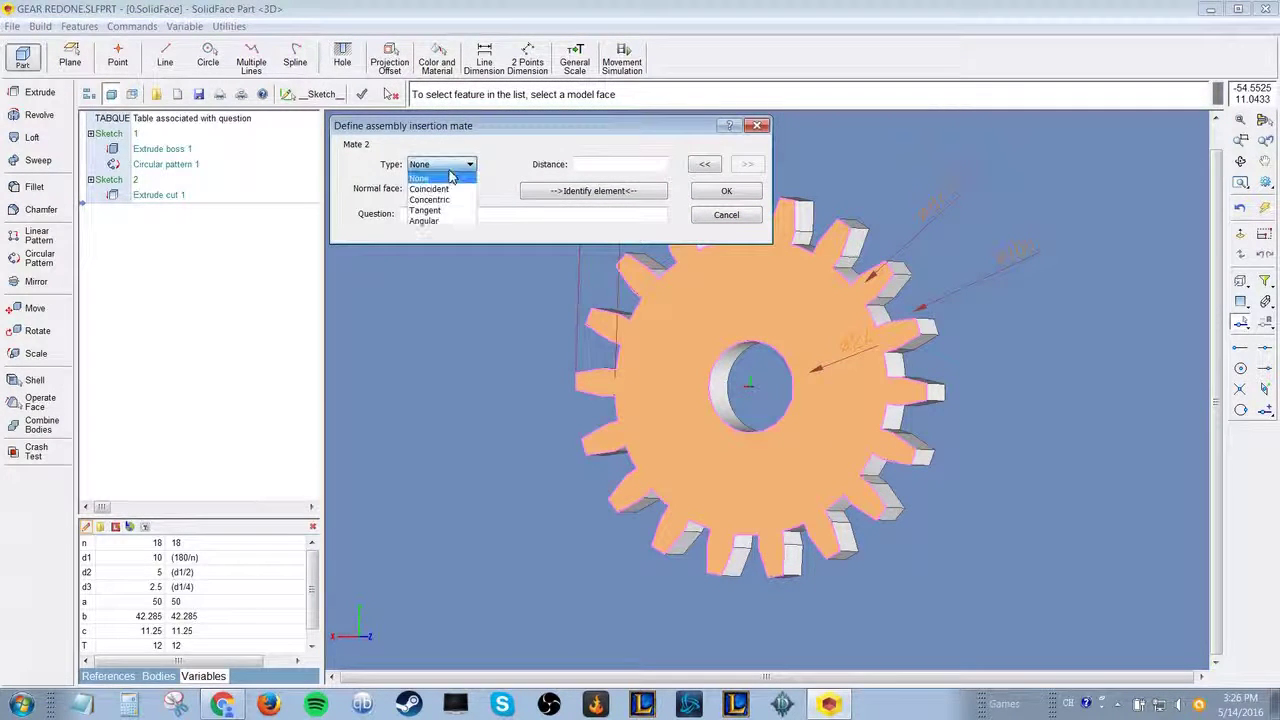
left_click(438, 188)
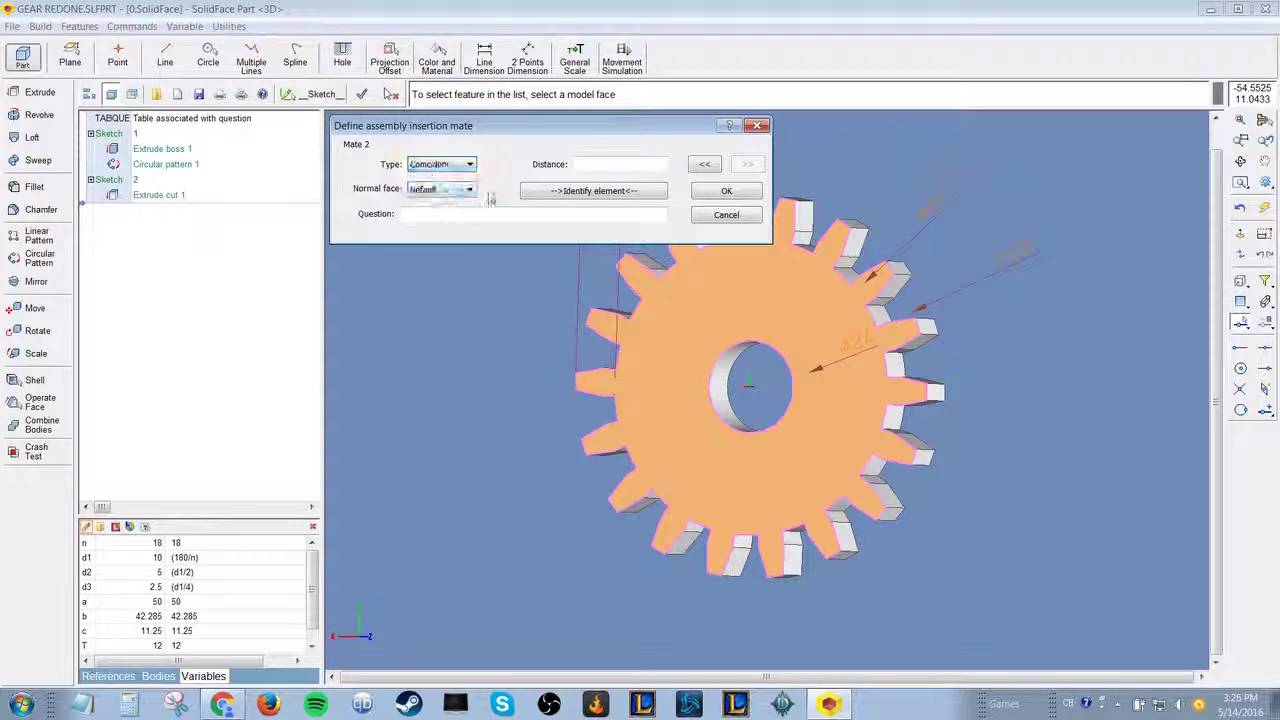
left_click(622, 192)
left_click(660, 272)
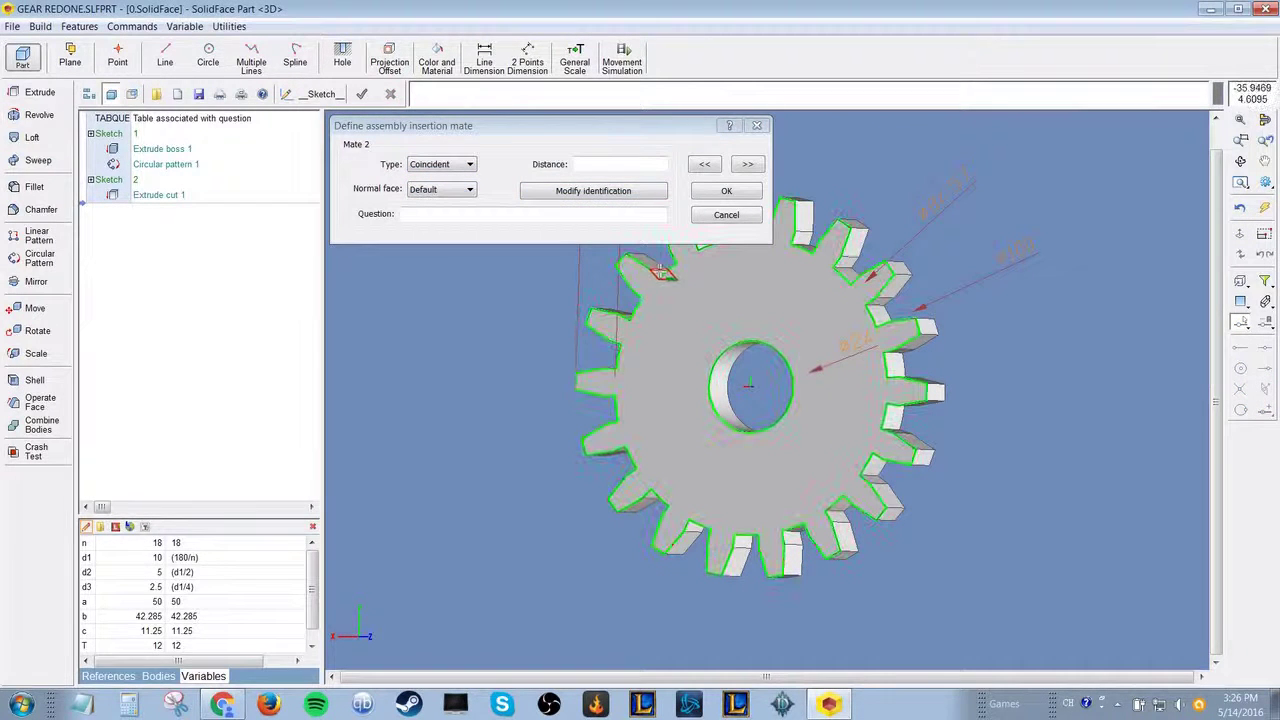
left_click(706, 194)
middle_click_drag(610, 255, 515, 230)
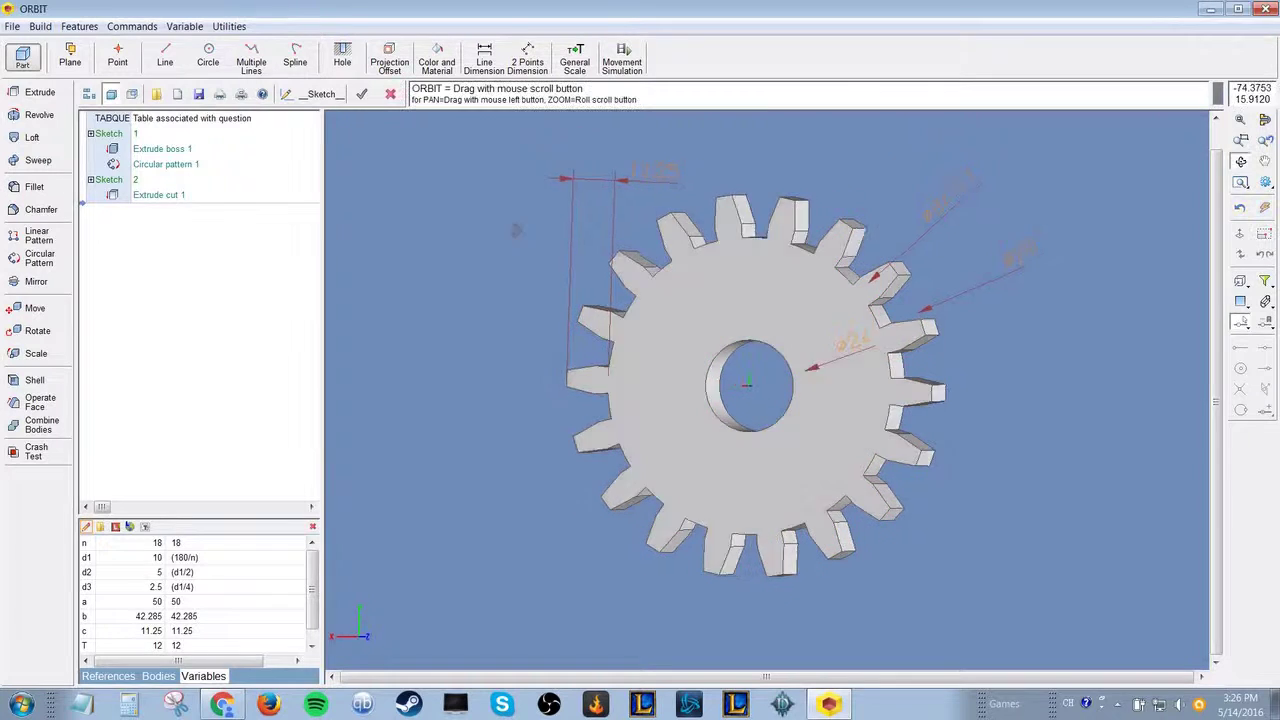
- Start a new part, saving the changes to GEAR REDONE.SLFPRT
left_click(261, 168)
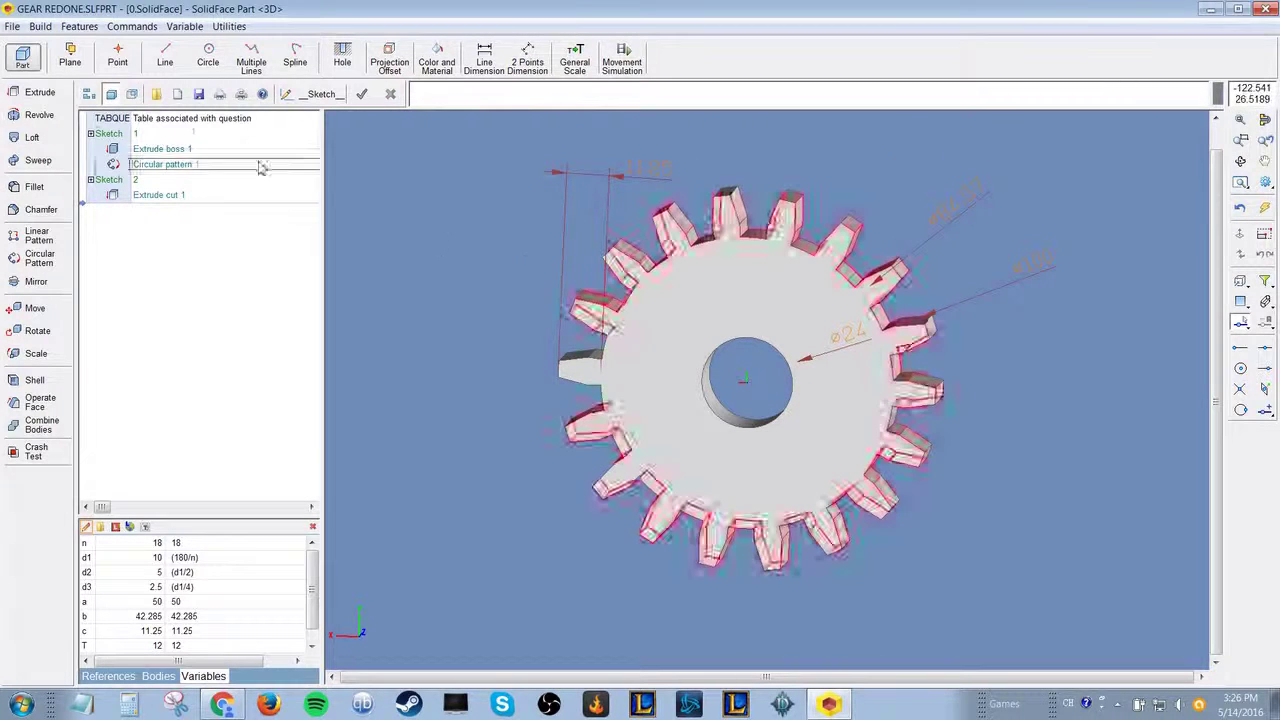
left_click(13, 26)
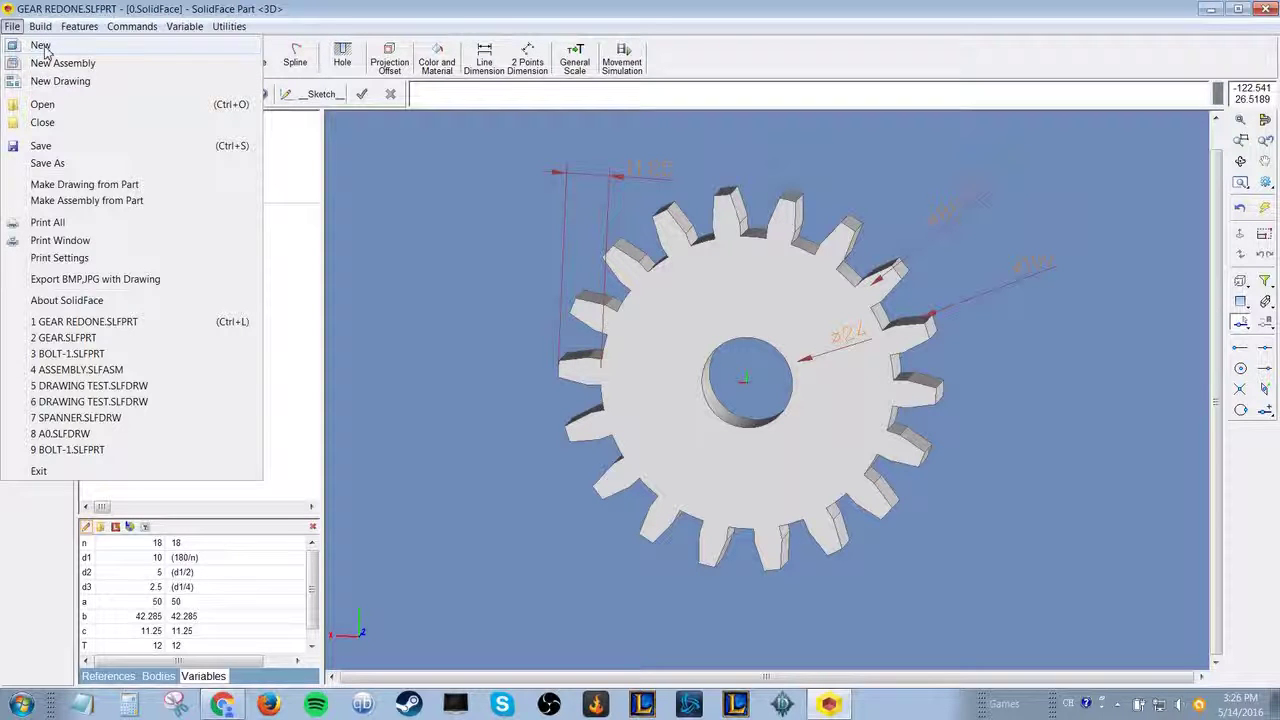
left_click(42, 46)
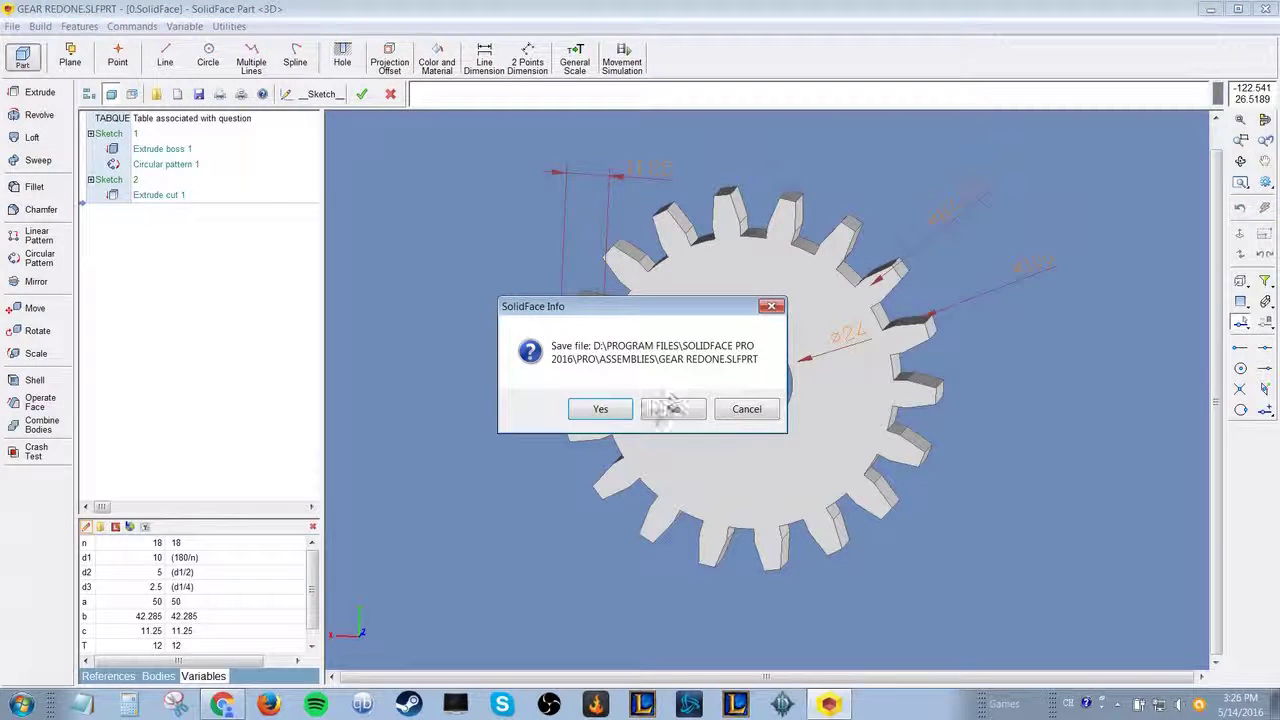
left_click(601, 409)
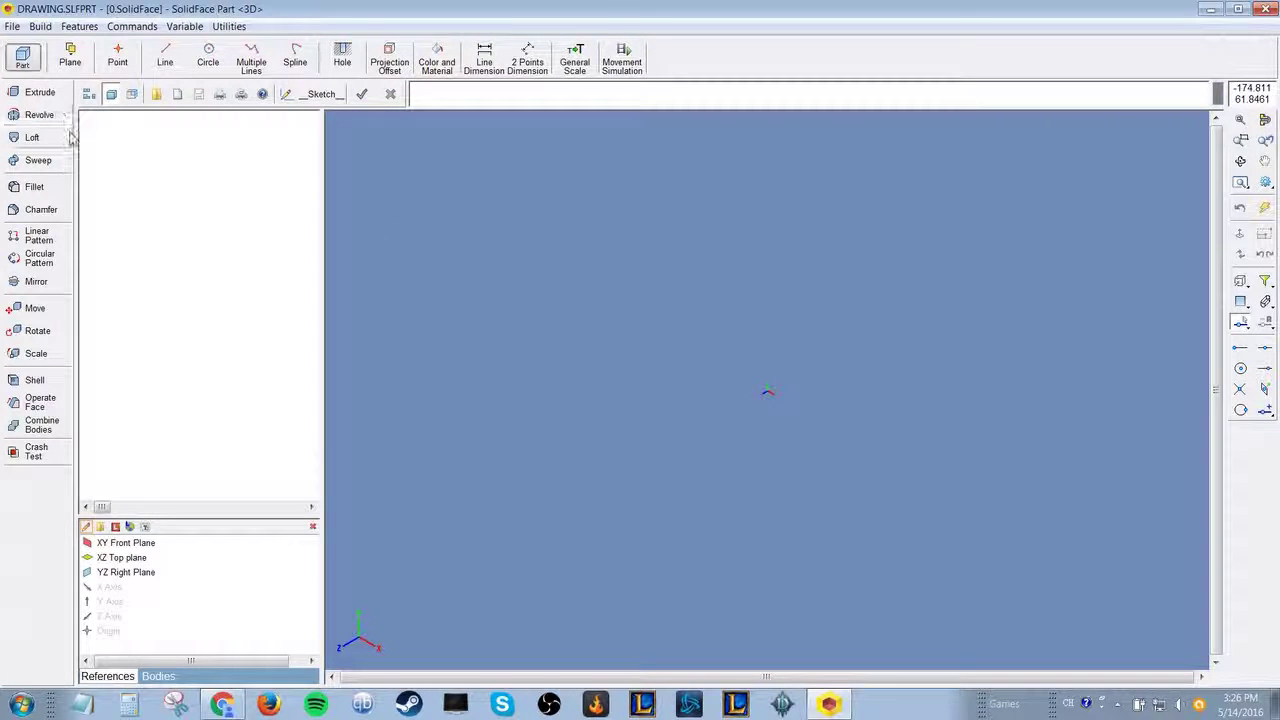
- Sketch a circle about 35 mm in diameter centred on the origin of the XY Front Plane, and place its diameter dimension
double_click(125, 542)
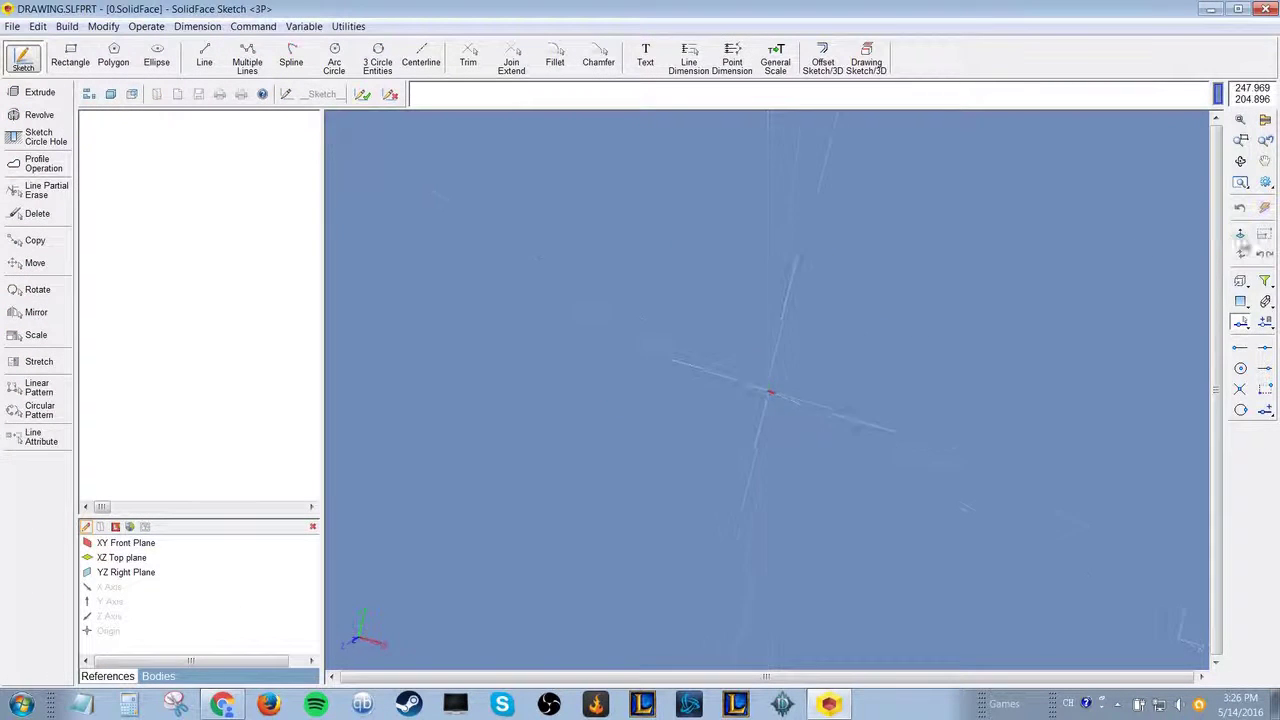
left_click(336, 58)
left_click(768, 390)
left_click(737, 362)
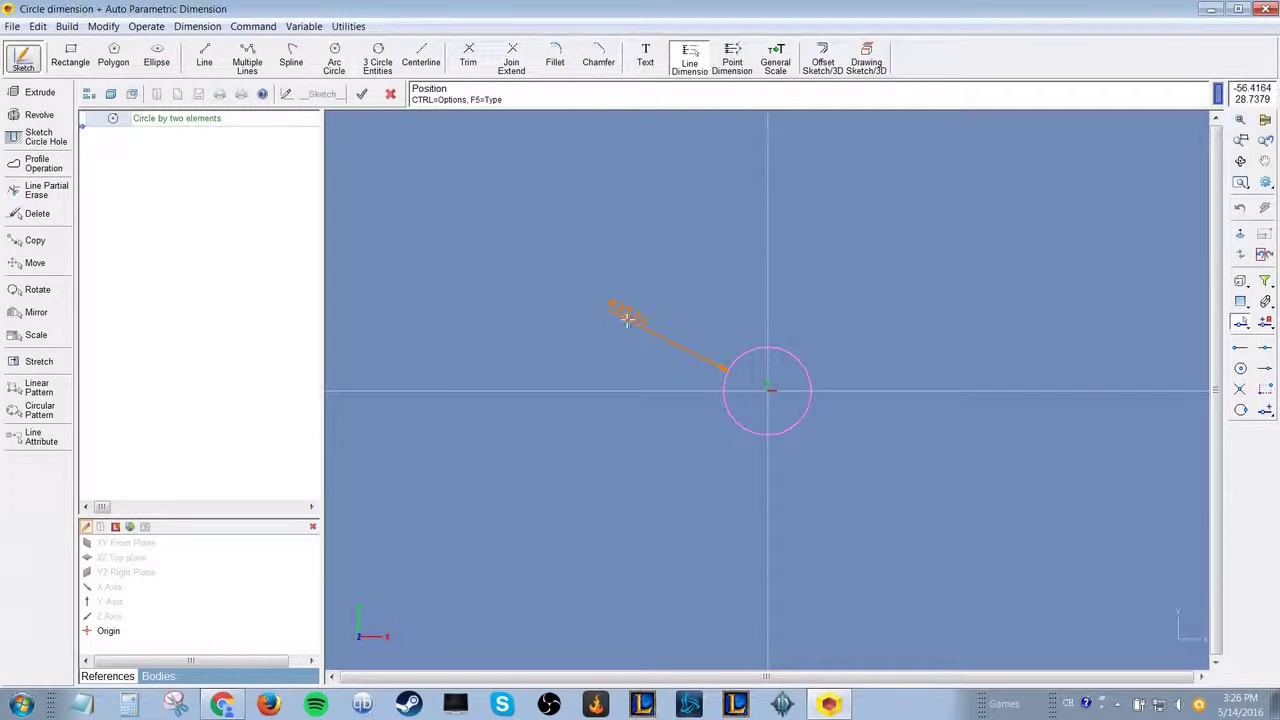
left_click(626, 340)
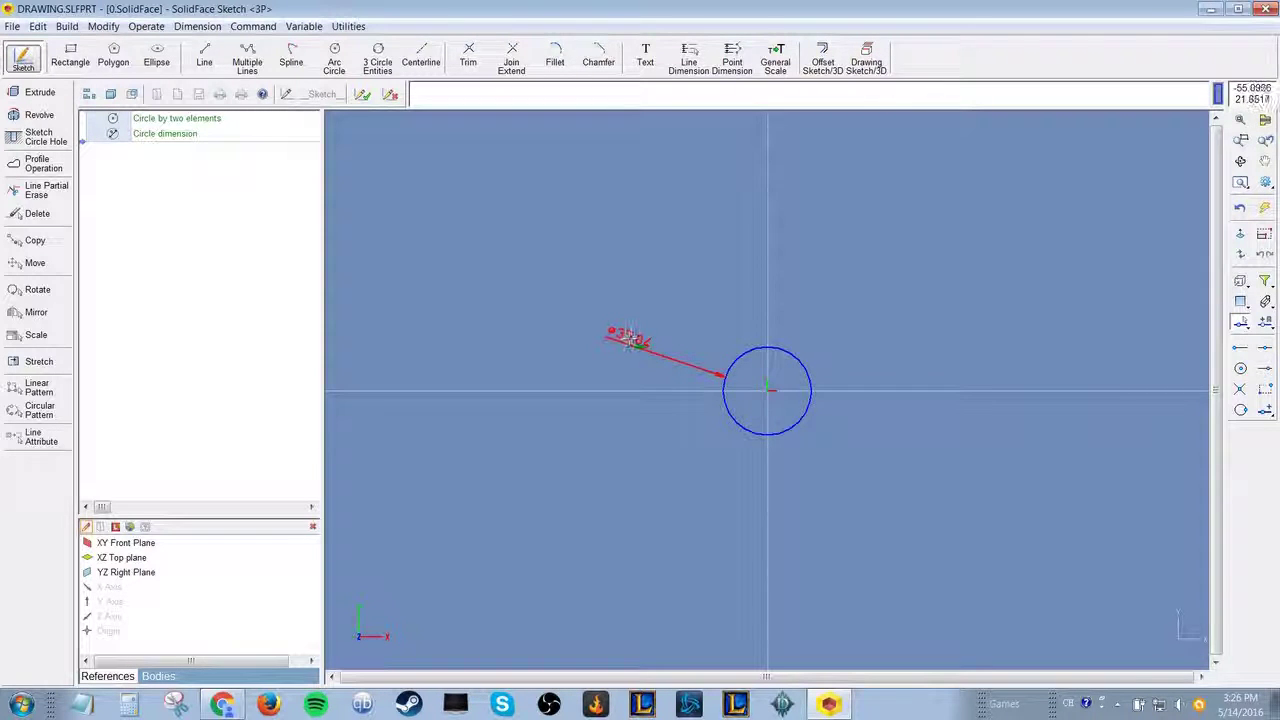
double_click(629, 338)
type("8")
key("Return")
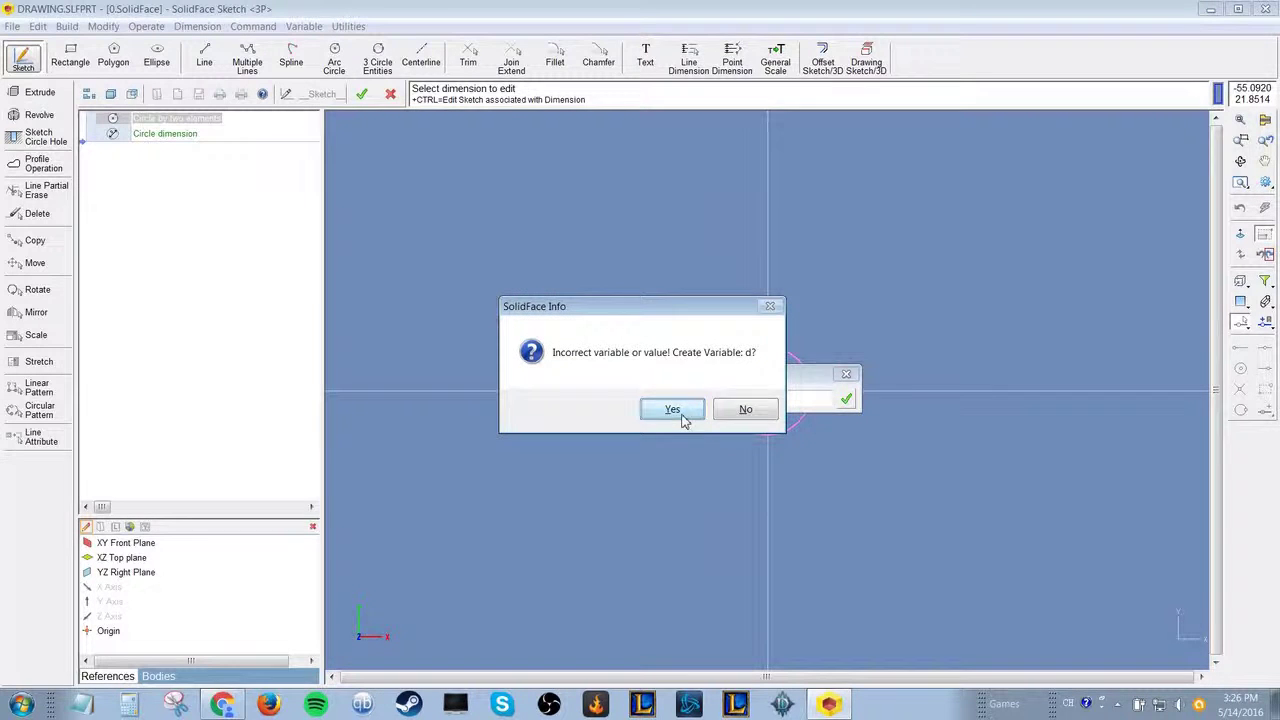
left_click(673, 410)
left_click(861, 409)
left_click(751, 411)
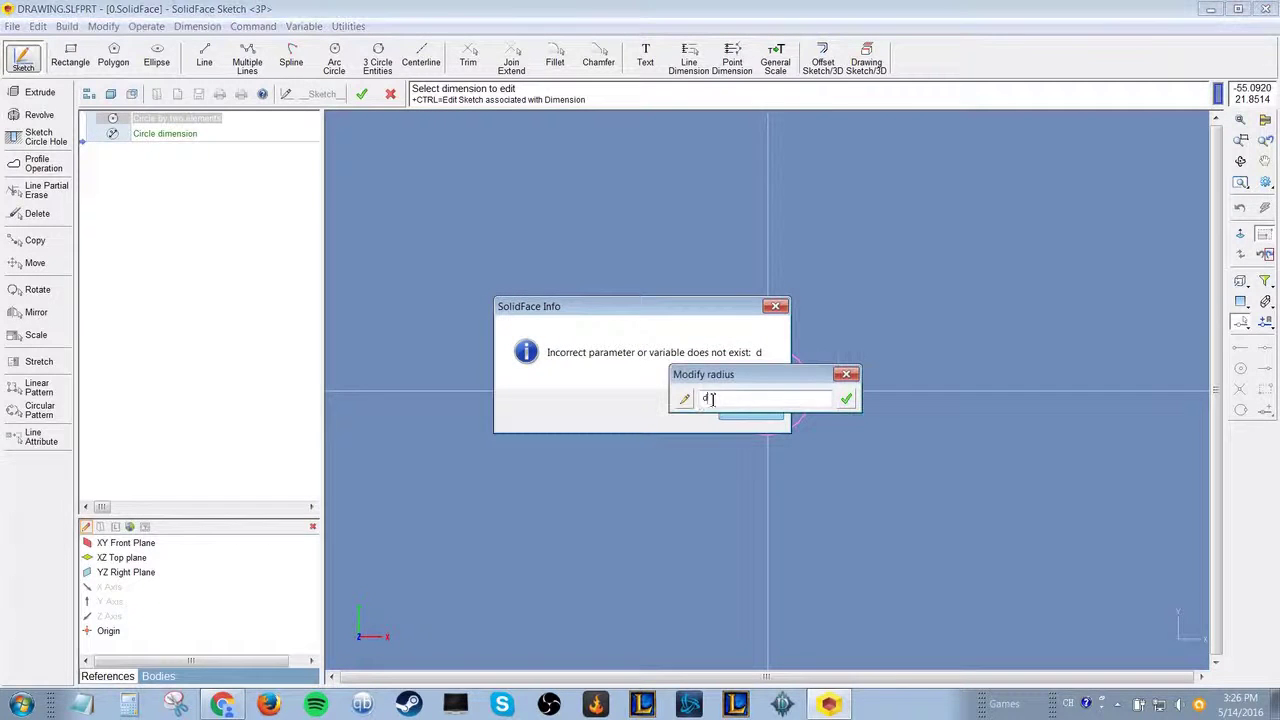
left_click(846, 399)
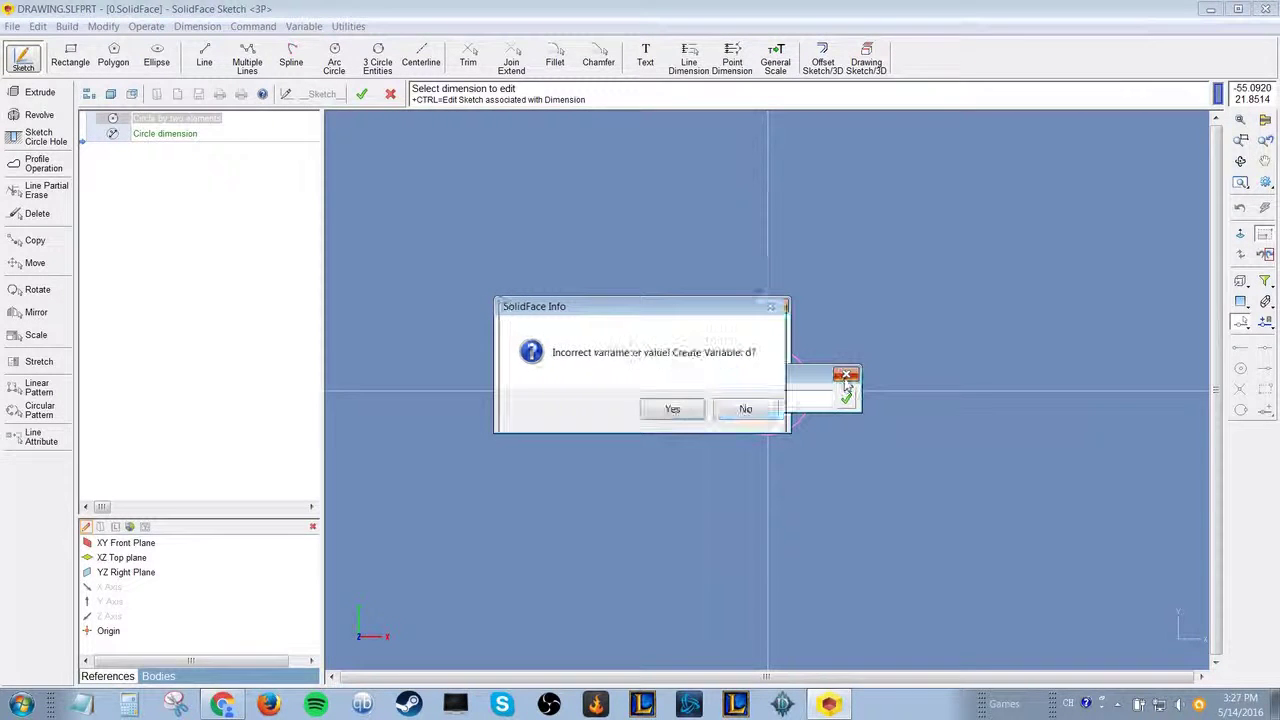
left_click(740, 410)
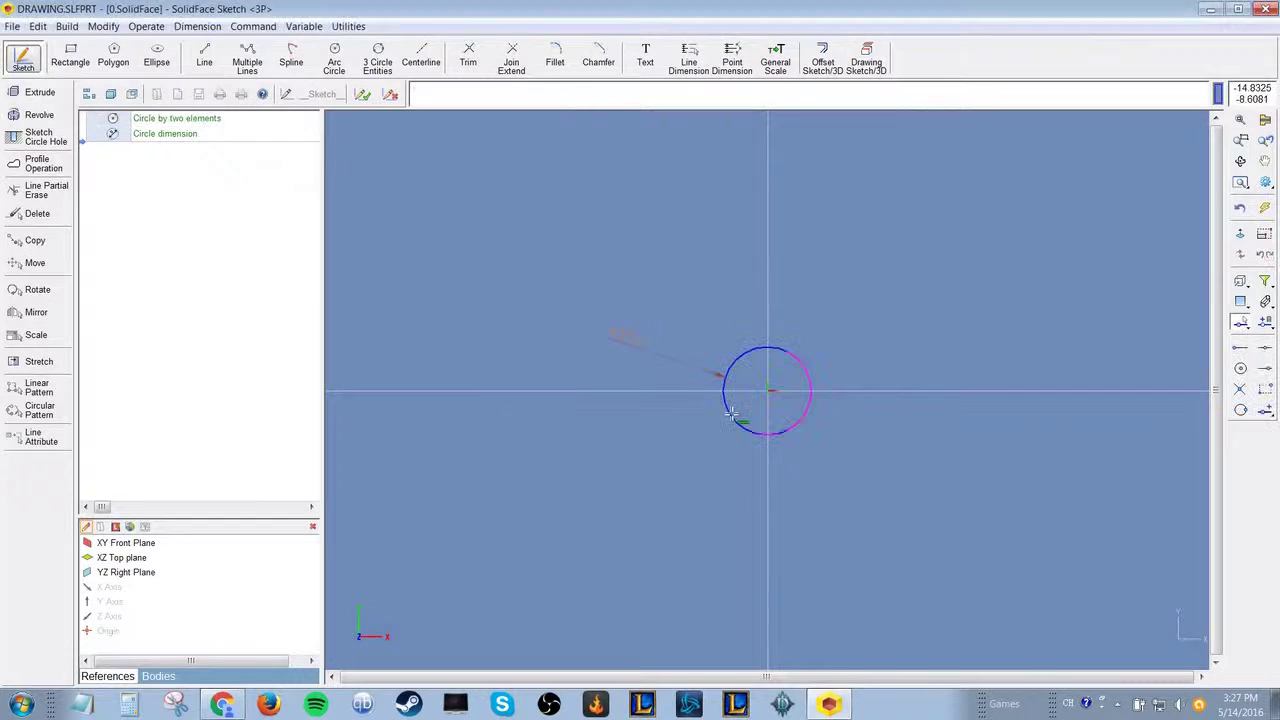
- Set the circle's radius to a new variable D with the value 10
left_click(624, 340)
type("d")
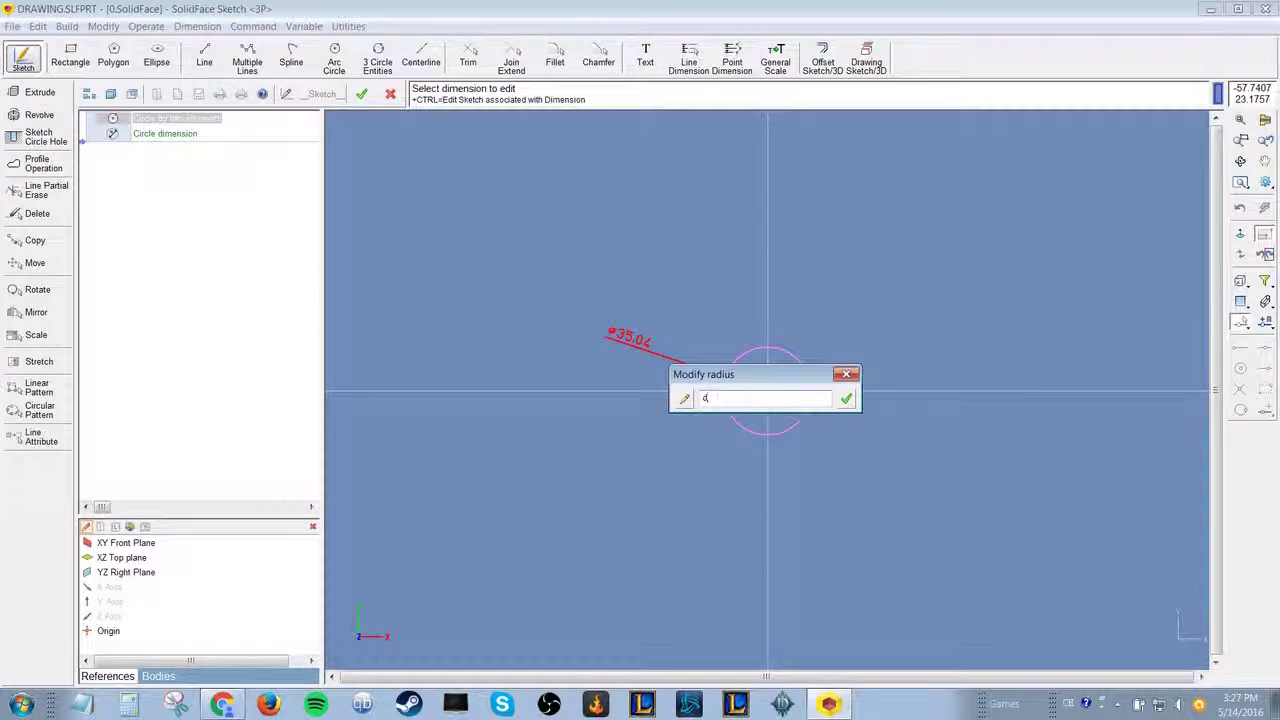
key("BackSpace")
type("D")
key("Return")
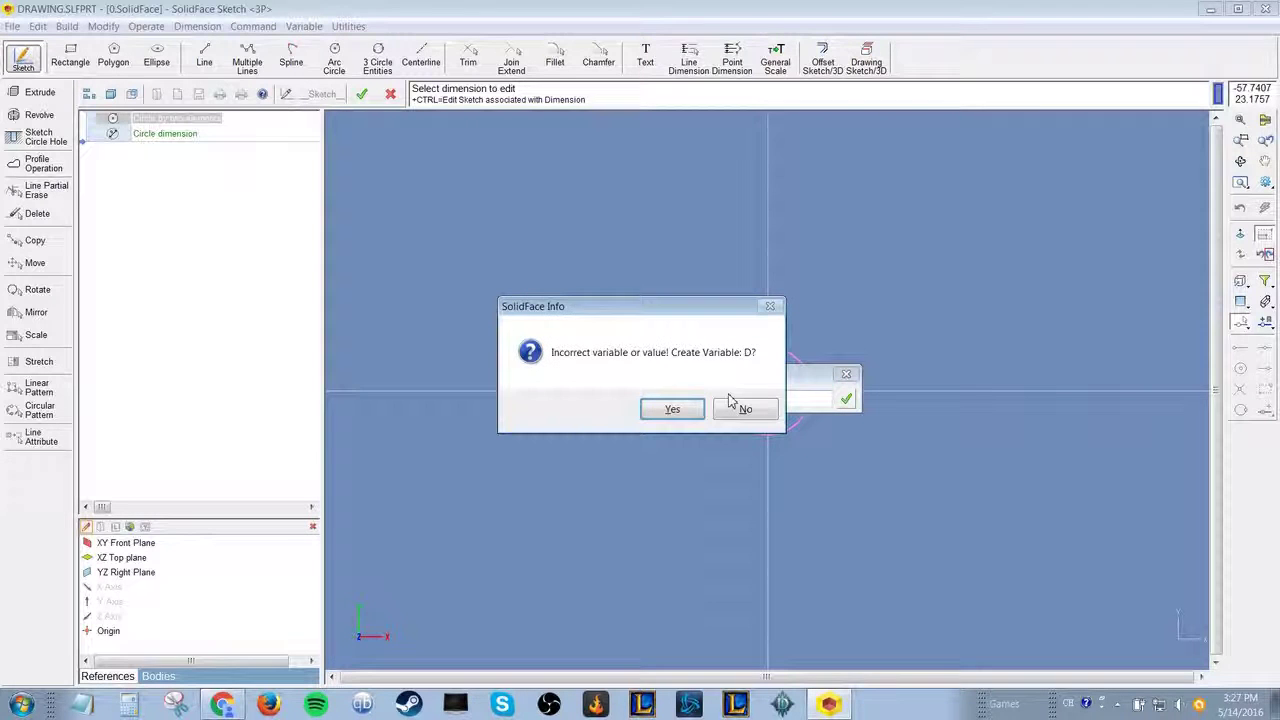
left_click(672, 409)
type("10")
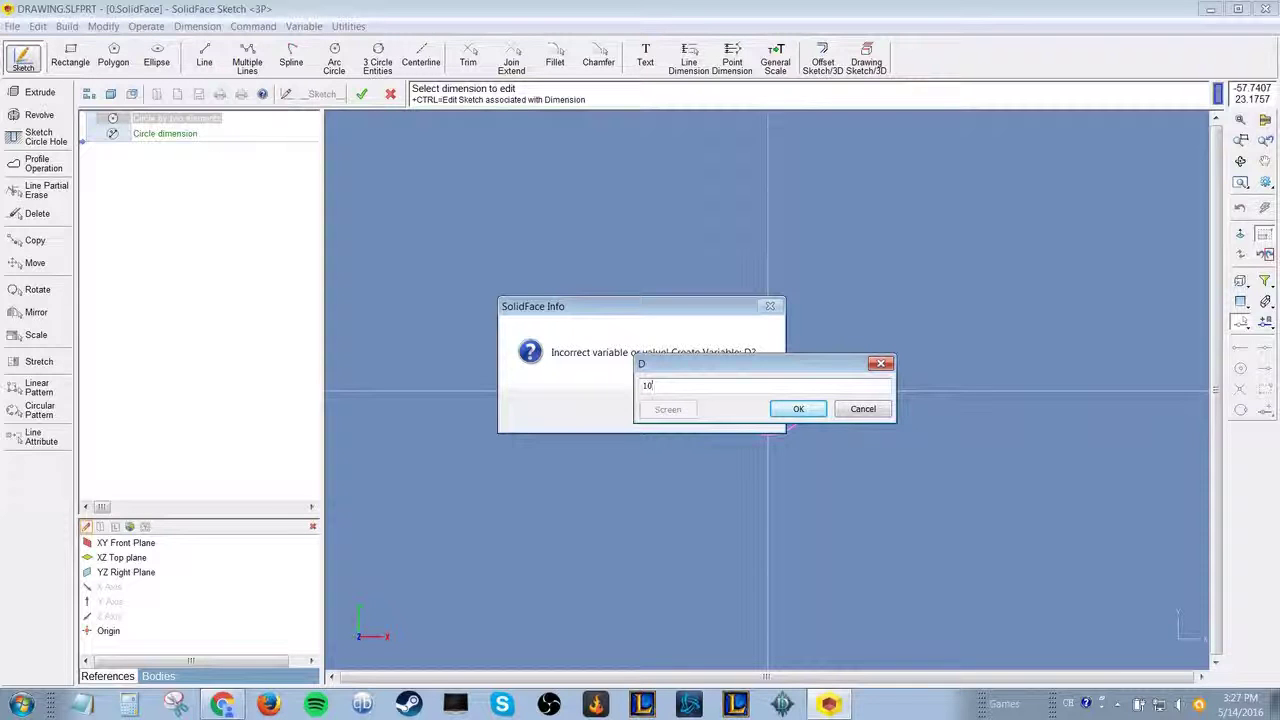
left_click(806, 414)
left_click(622, 326)
left_click(446, 646)
scroll(695, 437, "up", 1)
middle_click_drag(747, 421, 632, 386)
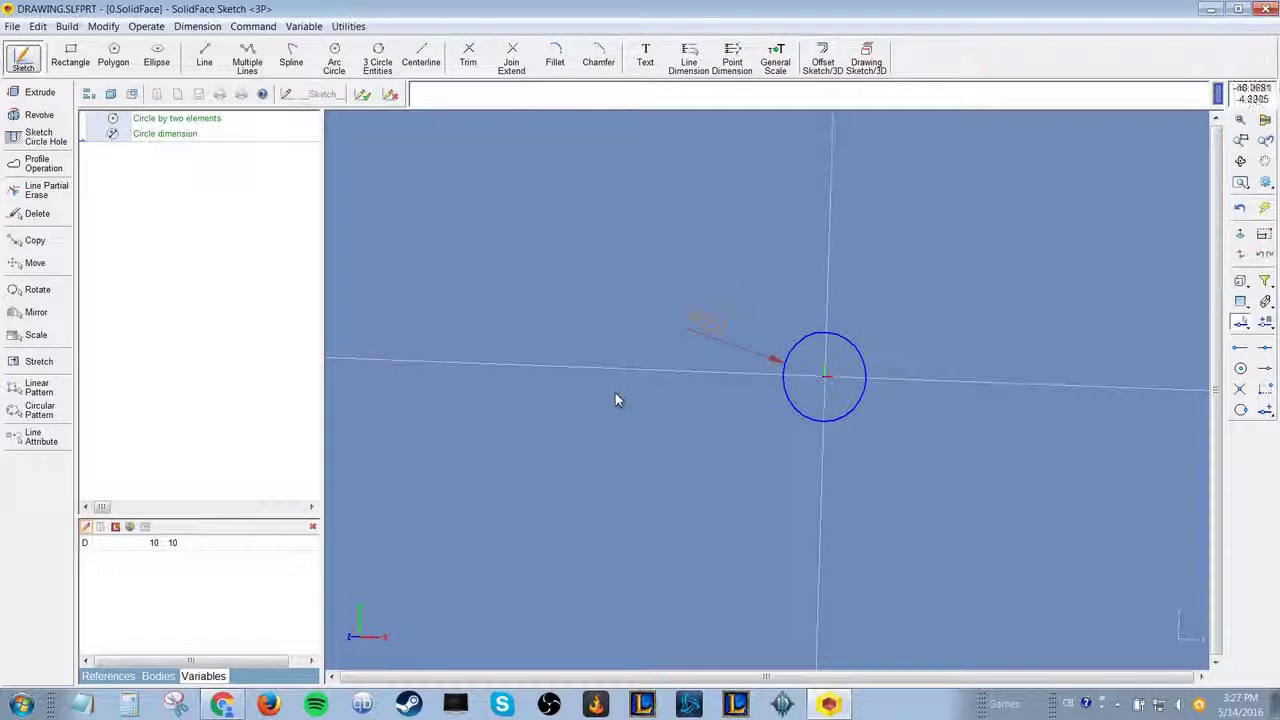
right_click(194, 570)
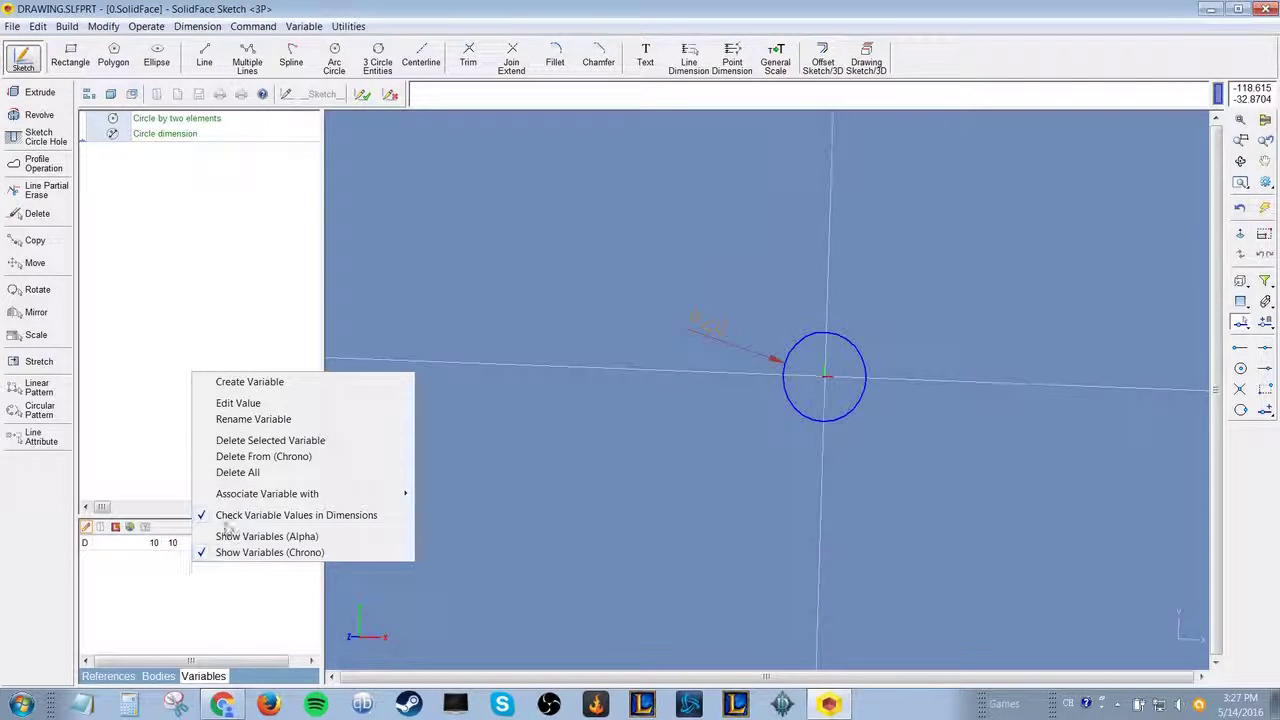
mouse_move(296, 497)
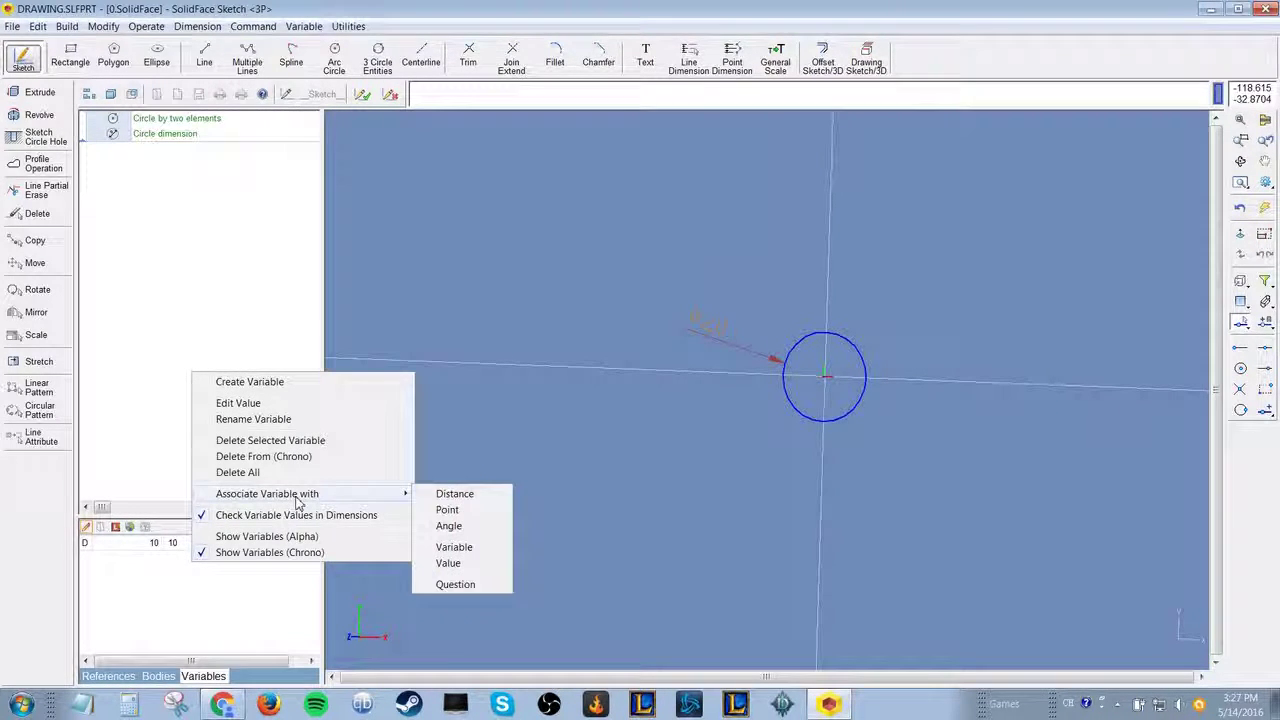
left_click(160, 582)
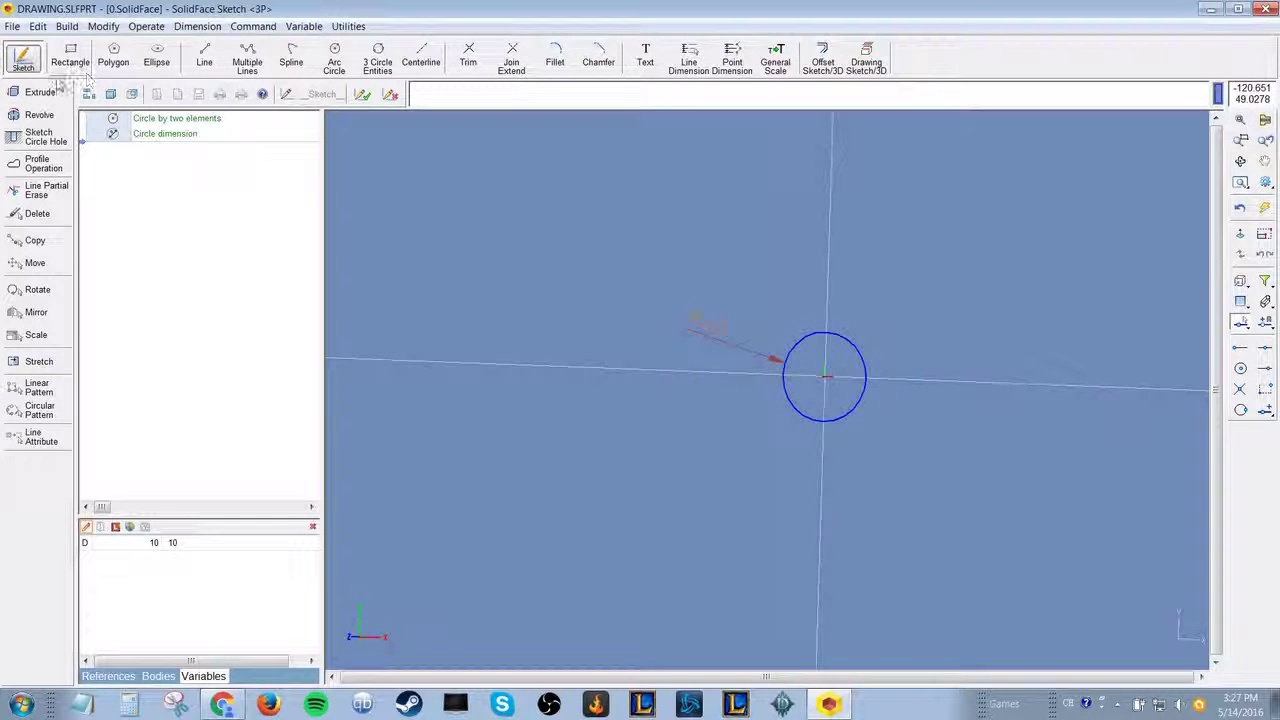
- Extrude the circle as a boss by a new distance variable L with the value 10
left_click(40, 92)
scroll(871, 389, "down", 5)
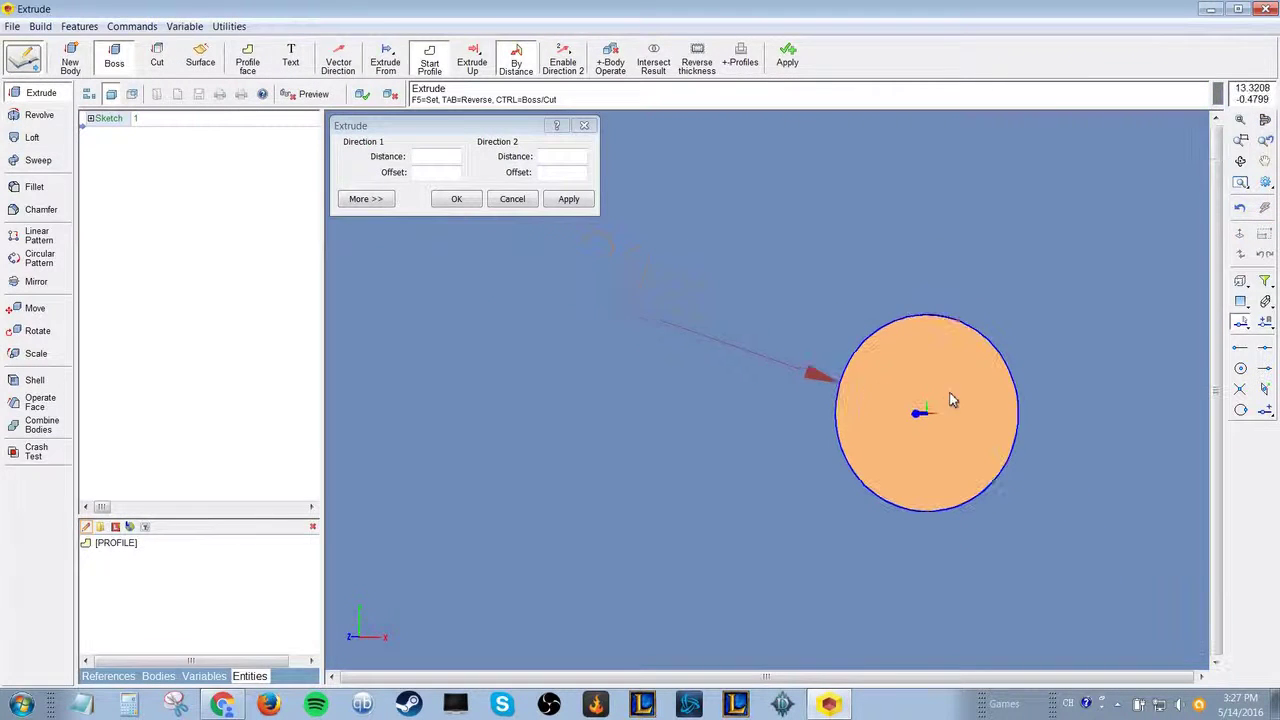
left_click(418, 158)
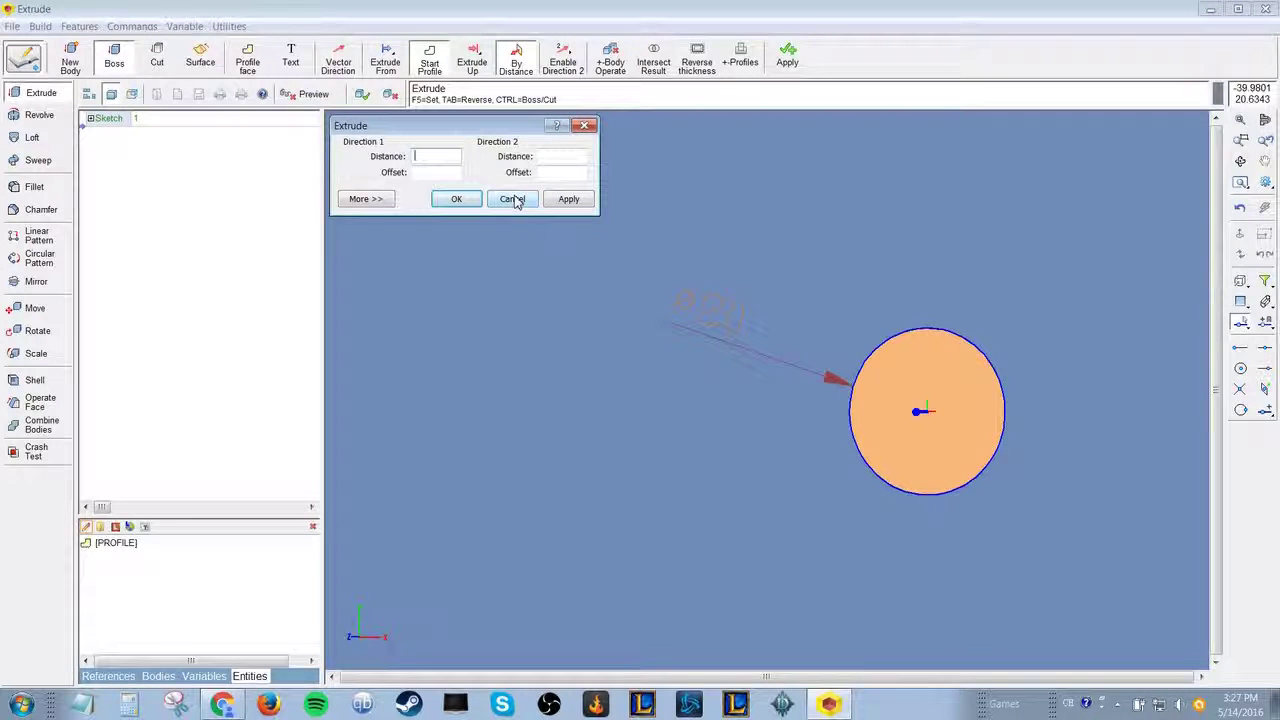
type("1")
left_click(456, 199)
left_click(668, 409)
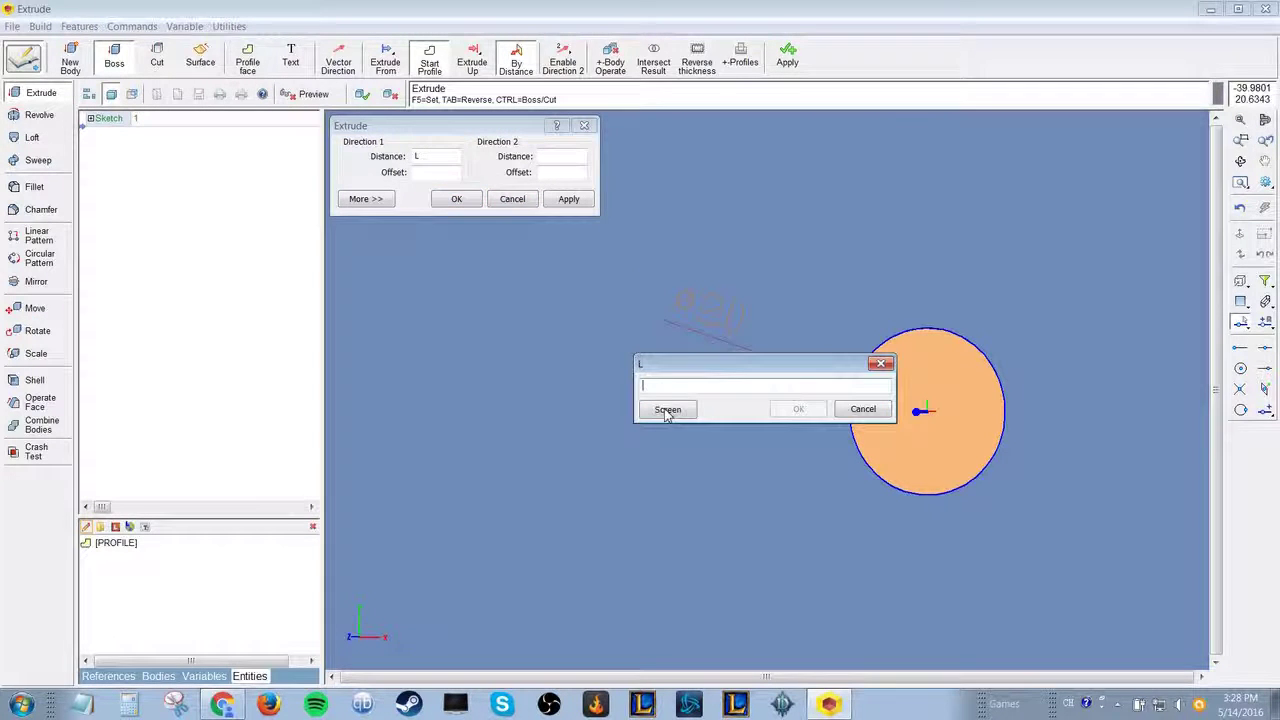
type("10")
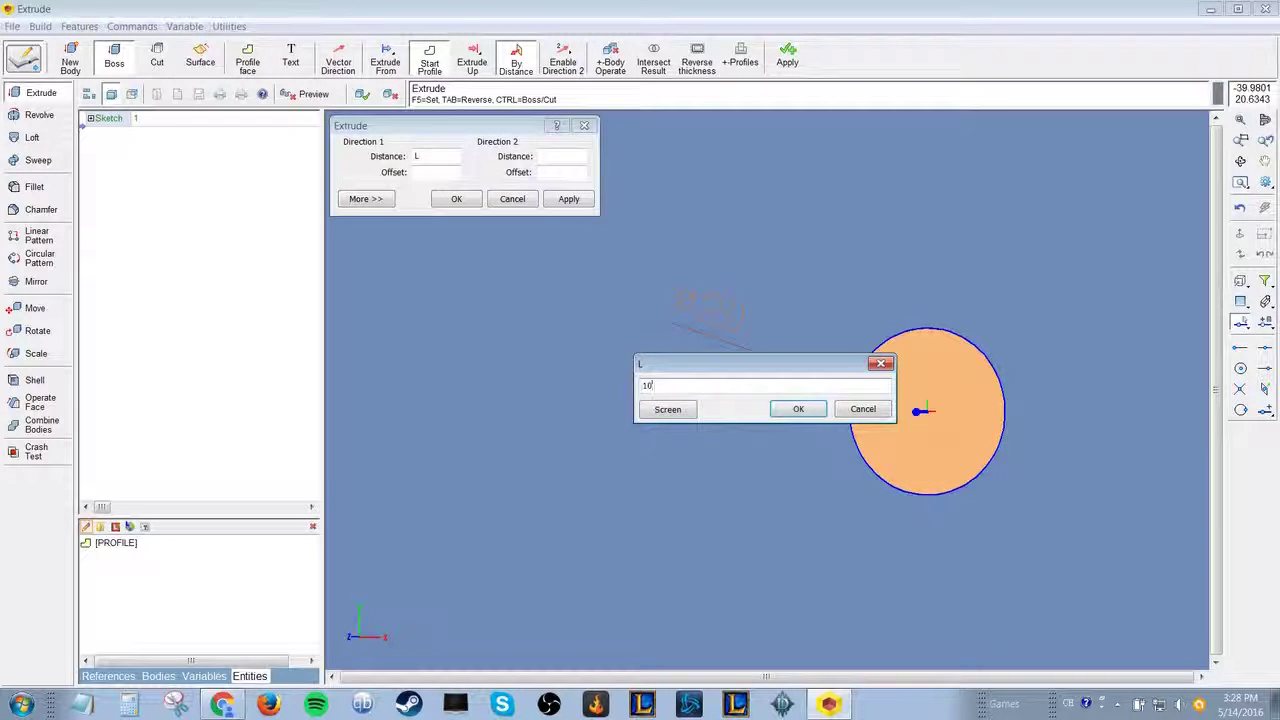
key("Return")
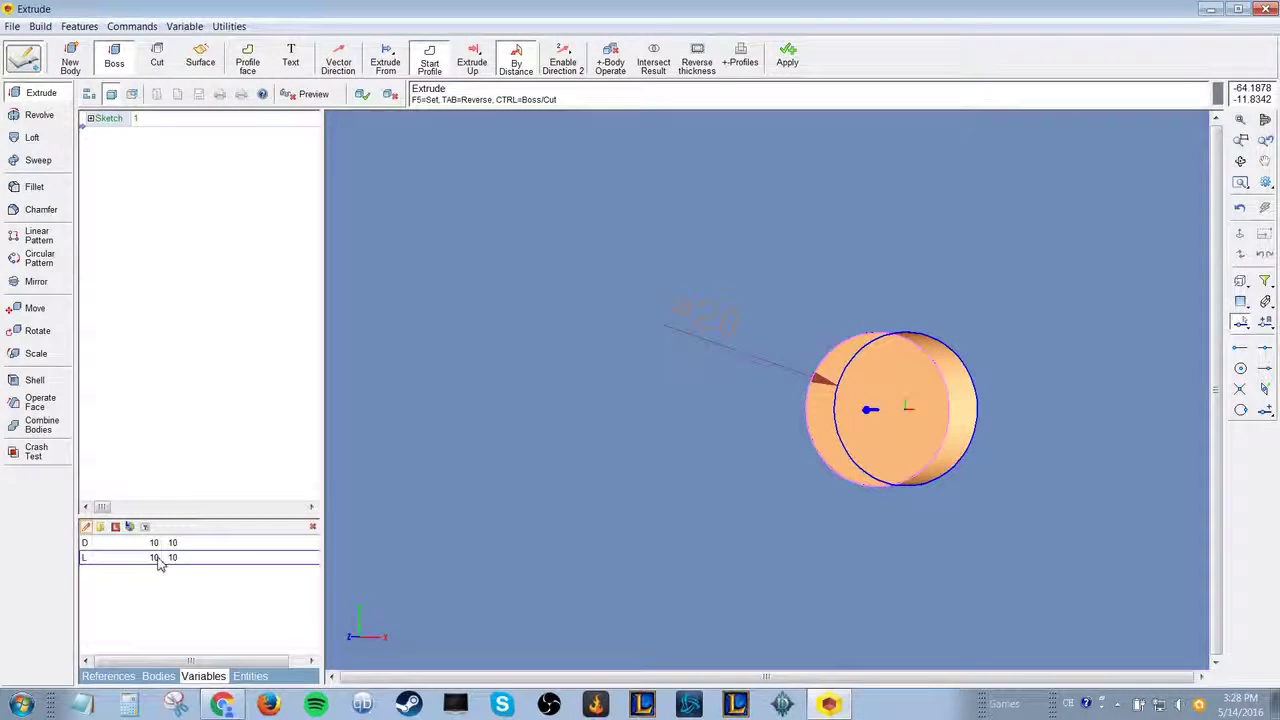
key("Escape")
left_click(692, 409)
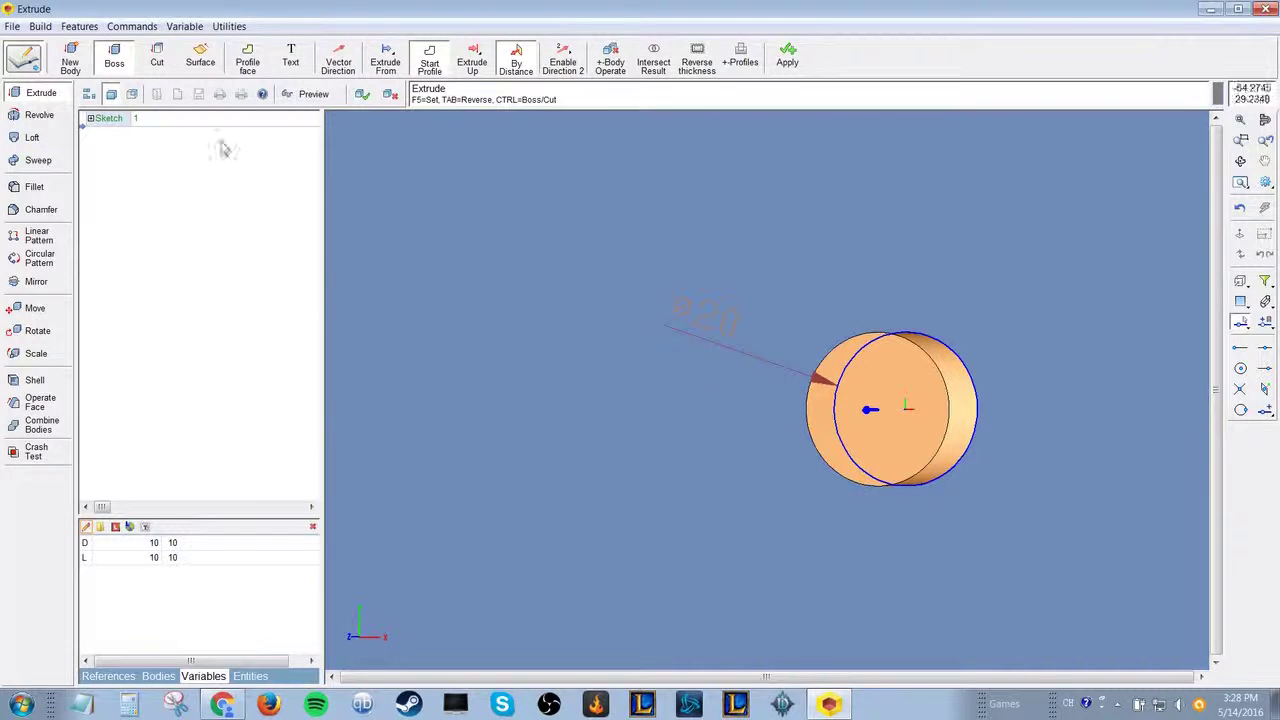
left_click(363, 94)
- Set the variable L to 100 to lengthen the cylinder
mouse_move(657, 271)
middle_mouse_down()
mouse_move(777, 228)
mouse_move(740, 250)
mouse_move(914, 389)
middle_mouse_up()
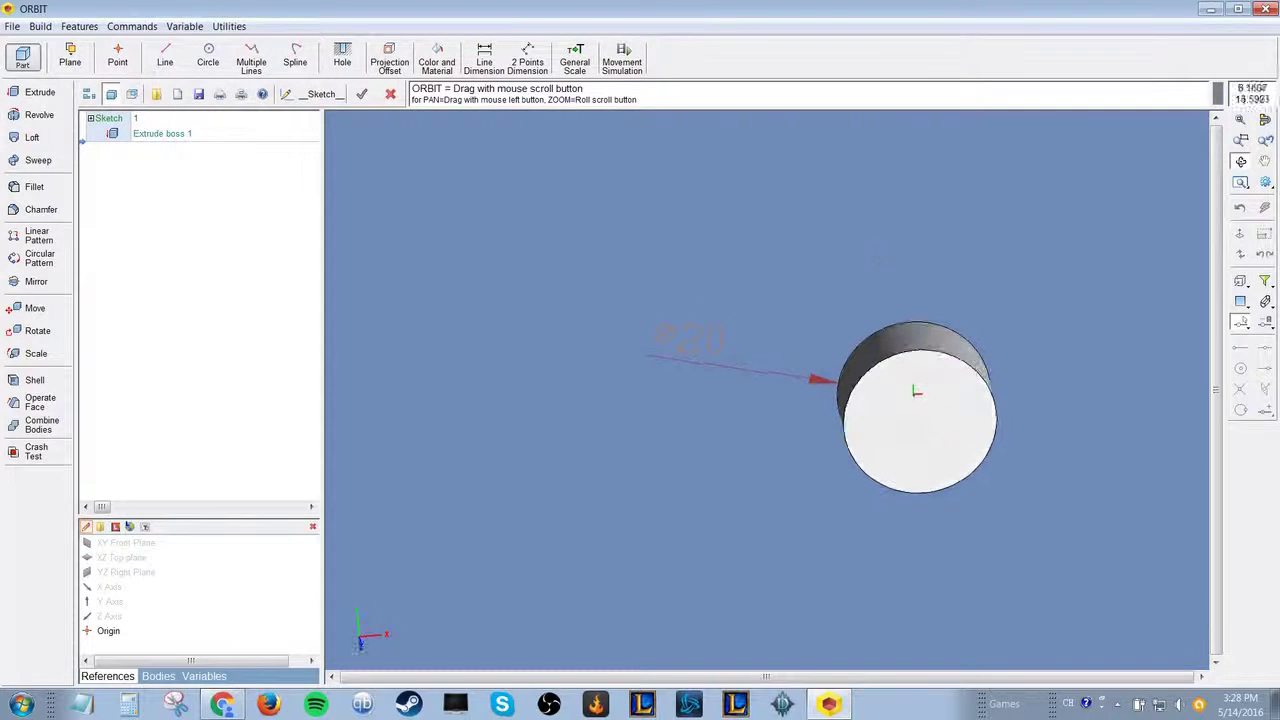
left_click(204, 676)
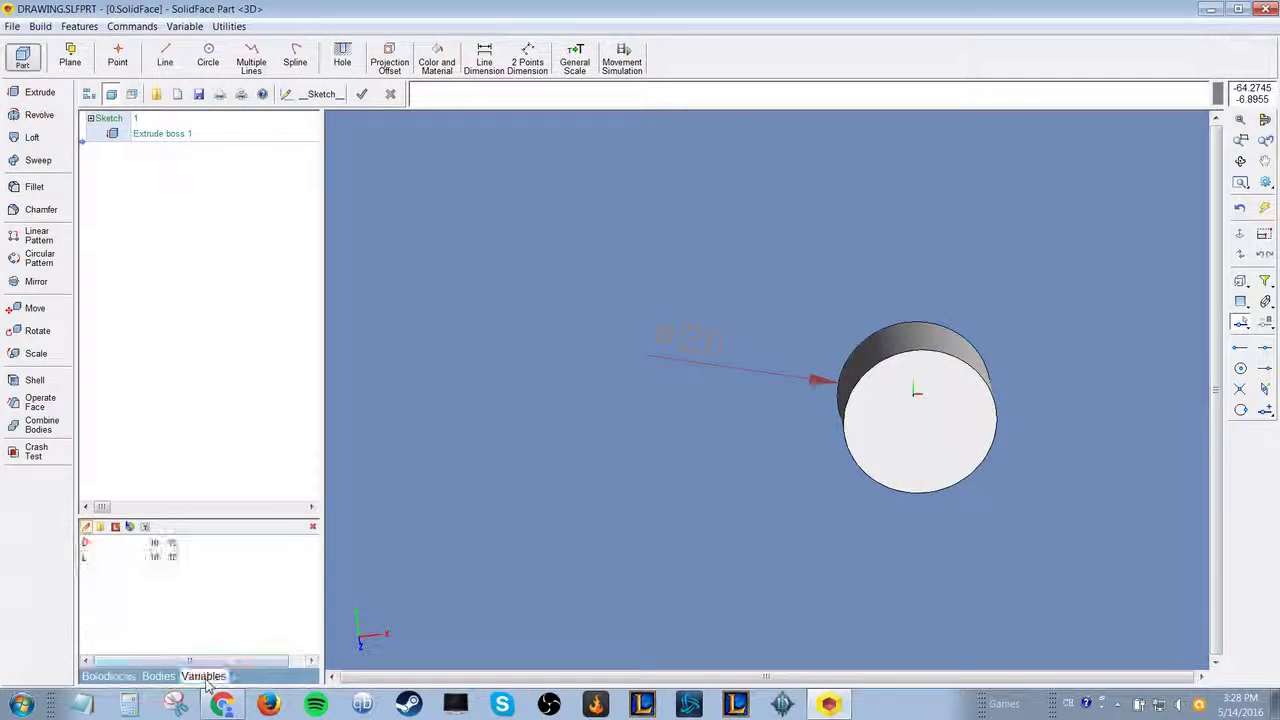
double_click(162, 561)
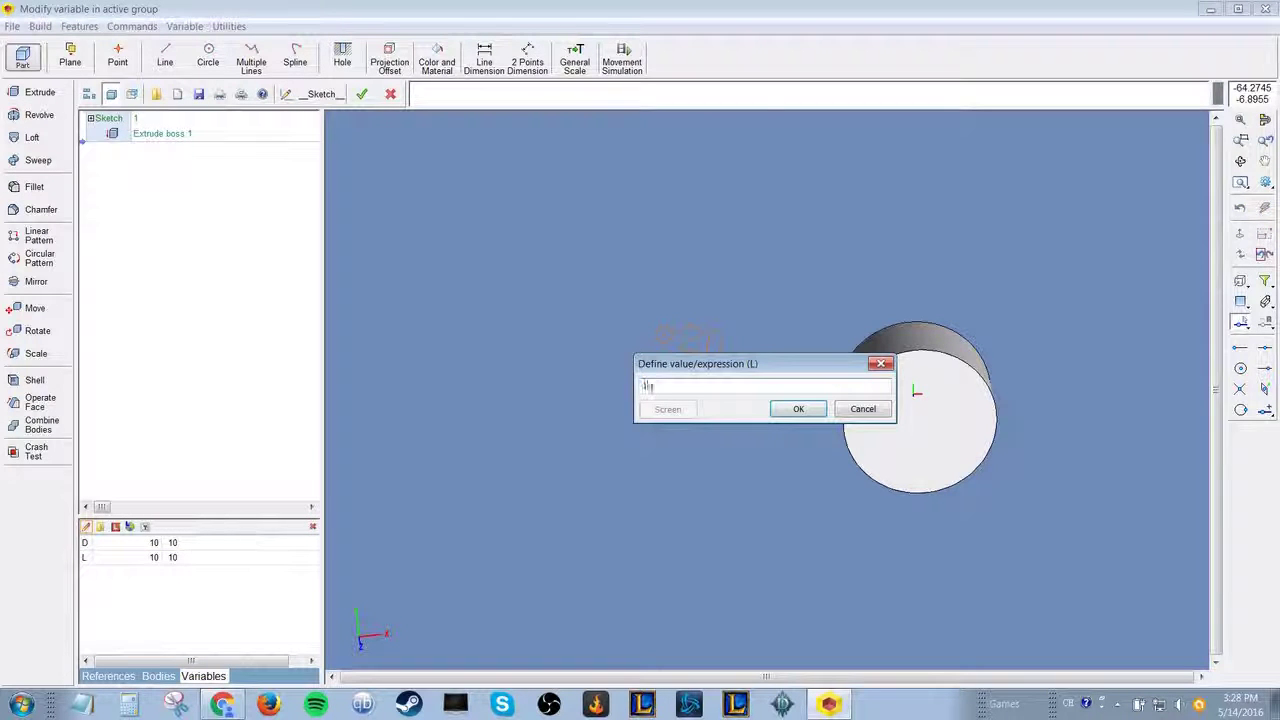
type("100")
key("Return")
- Start a sketch on the cylinder's flat end face and view it head-on
mouse_move(635, 546)
middle_mouse_down()
mouse_move(657, 571)
mouse_move(671, 441)
mouse_move(690, 420)
middle_mouse_up()
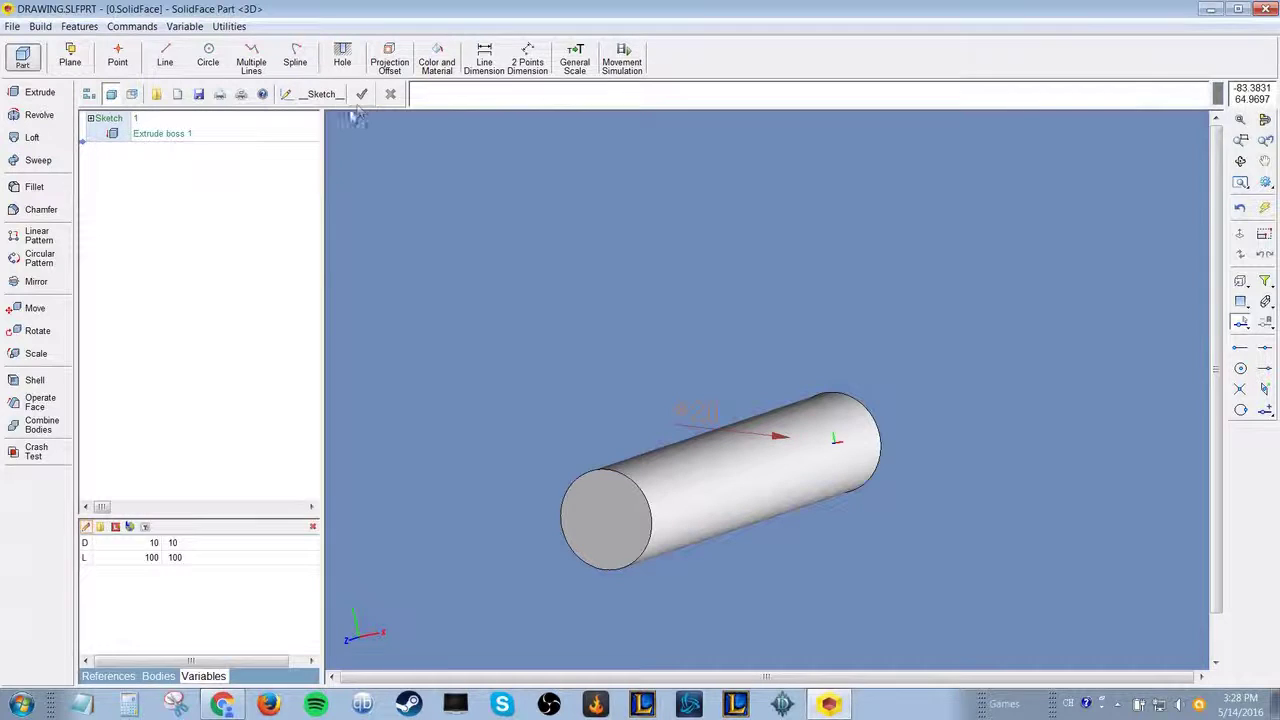
scroll(550, 352, "down", 2)
scroll(550, 352, "up", 1)
middle_click_drag(474, 391, 484, 384)
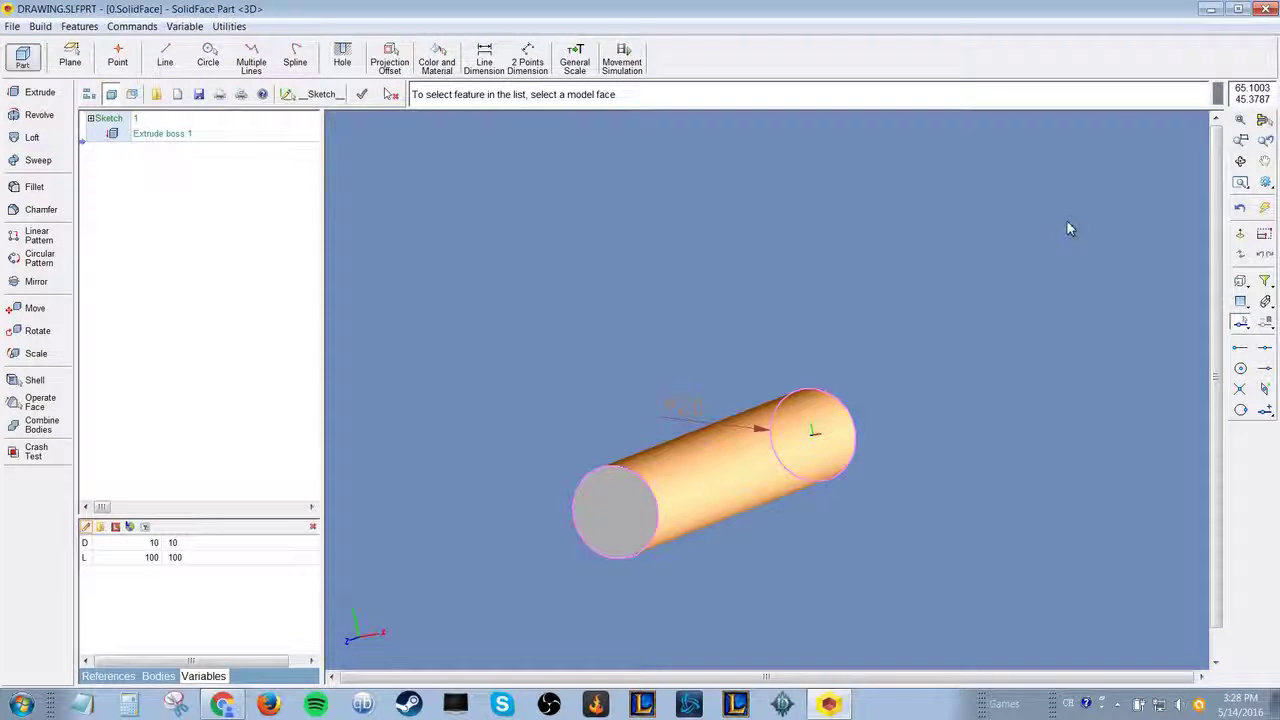
left_click(162, 135)
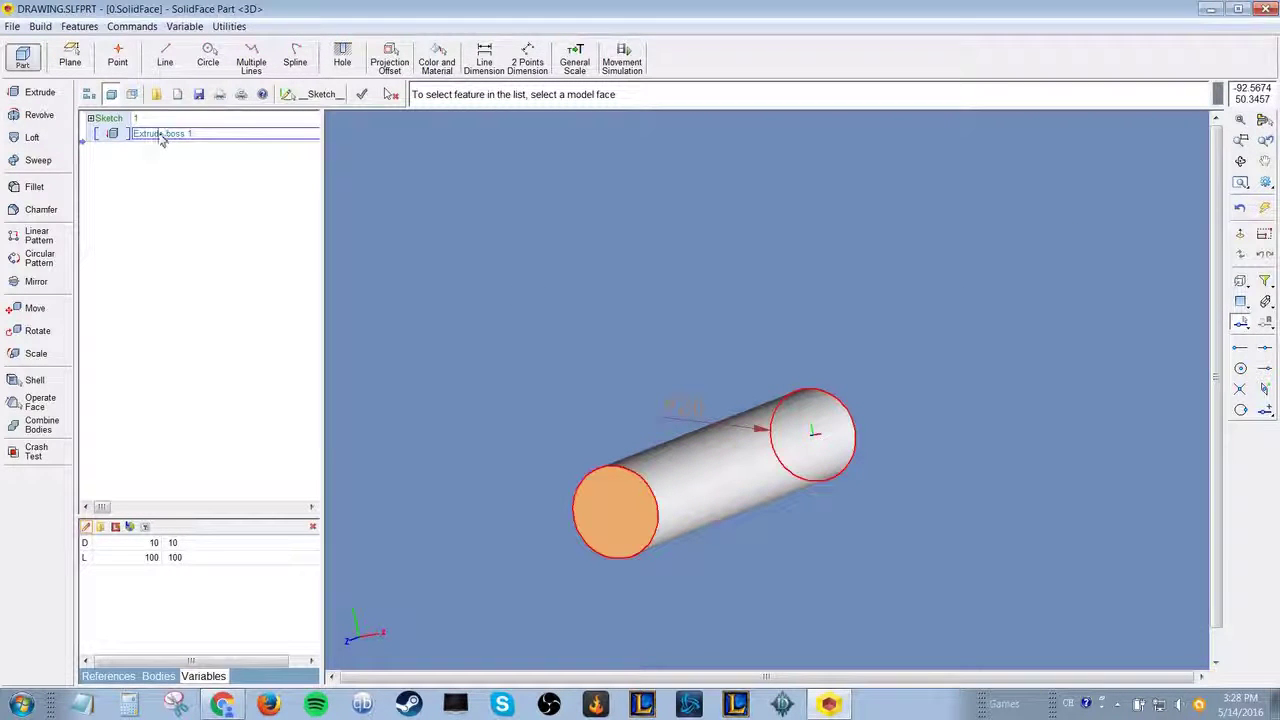
left_click(321, 94)
left_click(1240, 233)
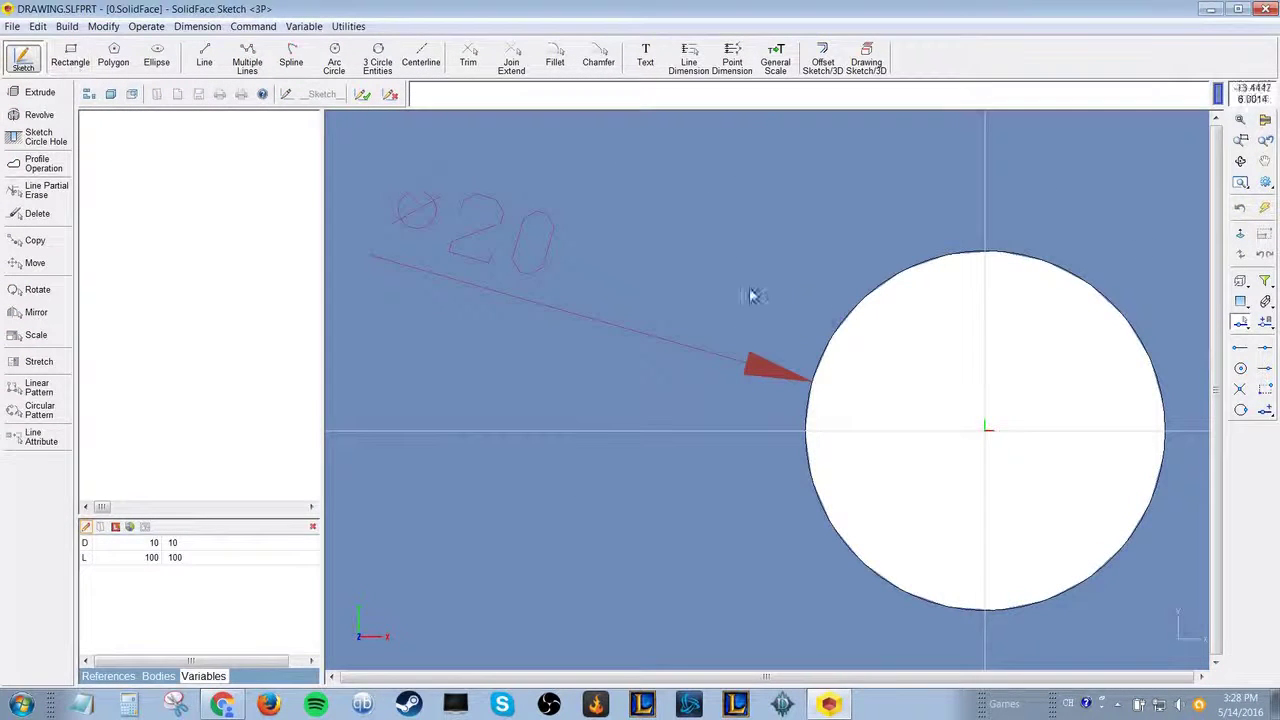
scroll(960, 355, "down", 3)
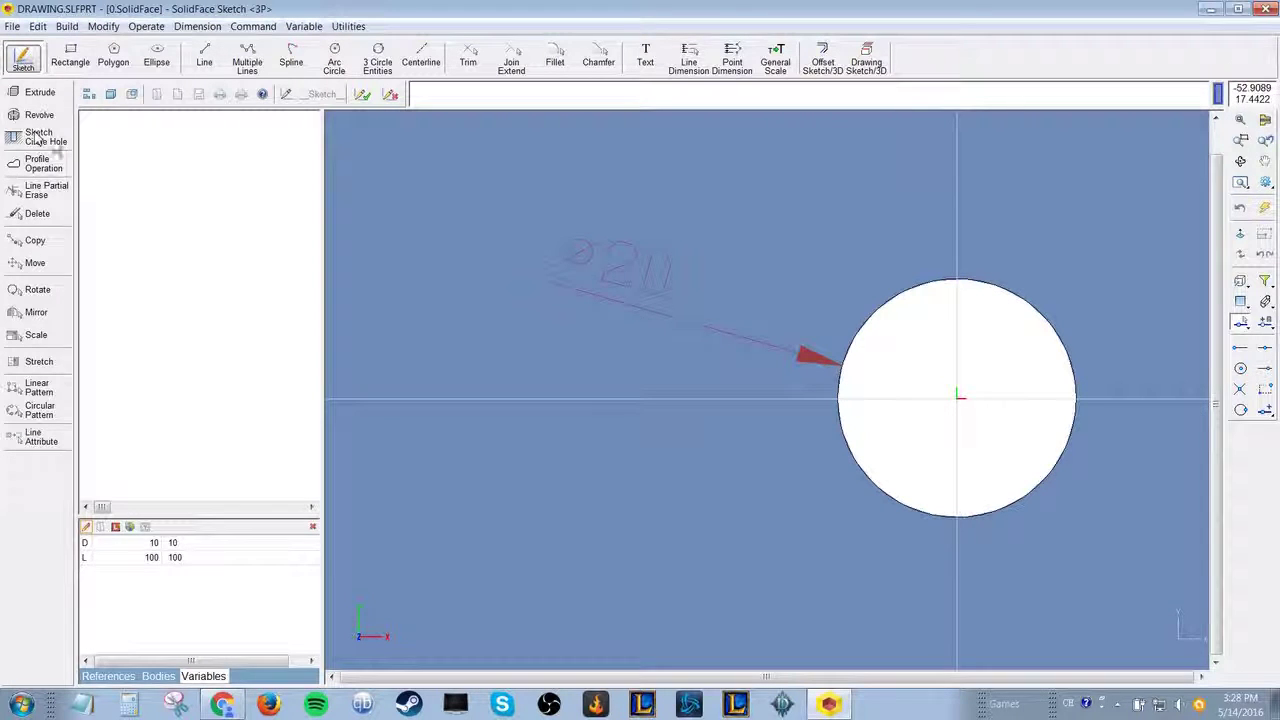
- Sketch a circle about 31.9 mm in diameter concentric with the cylinder, and place its diameter dimension outside it
left_click(335, 60)
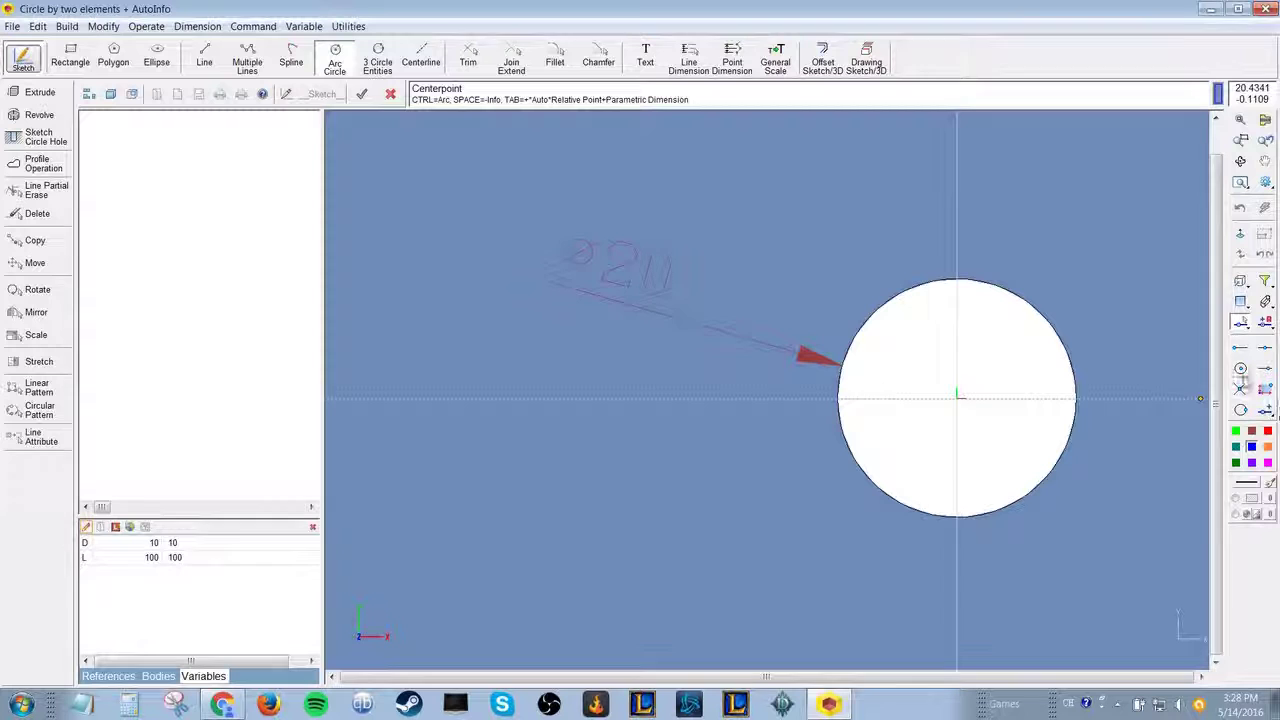
left_click(1066, 348)
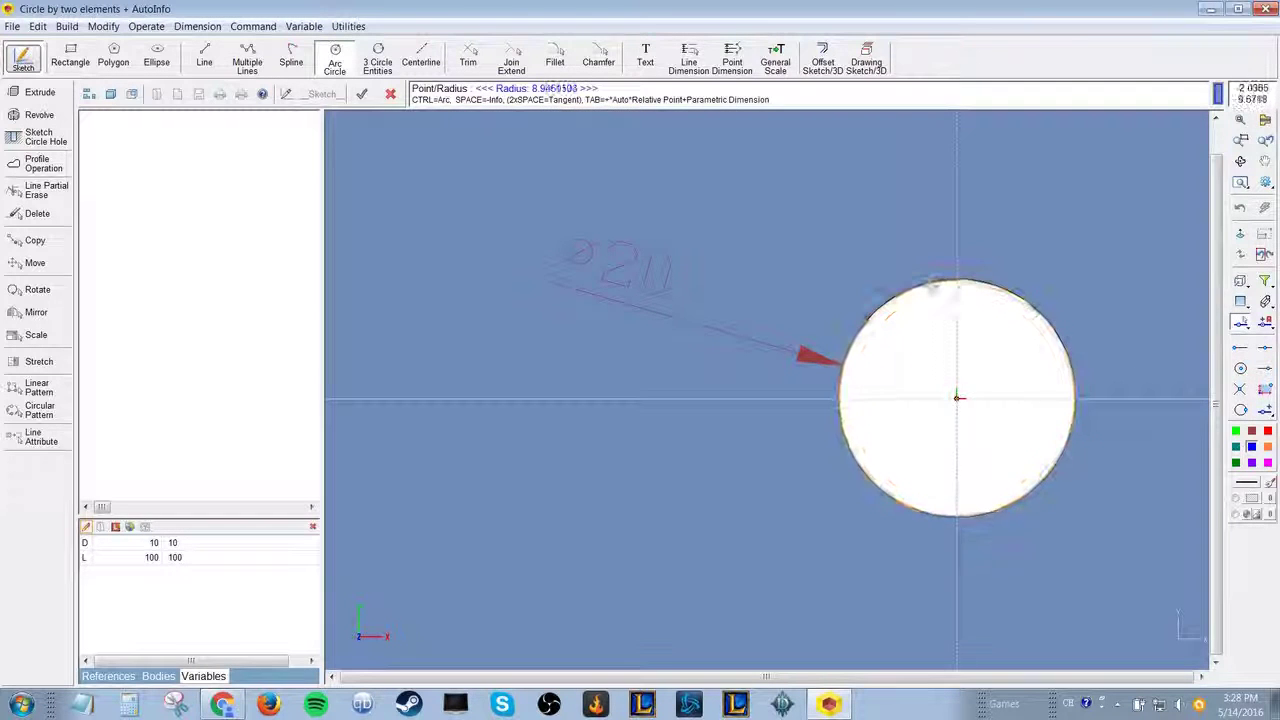
left_click(843, 249)
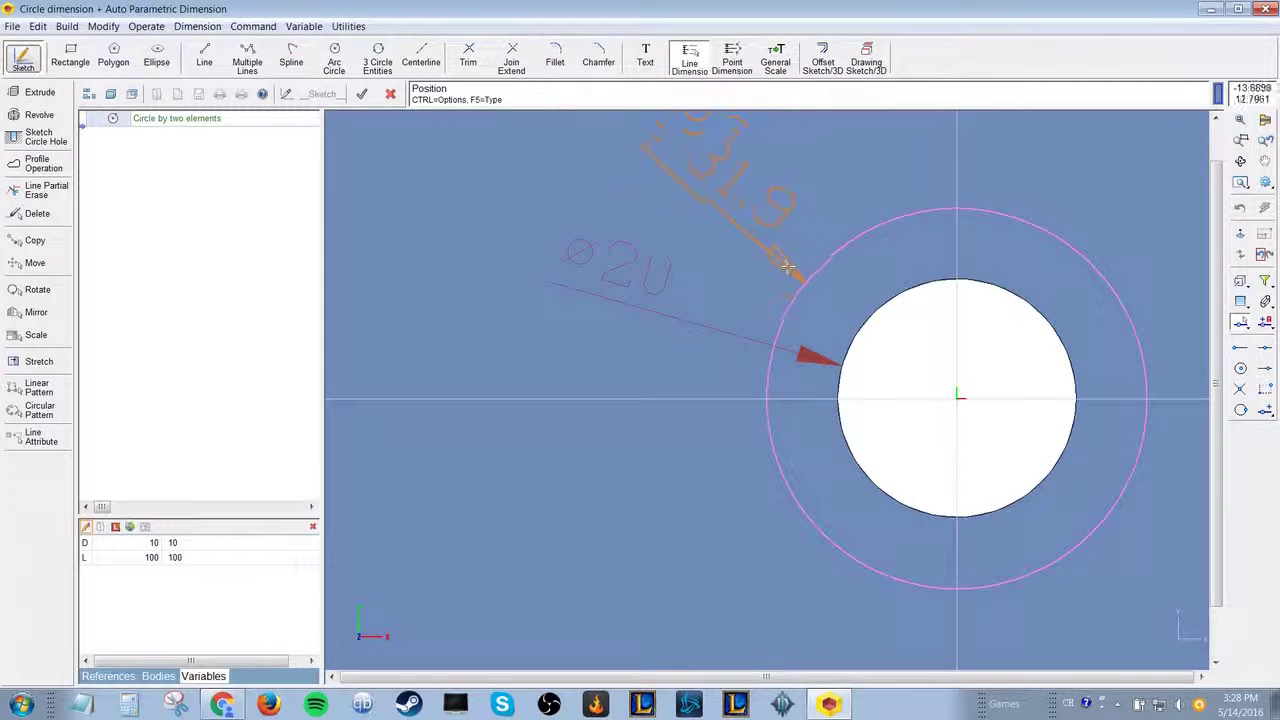
left_click(775, 250)
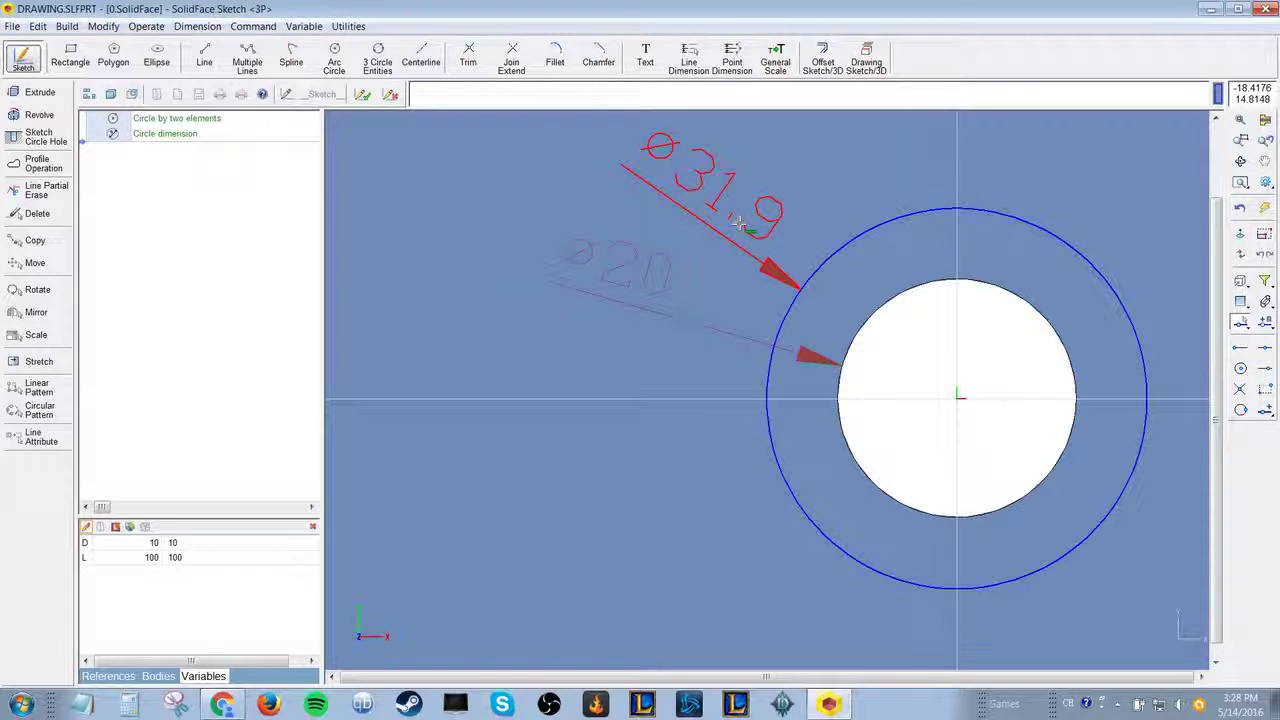
- Drive the outer circle's radius with a new variable De with the value 15, and close the sketch
left_click(739, 224)
type("0")
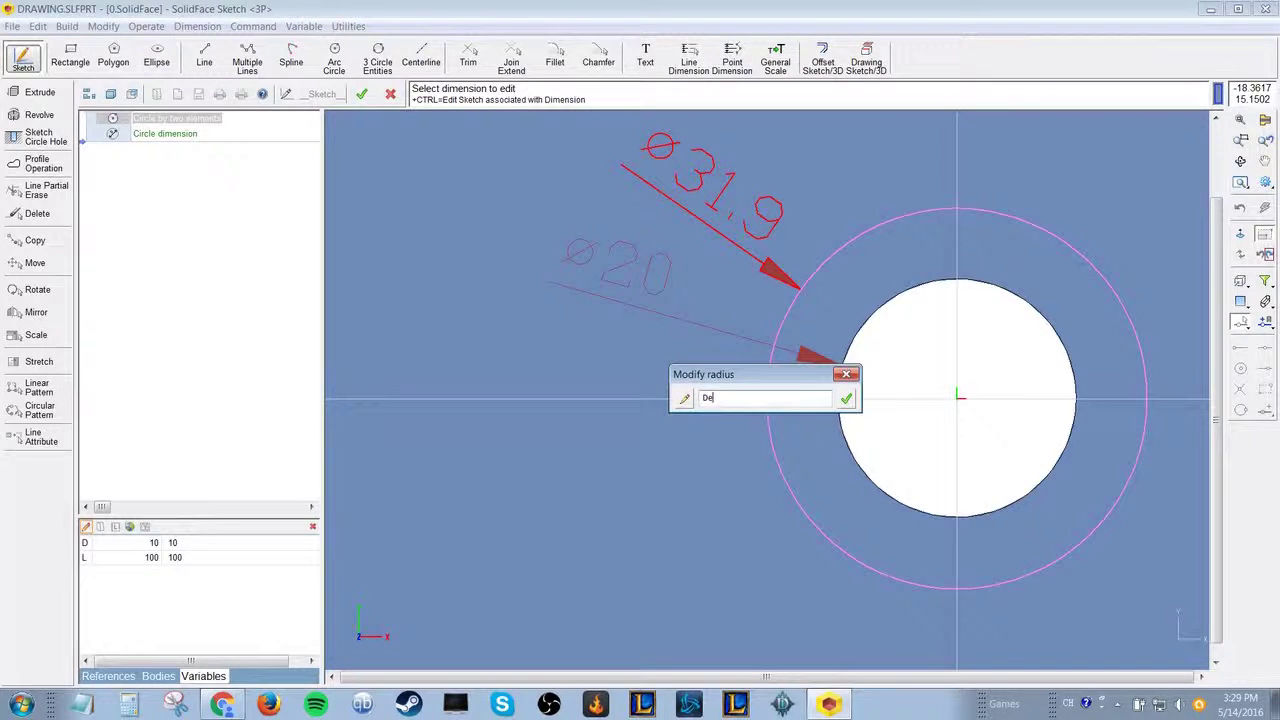
key("Return")
left_click(673, 408)
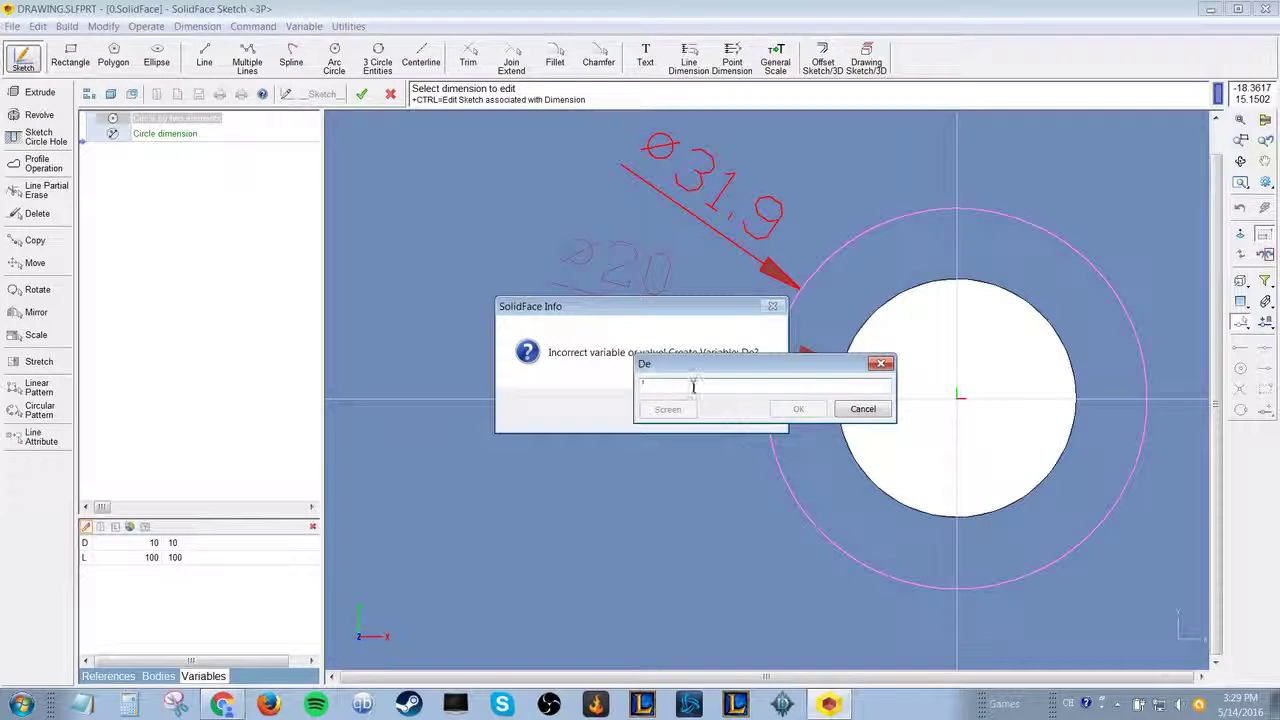
type("15")
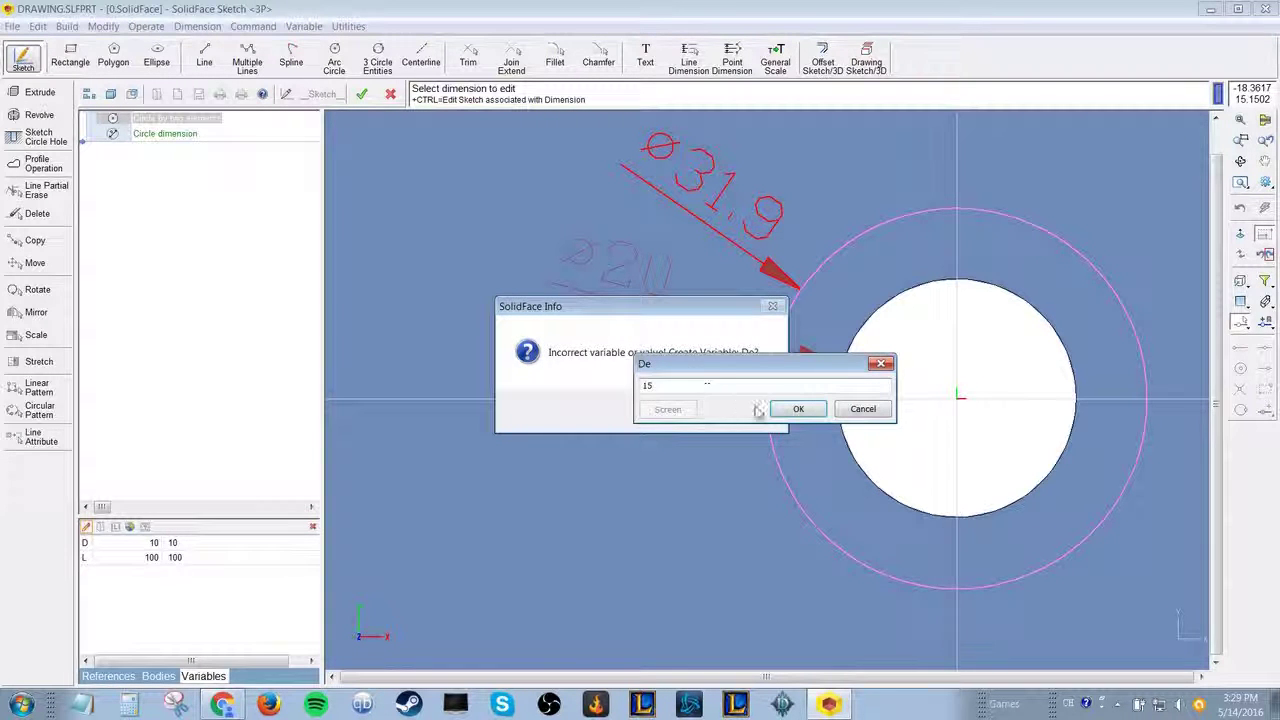
left_click(798, 408)
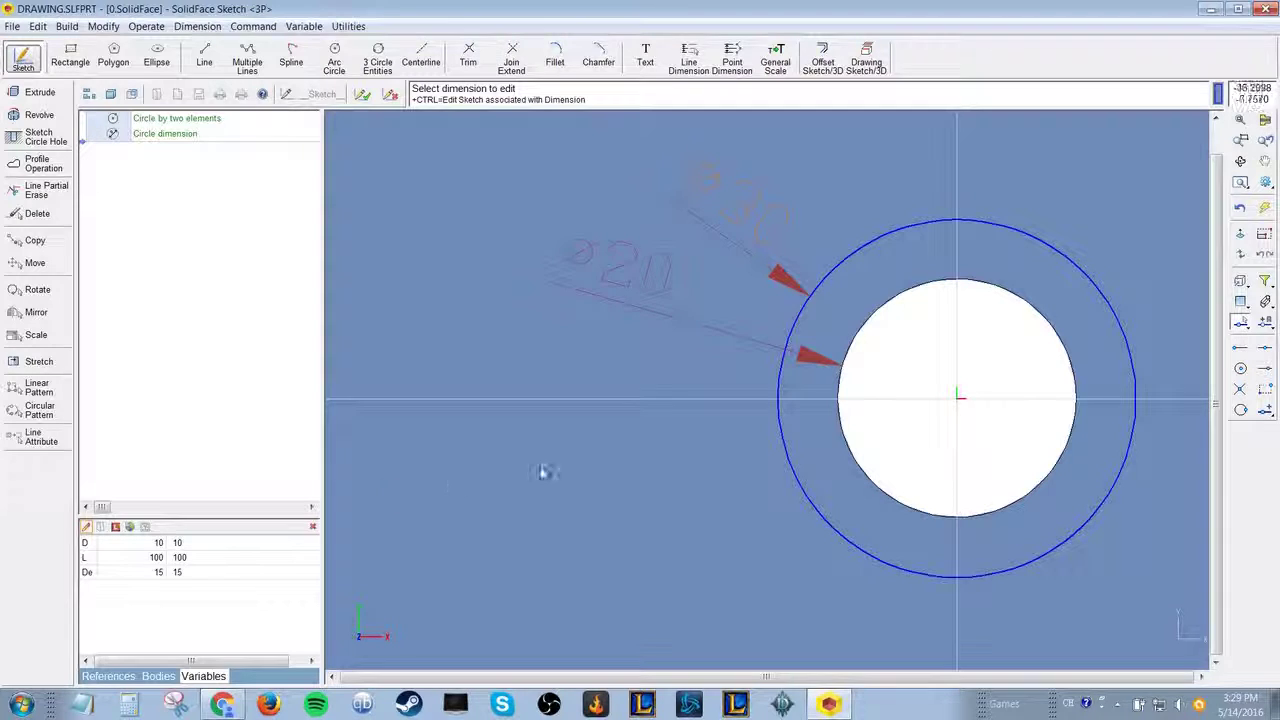
scroll(777, 395, "down", 1)
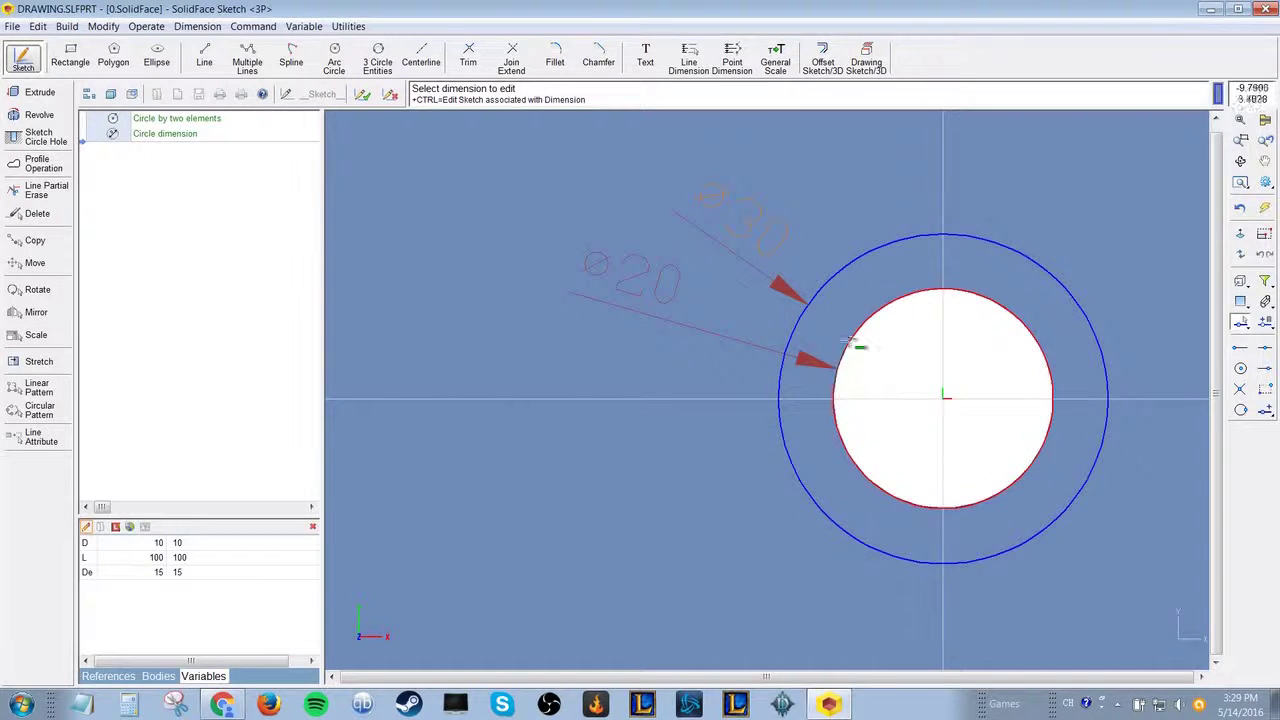
left_click(360, 96)
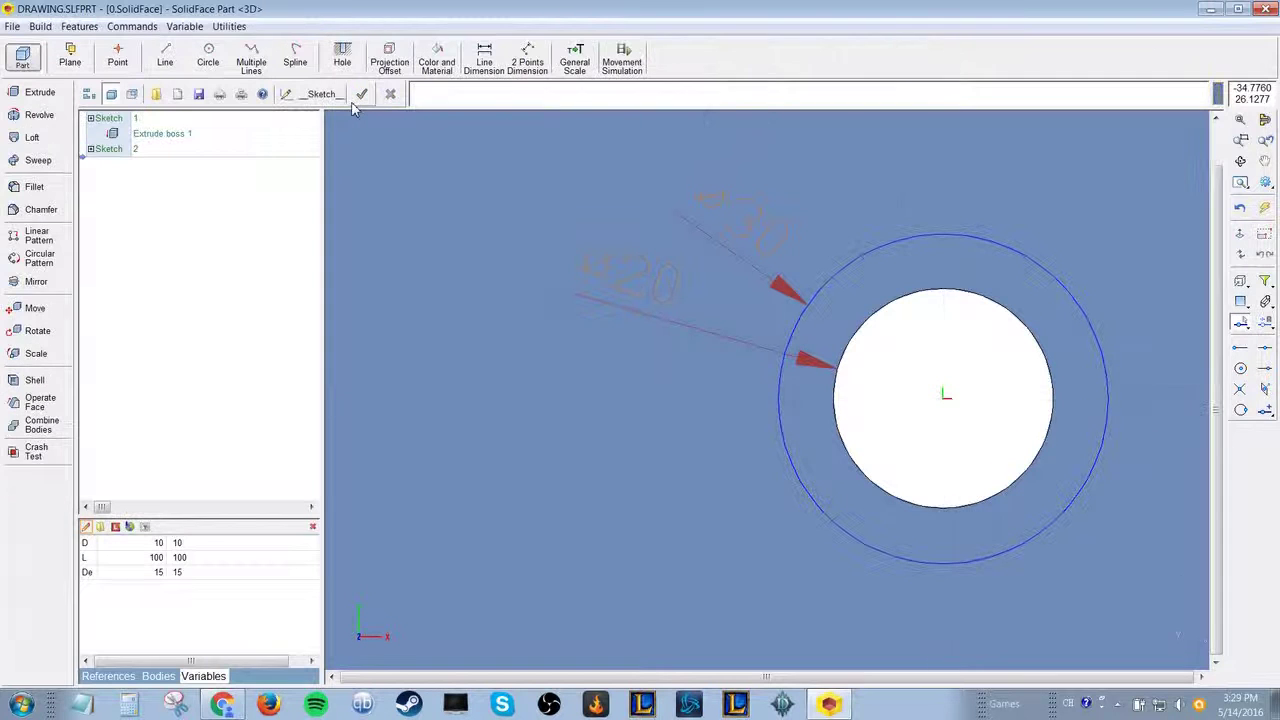
- Set the boss extrusion distance to a new variable Lx with the value 10
left_click(102, 136)
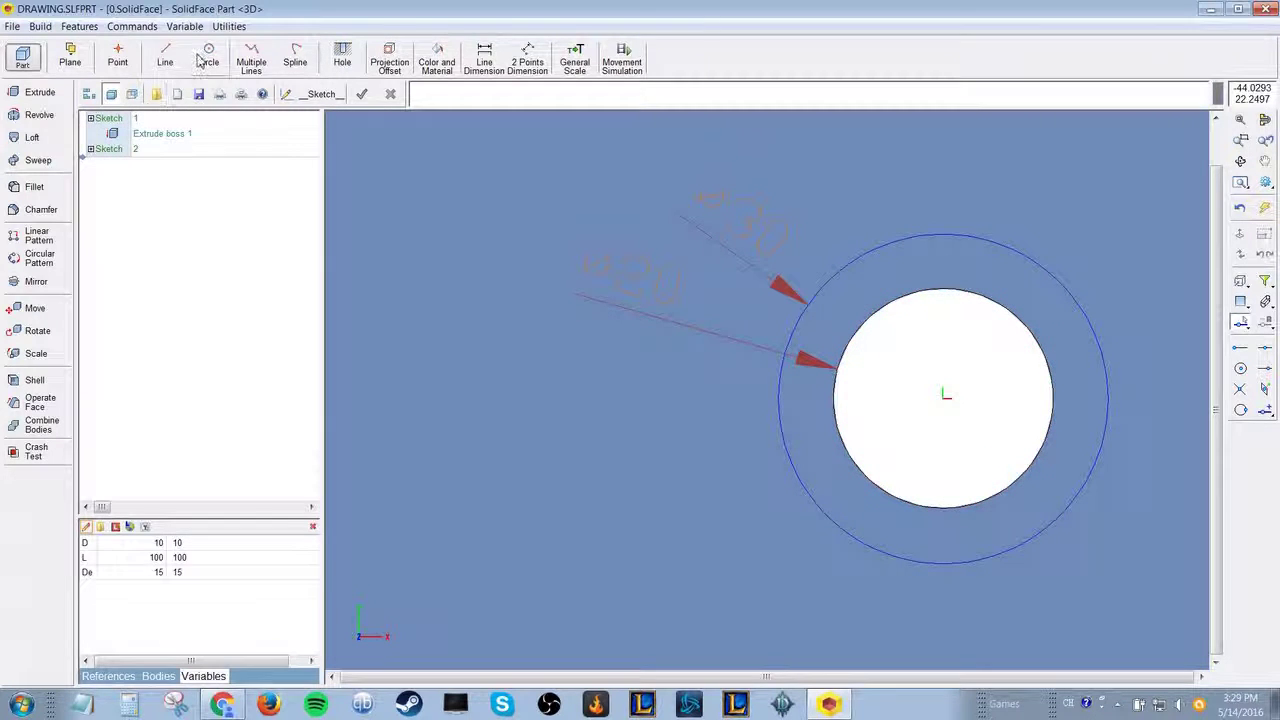
left_click(40, 93)
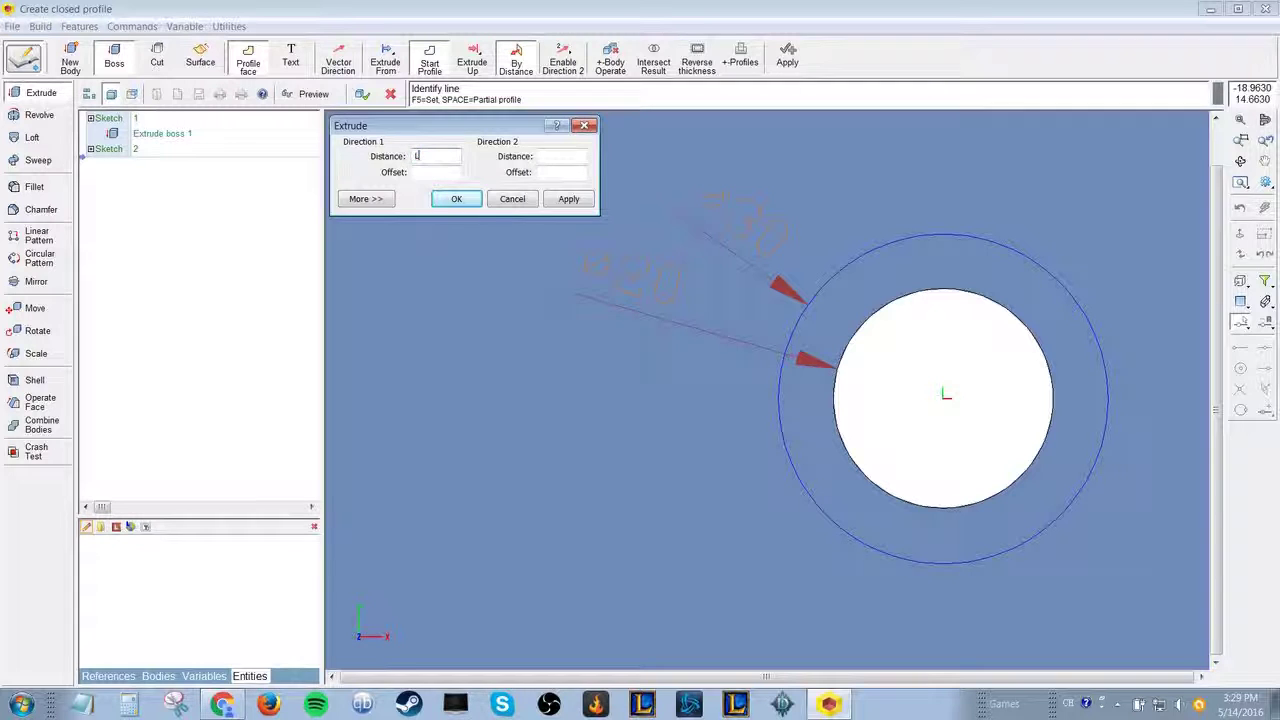
left_click(452, 199)
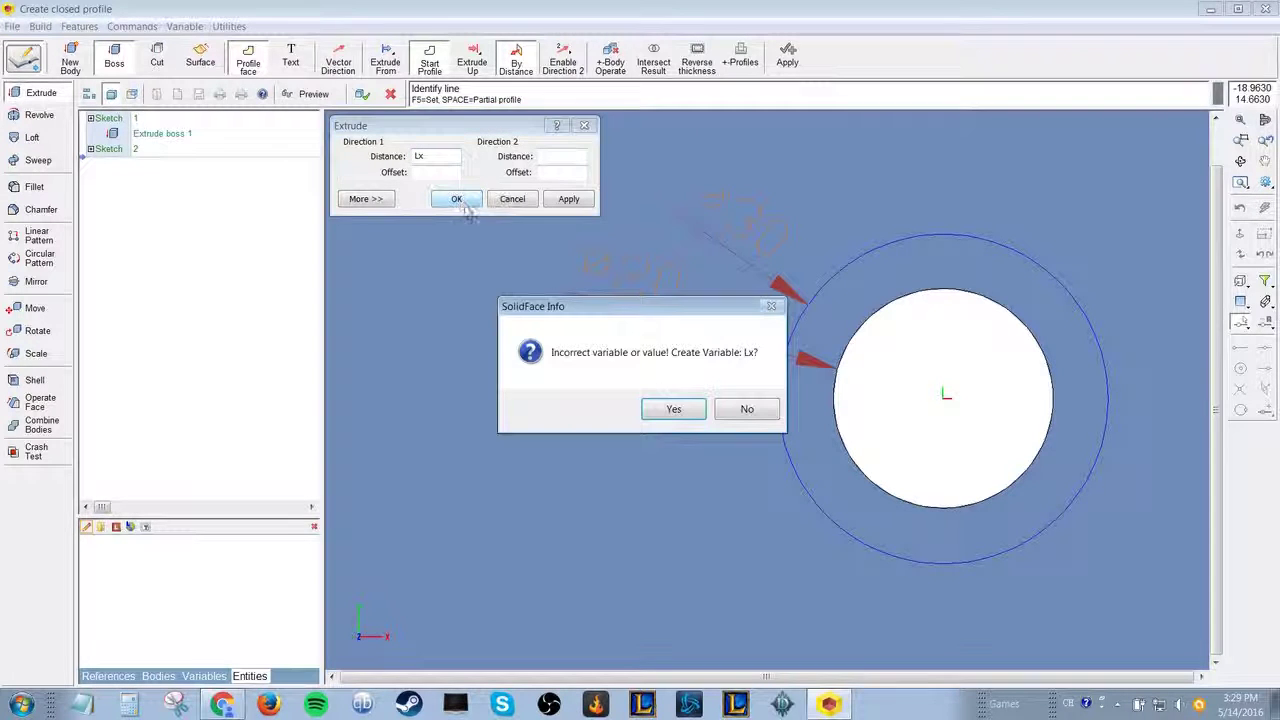
left_click(690, 408)
type("10")
left_click(813, 409)
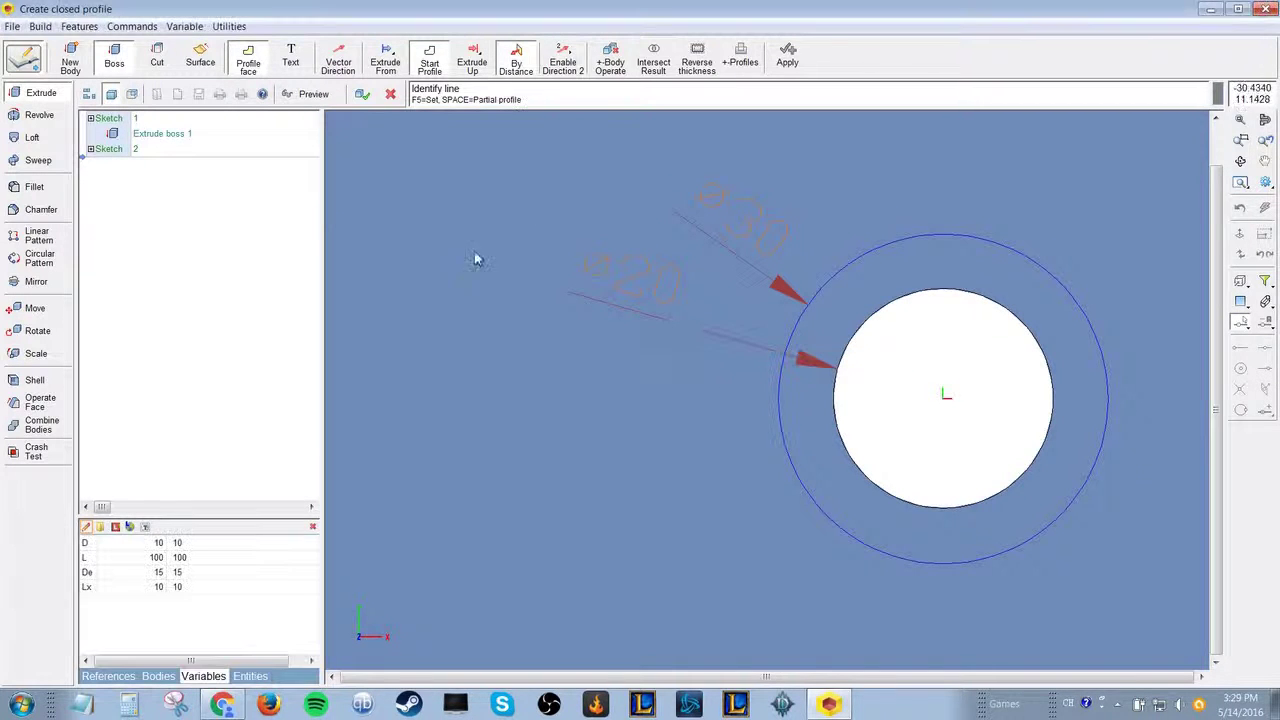
left_click(362, 94)
- Extrude the larger circle on the cylinder's end face as a boss by the distance Lx, away from the cylinder
middle_click_drag(823, 206, 522, 230)
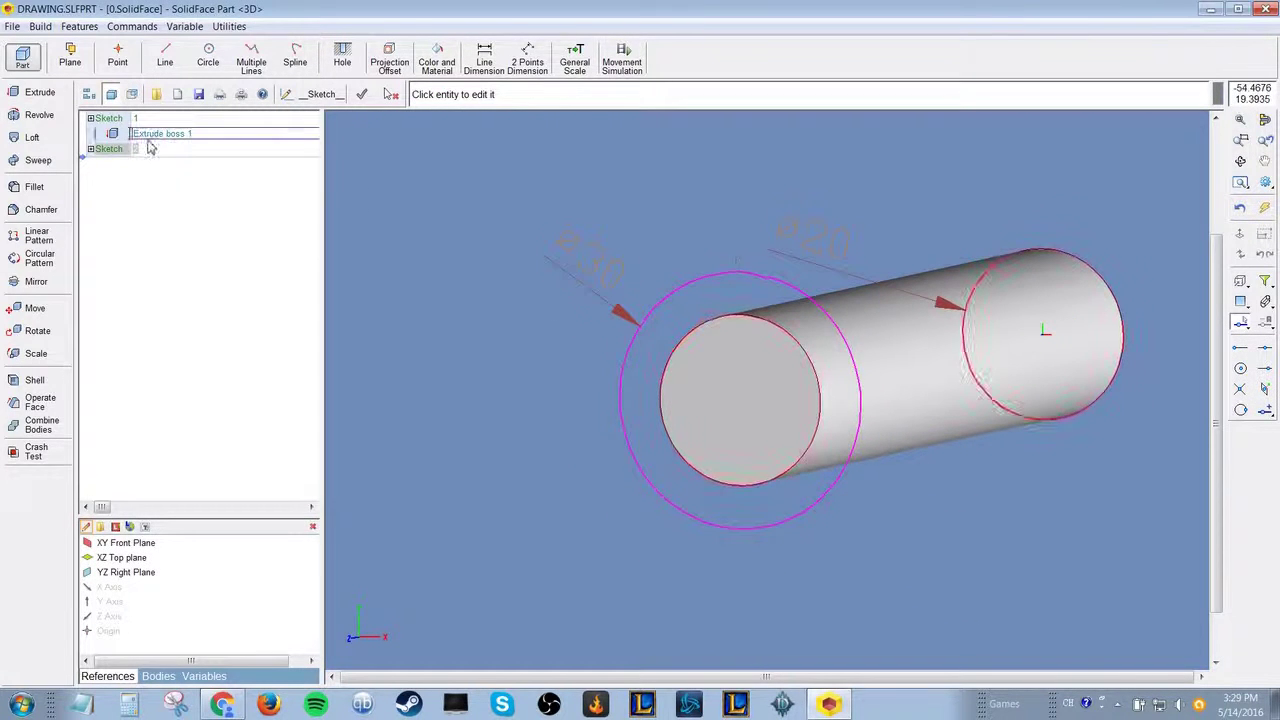
left_click(90, 148)
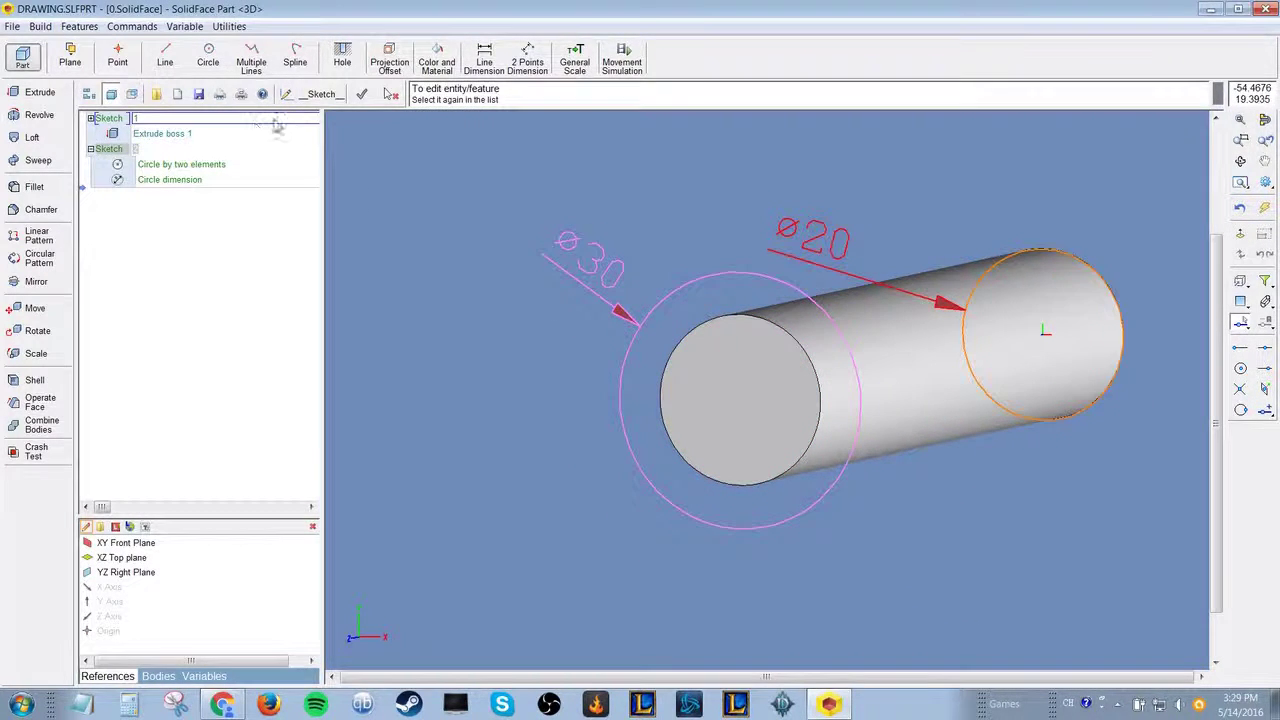
left_click(40, 92)
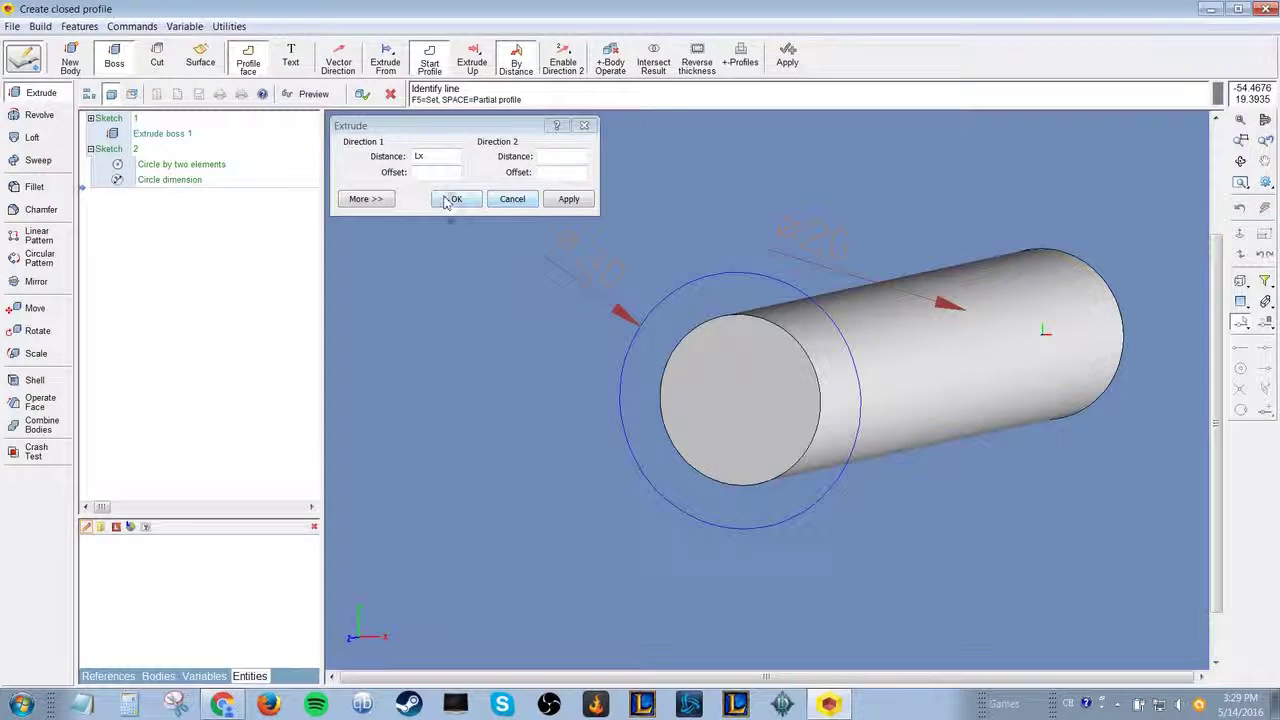
left_click(745, 272)
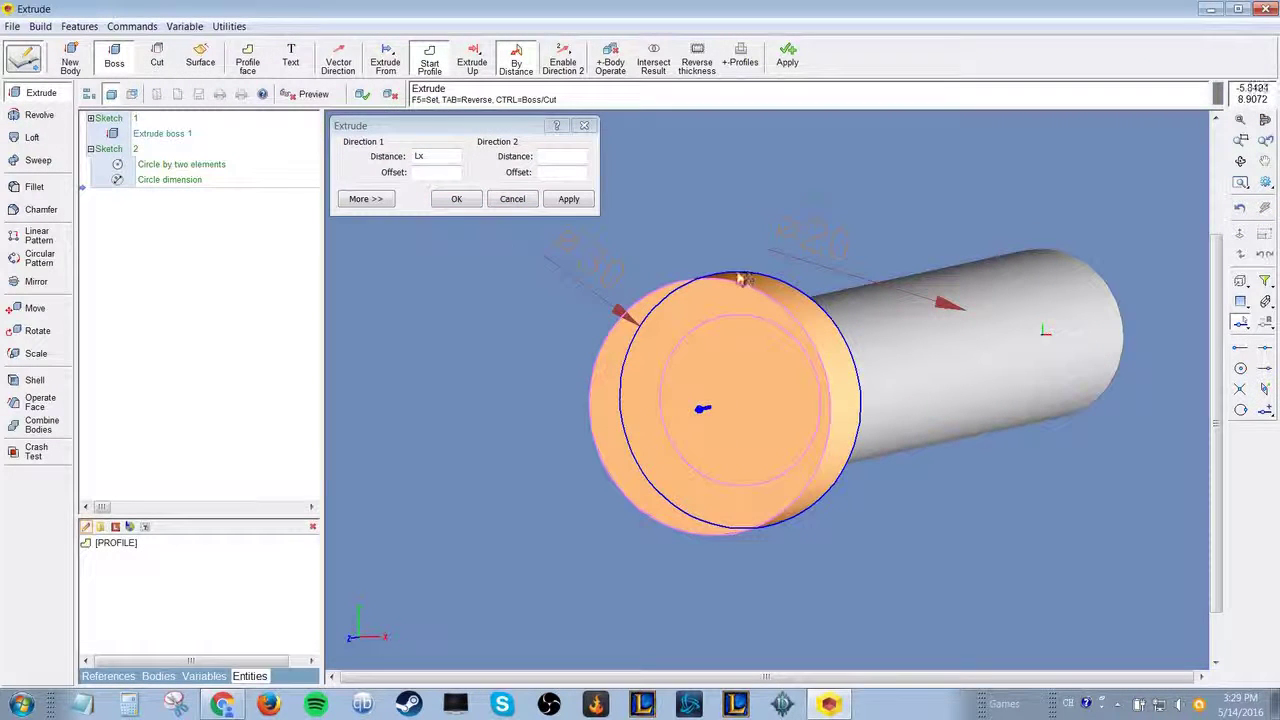
left_click(456, 199)
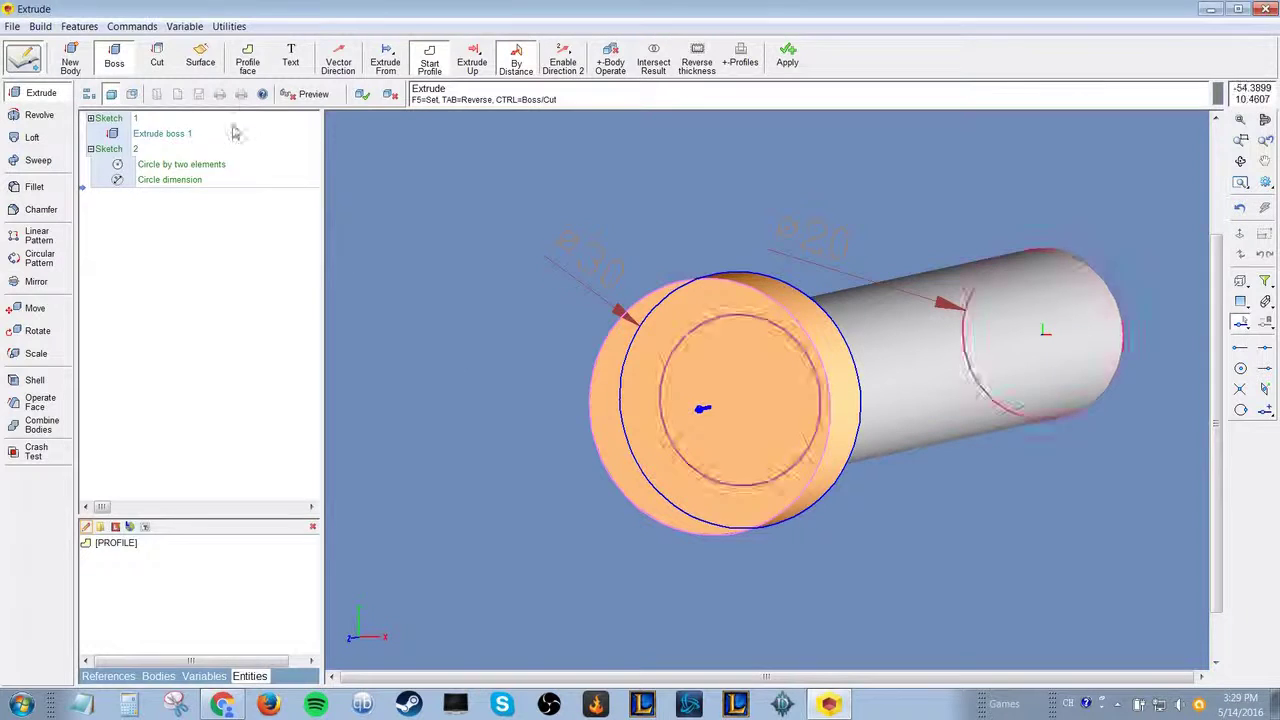
left_click(362, 94)
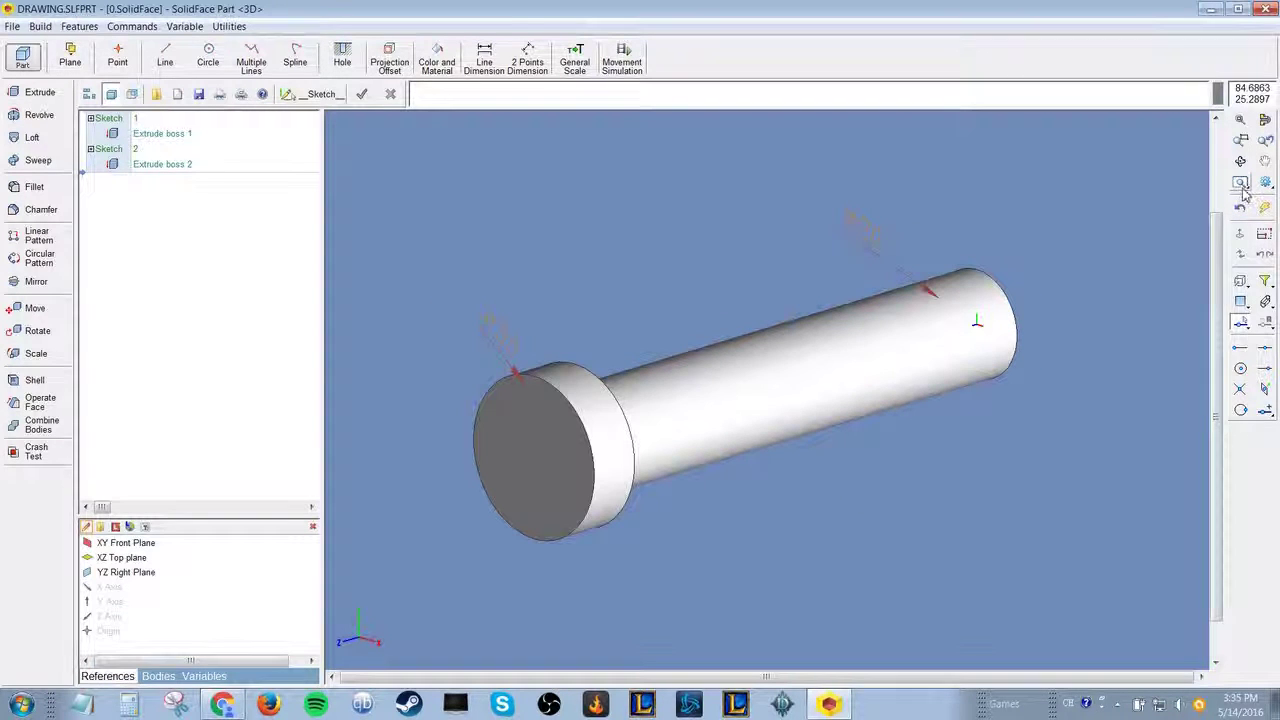
- Define the first insertion mate as Concentric on the shaft's long cylindrical face, with the default normal face
right_click(1246, 193)
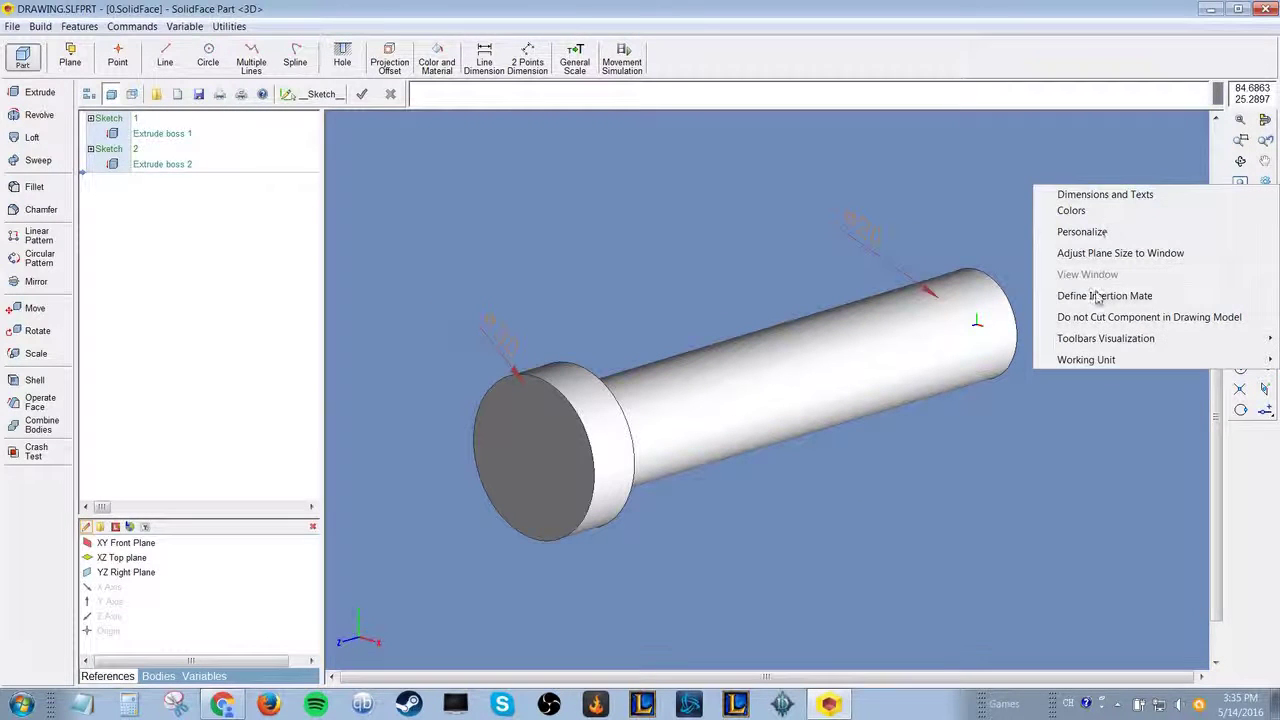
left_click(1097, 296)
middle_click_drag(758, 297, 640, 290)
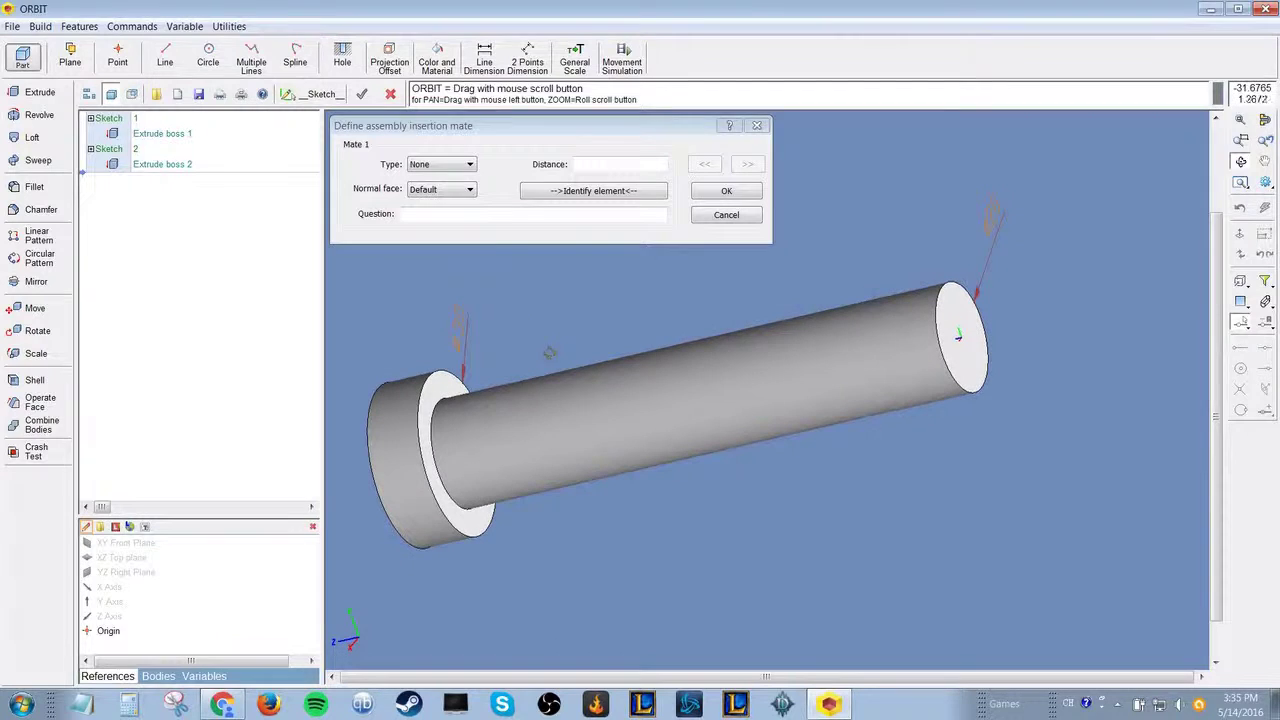
left_click(441, 164)
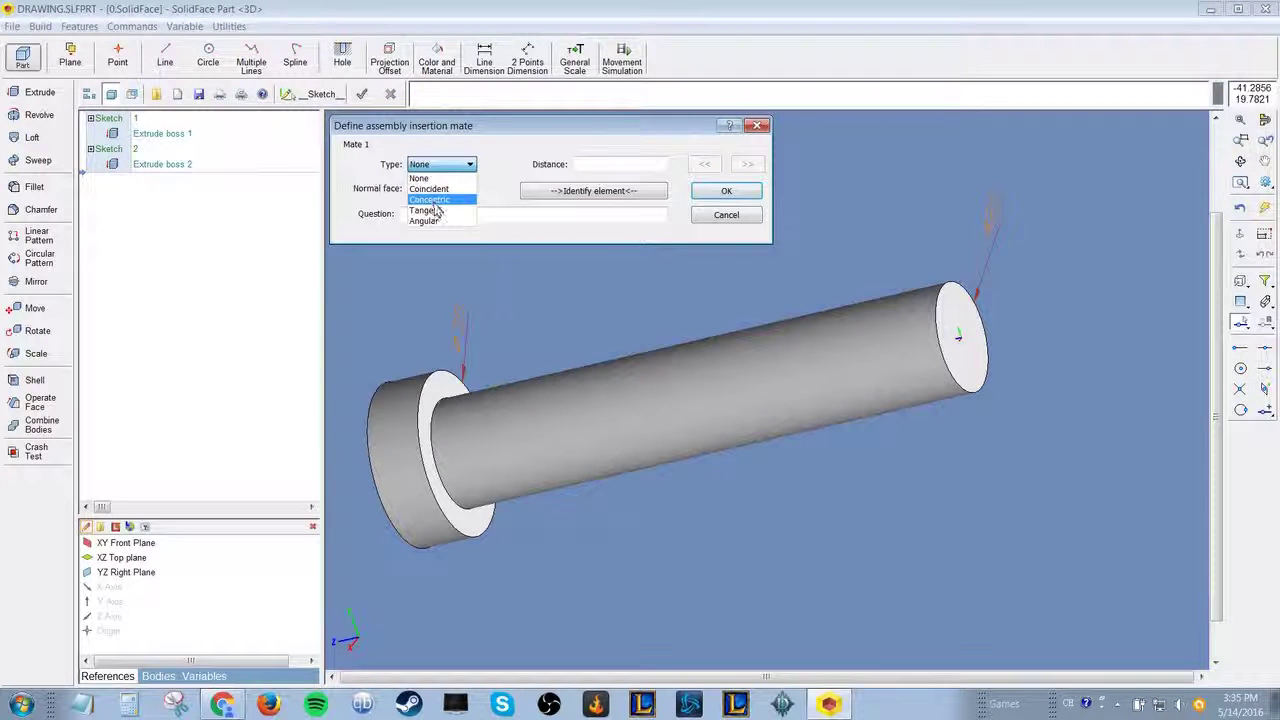
left_click(430, 200)
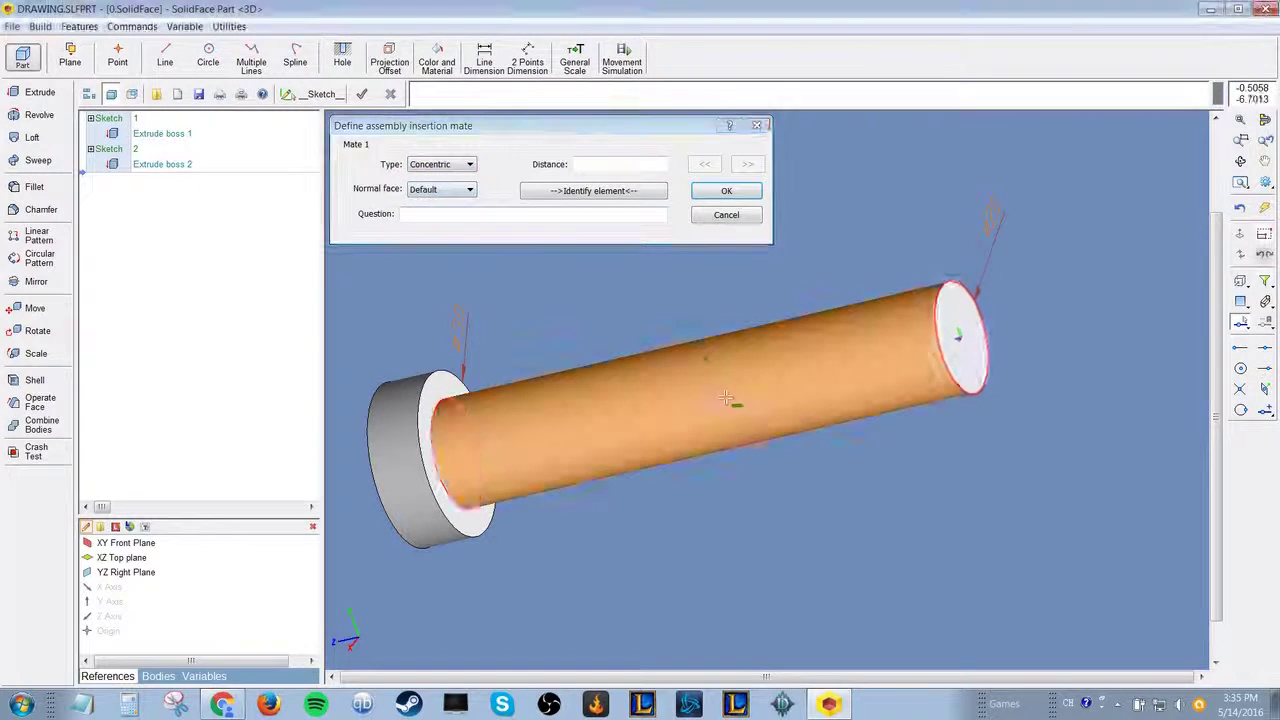
left_click(468, 190)
left_click(466, 192)
left_click(592, 191)
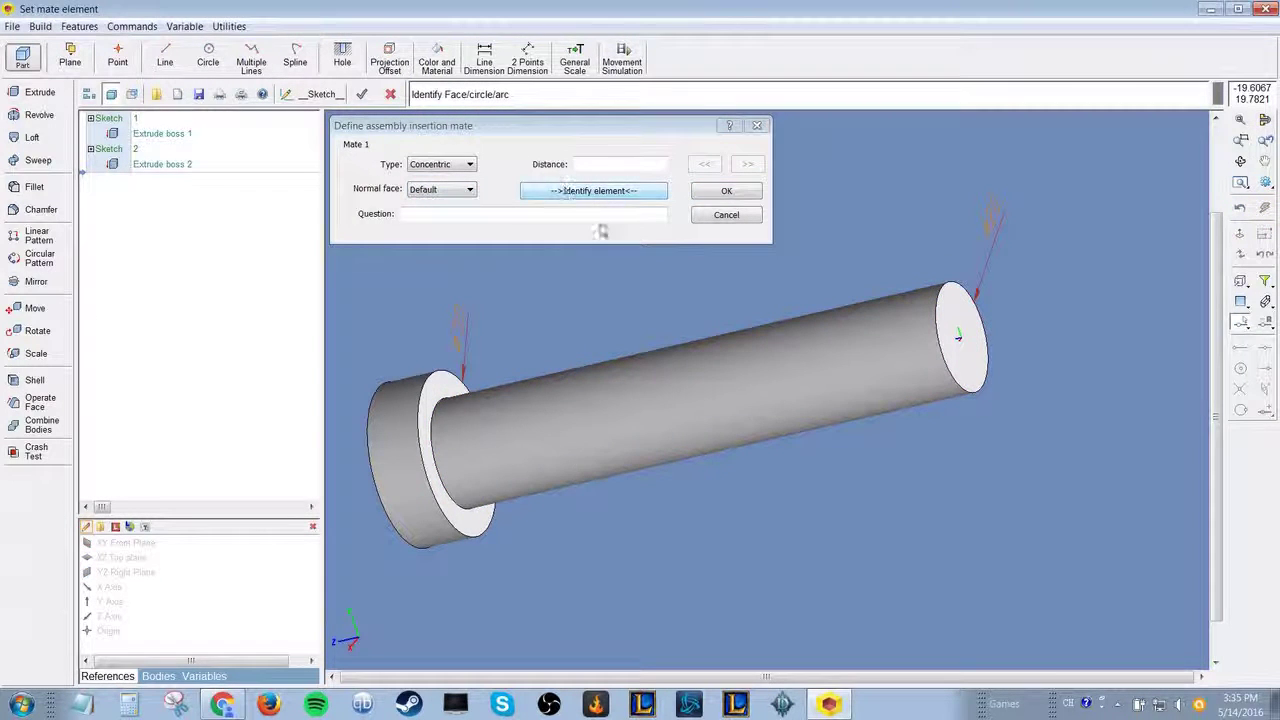
left_click(636, 357)
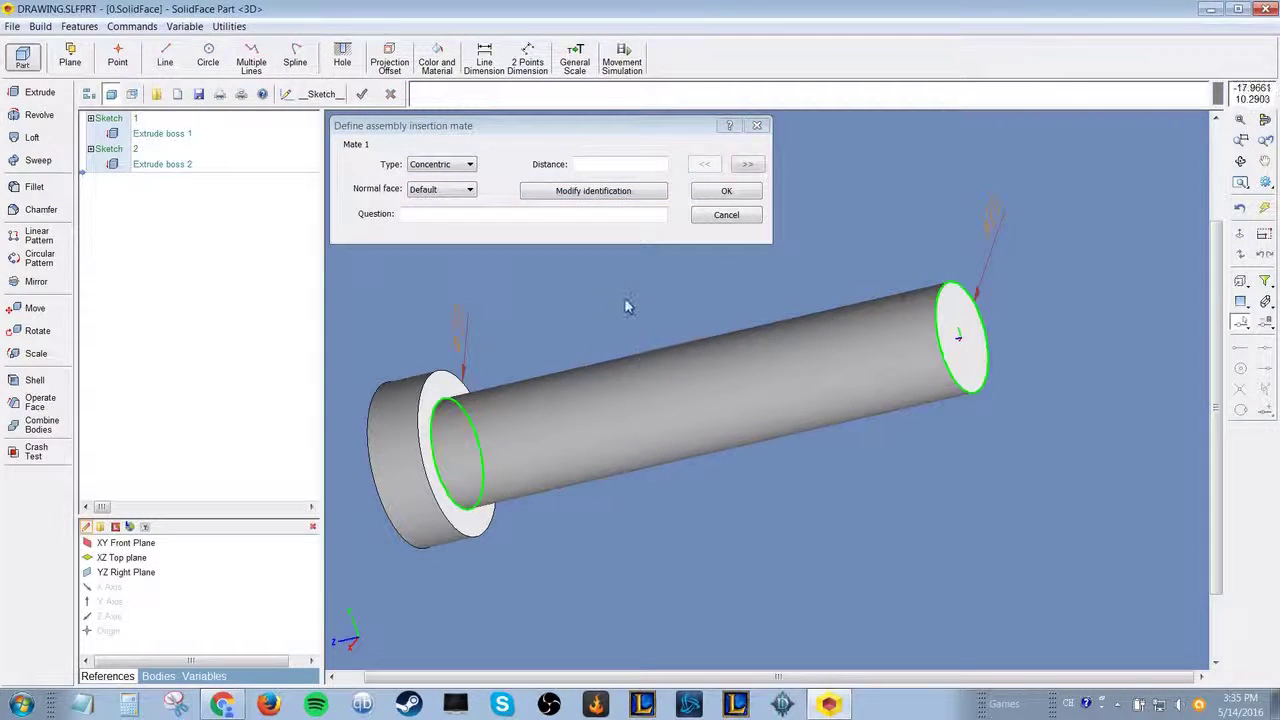
- Define a second insertion mate as Coincident on the head's ring face around the shaft, and accept both mates
middle_click_drag(624, 290, 680, 320)
left_click(747, 164)
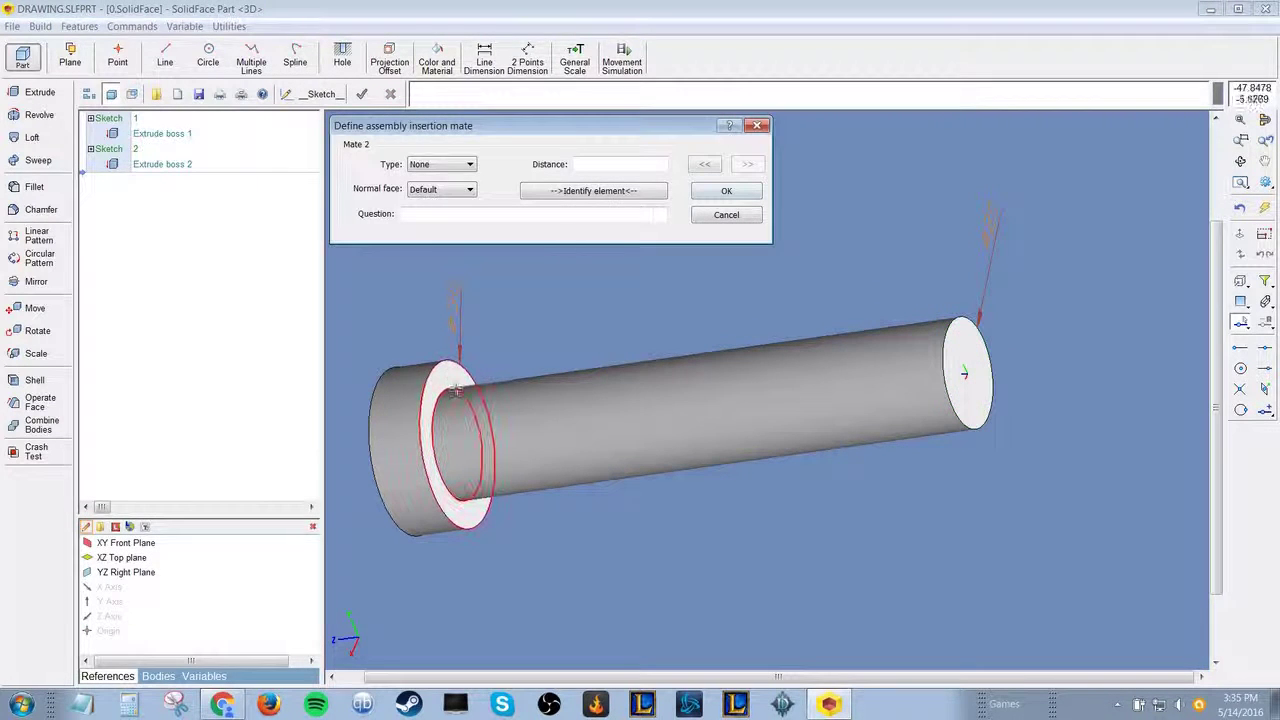
left_click(455, 166)
left_click(440, 190)
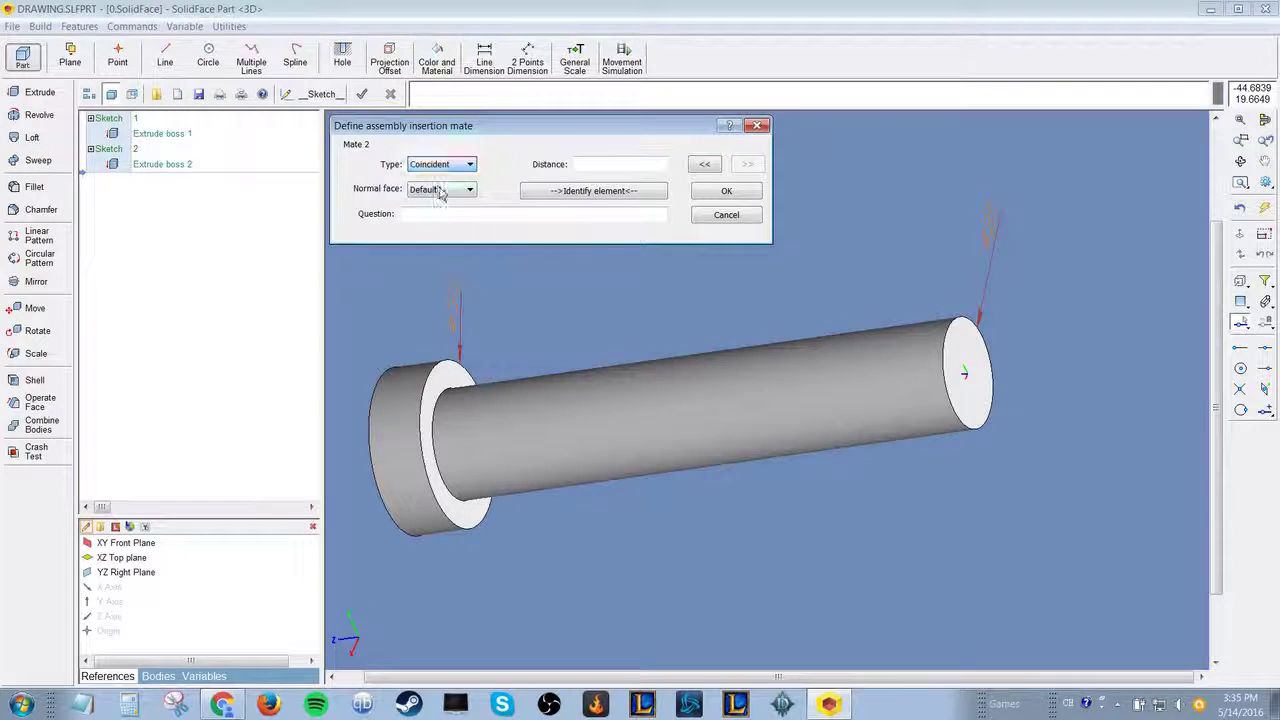
left_click(586, 192)
left_click(440, 395)
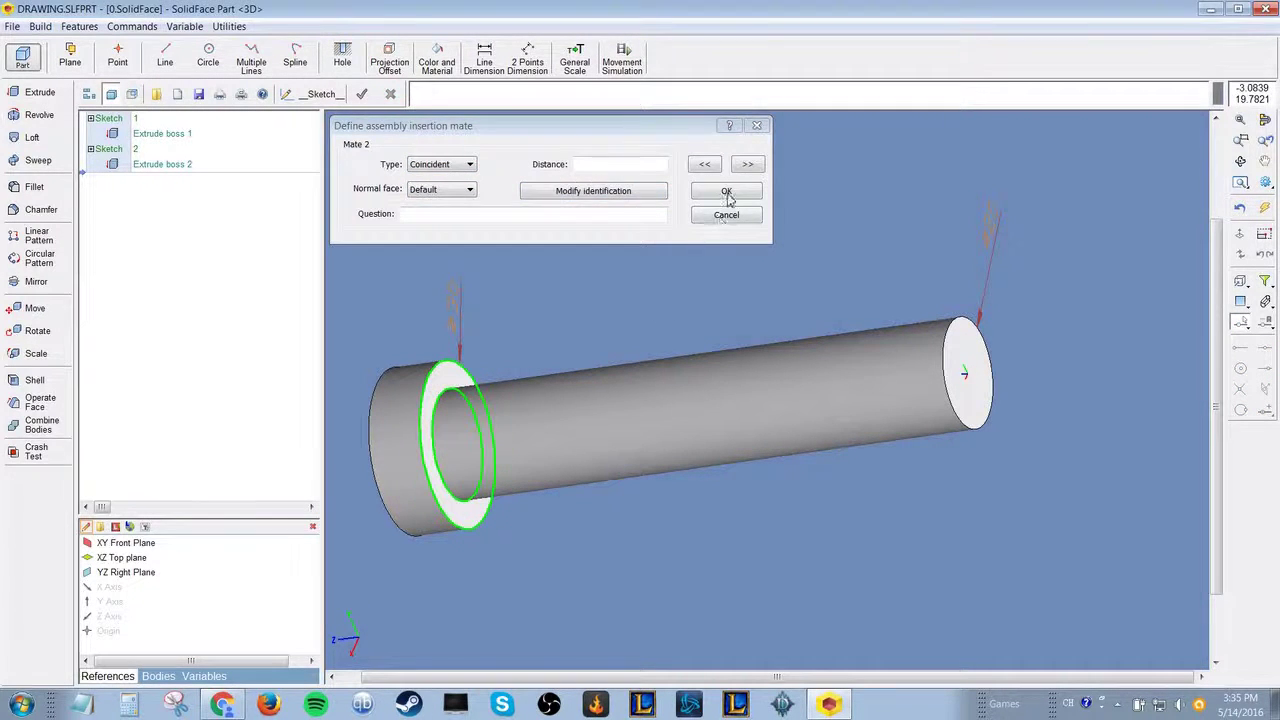
left_click(726, 191)
middle_click_drag(1068, 267, 1130, 240)
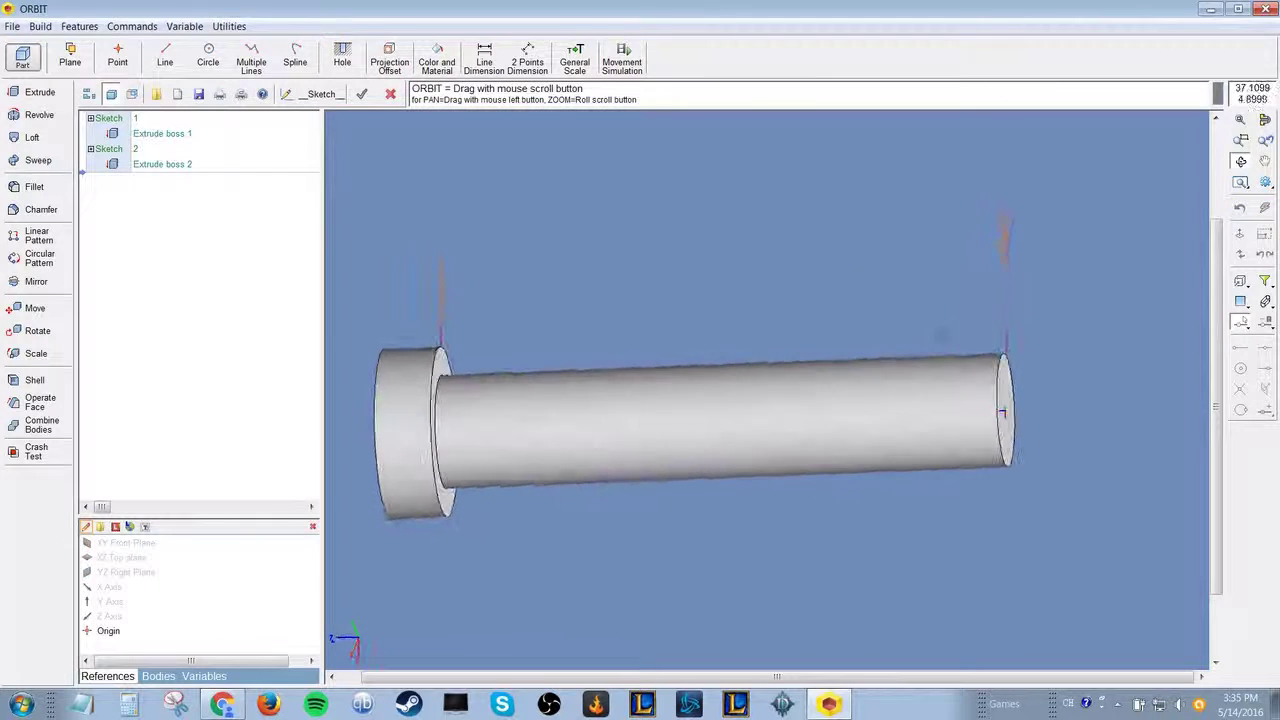
- Review the part's defined insertion mates and close the definition without changes
right_click(1260, 192)
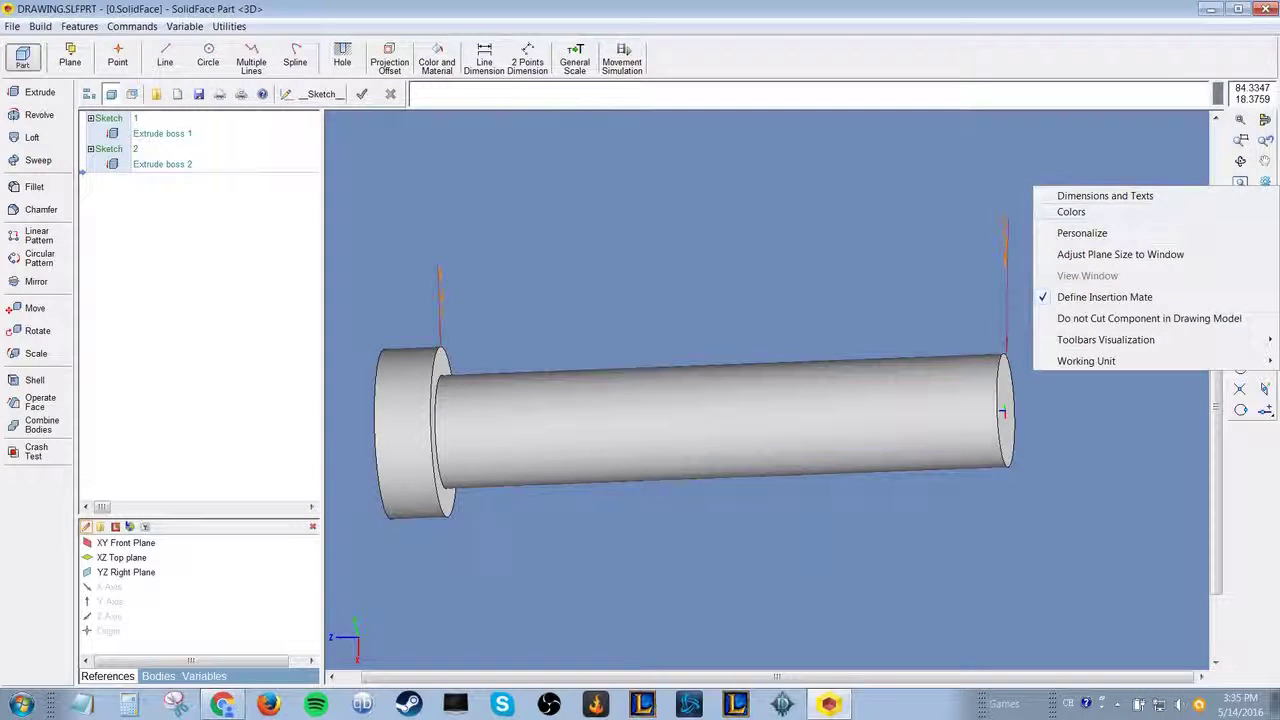
left_click(1110, 297)
left_click(746, 166)
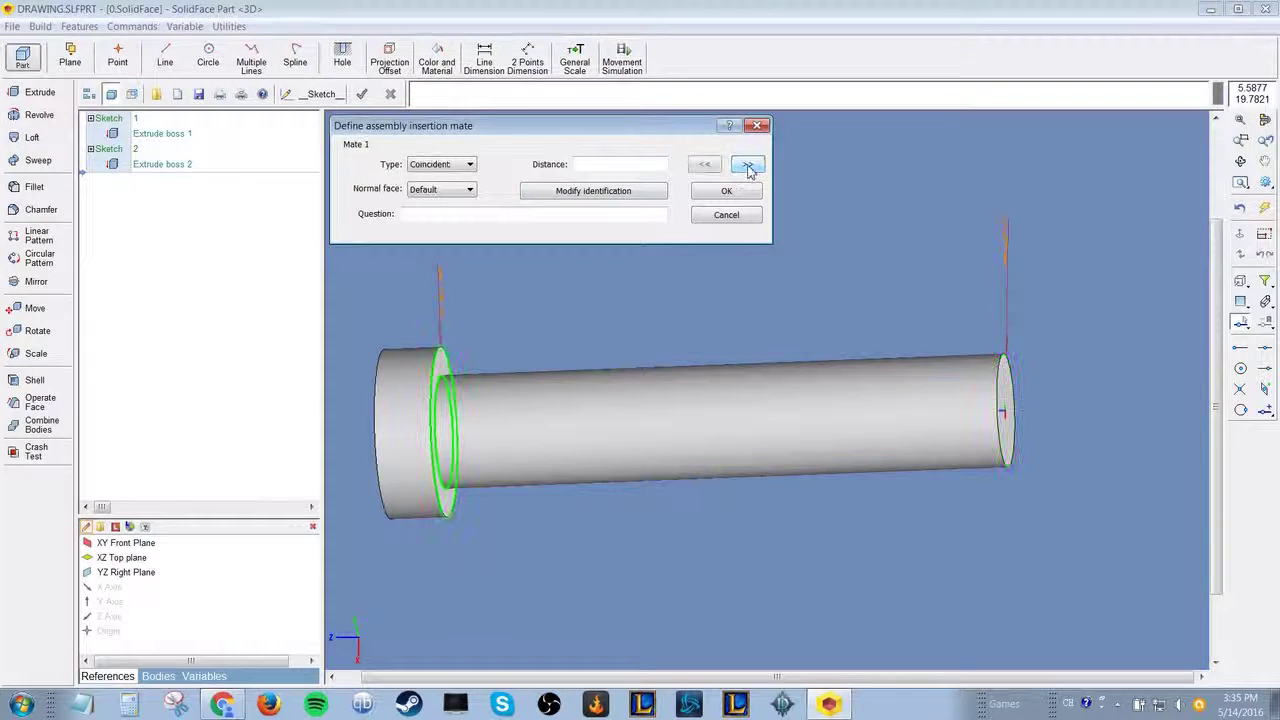
left_click(705, 215)
middle_click_drag(1030, 425, 940, 395)
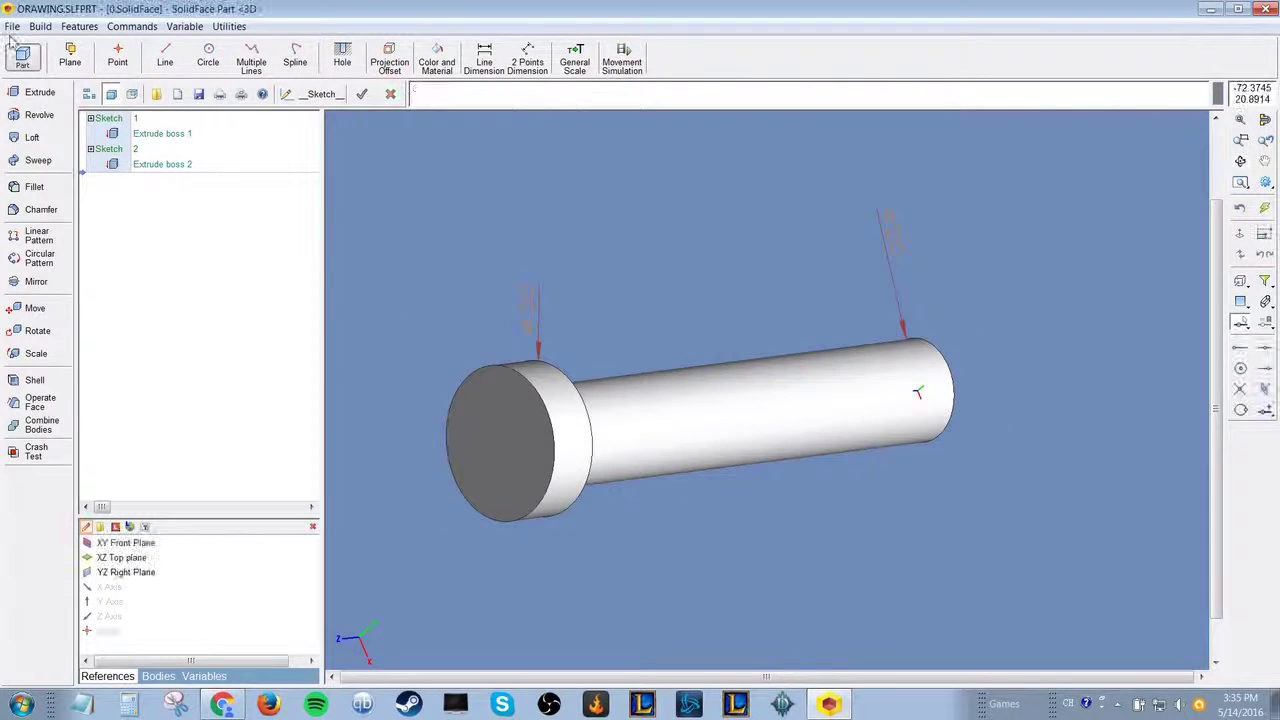
- Start a new assembly, saving the current part as "gear bolt" in the assemblies folder
left_click(12, 26)
left_click(40, 66)
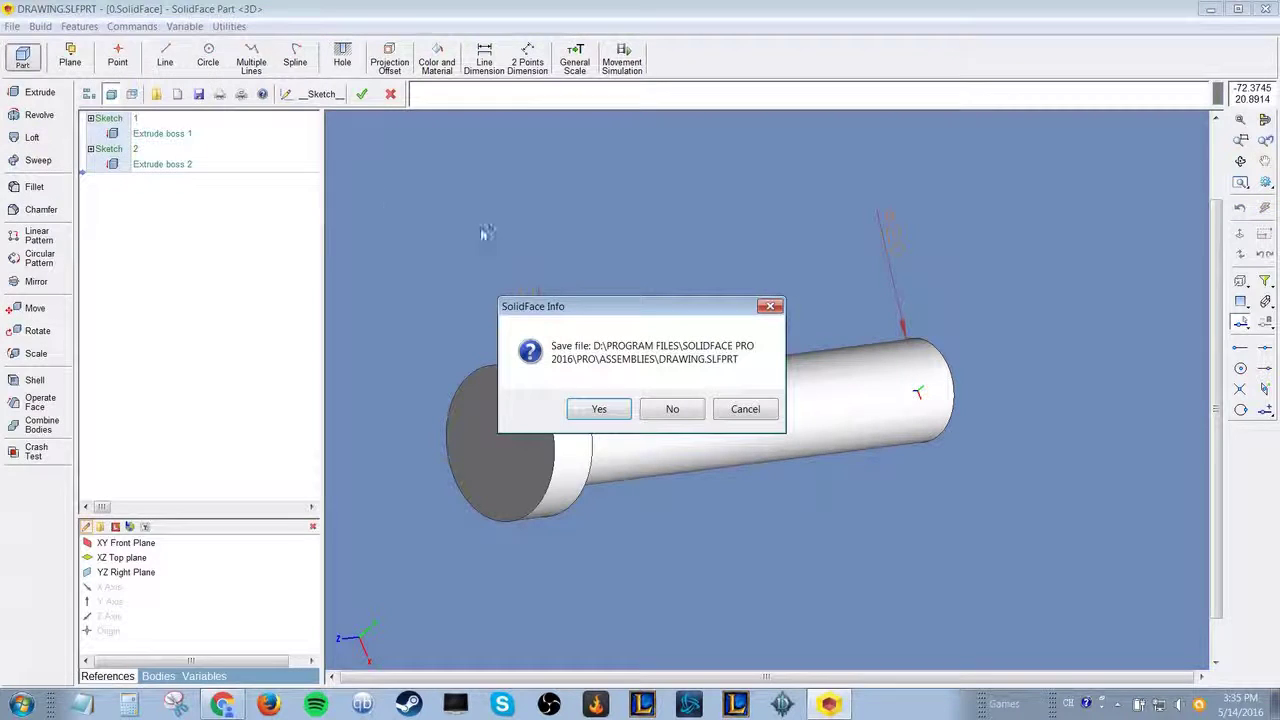
left_click(598, 409)
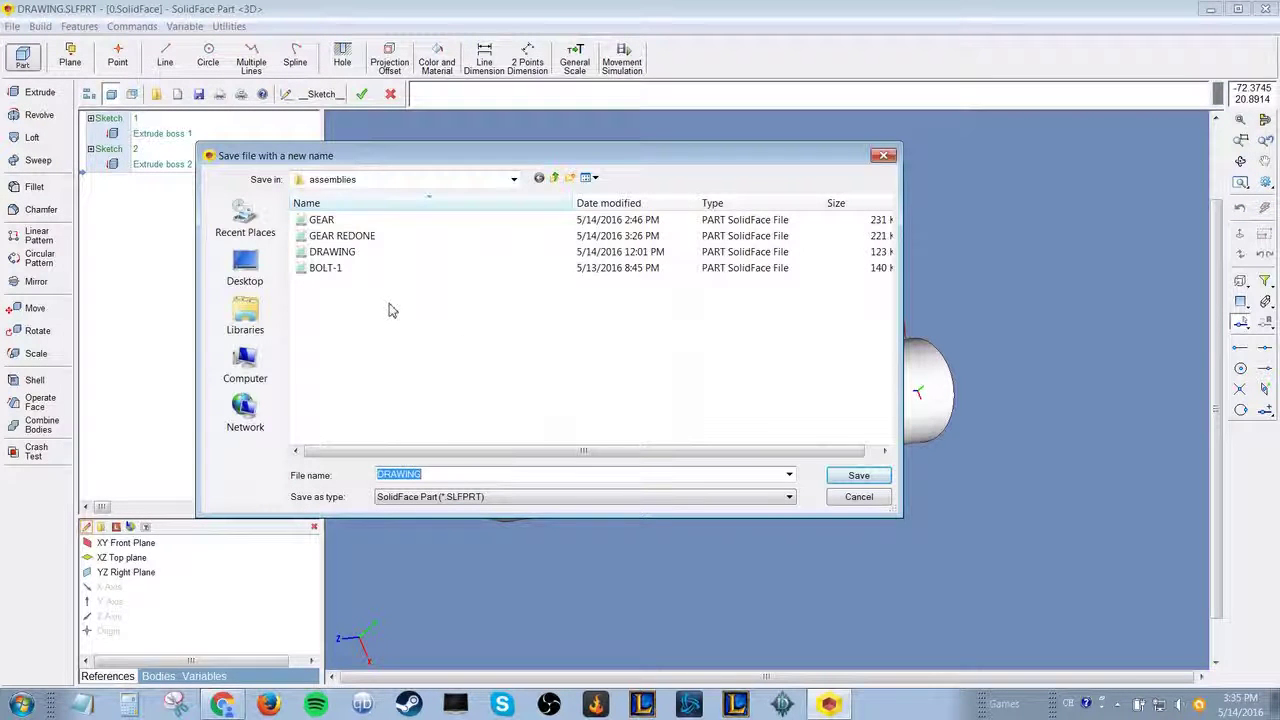
type("gearshaft")
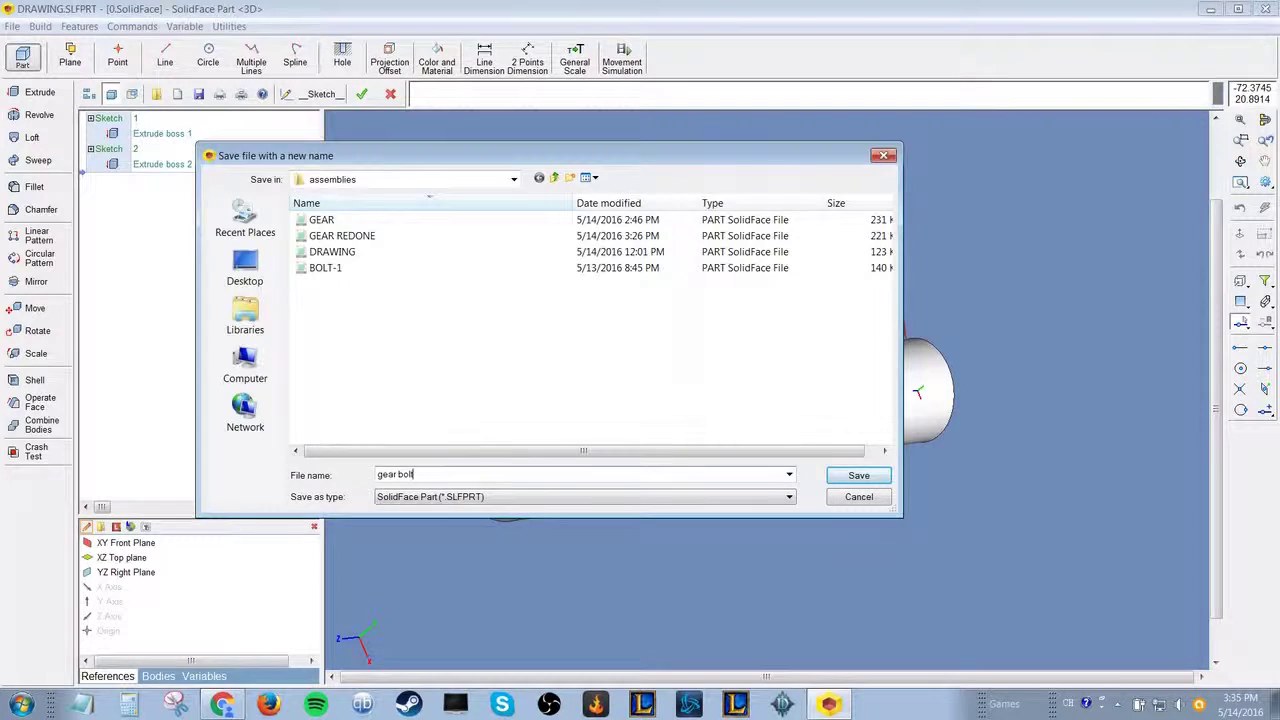
key("Return")
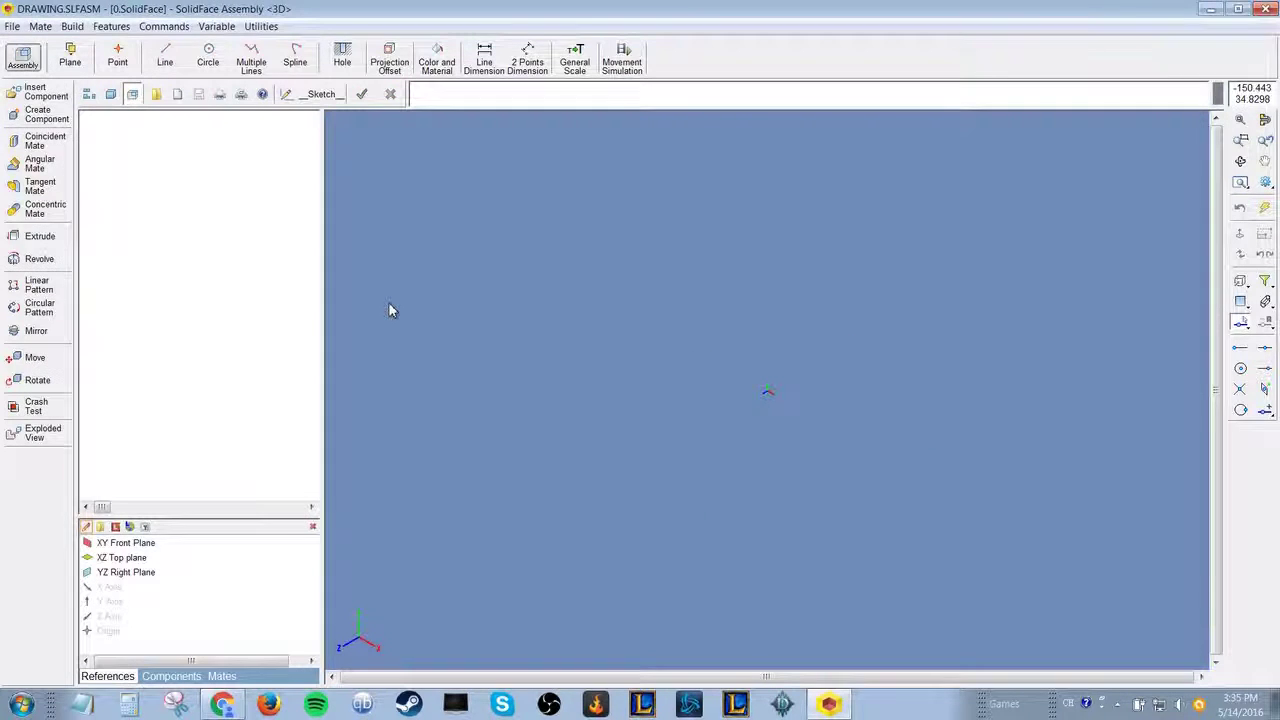
- Insert the GEAR REDONE part into the assembly using the table row n 12, T 10, D 10
left_click(45, 92)
double_click(336, 220)
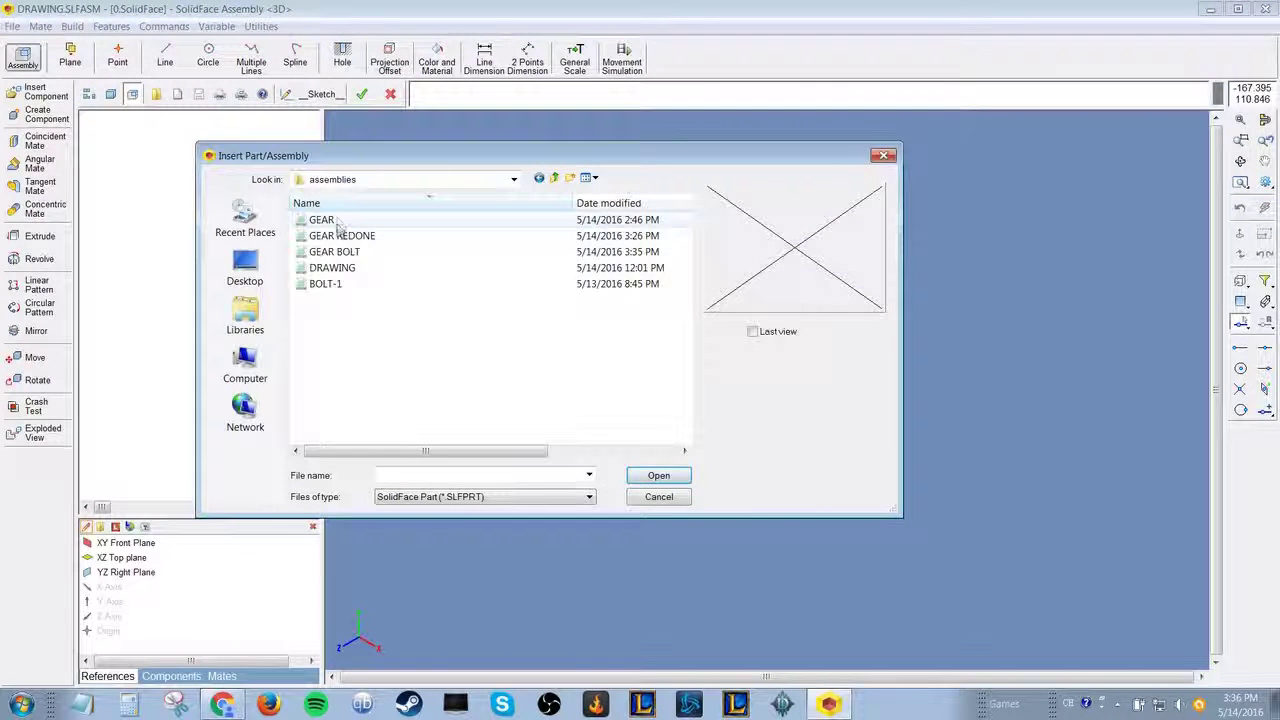
double_click(329, 236)
key("BackSpace")
double_click(332, 220)
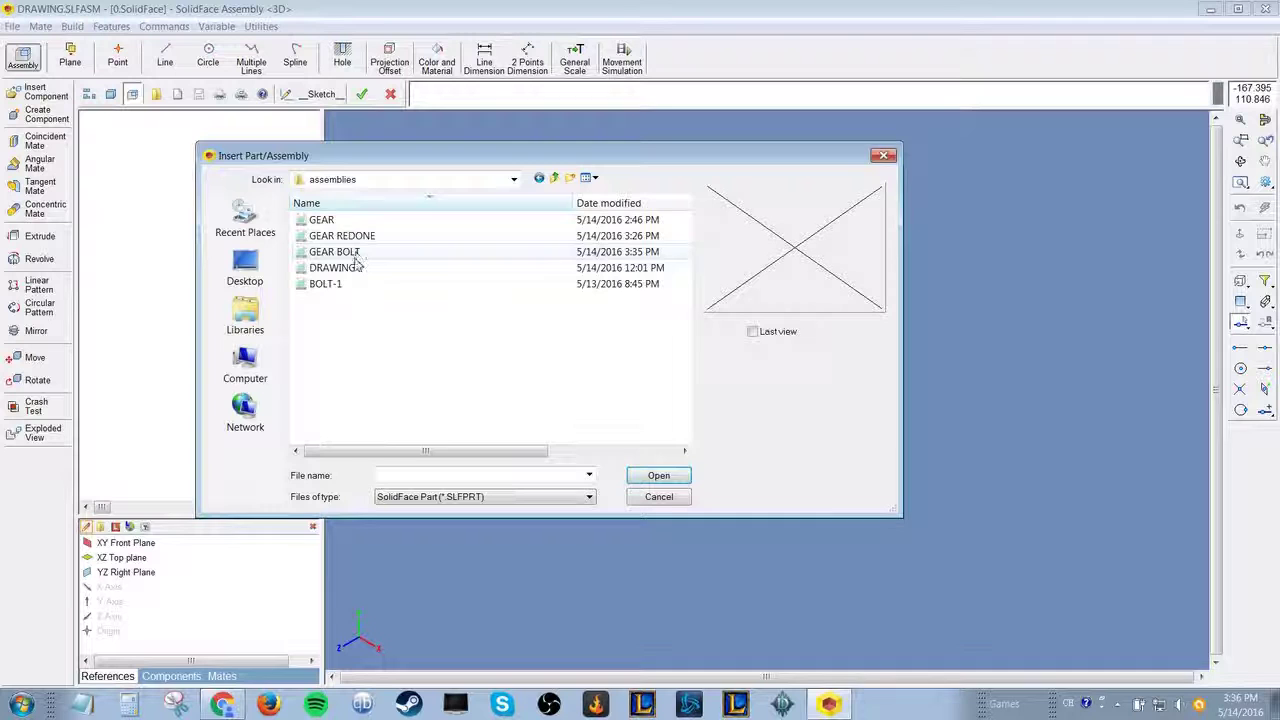
left_click(345, 236)
left_click(673, 479)
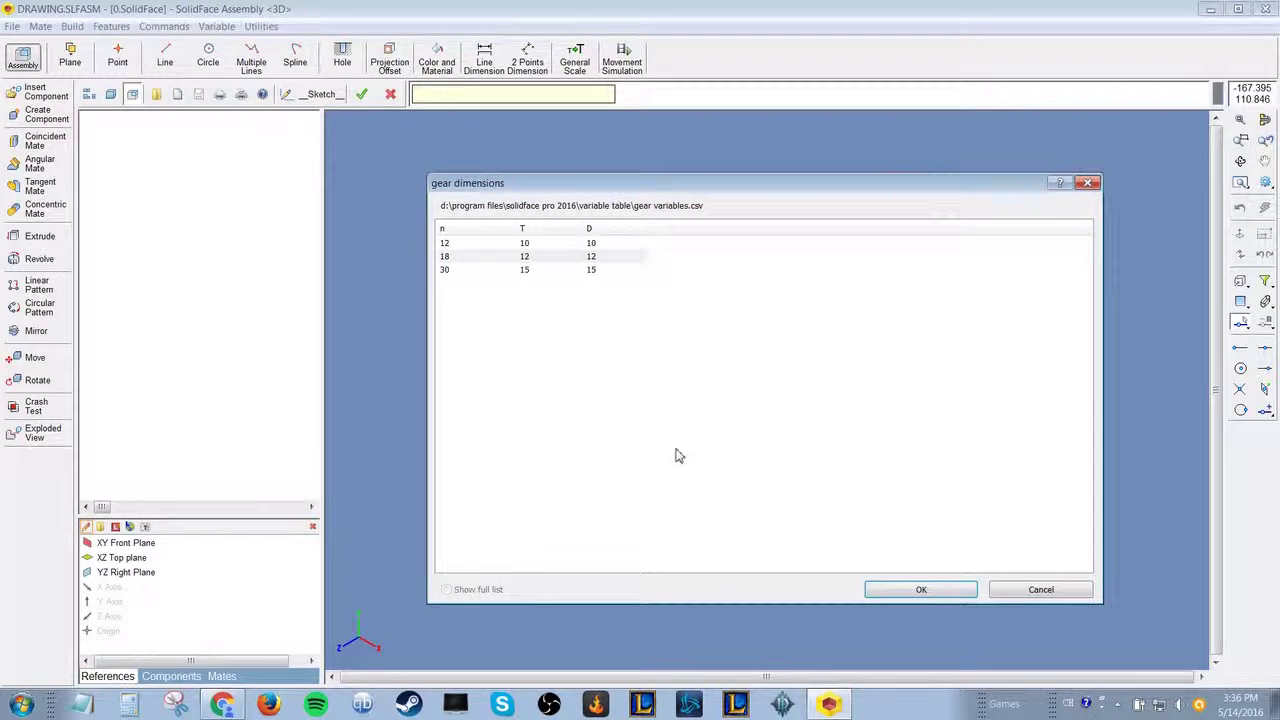
left_click(529, 246)
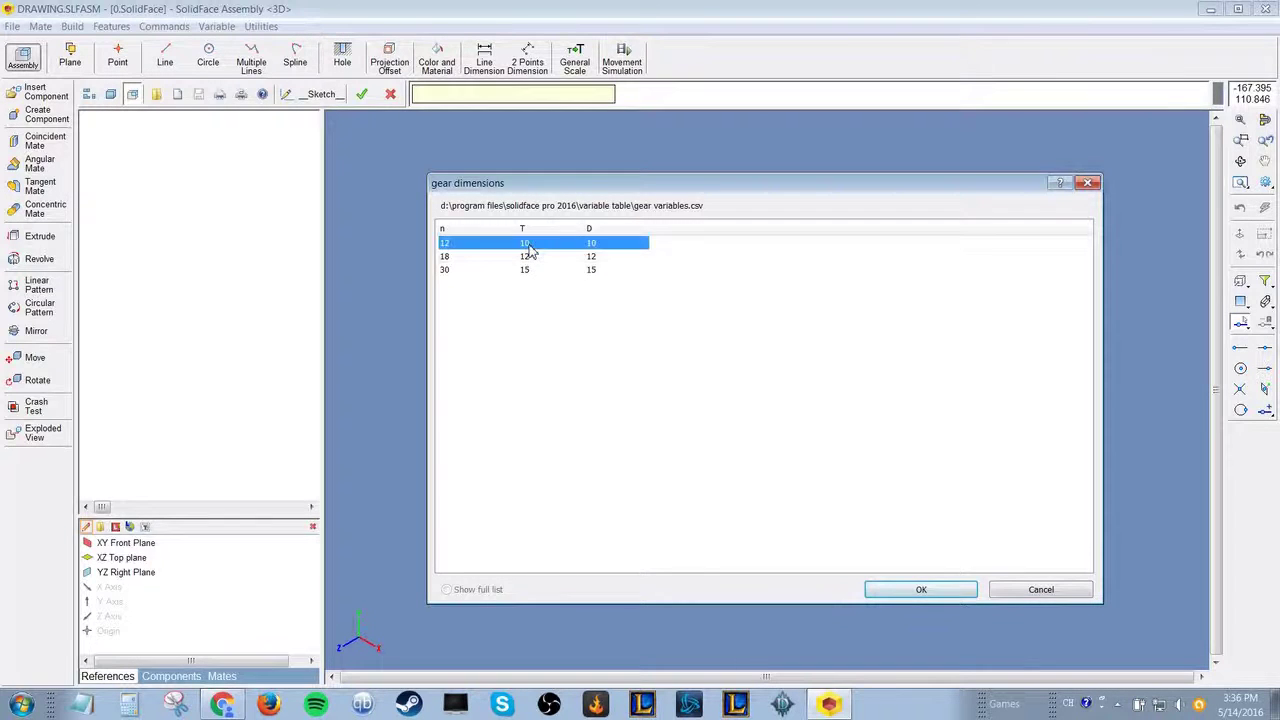
left_click(921, 589)
mouse_move(963, 334)
middle_mouse_down()
mouse_move(970, 272)
mouse_move(1000, 300)
mouse_move(975, 300)
middle_mouse_up()
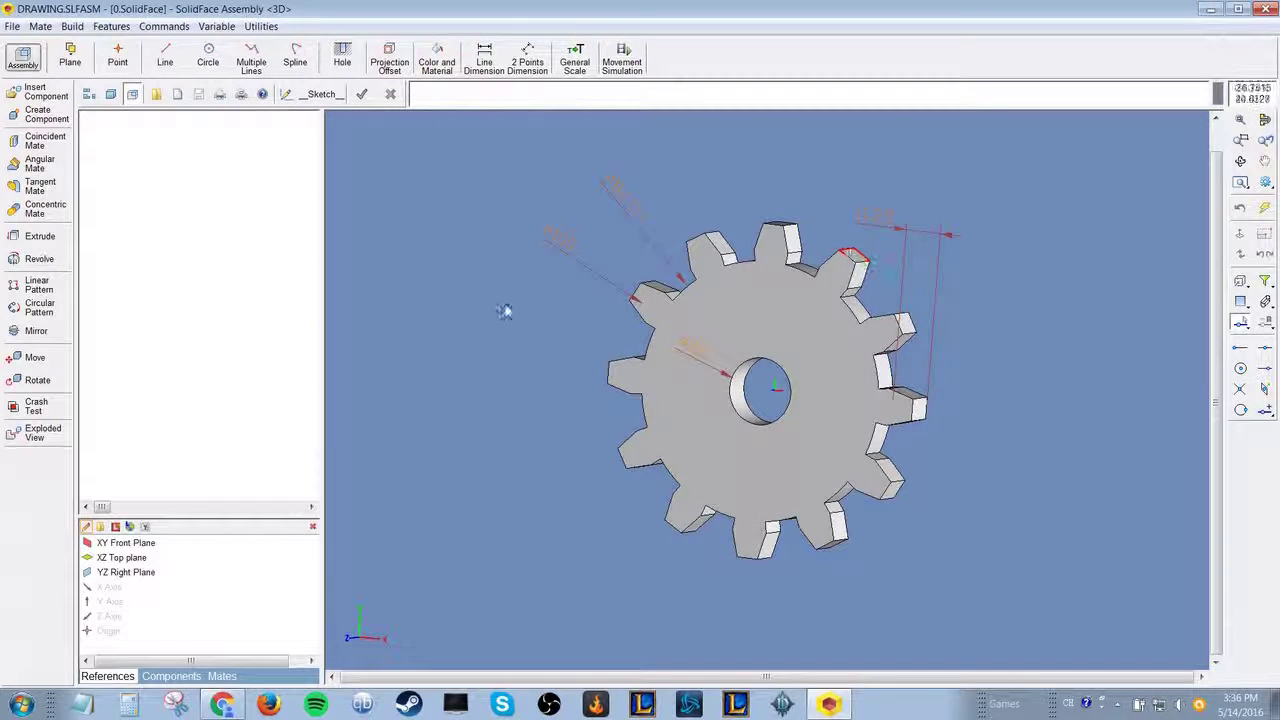
right_click(398, 265)
left_click(407, 212)
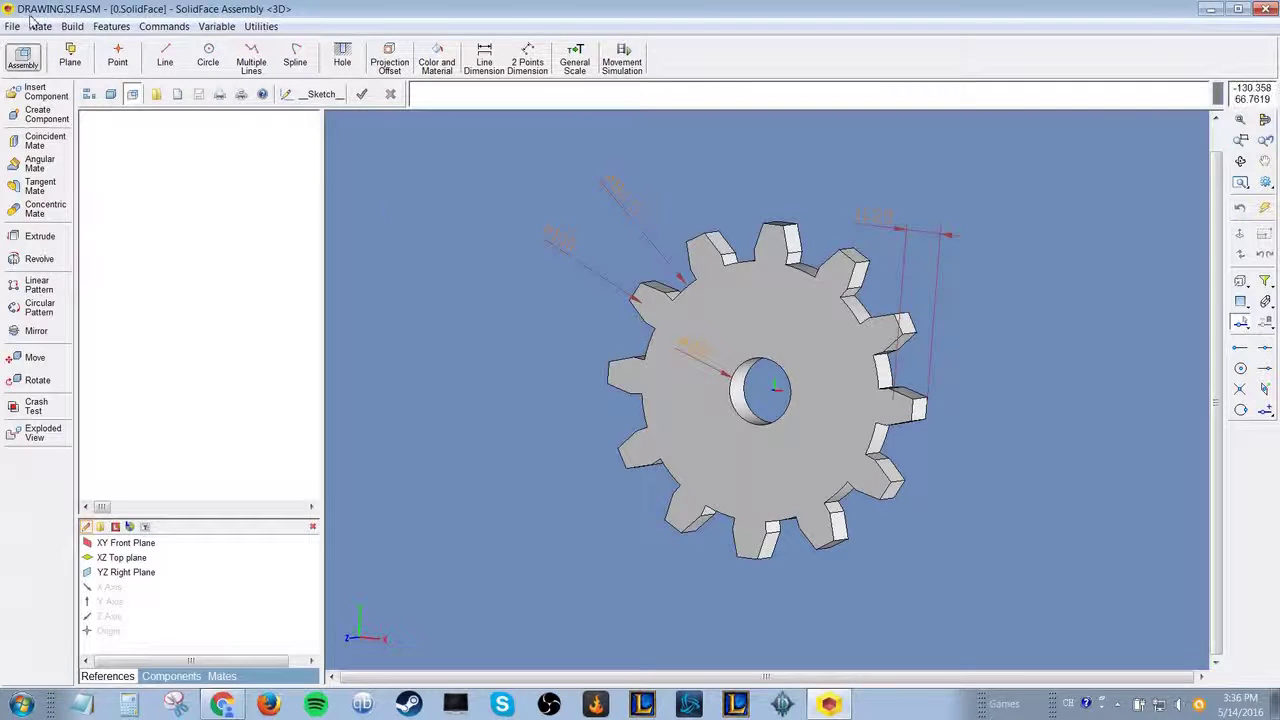
- Insert the GEAR BOLT part with the table row D 10, De 15 and a length L of 100
left_click(33, 95)
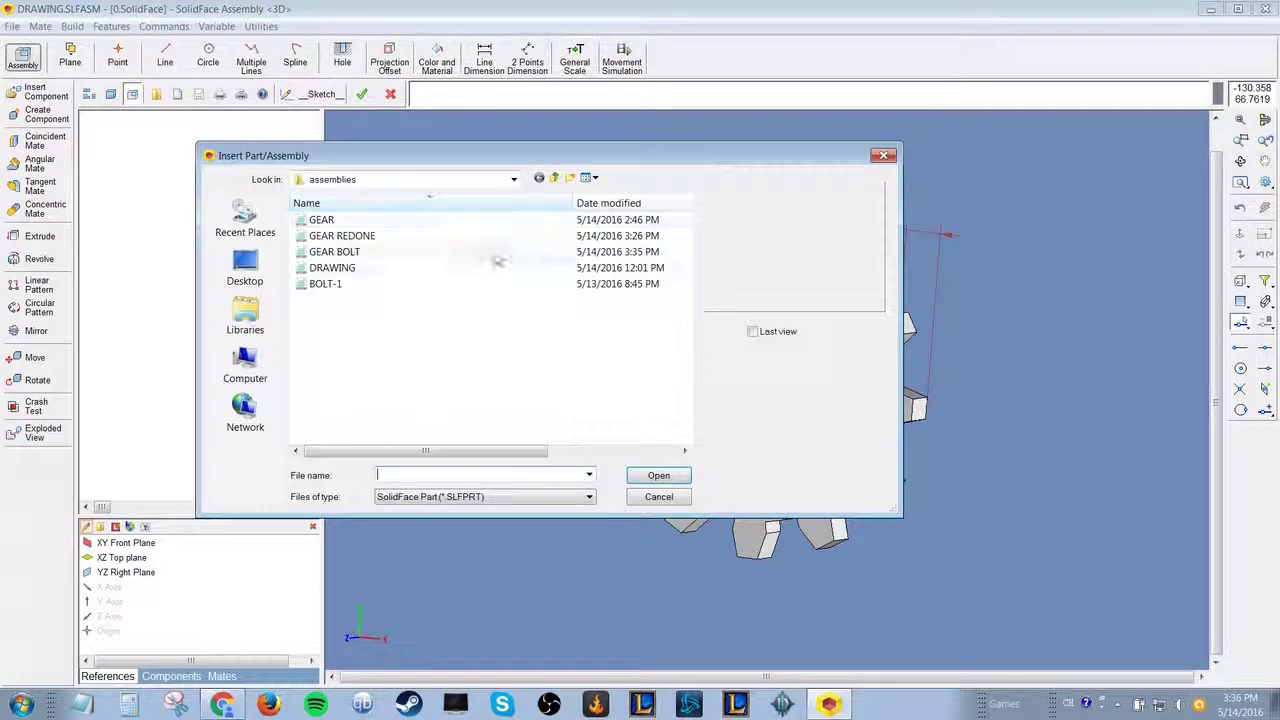
double_click(337, 286)
left_click(274, 190)
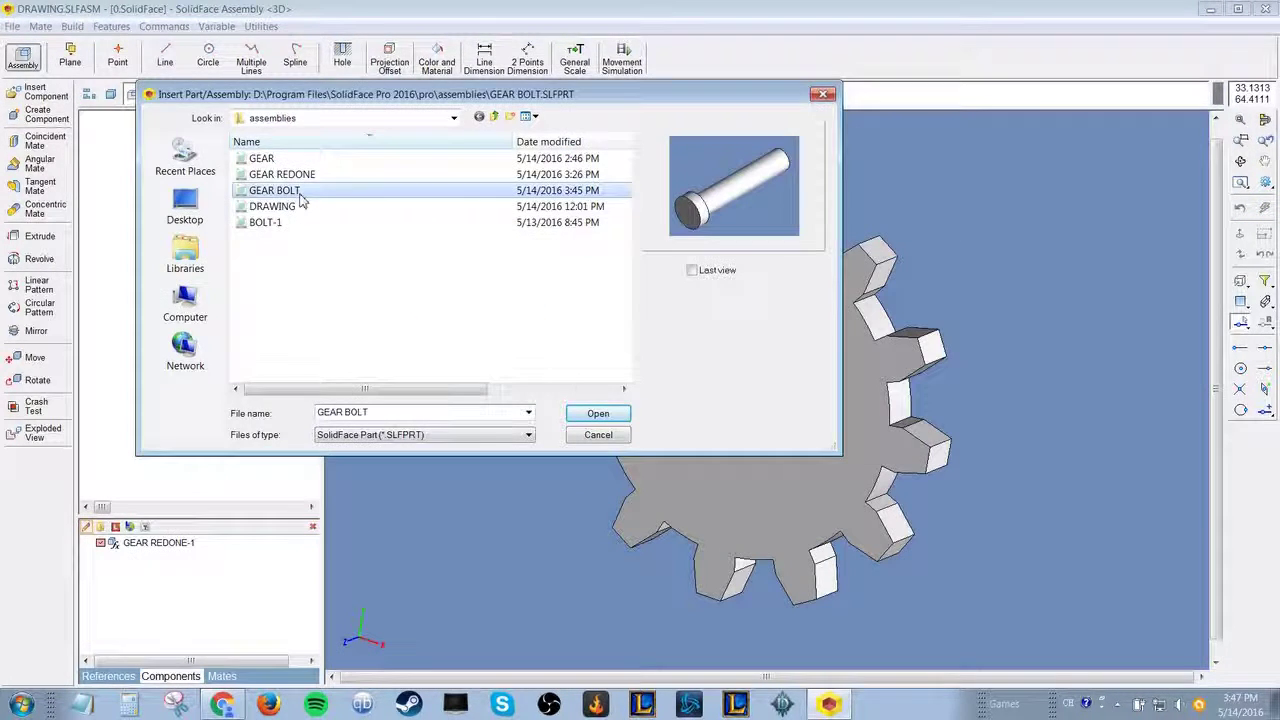
left_click(599, 415)
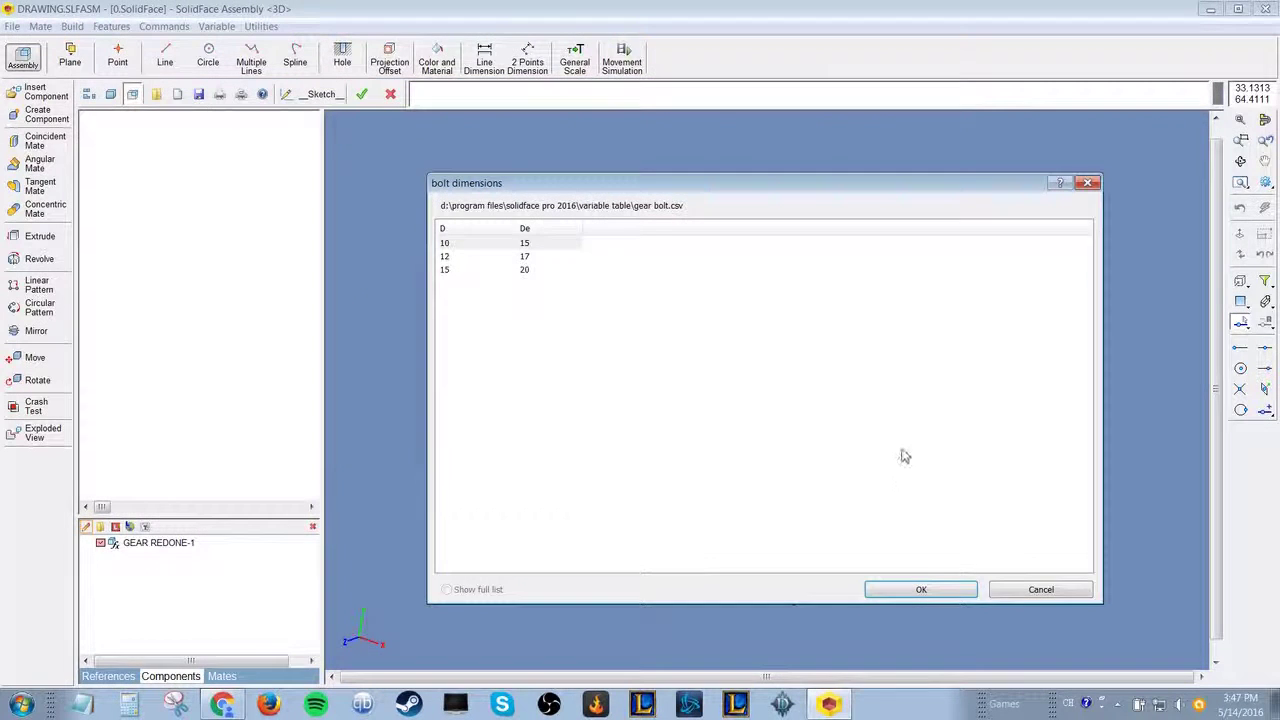
left_click(505, 244)
left_click(935, 590)
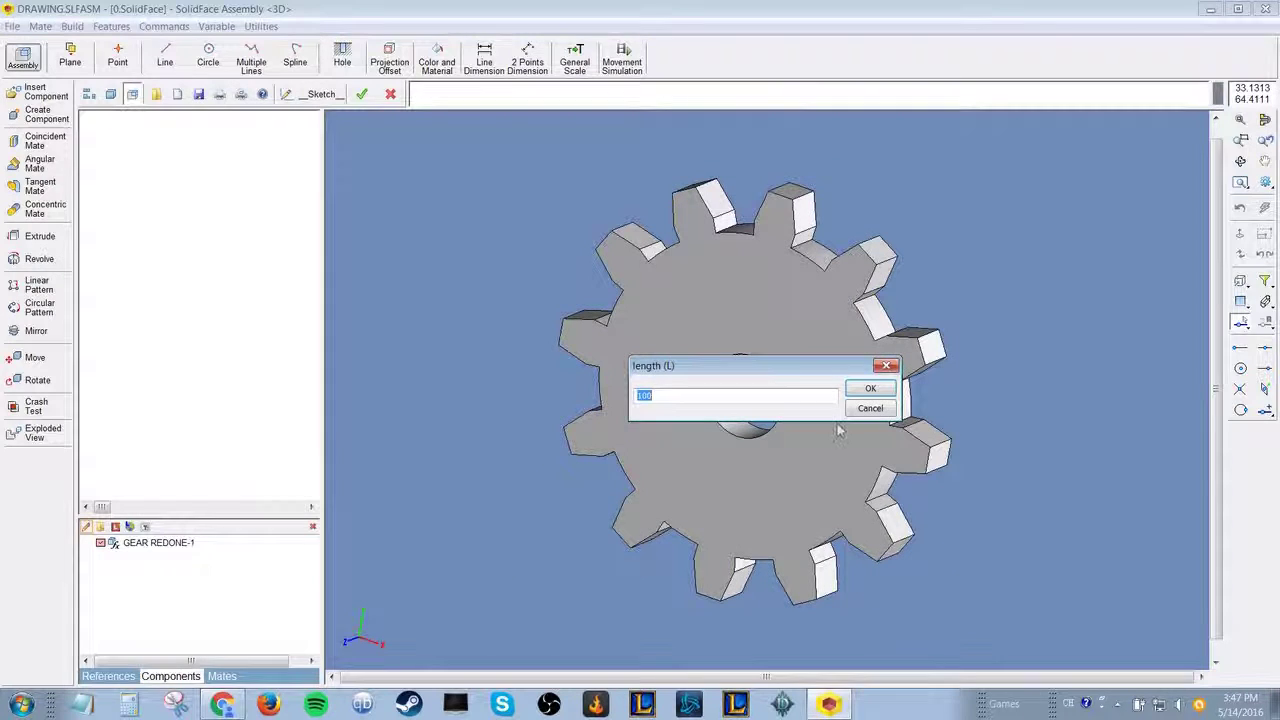
left_click(870, 389)
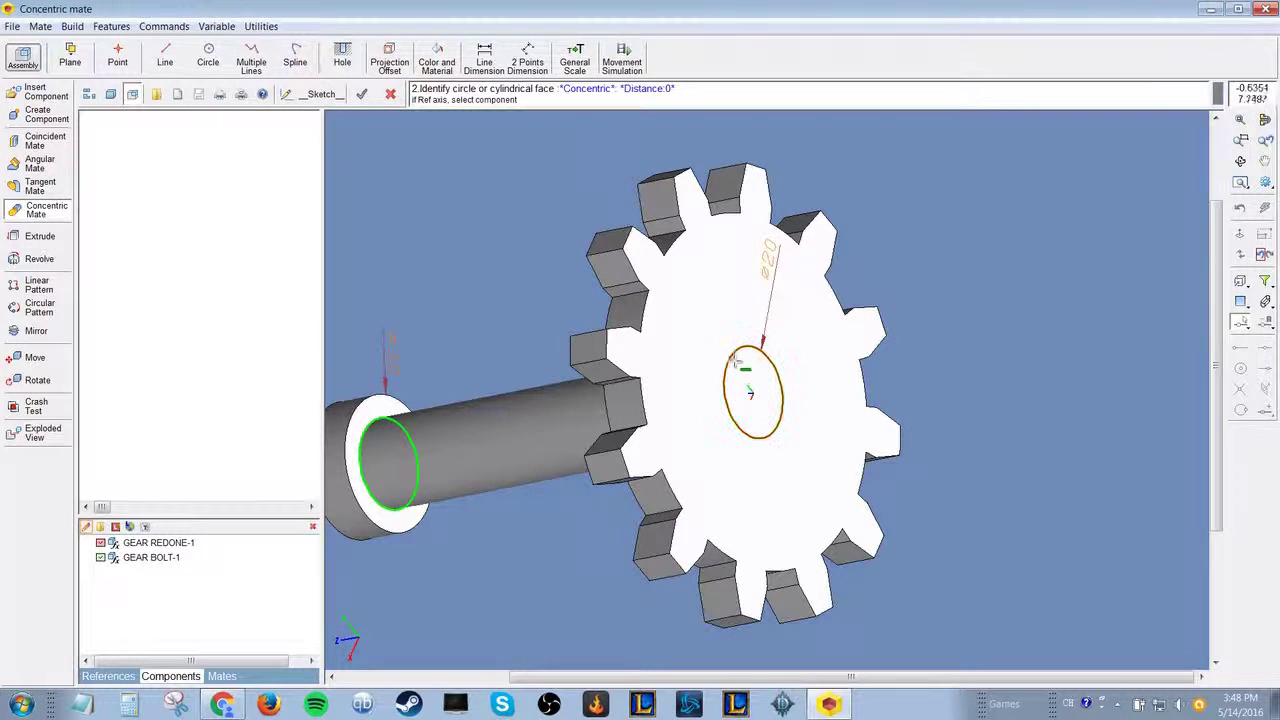
- Mate the bolt concentric to the gear's central hole and its head's ring face coincident with the gear's flat face
left_click(735, 366)
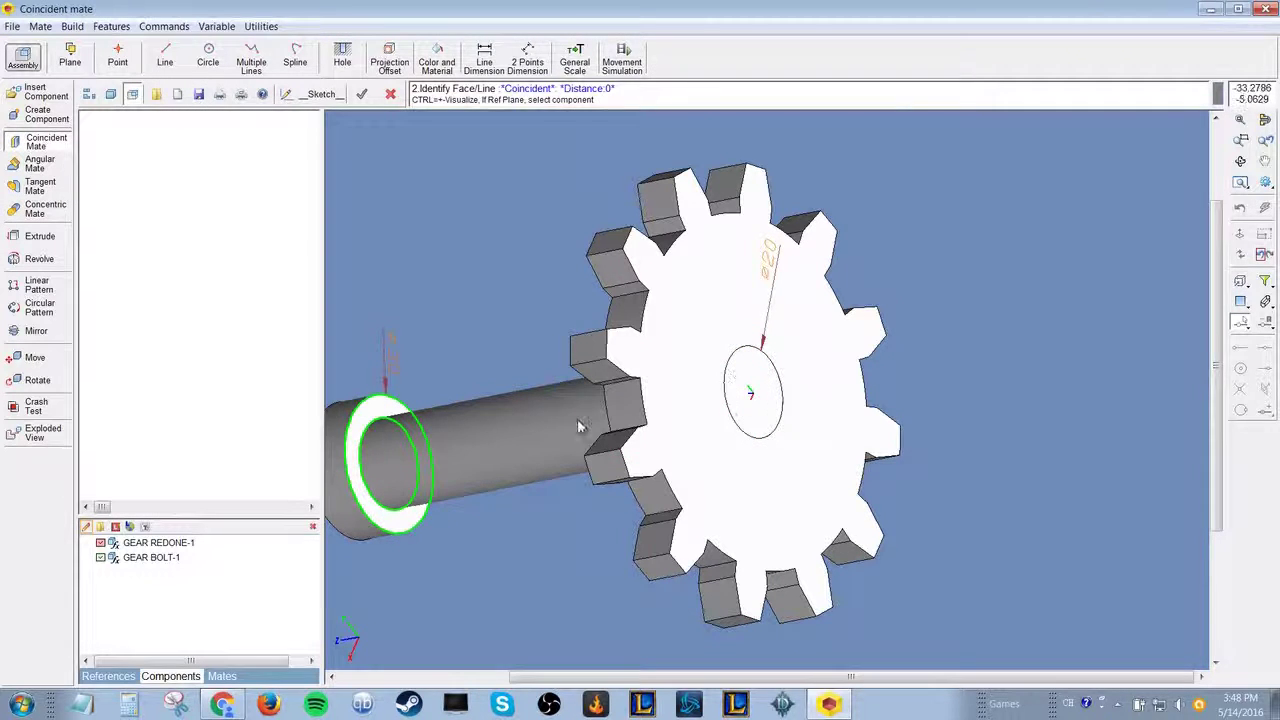
middle_click_drag(403, 343, 664, 333)
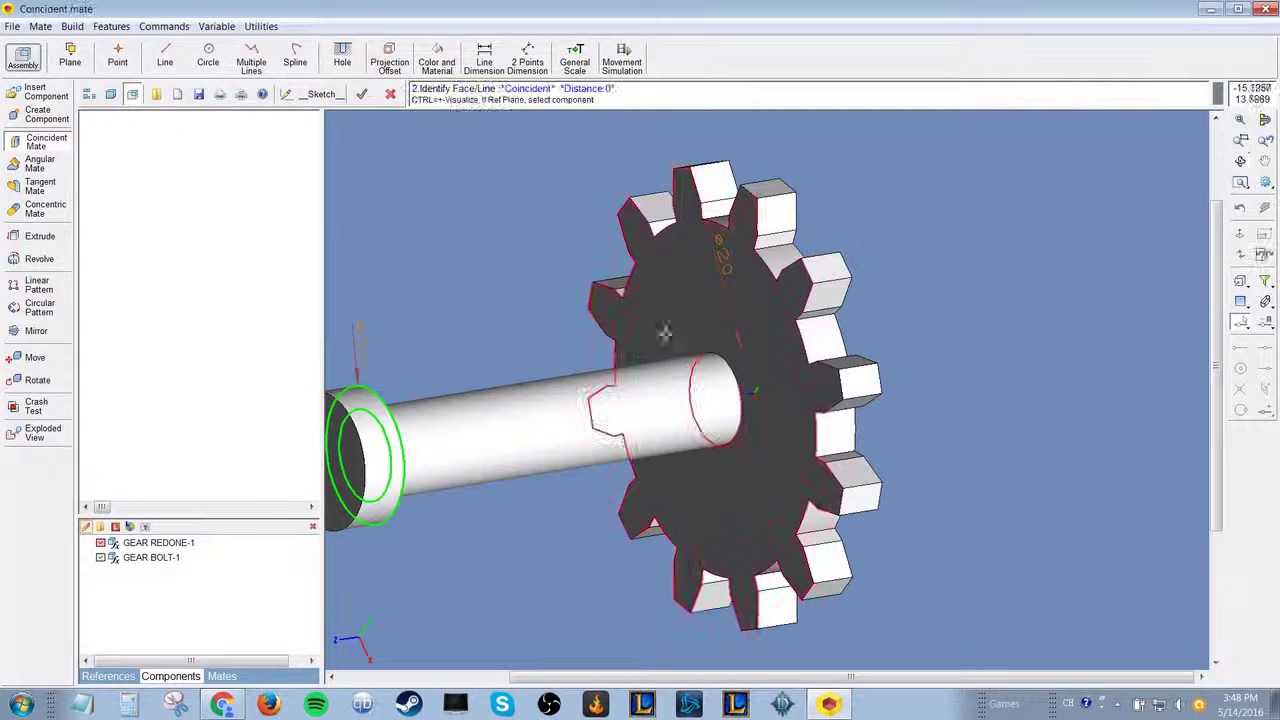
left_click(703, 309)
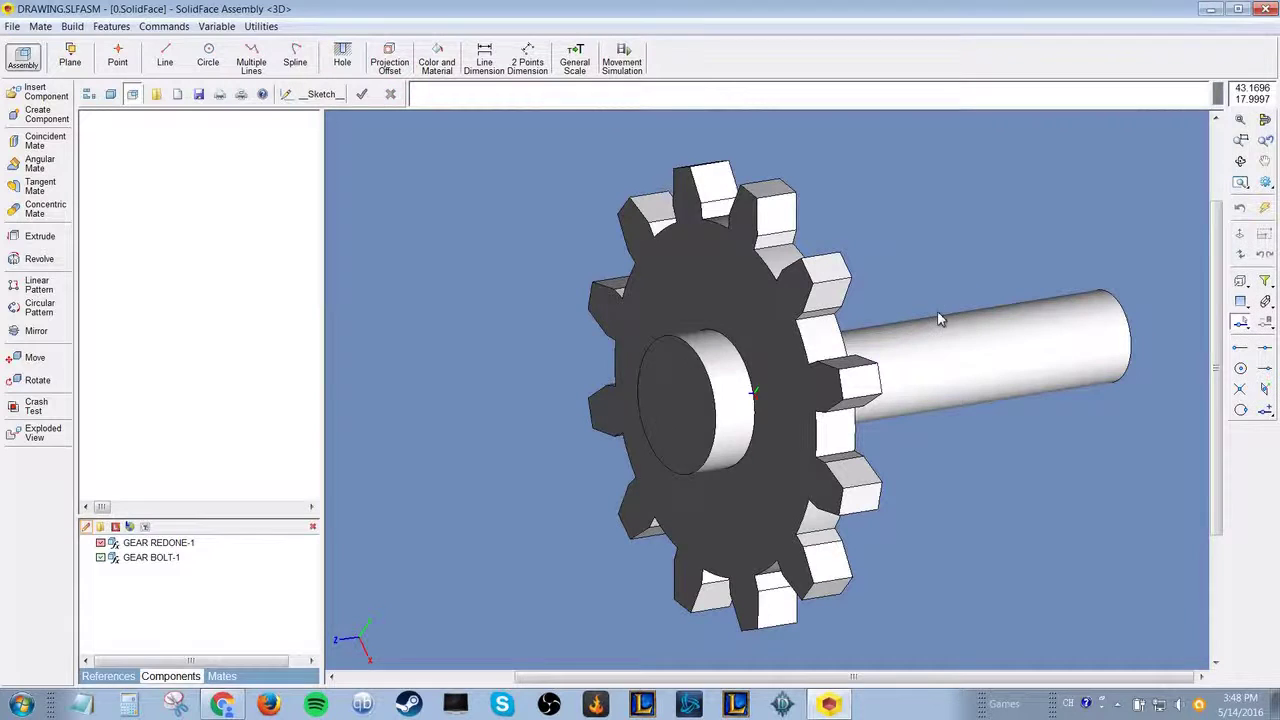
middle_click_drag(553, 191, 365, 110)
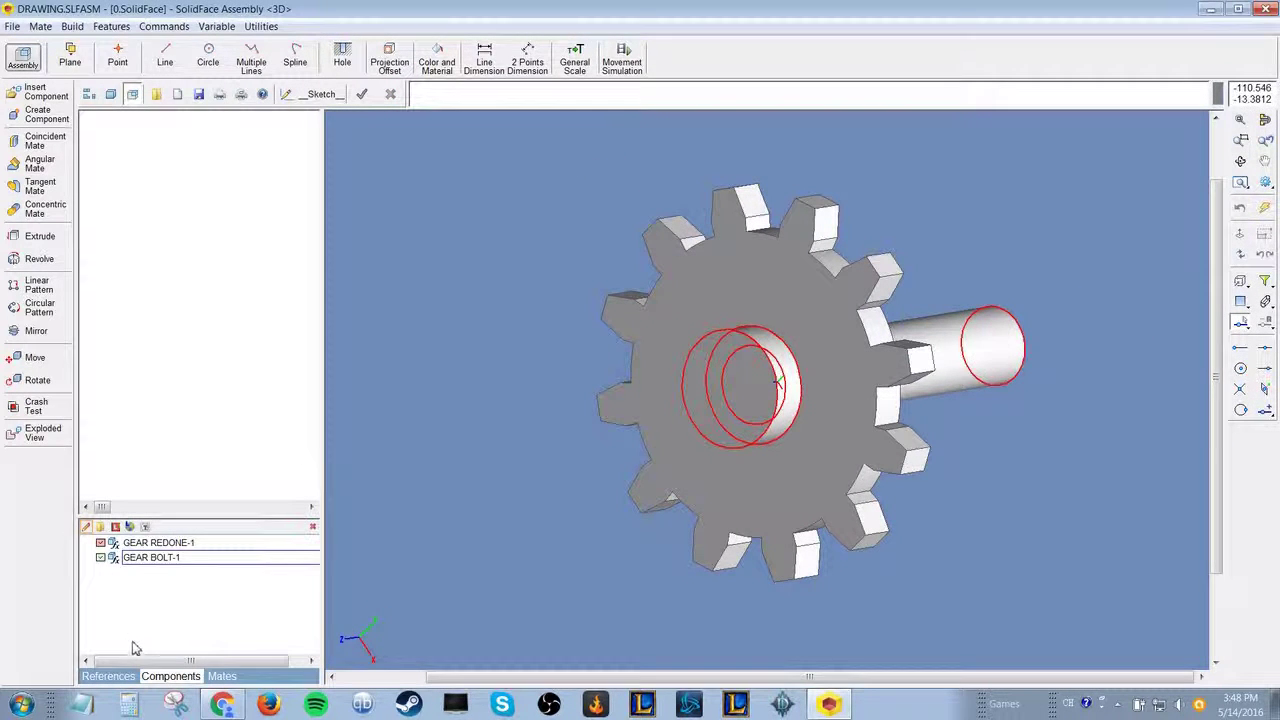
middle_click_drag(904, 313, 760, 461)
middle_click_drag(780, 383, 563, 220)
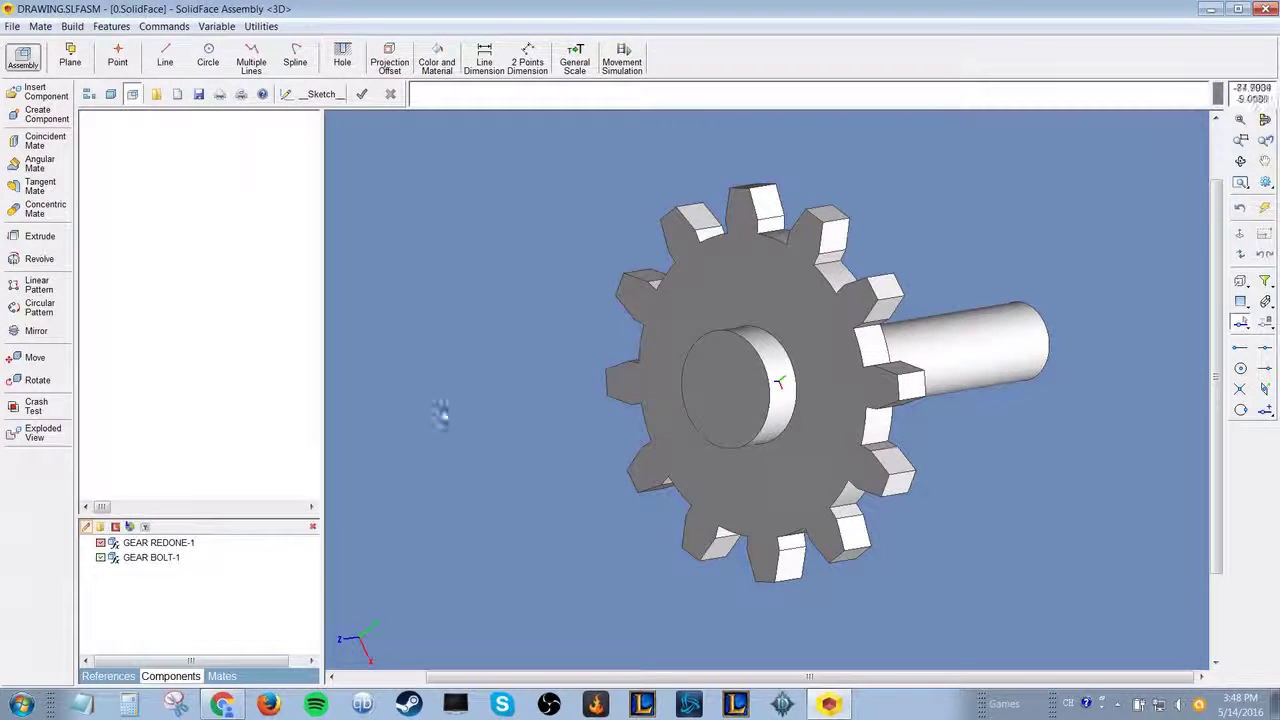
- Open the GEAR BOLT-1 component as a part and start a sketch on the head's flat outer face, viewed square-on
left_click(193, 563)
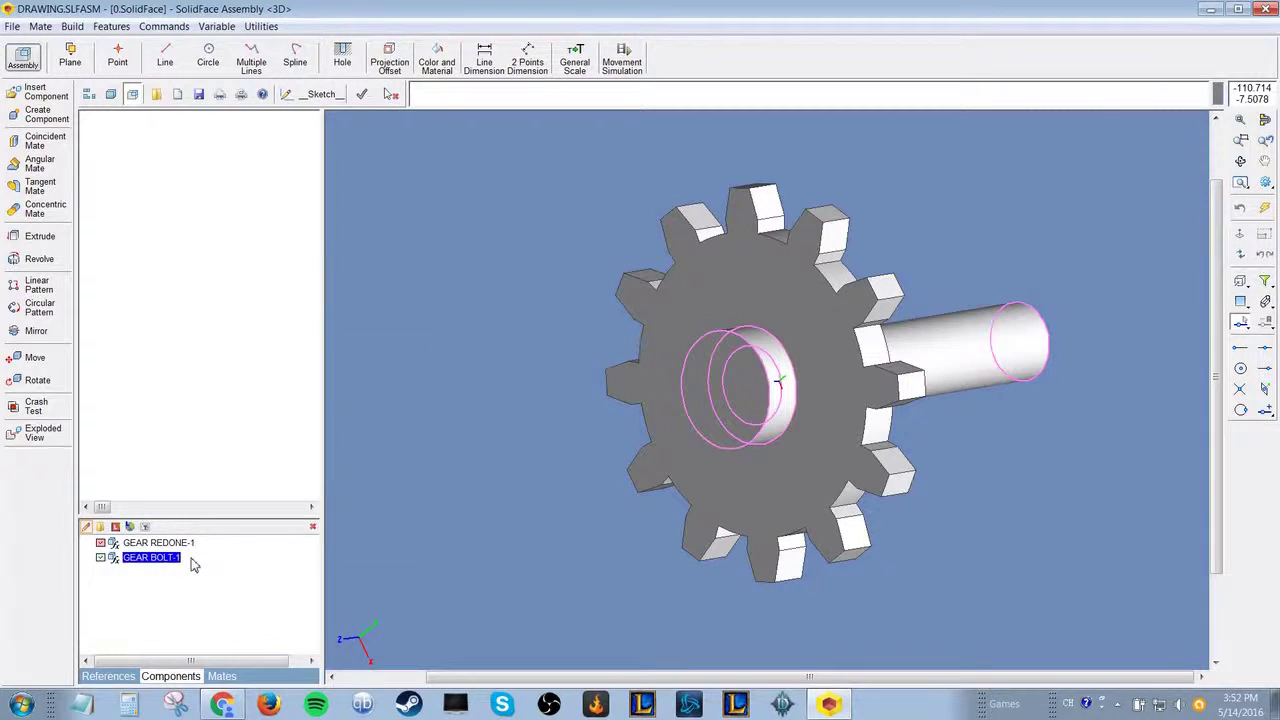
right_click(194, 564)
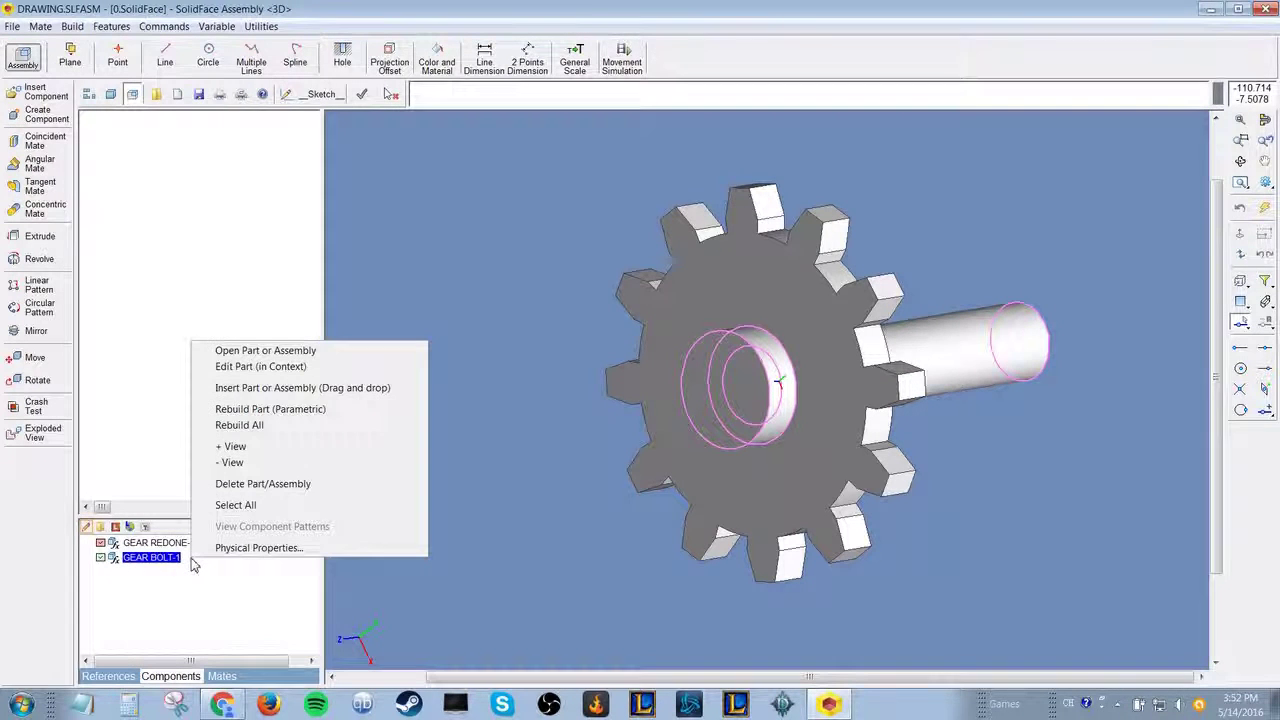
left_click(294, 351)
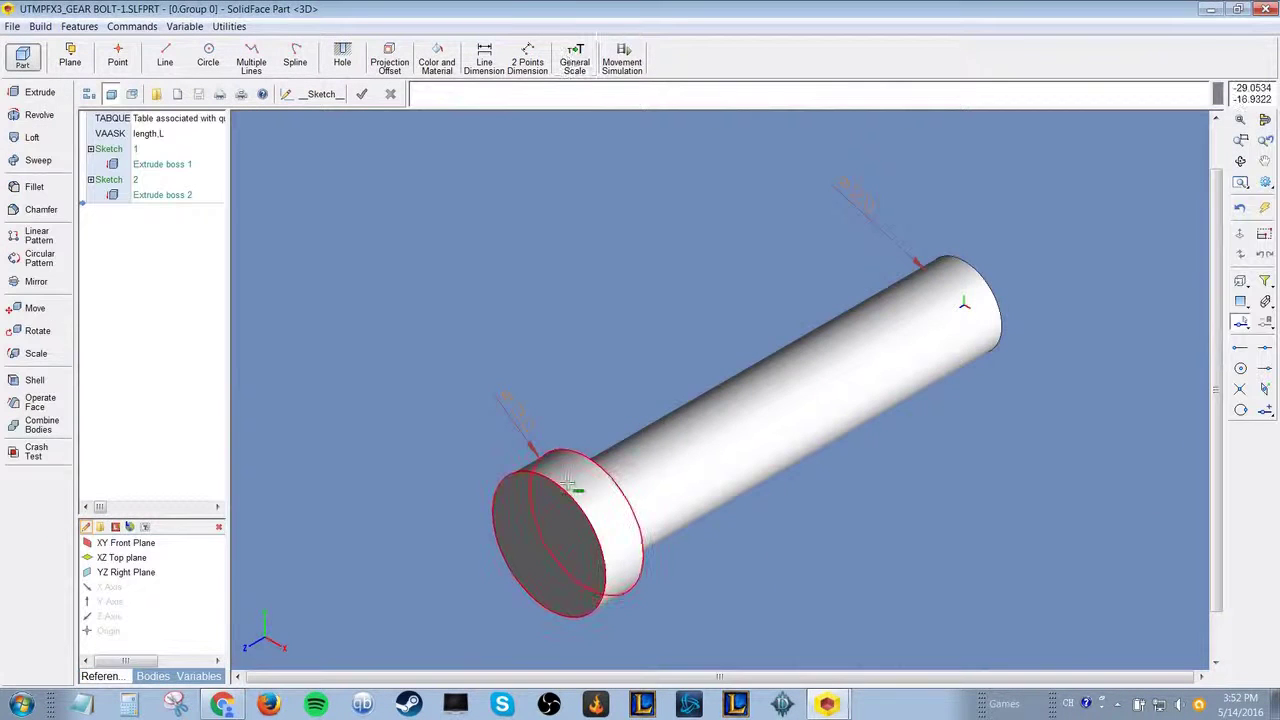
middle_click_drag(567, 484, 565, 345)
left_click(555, 440)
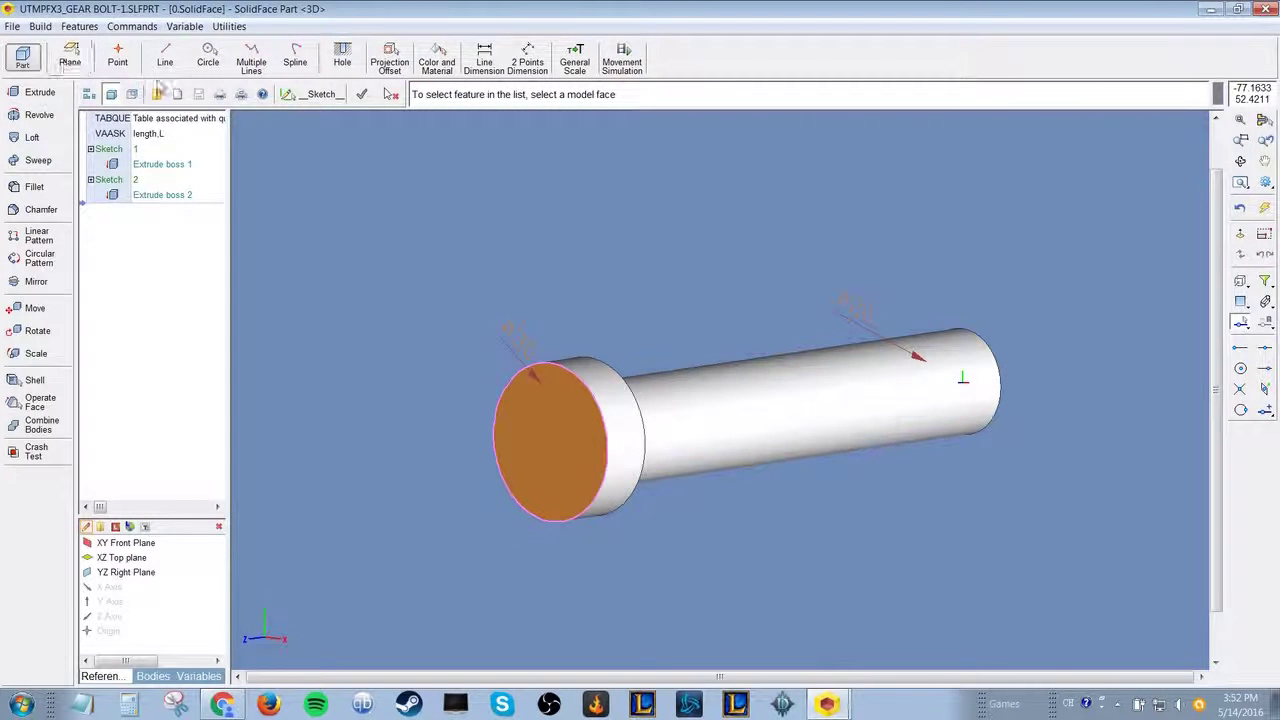
left_click(287, 94)
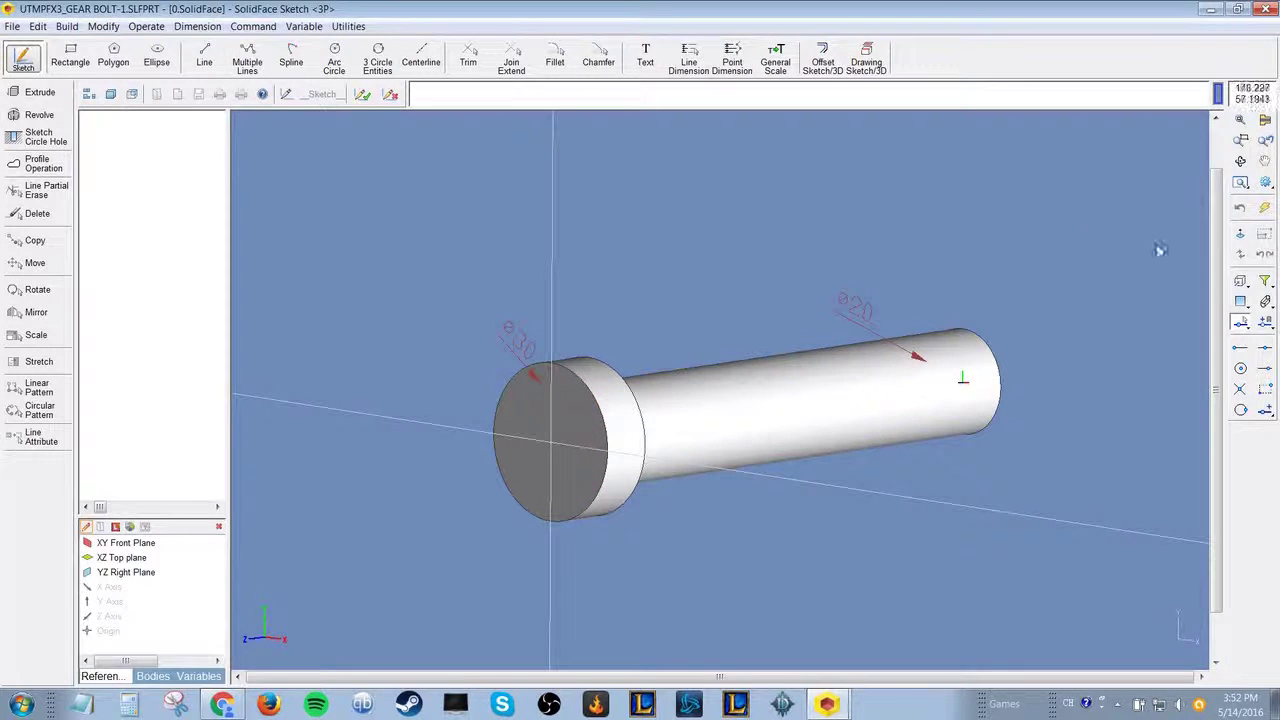
left_click(1240, 250)
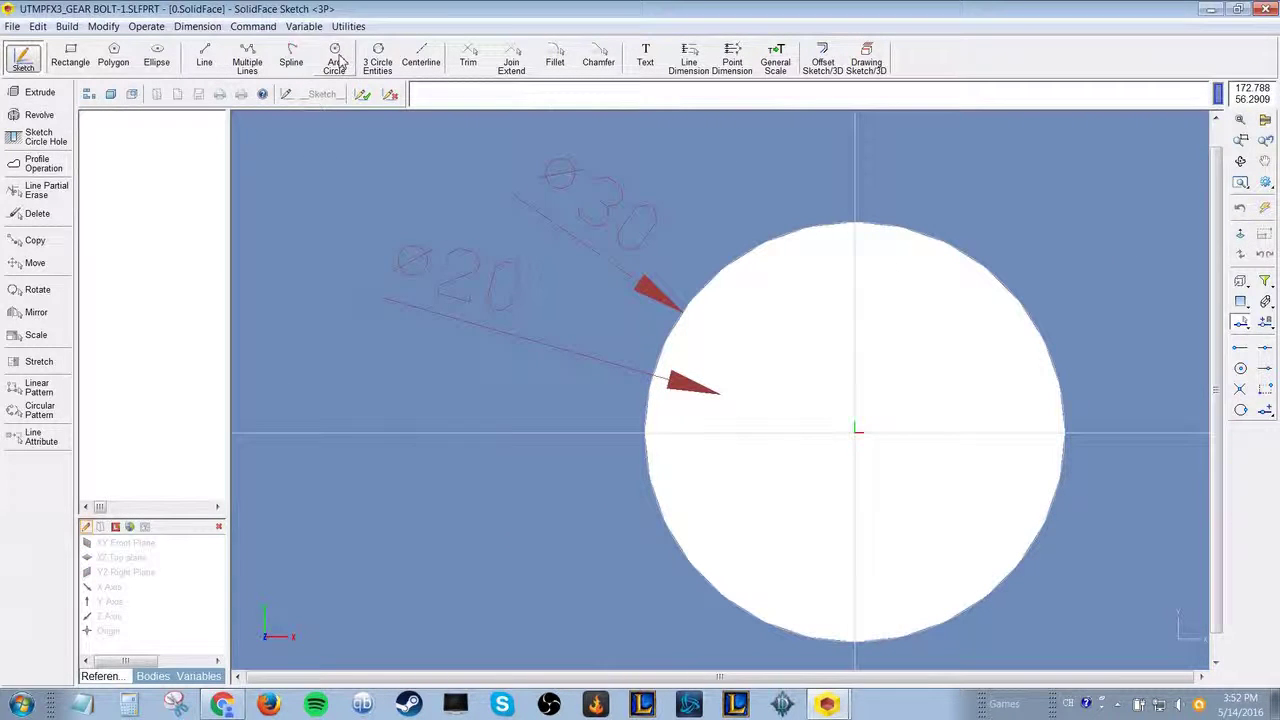
- Draw a circle about 16 mm in diameter centred on the head's face and dimension its diameter
left_click(338, 60)
left_click(855, 428)
left_click(777, 352)
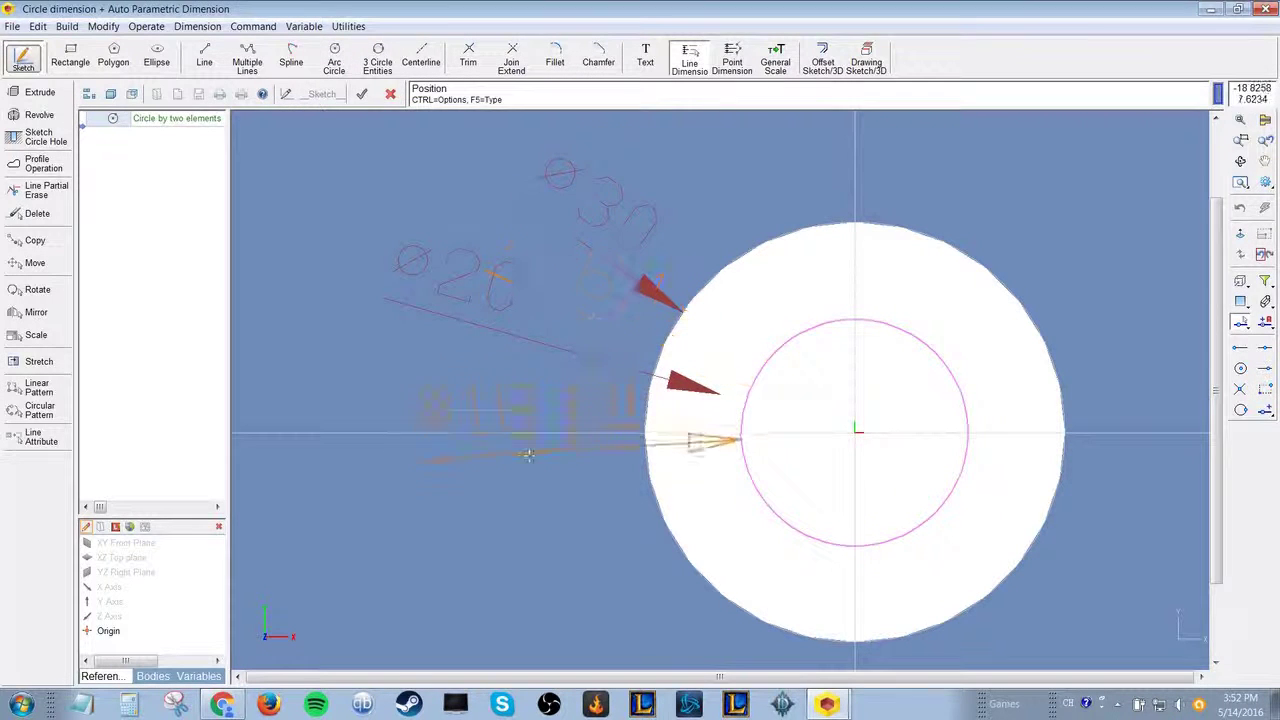
left_click(528, 455)
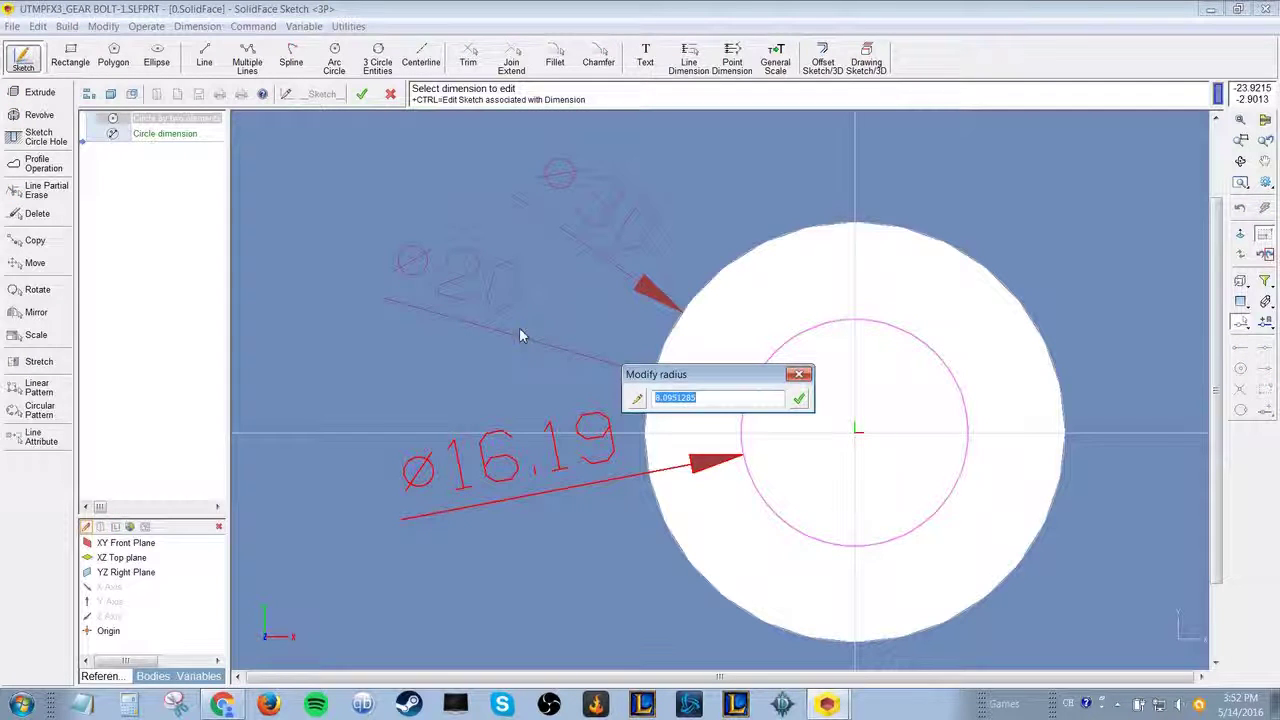
- Set the circle's radius to a new variable Dx with value 5 and finish the sketch
type("8")
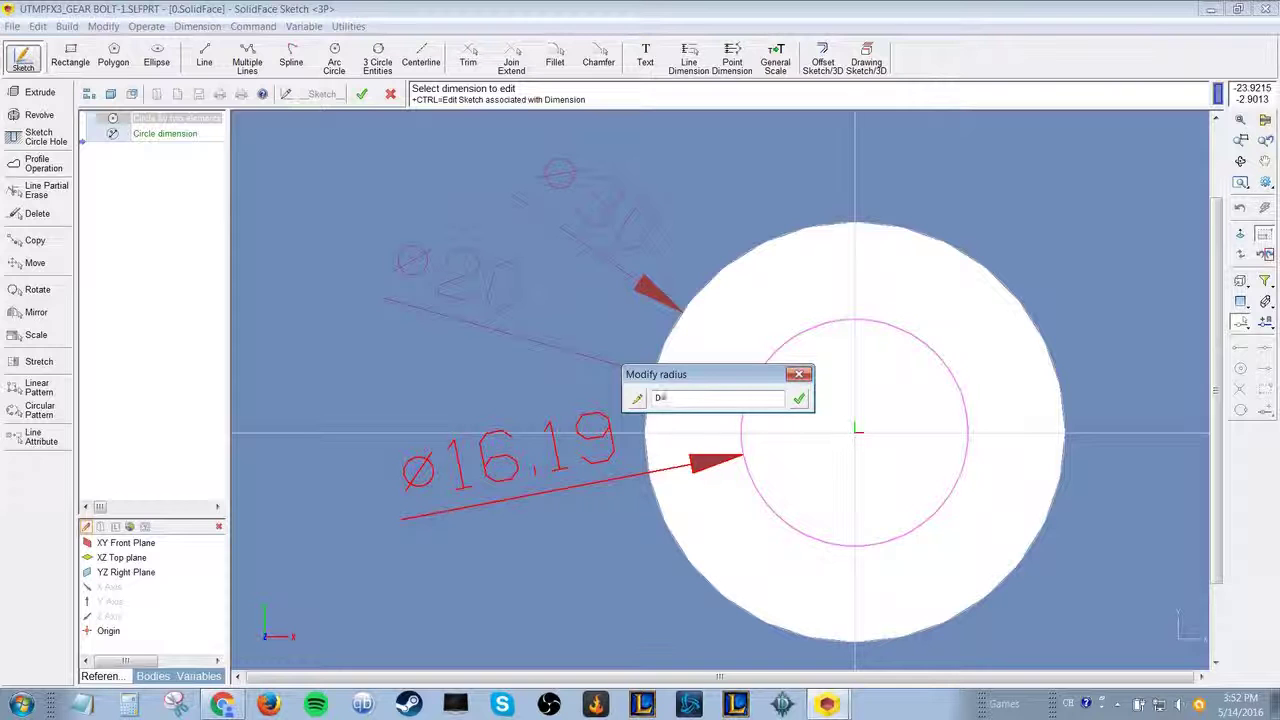
key("Return")
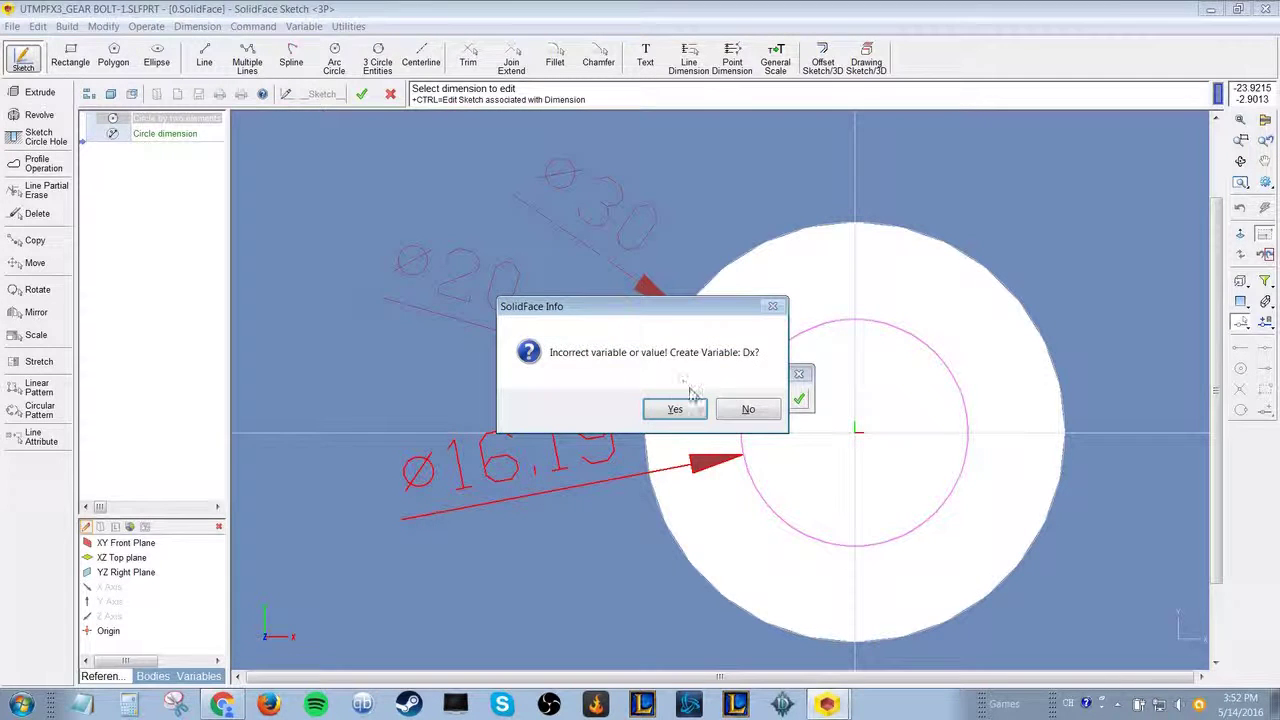
left_click(698, 407)
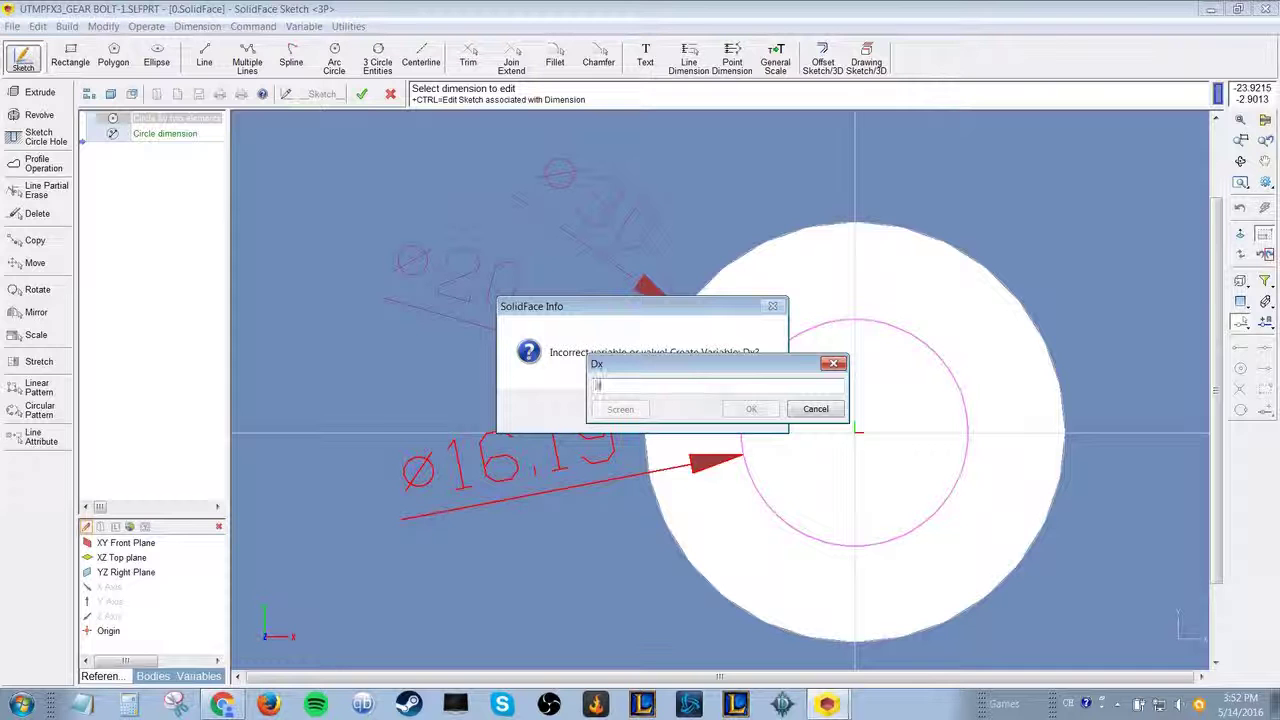
type("5")
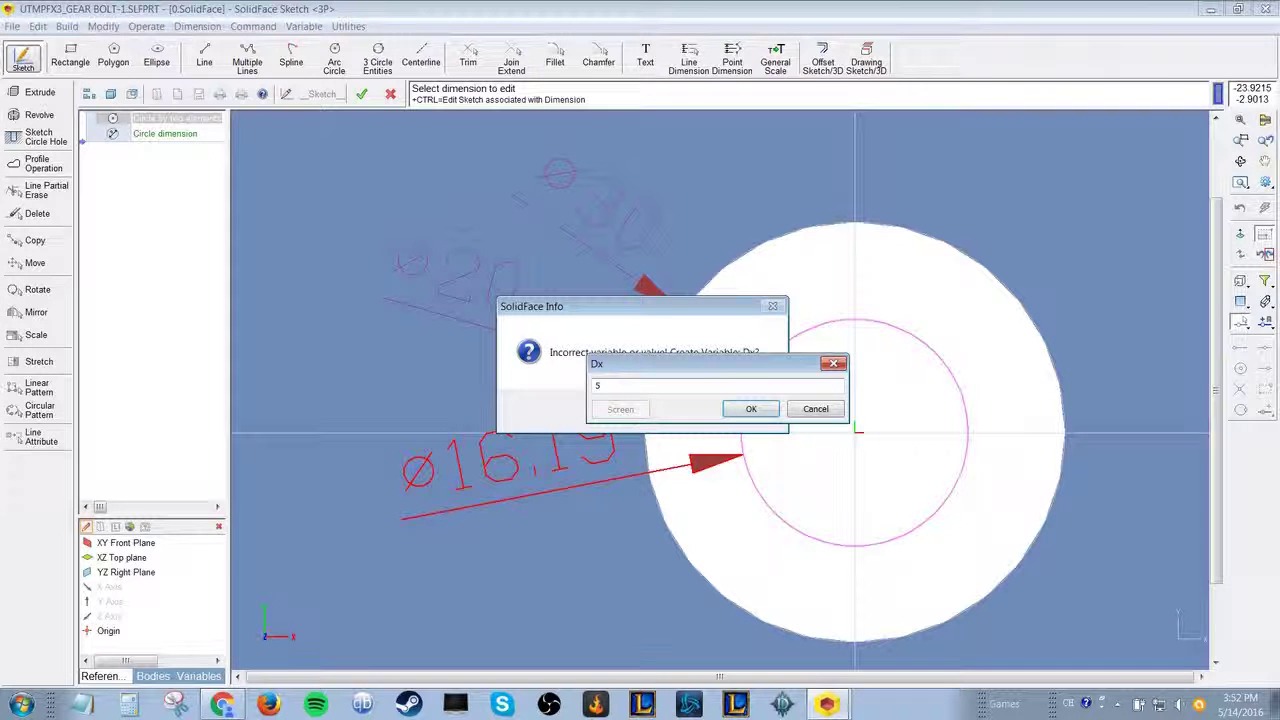
left_click(748, 410)
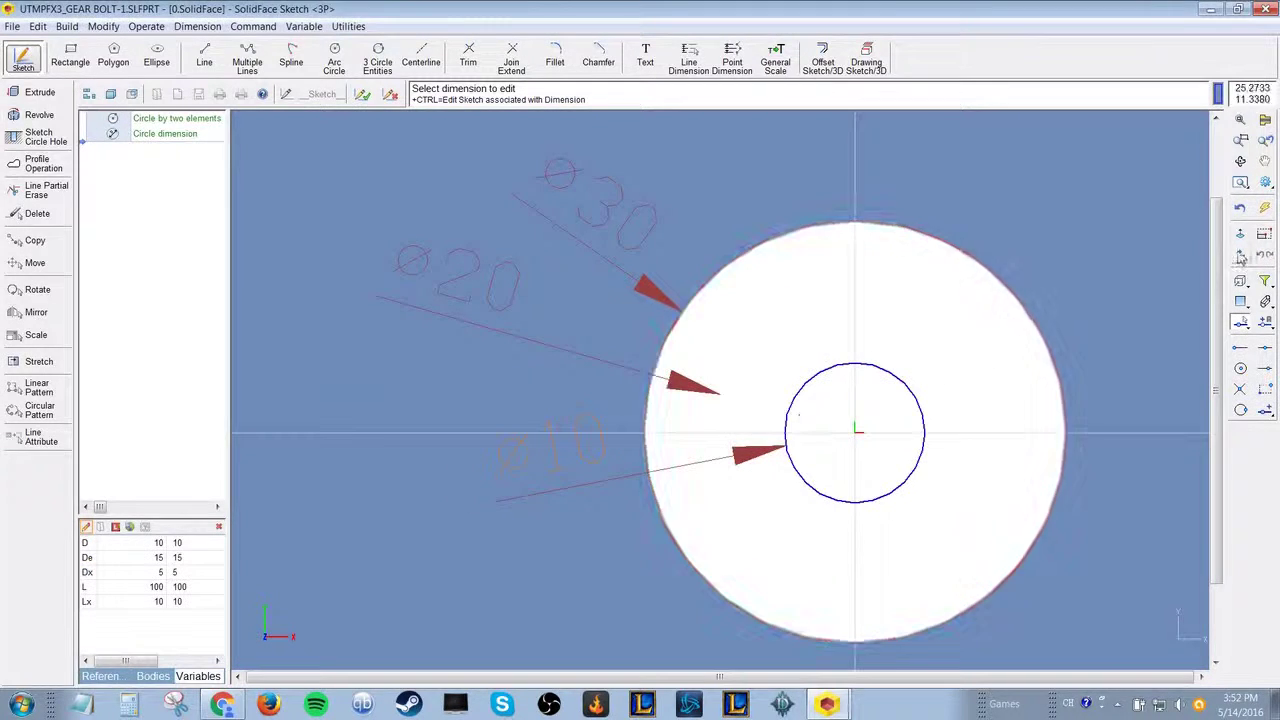
left_click(362, 95)
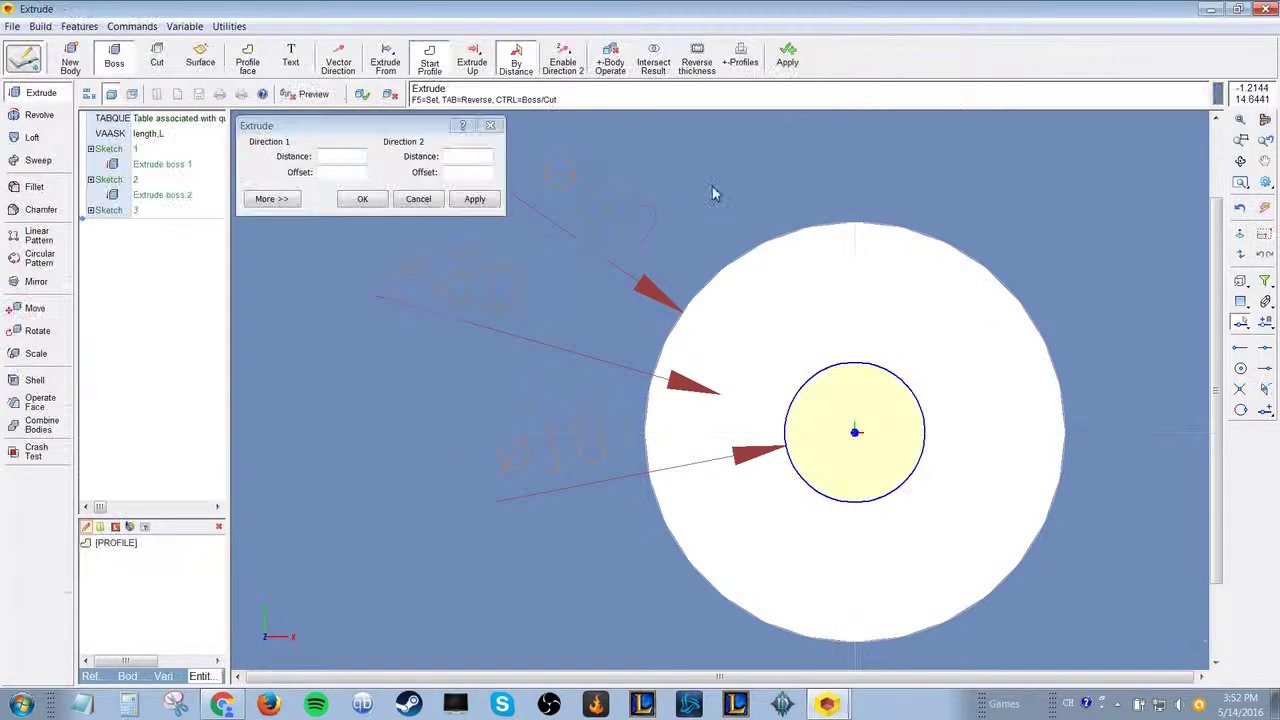
- Extrude the circle on the bolt head as a boss, using a new distance variable Dxl with value 5
middle_click_drag(806, 120, 460, 172)
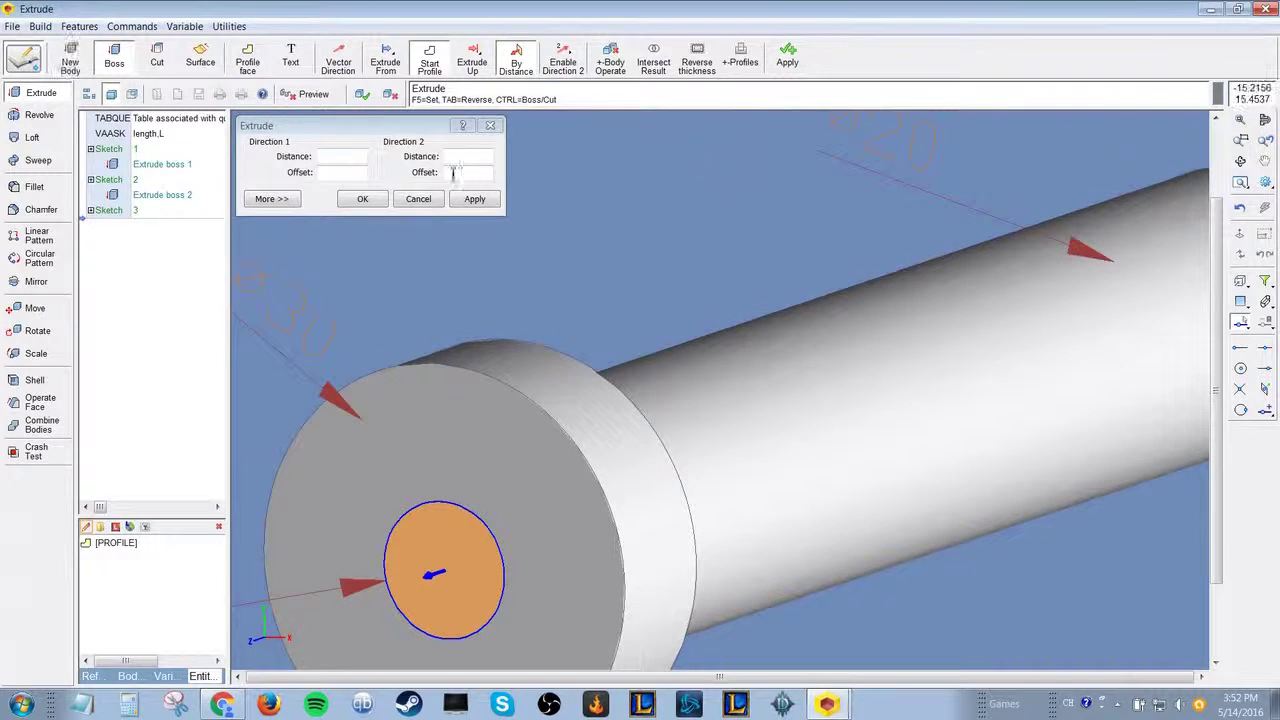
left_click(332, 155)
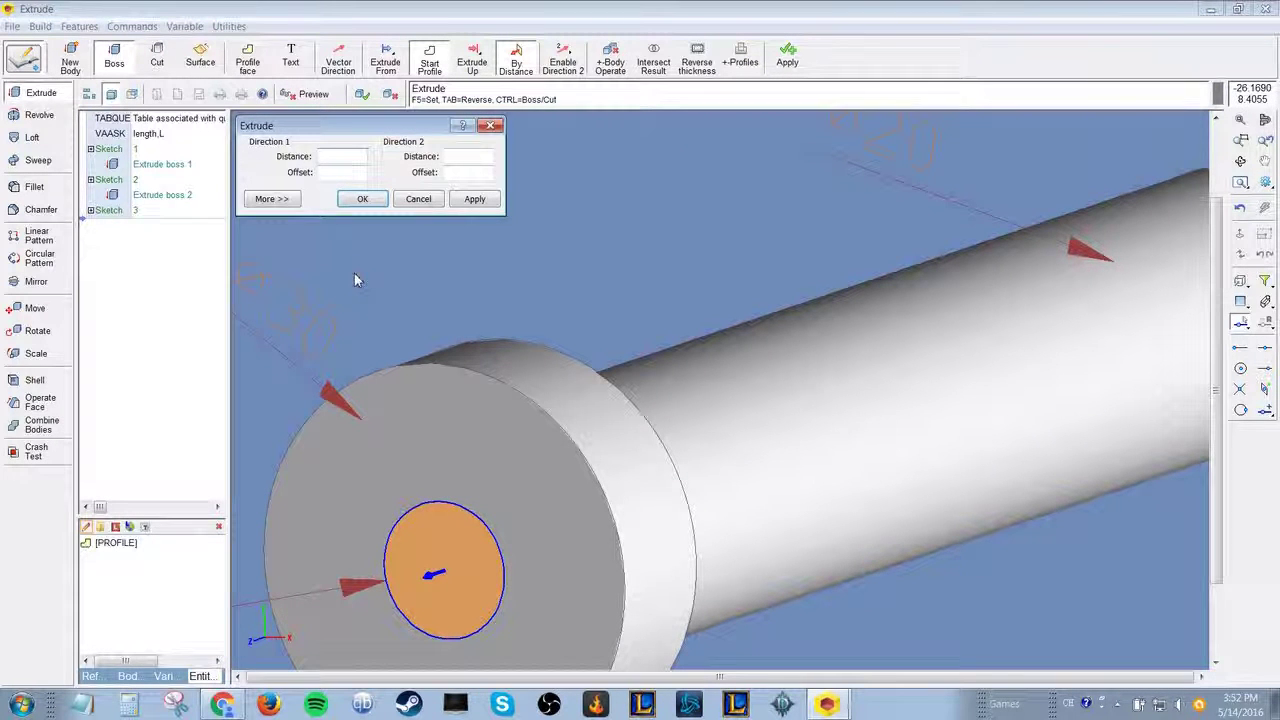
type("0x")
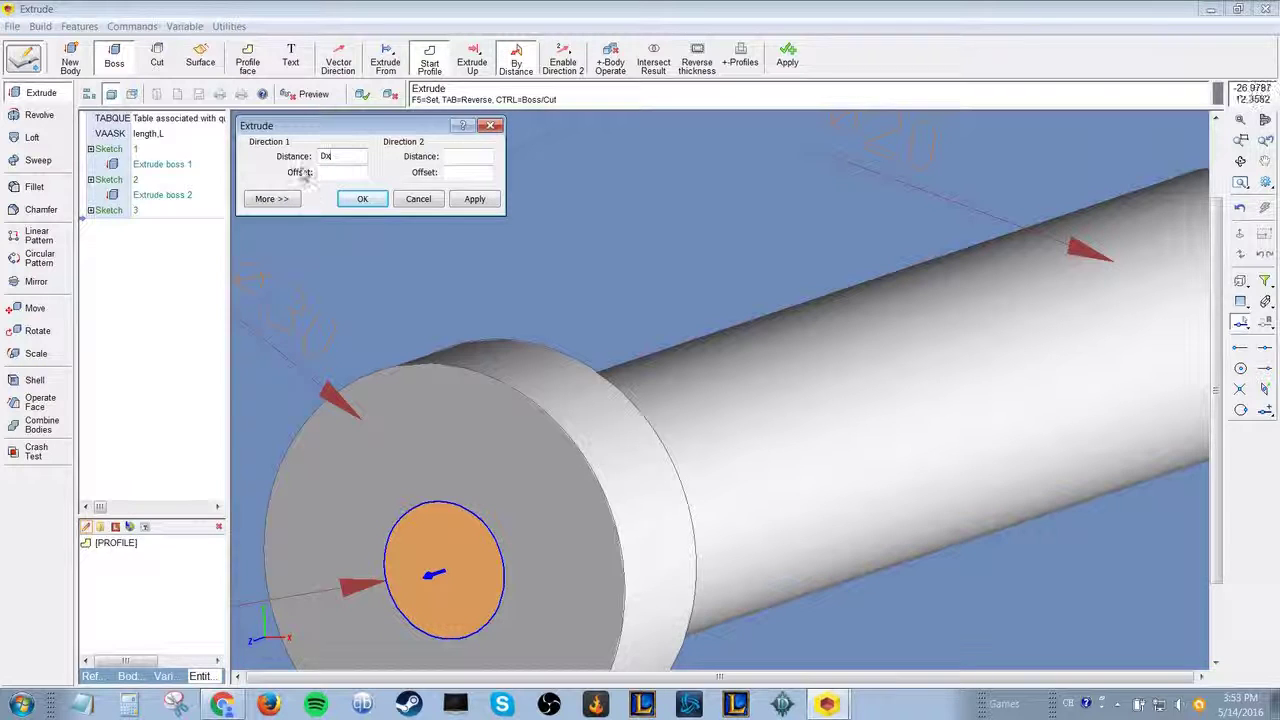
type("l")
left_click(363, 199)
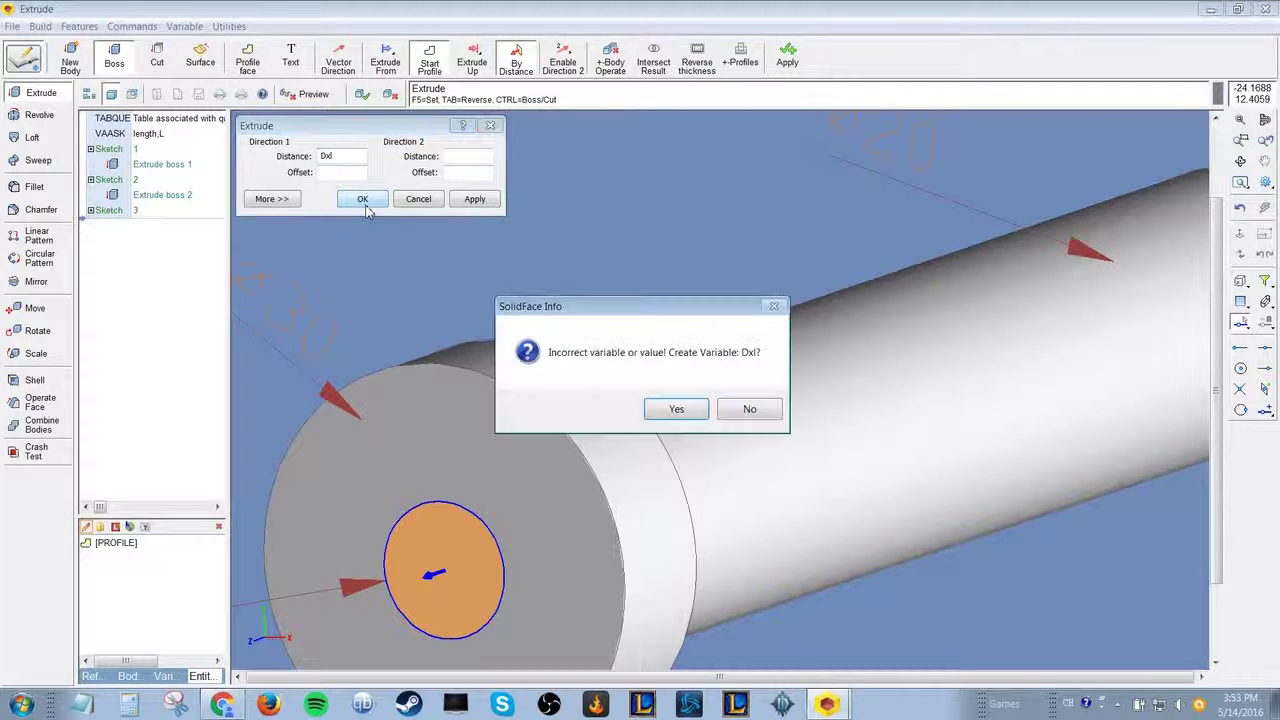
left_click(677, 411)
type("5")
left_click(750, 409)
middle_click_drag(663, 423, 551, 457)
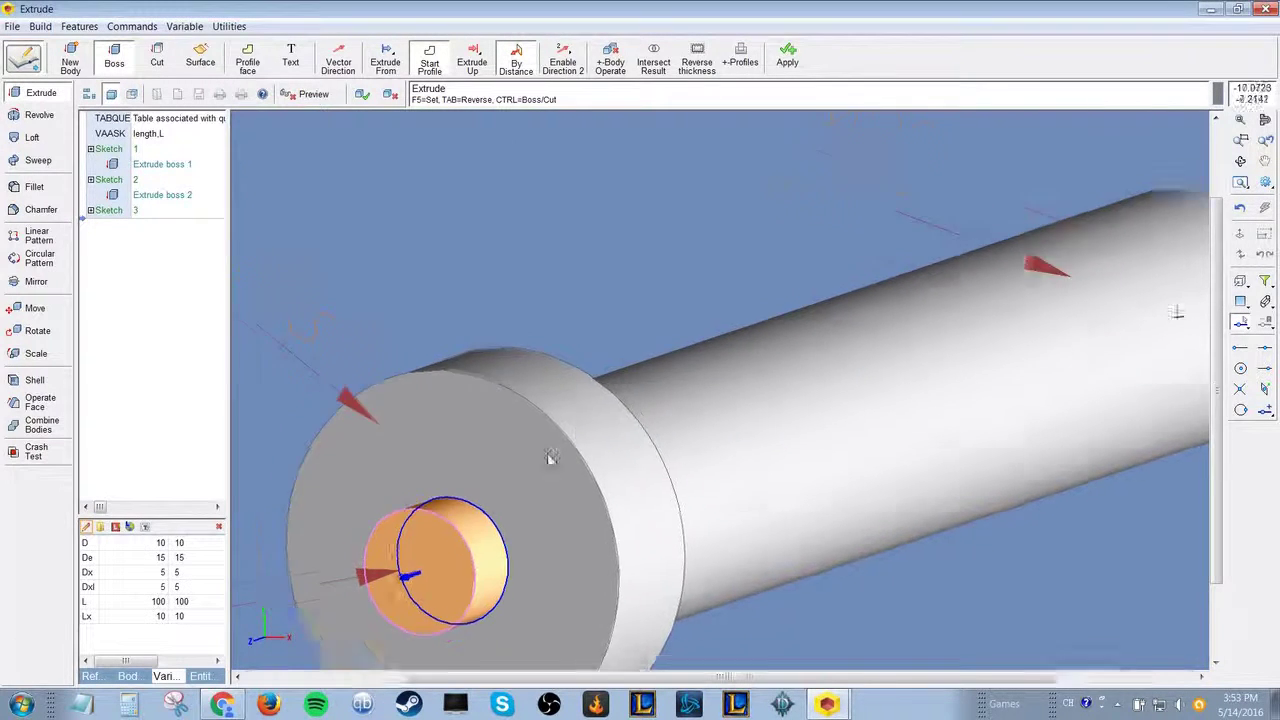
scroll(551, 457, "down", 3)
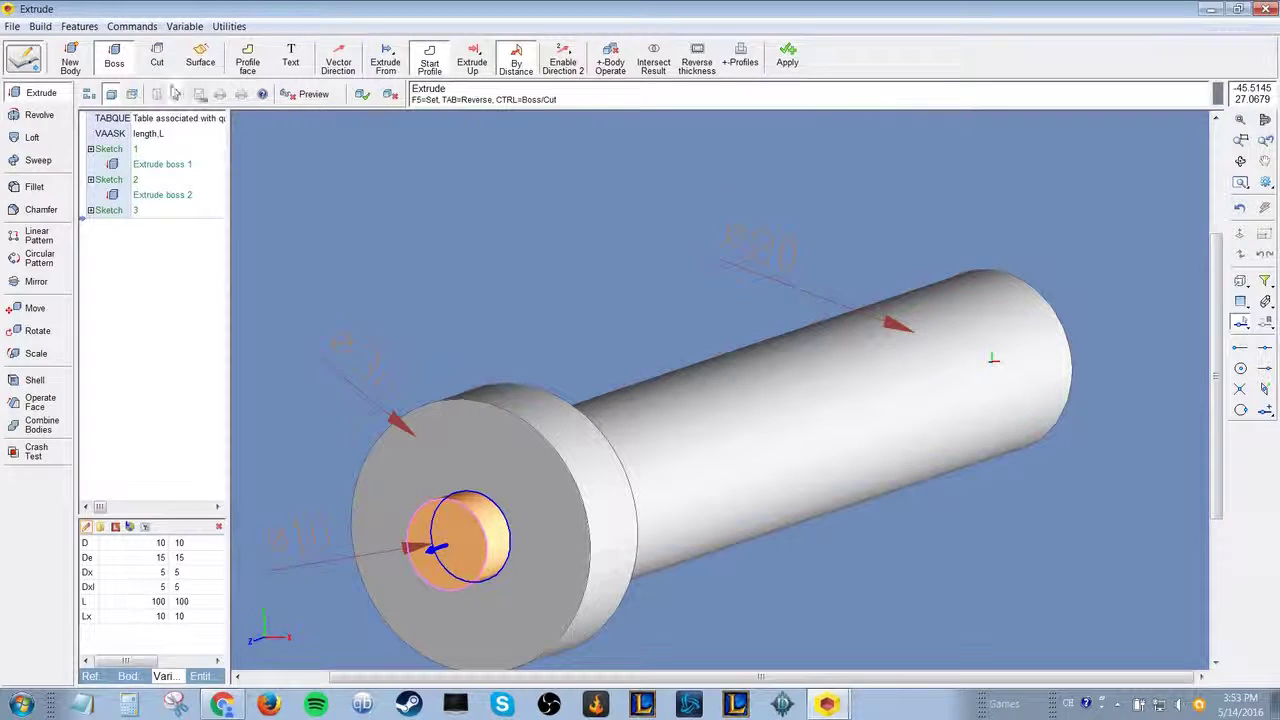
left_click(361, 95)
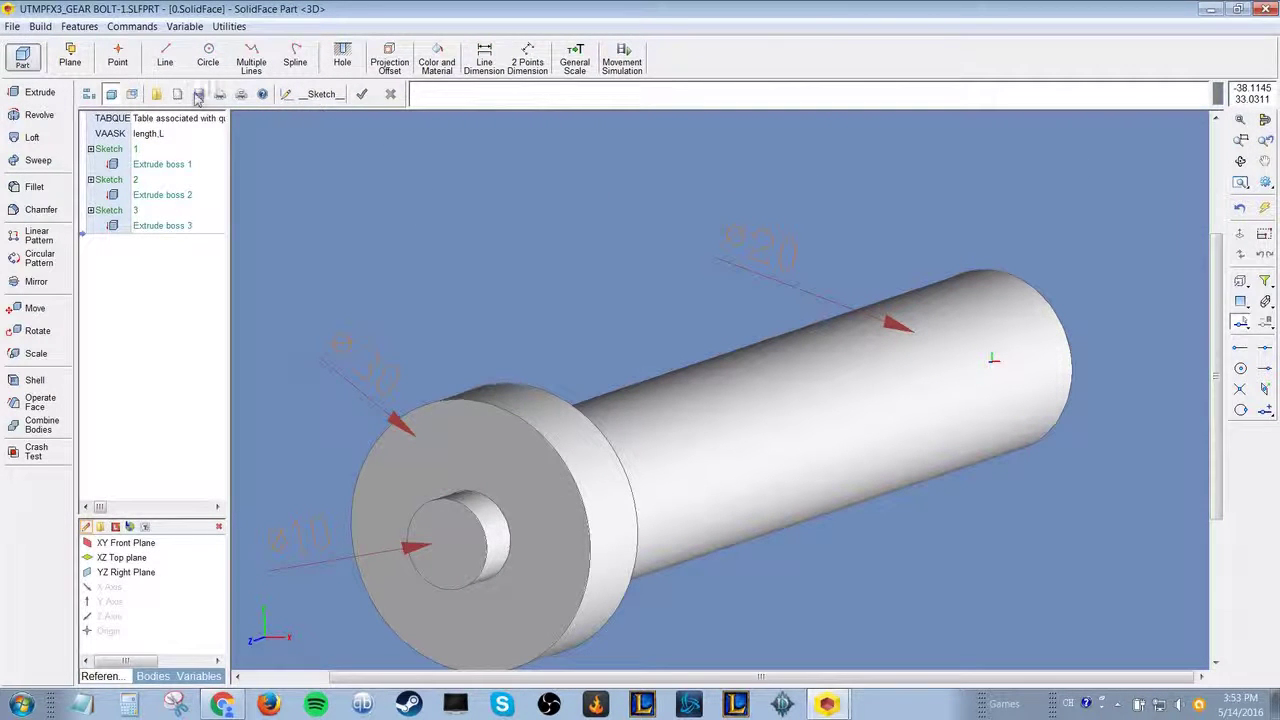
- Switch back to the gear assembly and rebuild all inserted components and mates to bring in the edited bolt
key("alt+Tab")
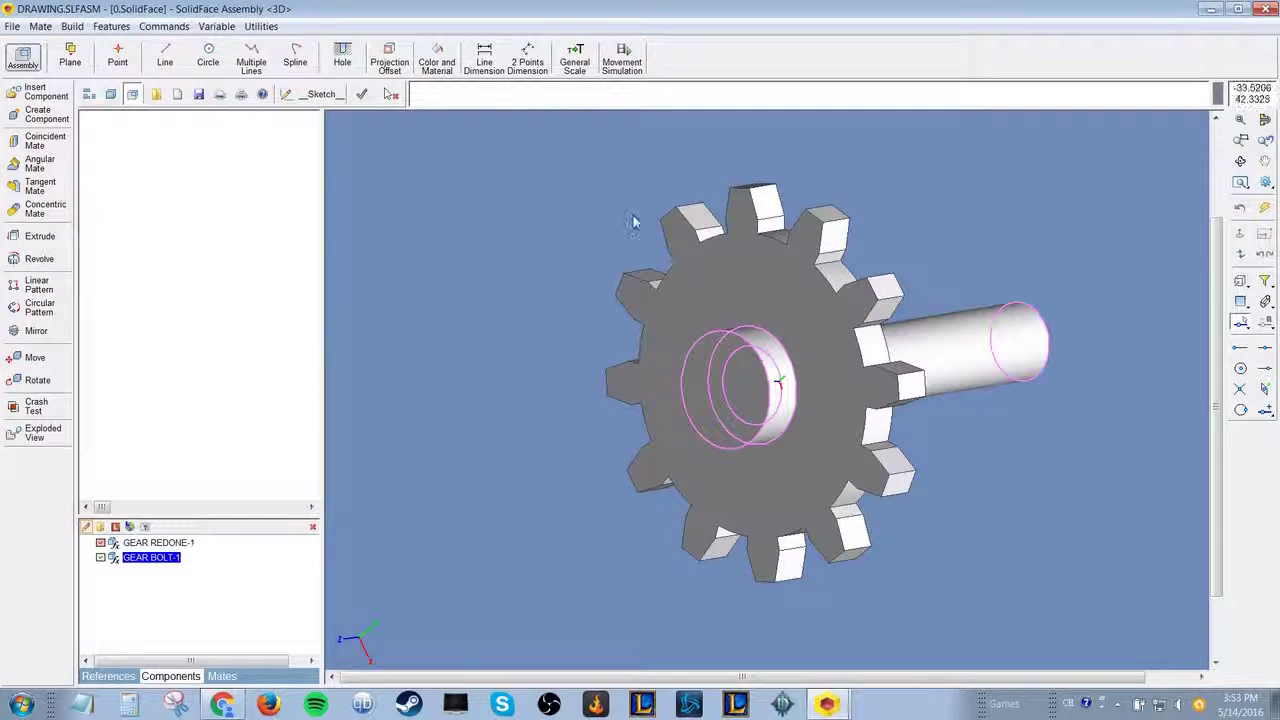
left_click(1266, 208)
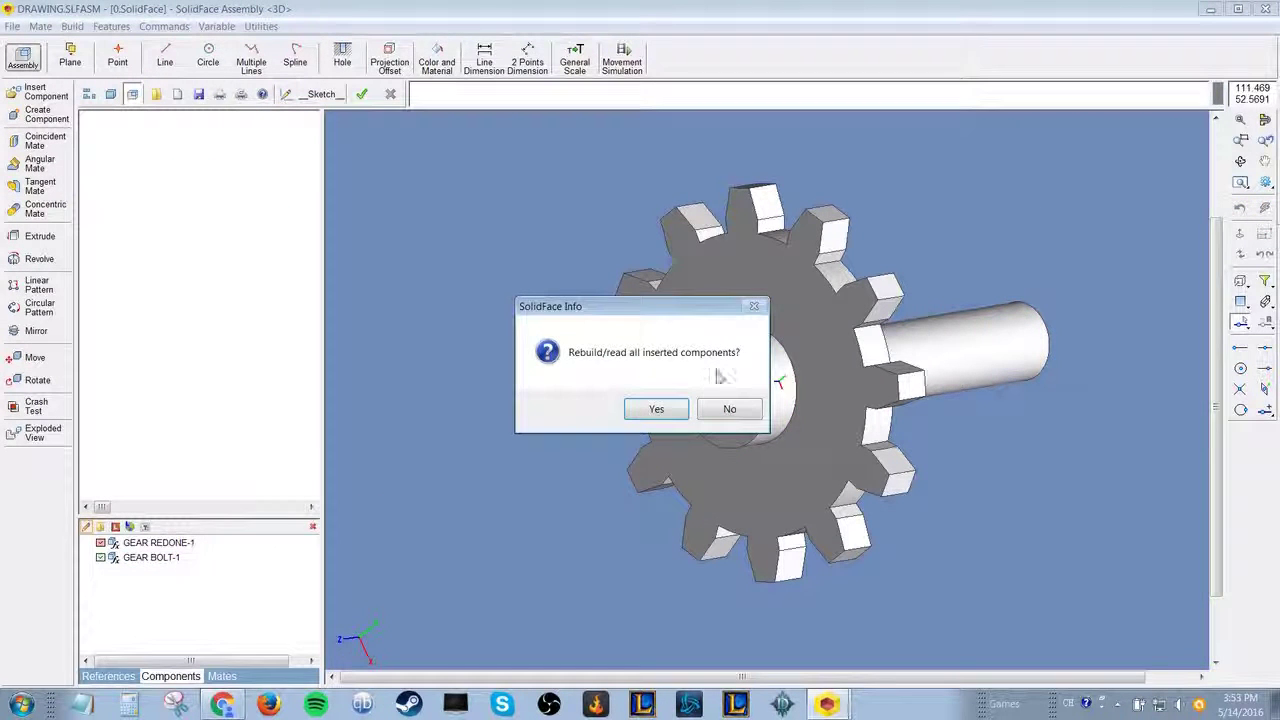
left_click(658, 409)
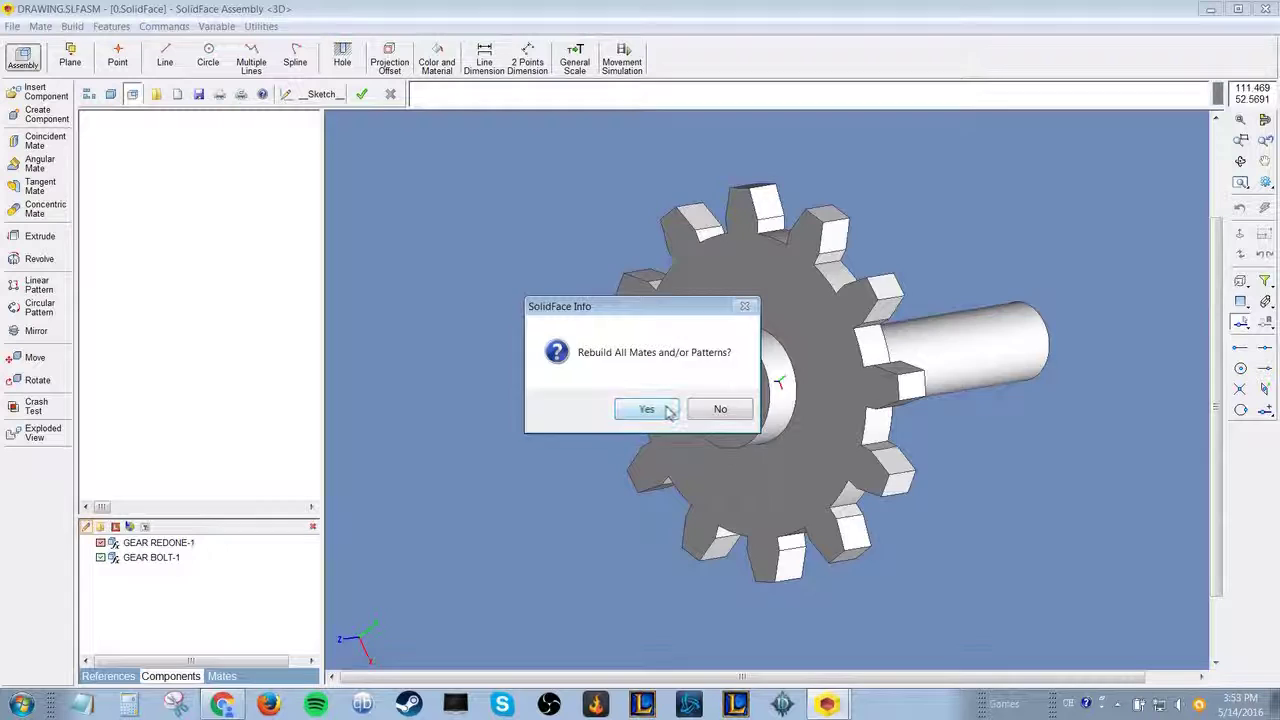
left_click(669, 411)
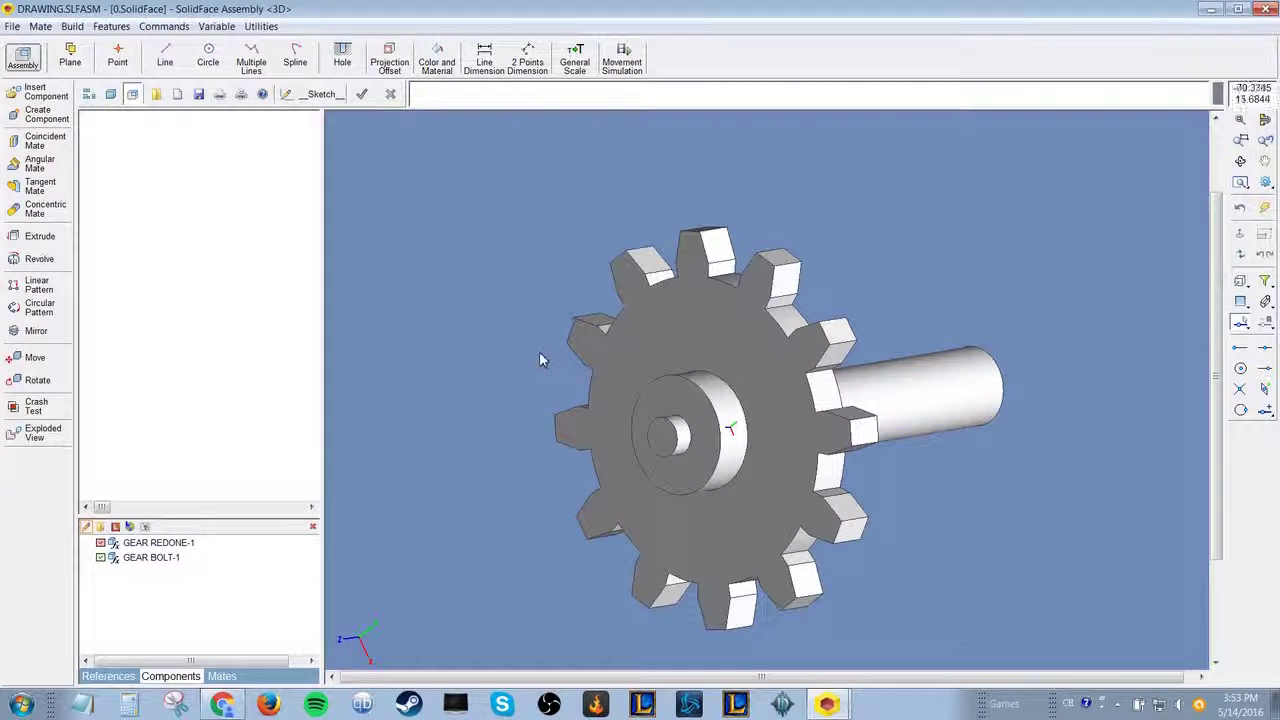
middle_click_drag(562, 398, 830, 390)
middle_click_drag(963, 651, 909, 529)
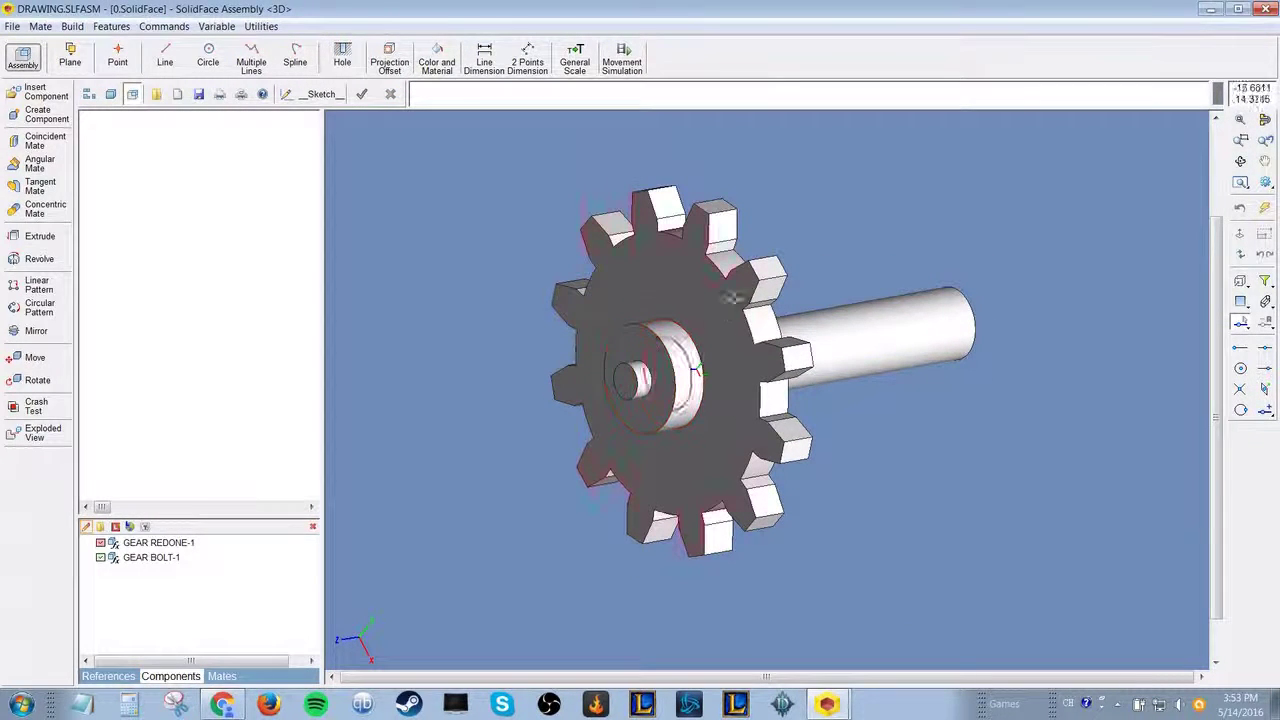
- Make a drawing from the assembly on the ANSI B.SLFTPL sheet template at 1:1 scale
left_click(25, 28)
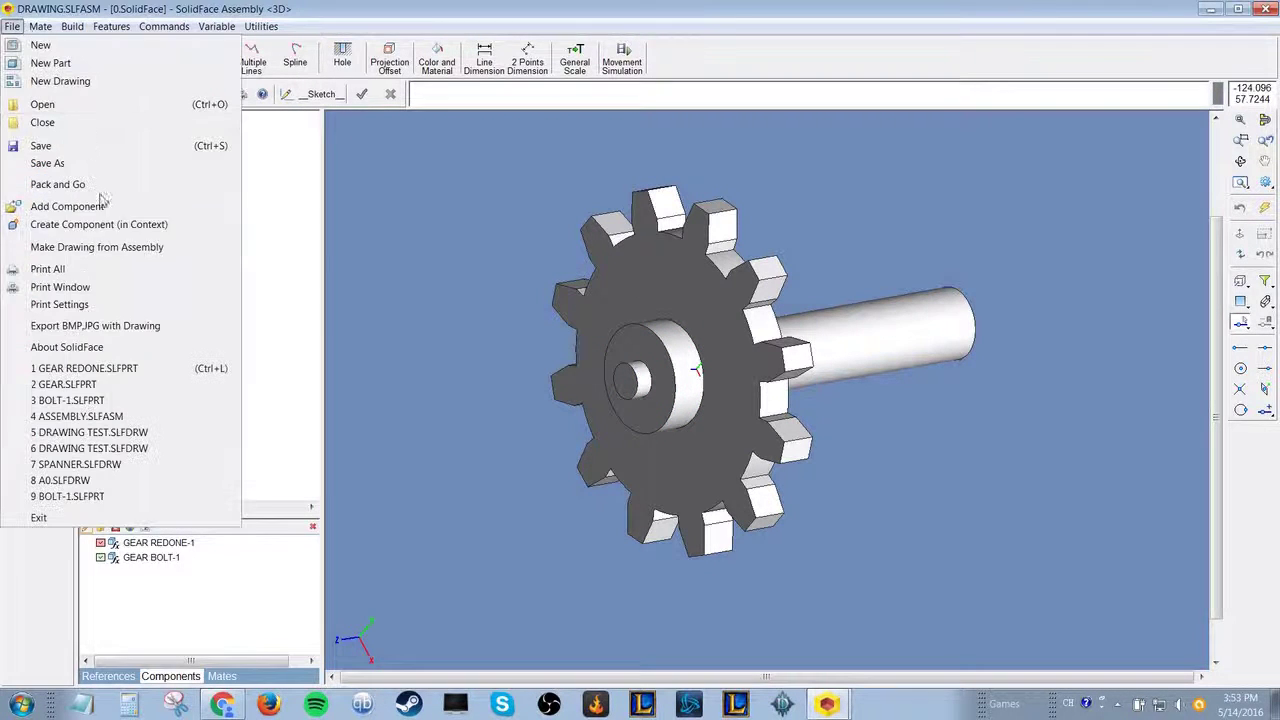
left_click(105, 246)
left_click(700, 408)
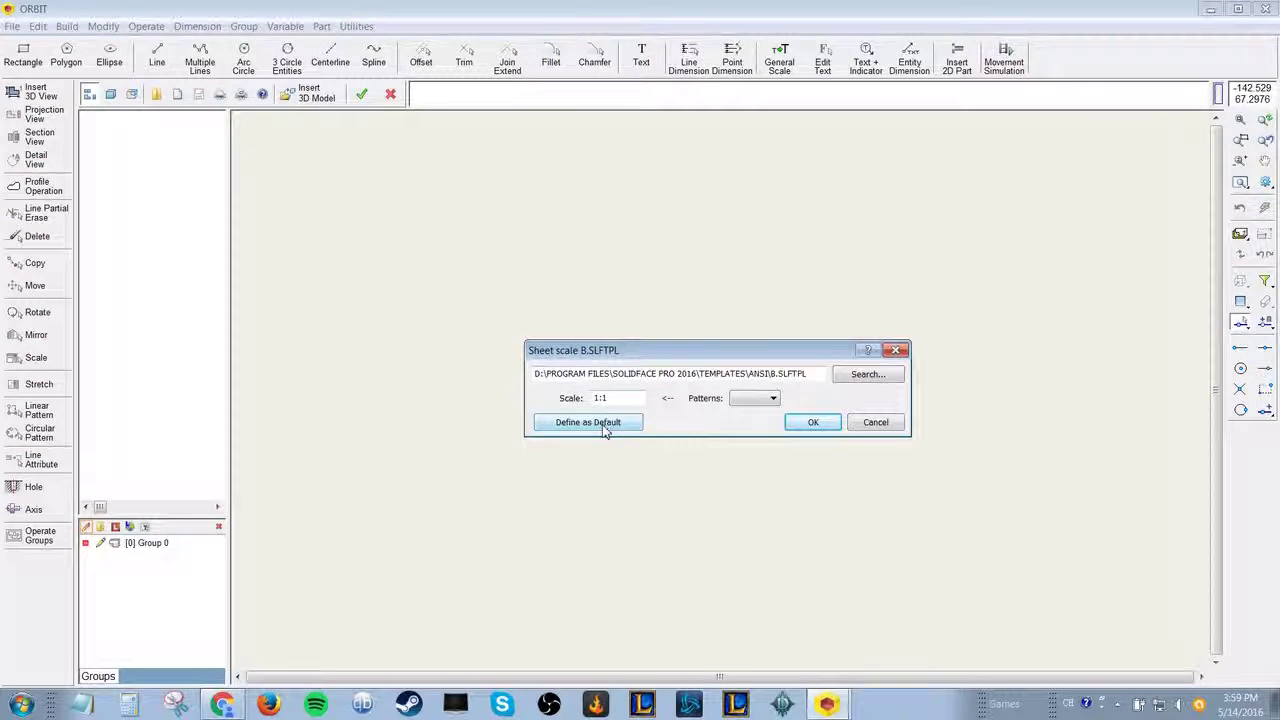
left_click(754, 400)
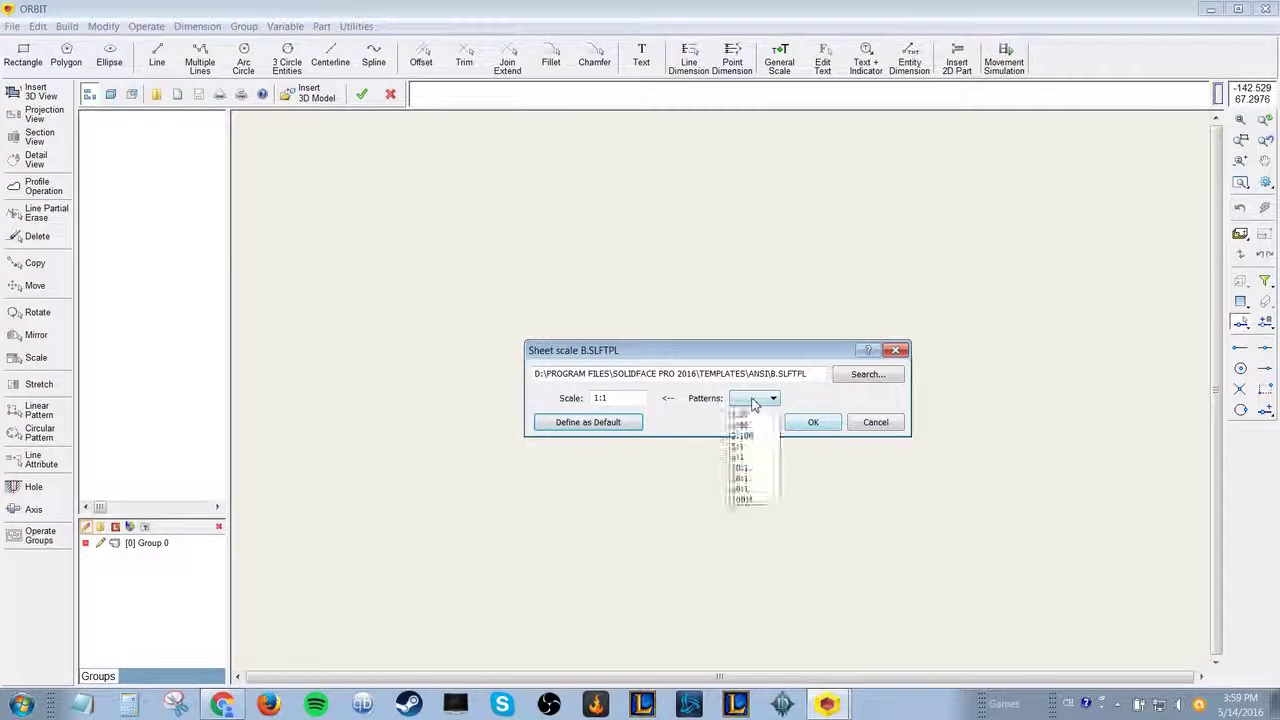
left_click(753, 402)
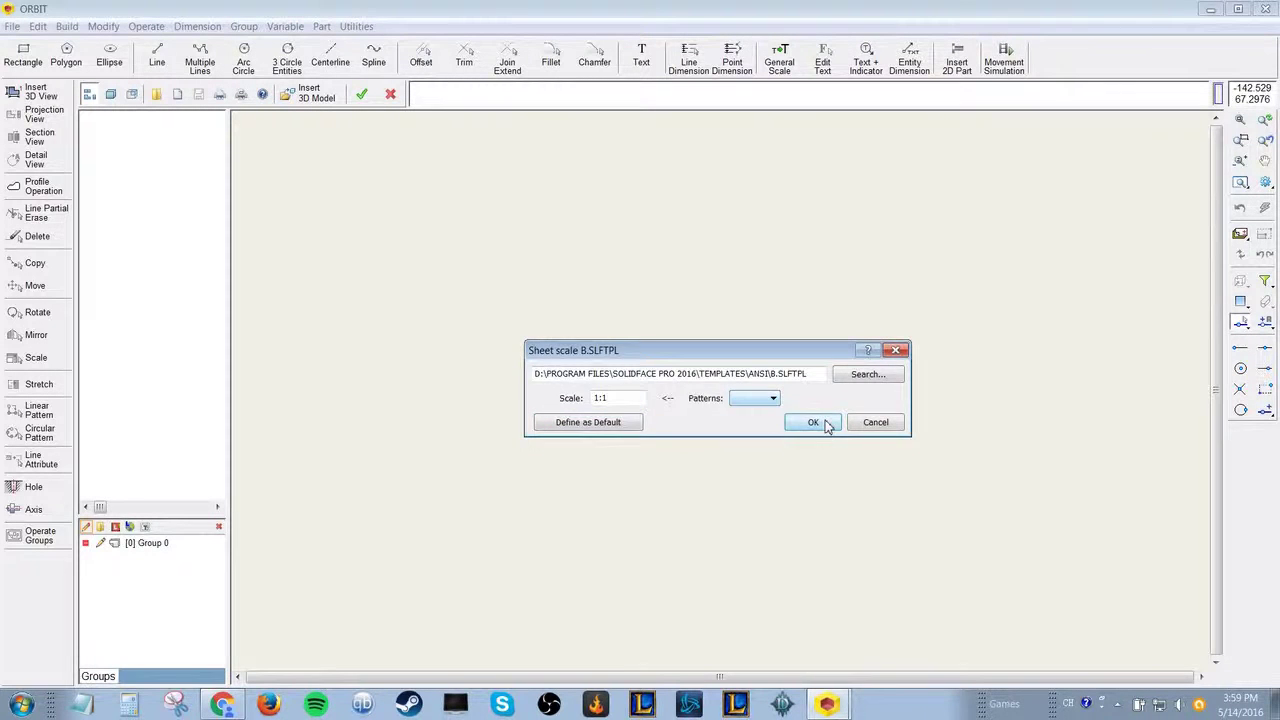
left_click(822, 424)
left_click(789, 421)
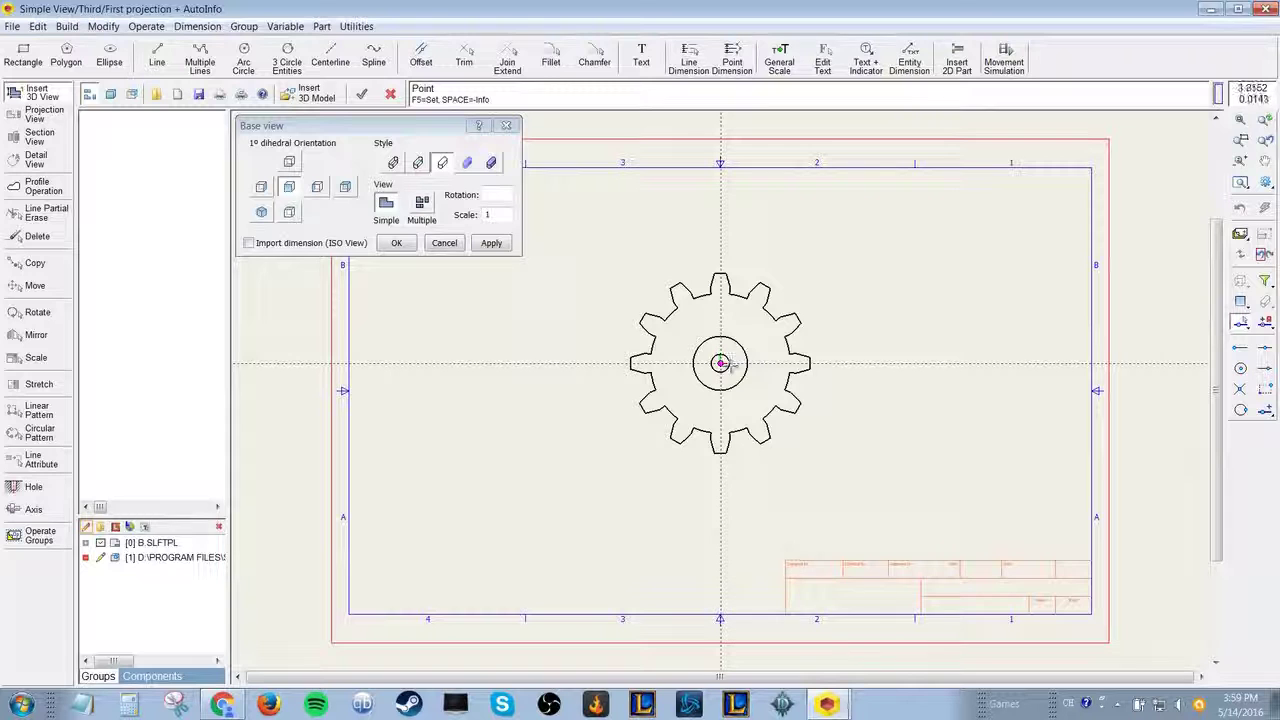
- Place the gear's front view at the sheet's centre and add projected side views to its left and right
left_click(720, 363)
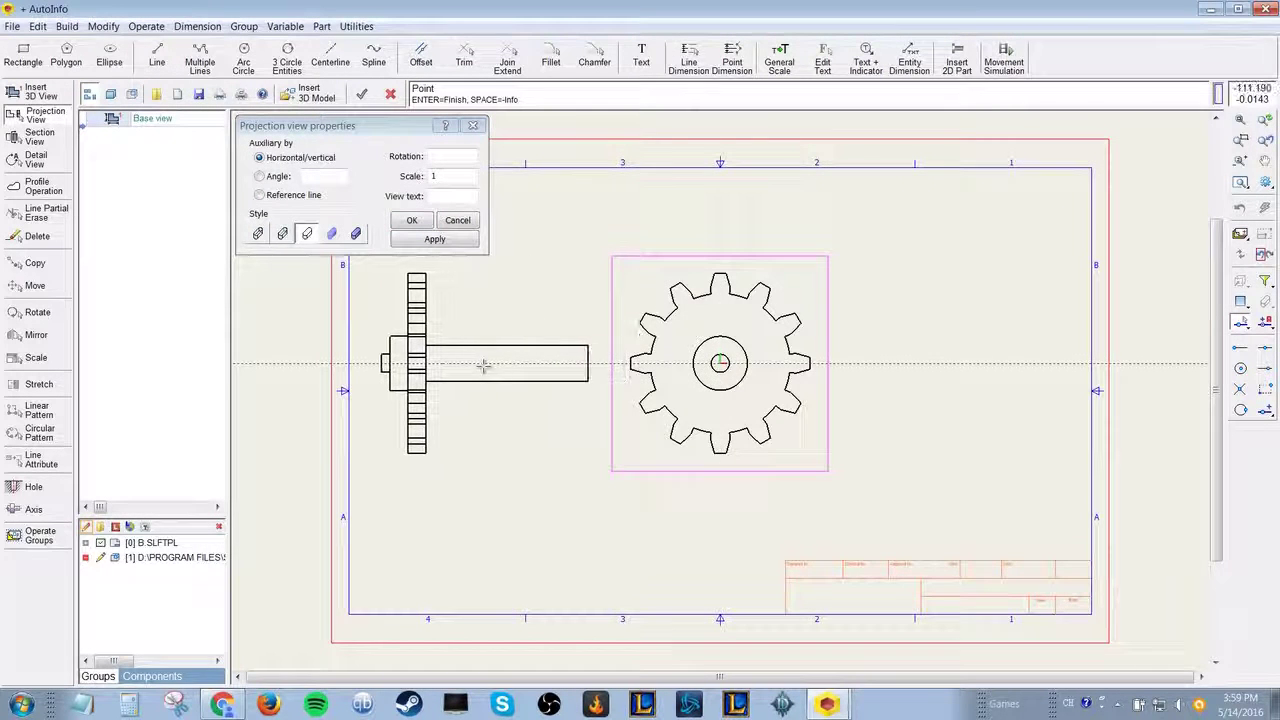
left_click(480, 366)
left_click(940, 366)
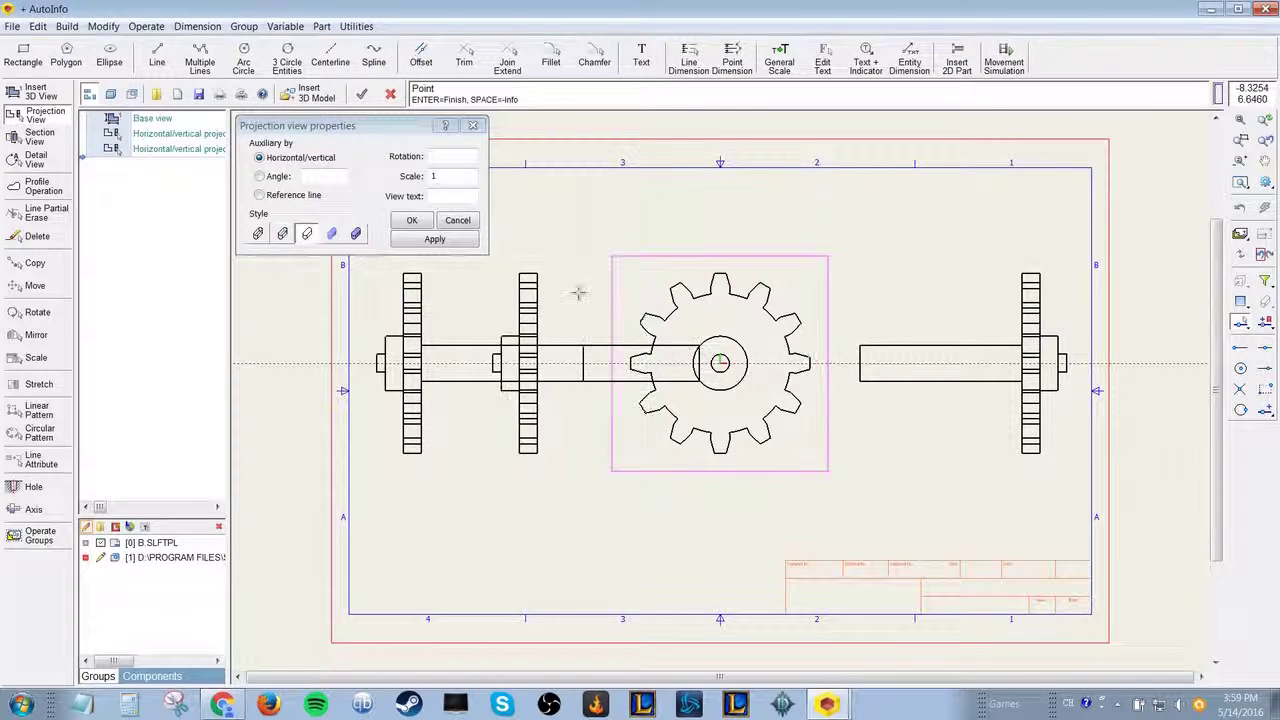
left_click(412, 221)
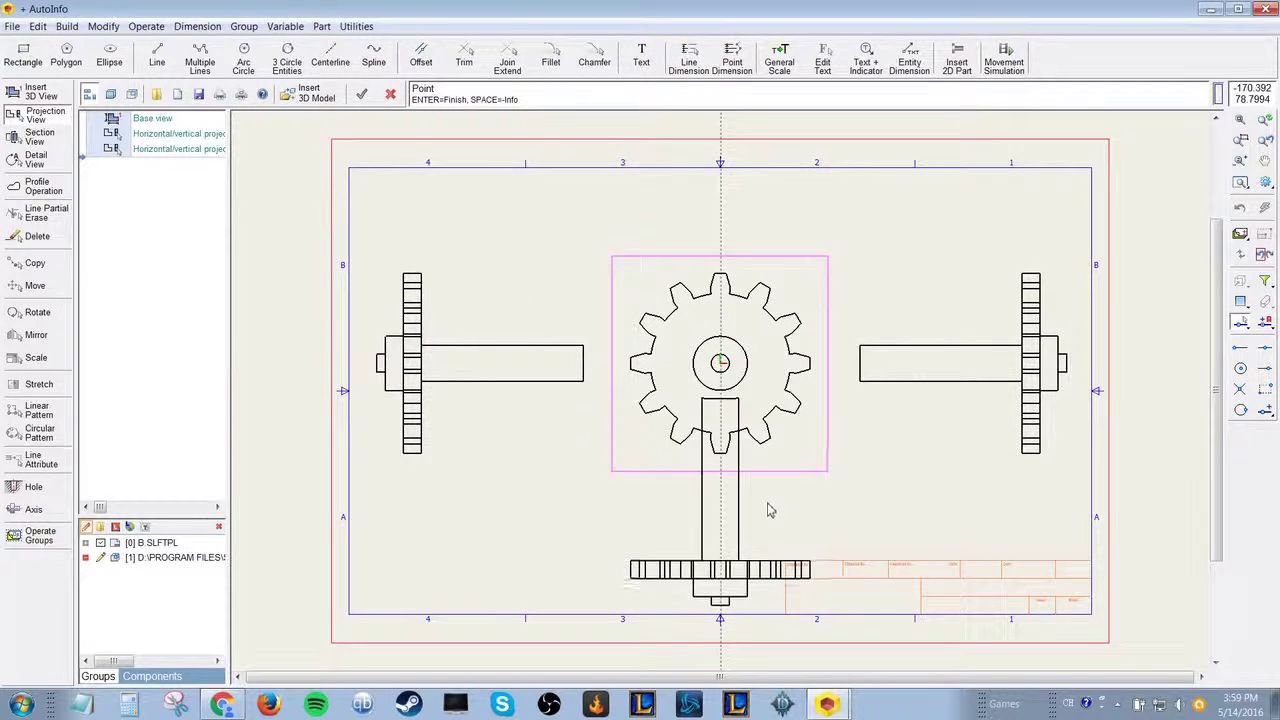
key("Return")
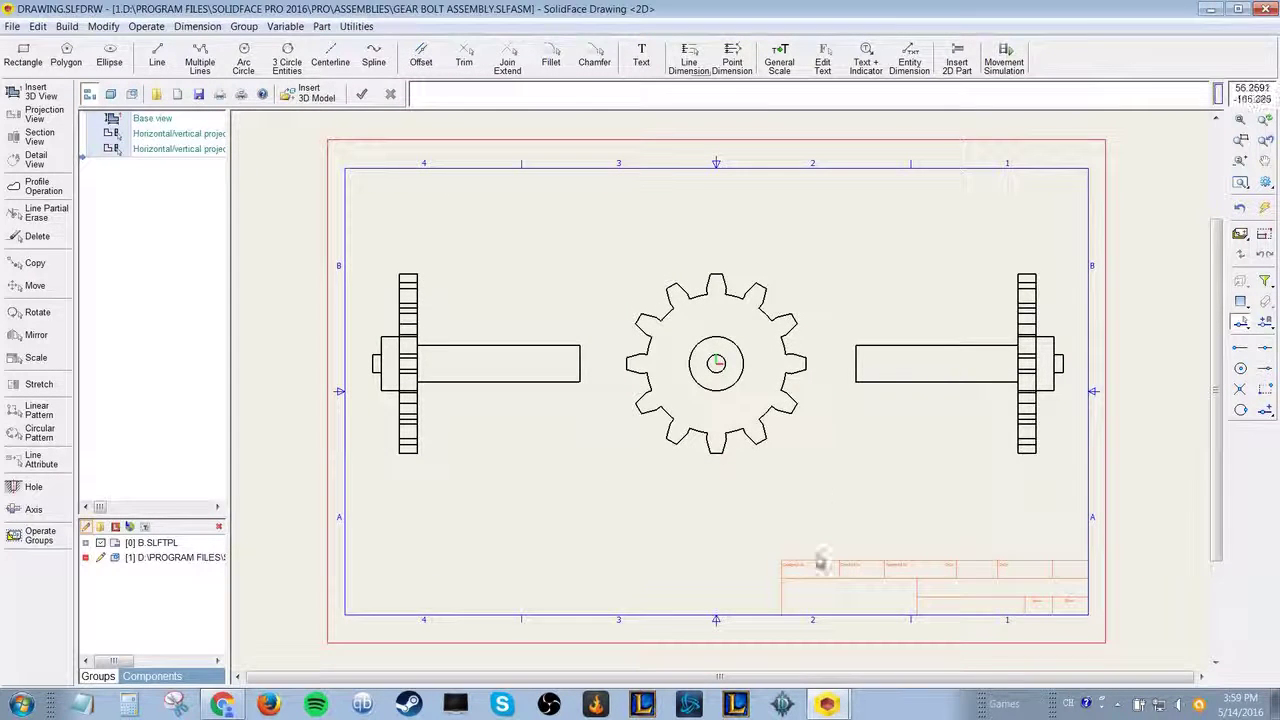
- Dimension the bolt head circle's diameter horizontally above the gear and the small boss circle's diameter below it
scroll(910, 605, "up", 3)
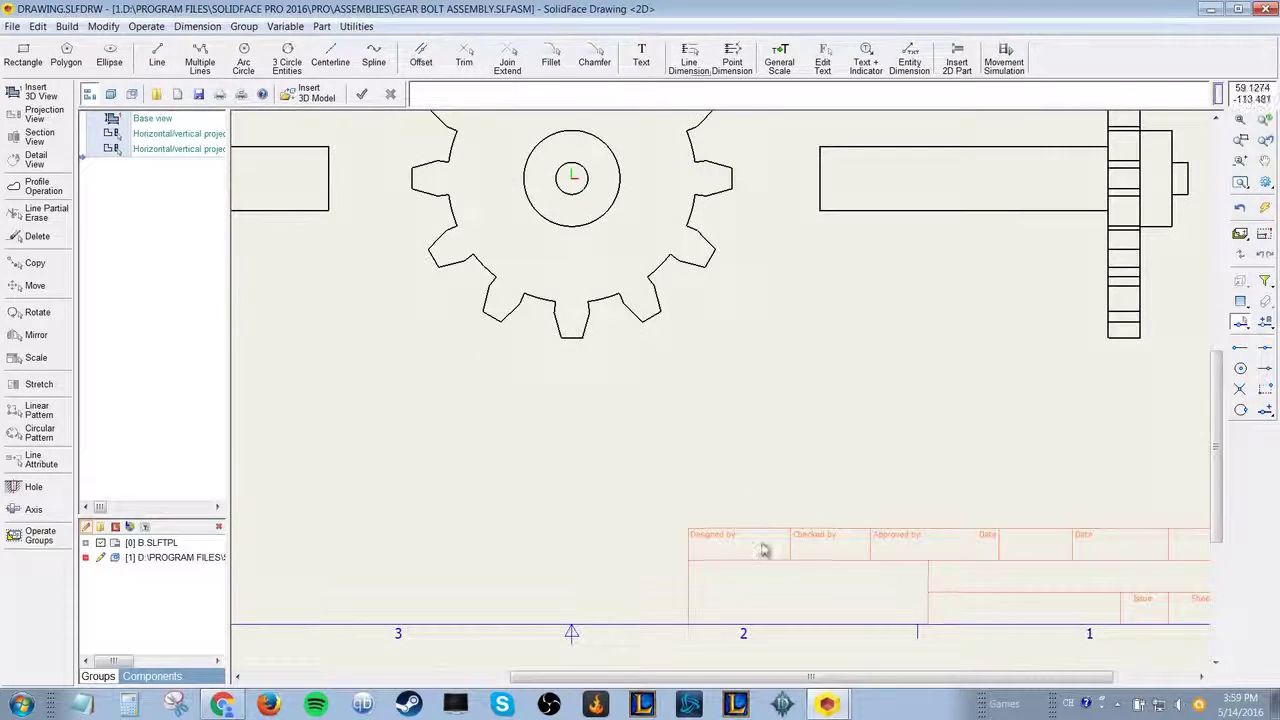
scroll(850, 568, "down", 1)
scroll(480, 286, "down", 3)
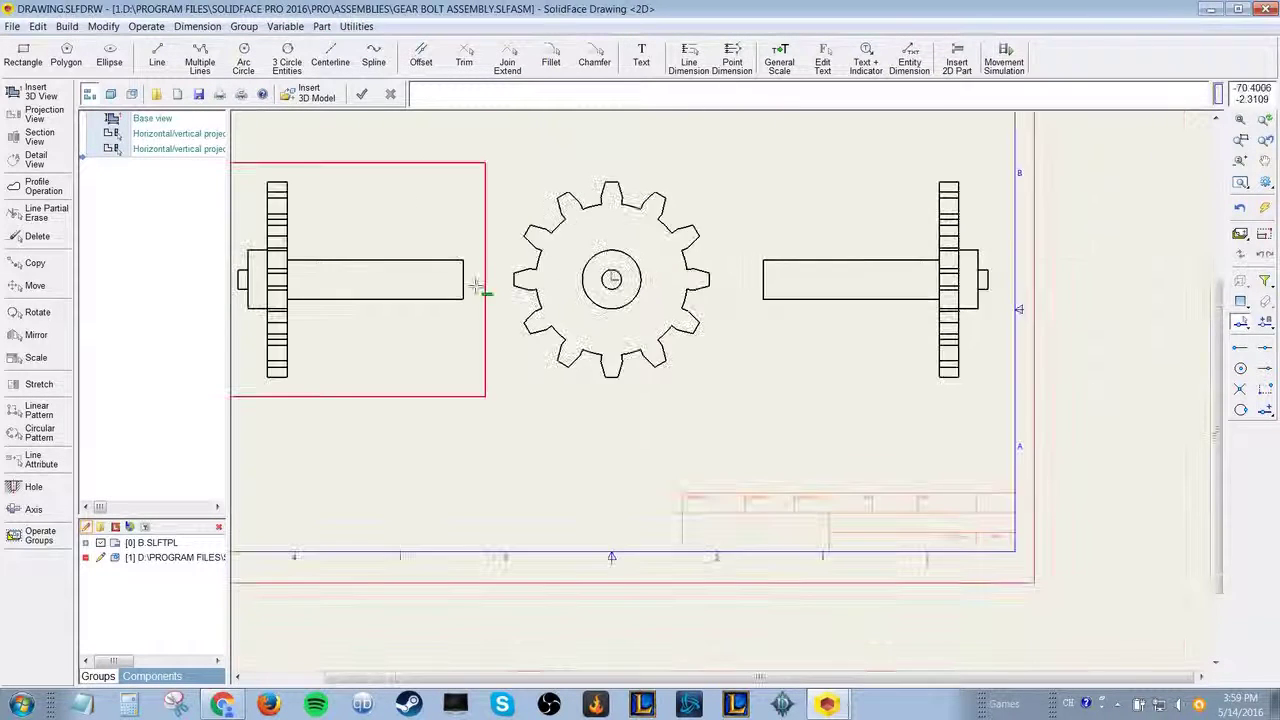
scroll(500, 245, "up", 2)
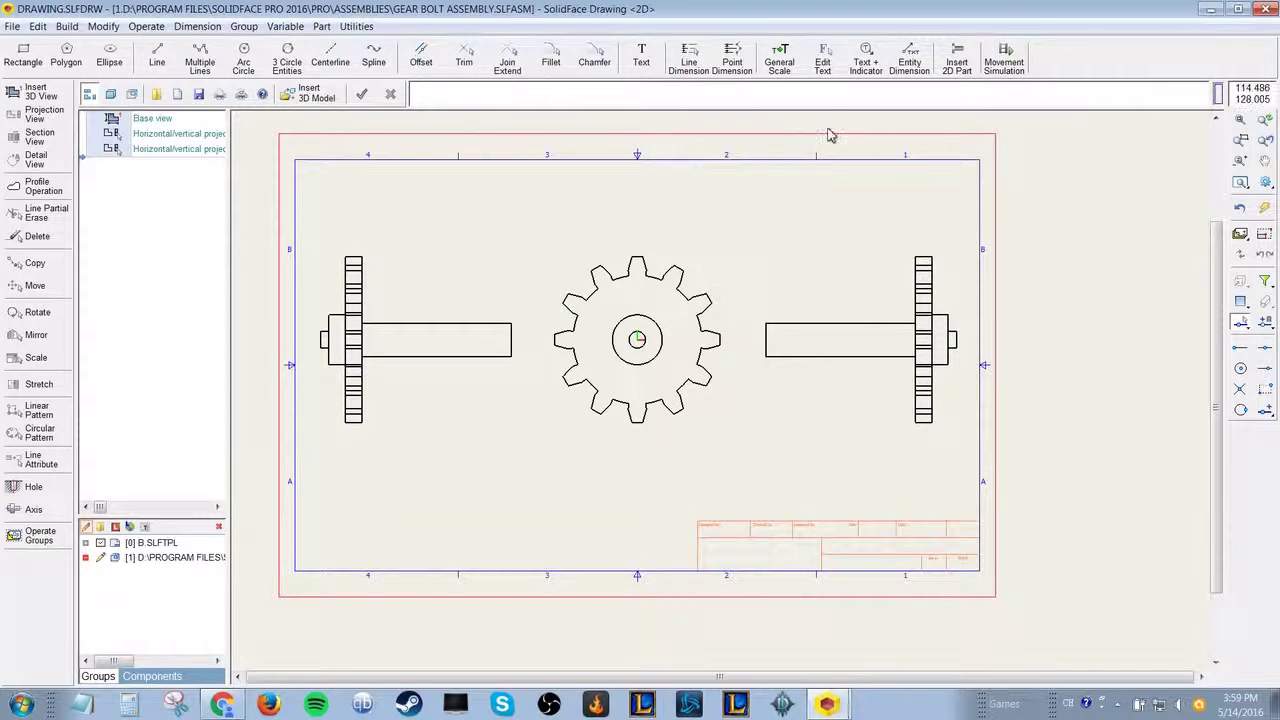
left_click(684, 68)
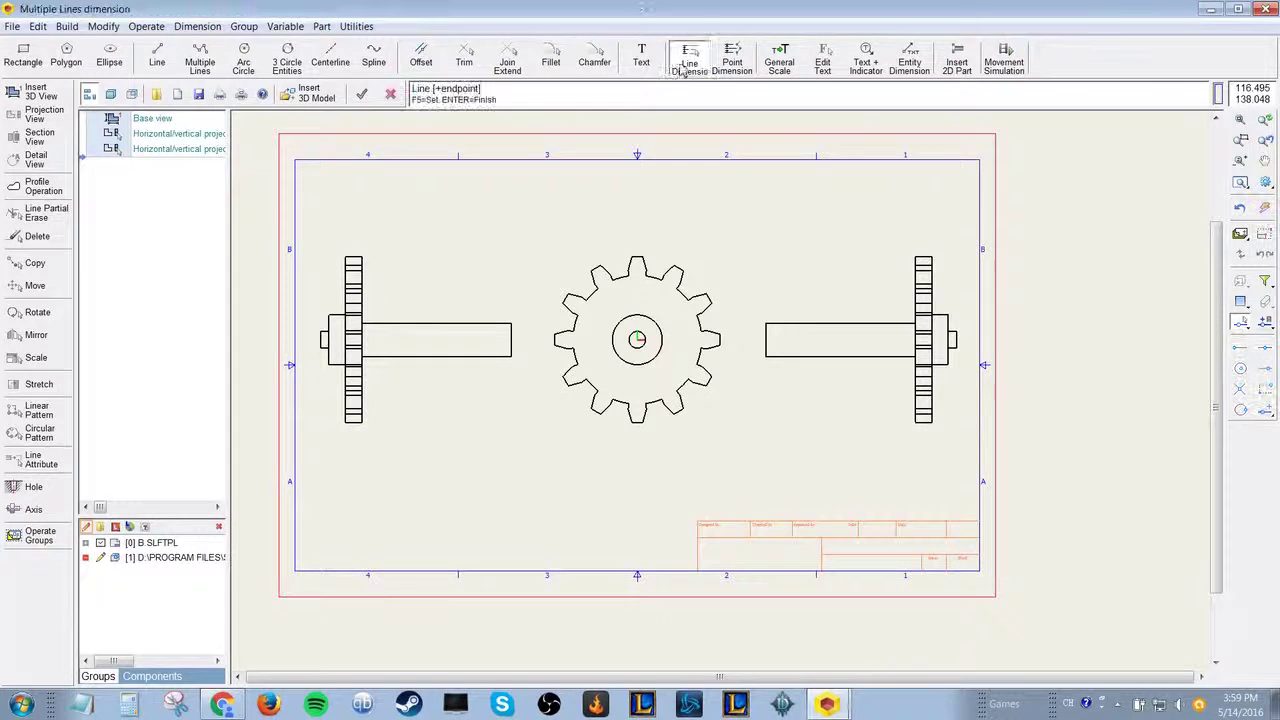
scroll(637, 340, "up", 4)
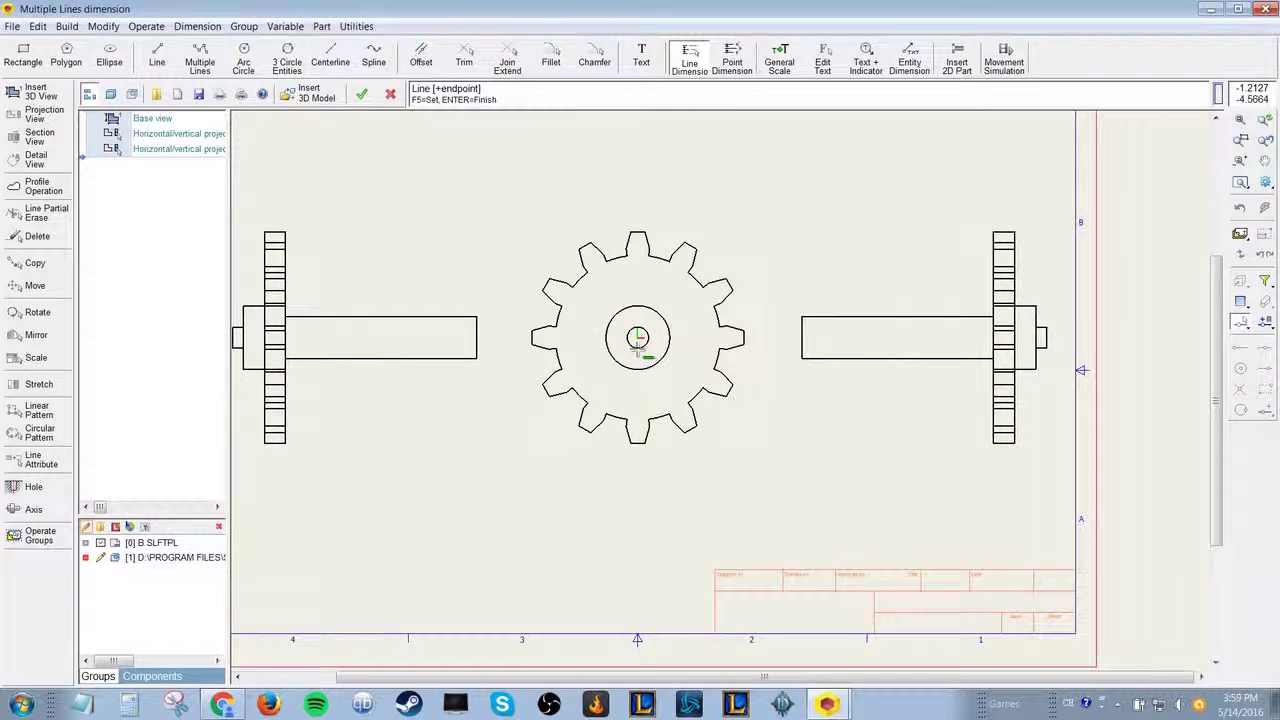
left_click(694, 301)
key("Return")
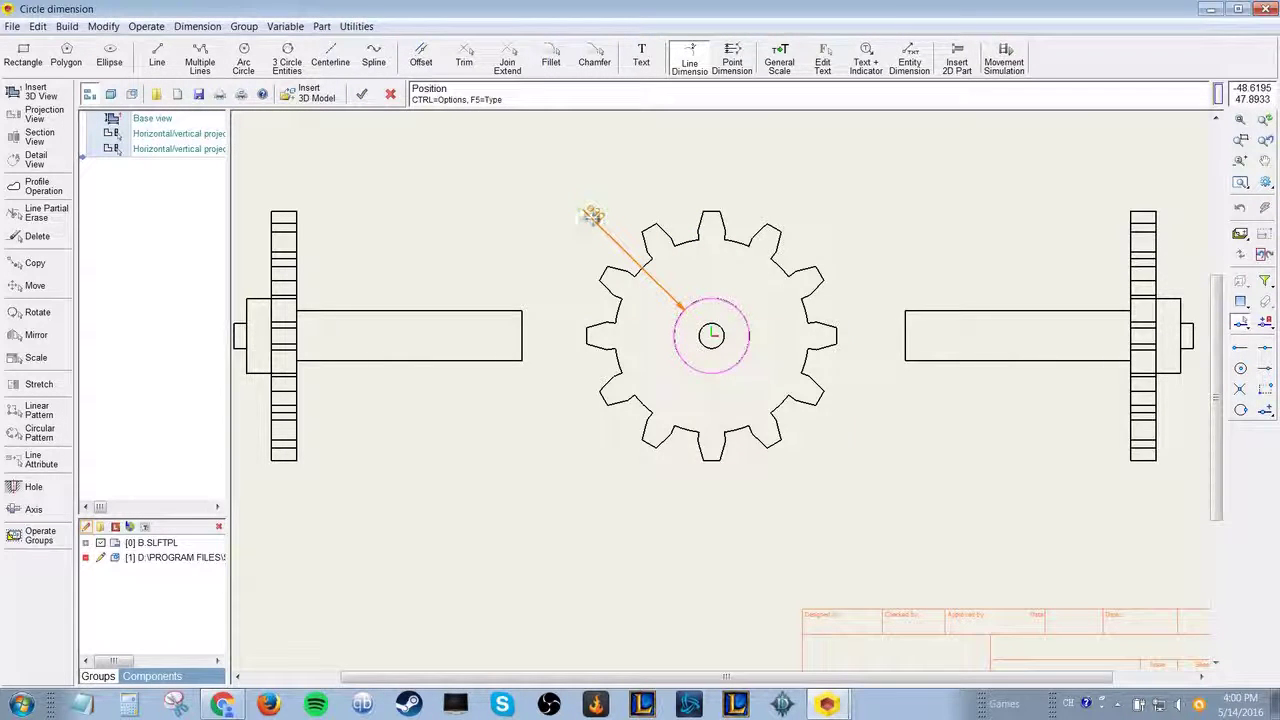
key("ctrl")
left_click(755, 372)
left_click(775, 440)
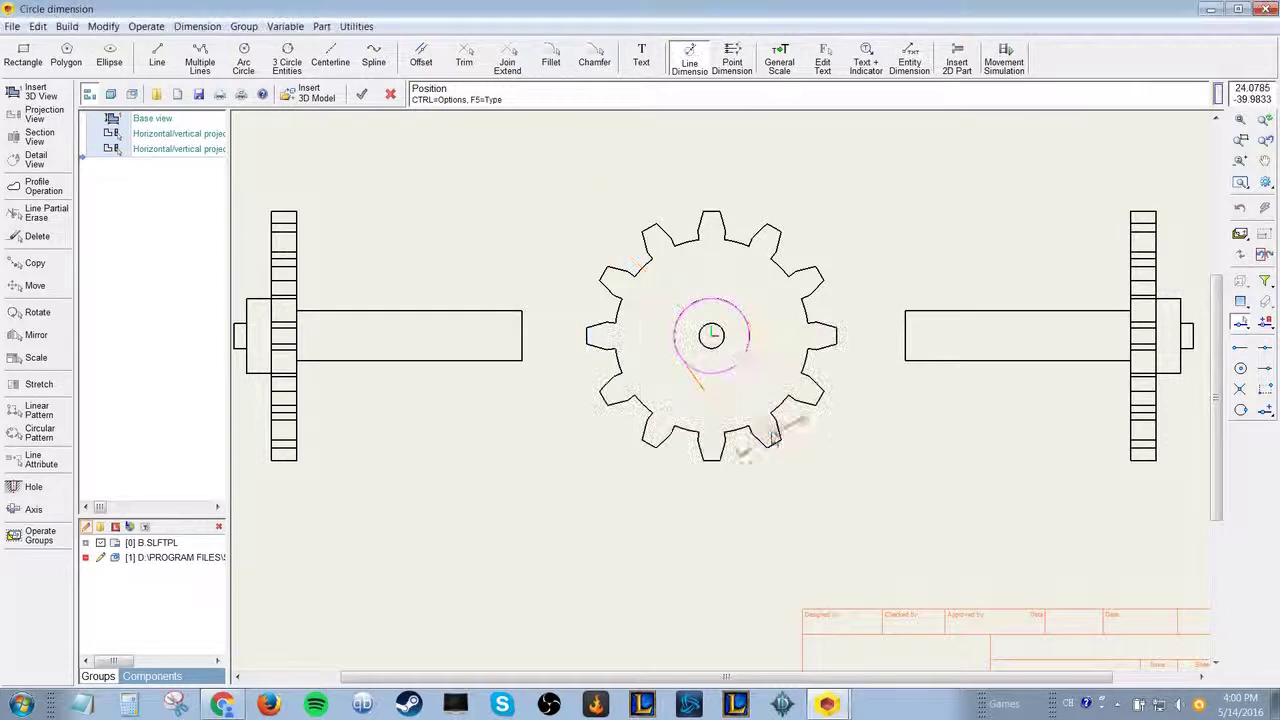
left_click(709, 160)
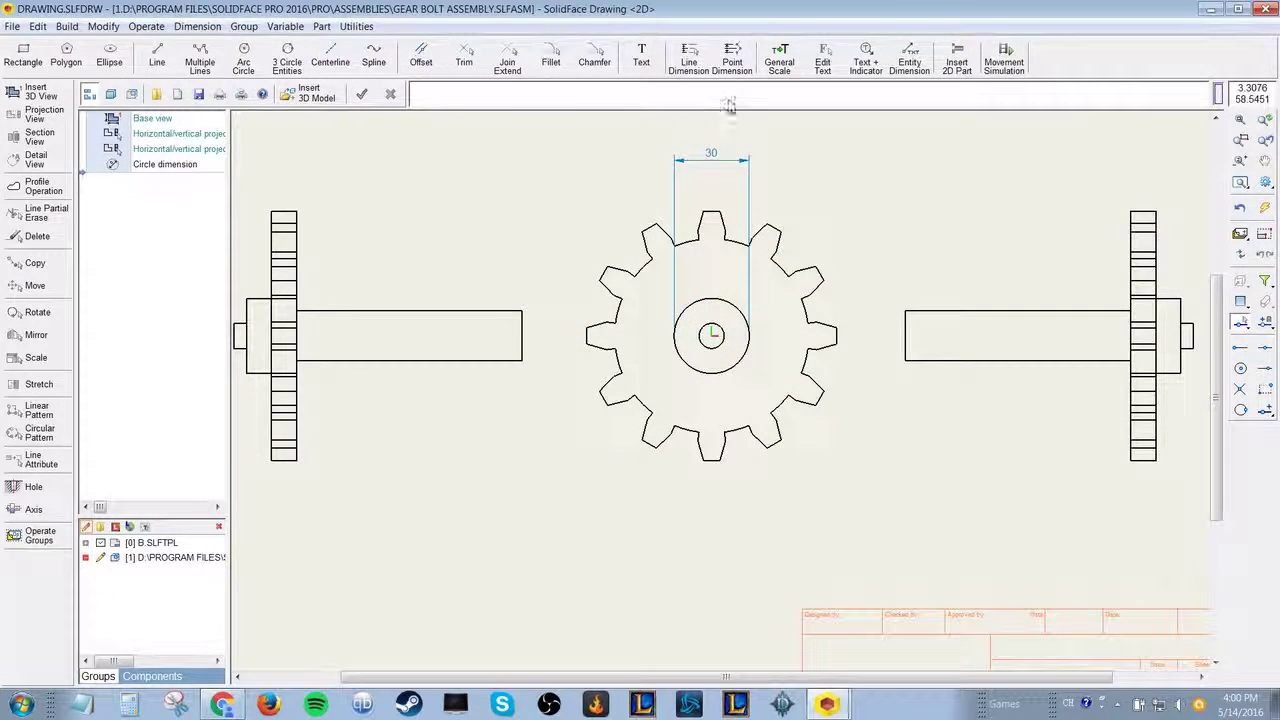
left_click(690, 60)
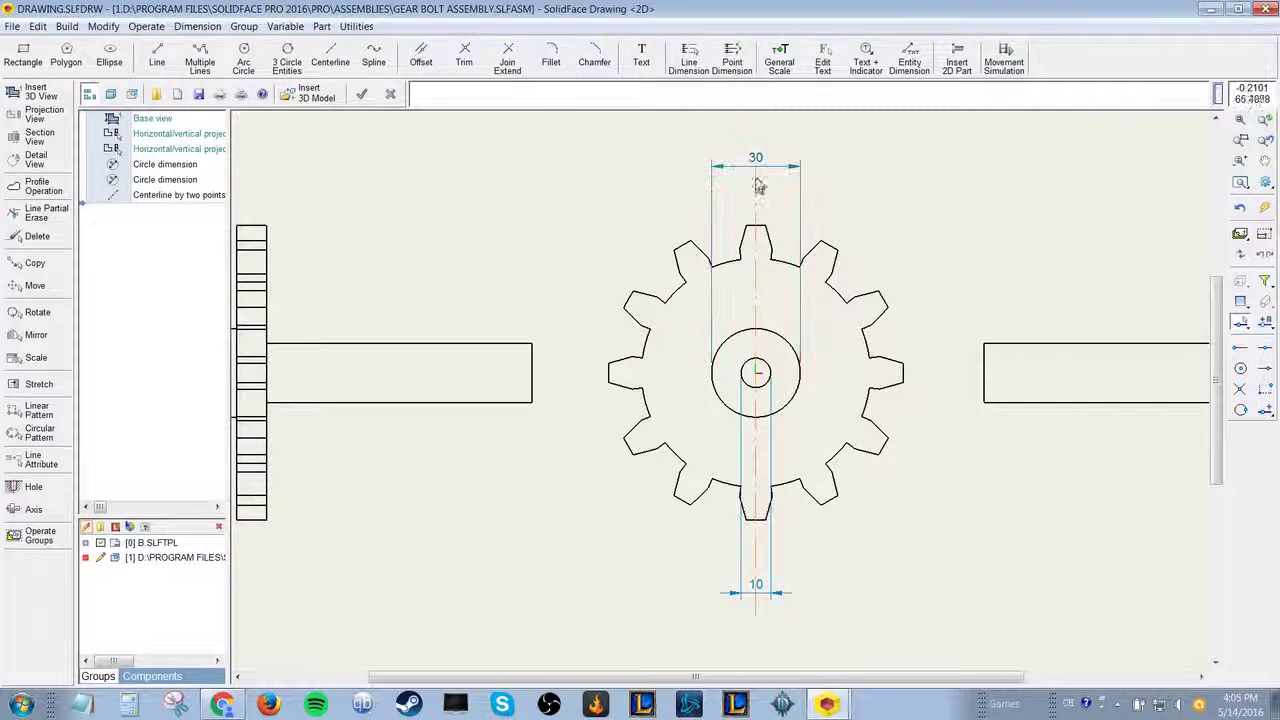
- Remove the gear's vertical centerline and draw a horizontal centerline between the tip midpoints of its leftmost and rightmost teeth
key("ctrl+z")
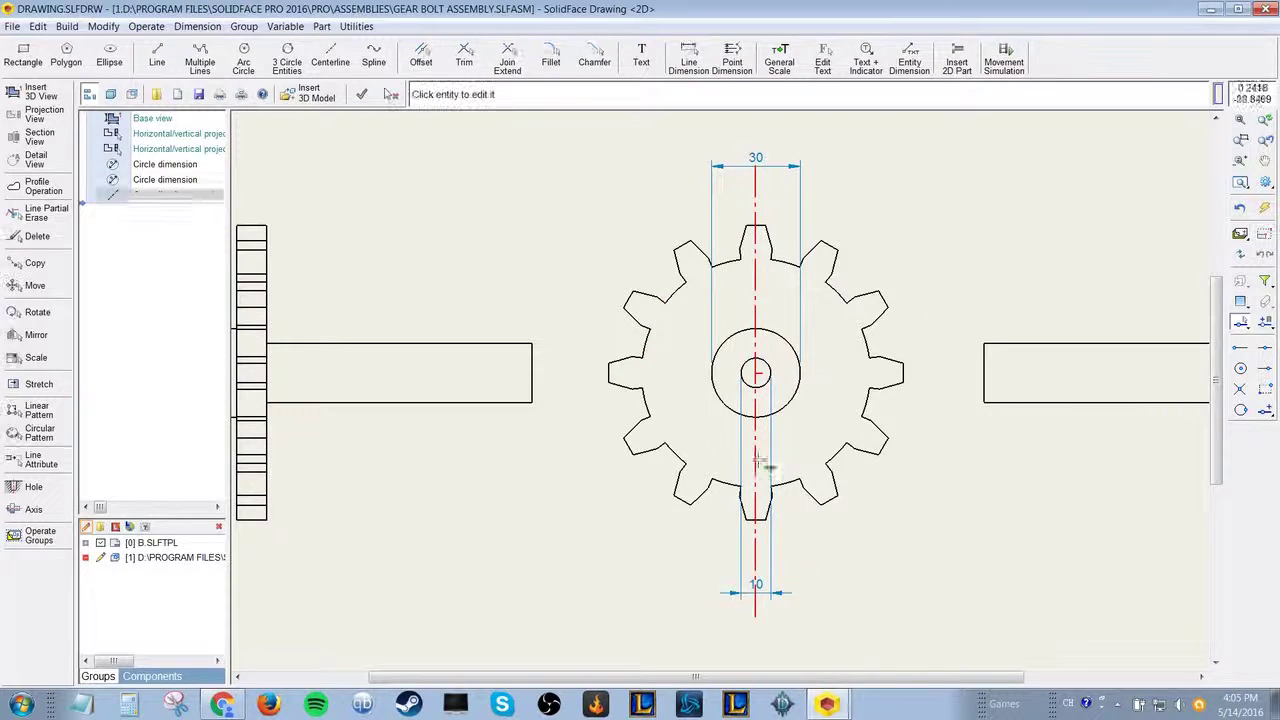
scroll(671, 247, "up", 2)
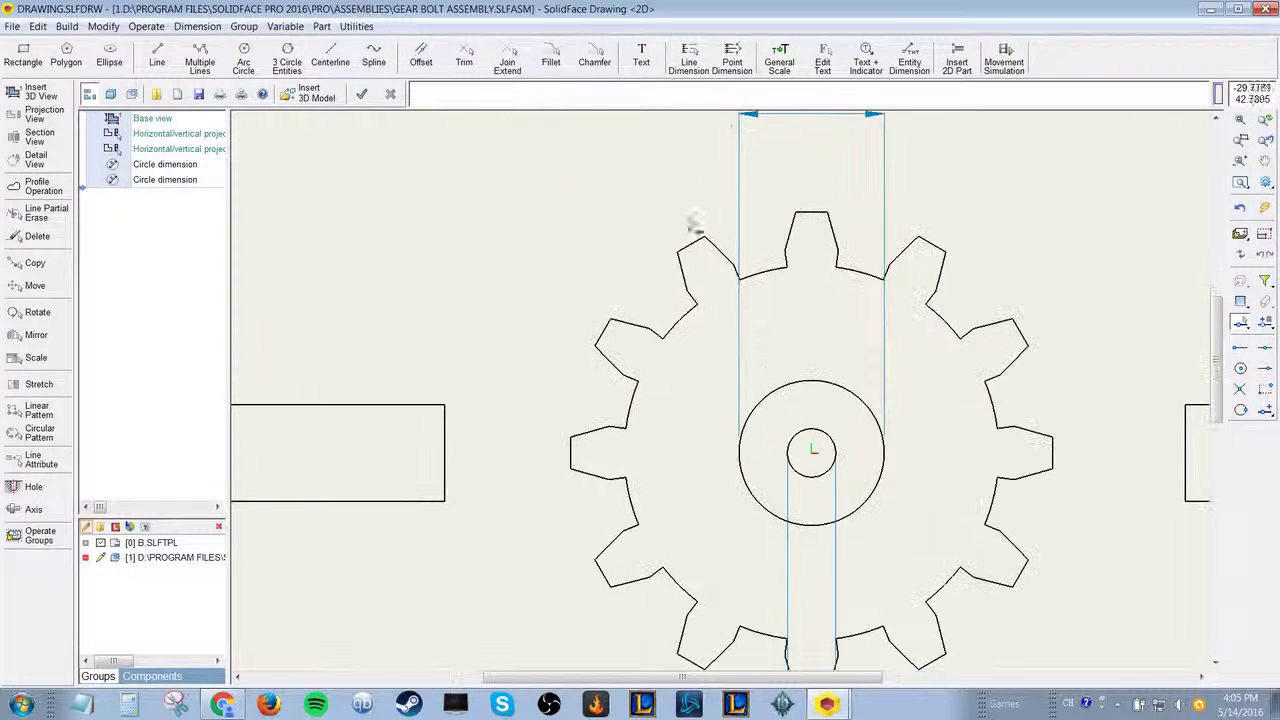
left_click(330, 60)
left_click(571, 453)
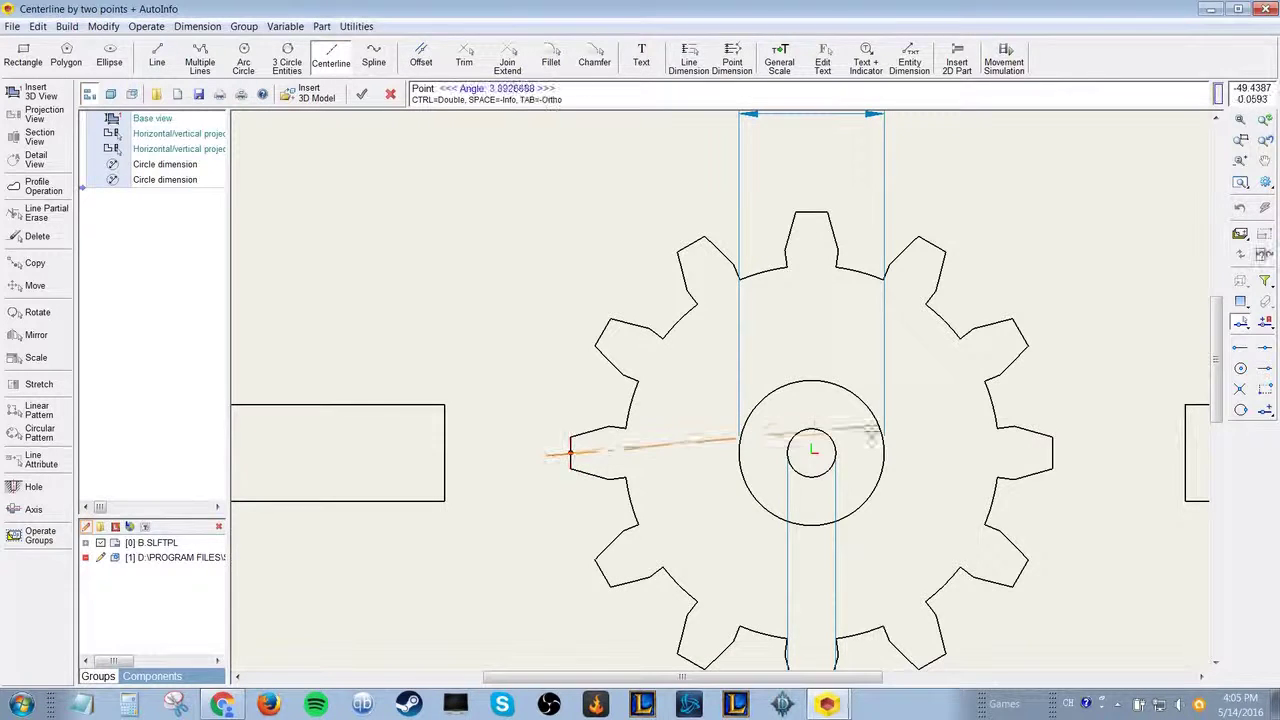
left_click(1052, 453)
left_click(1052, 453)
scroll(850, 440, "down", 1)
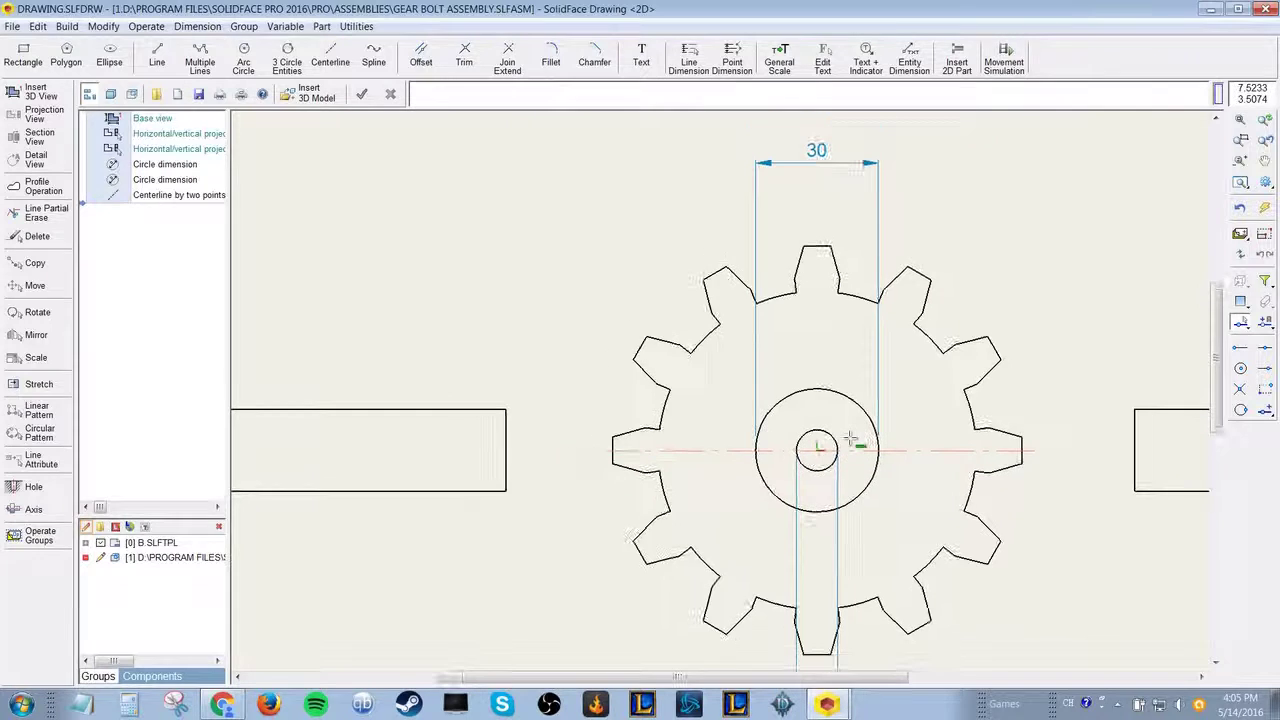
- Draw a vertical centerline through the gear's front view between the tip midpoints of its top and bottom teeth
left_click(330, 56)
left_click(817, 246)
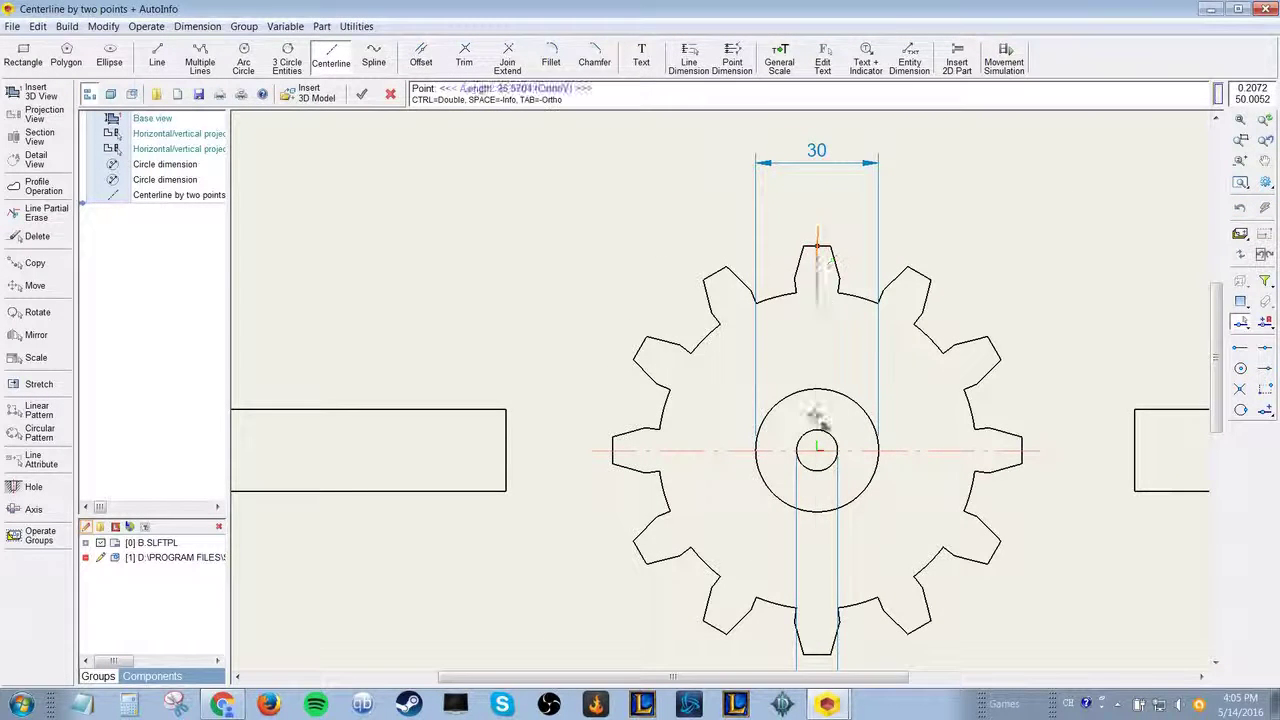
left_click(822, 665)
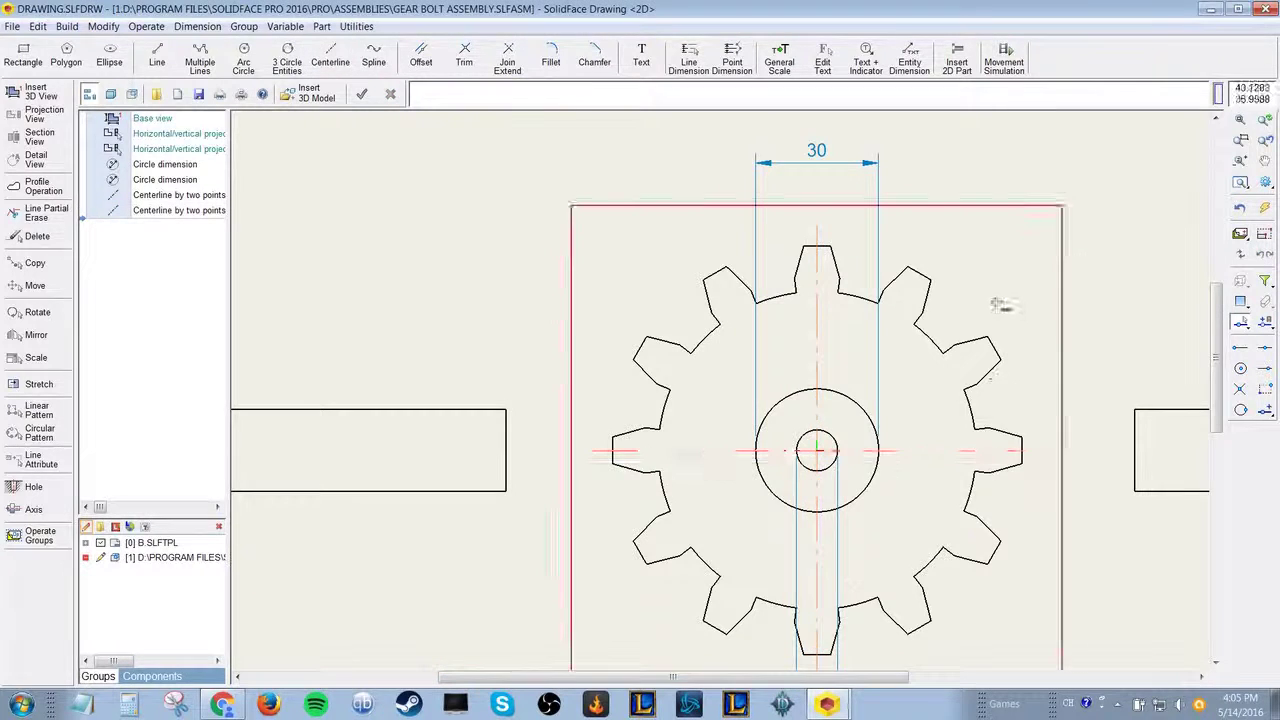
scroll(847, 515, "down", 1)
scroll(848, 508, "up", 2)
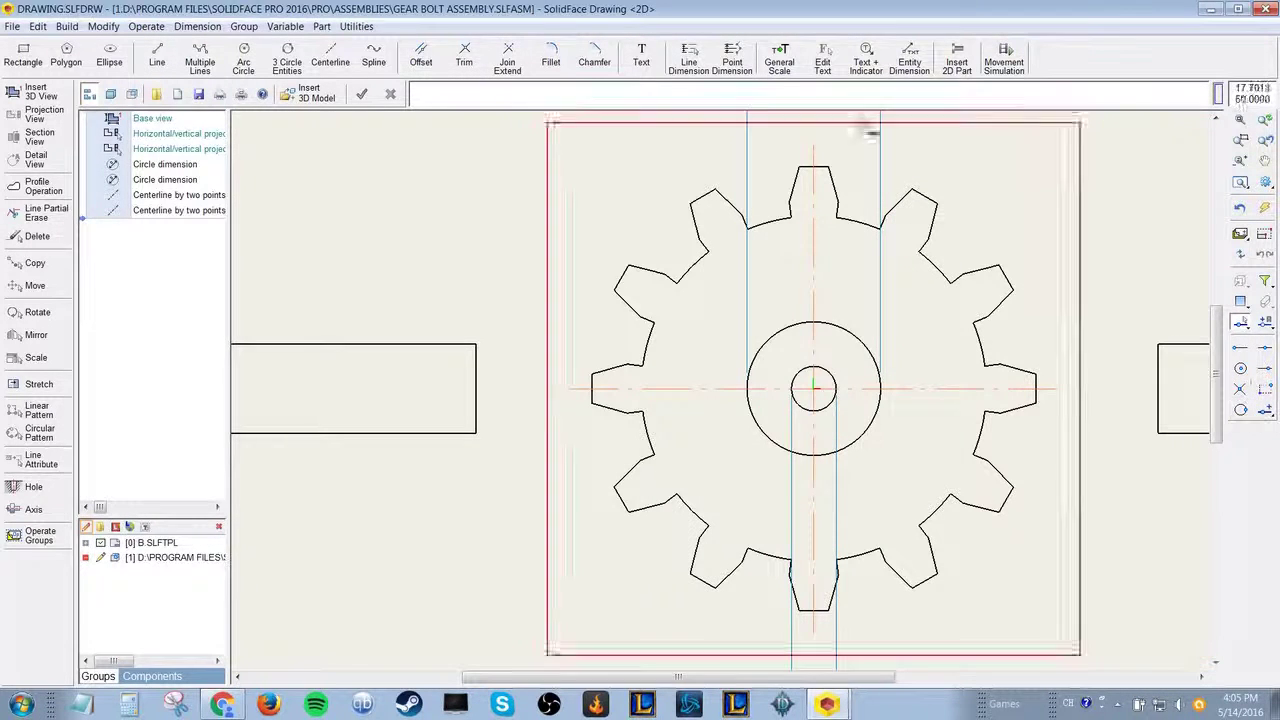
- Dimension the gear's overall height between its top and bottom tooth tip midpoints, placing the dimension to the left of the front view
left_click(739, 66)
scroll(790, 232, "down", 3)
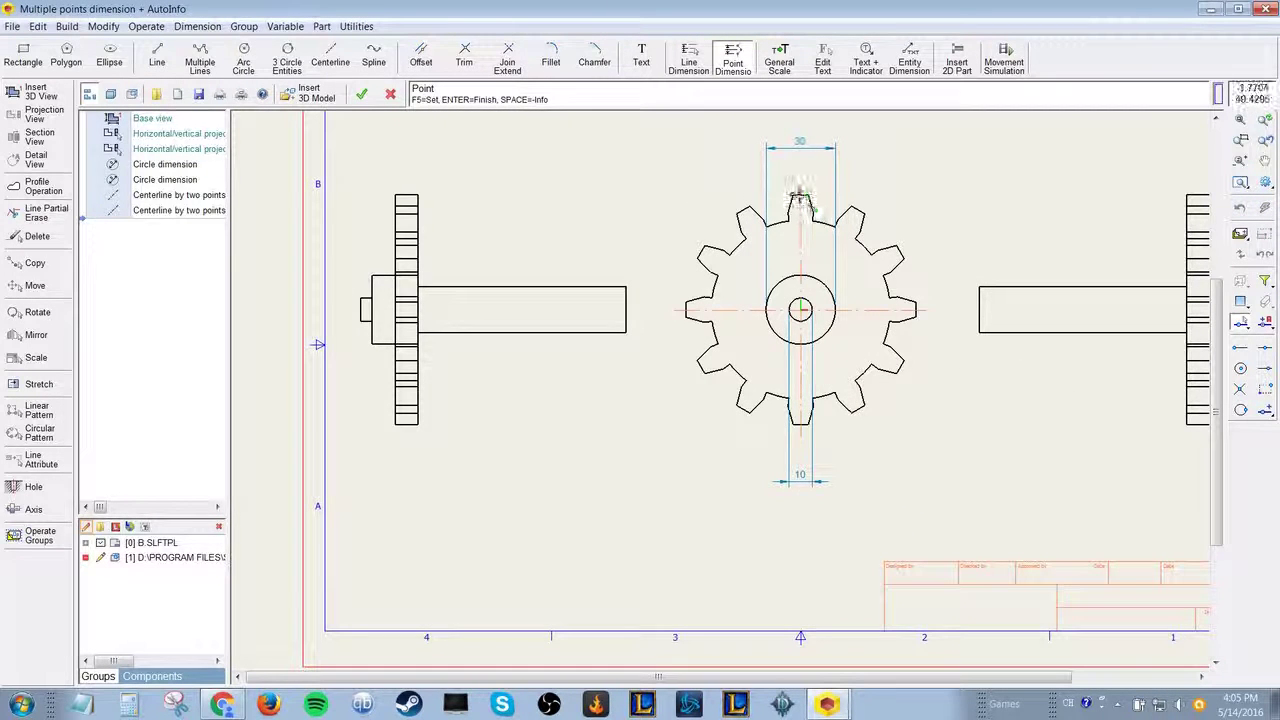
left_click(801, 200)
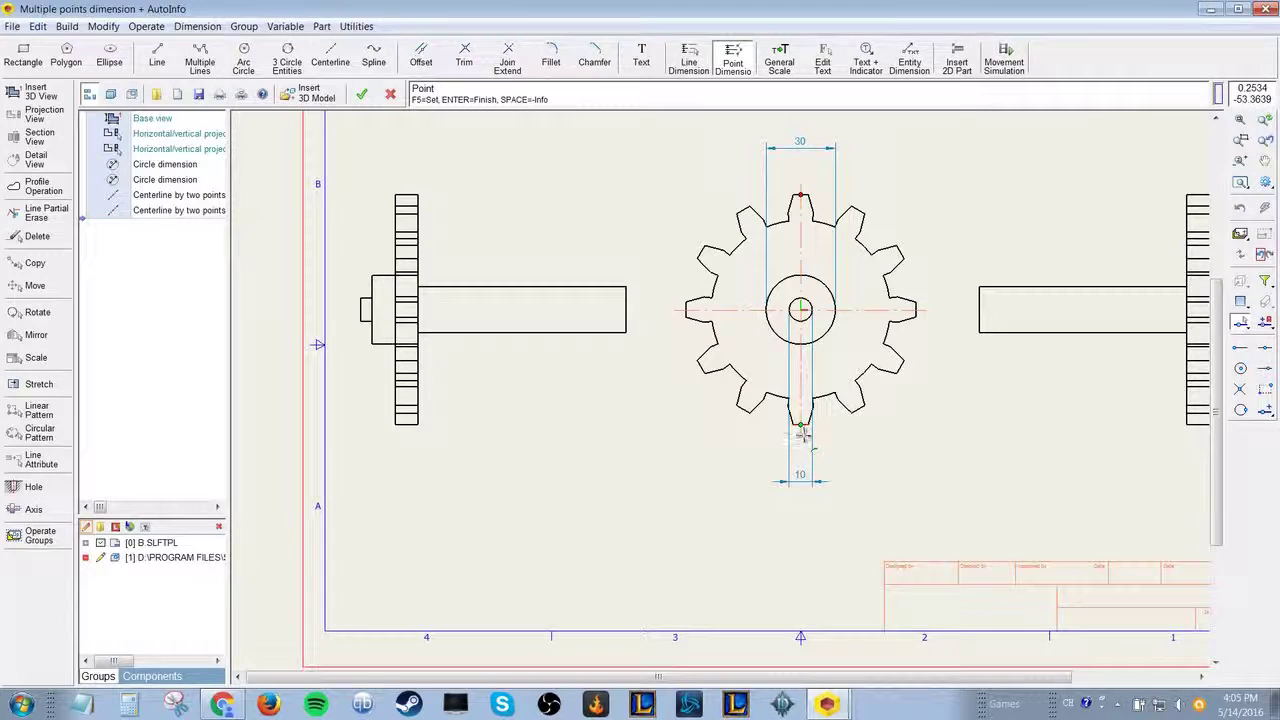
key("Return")
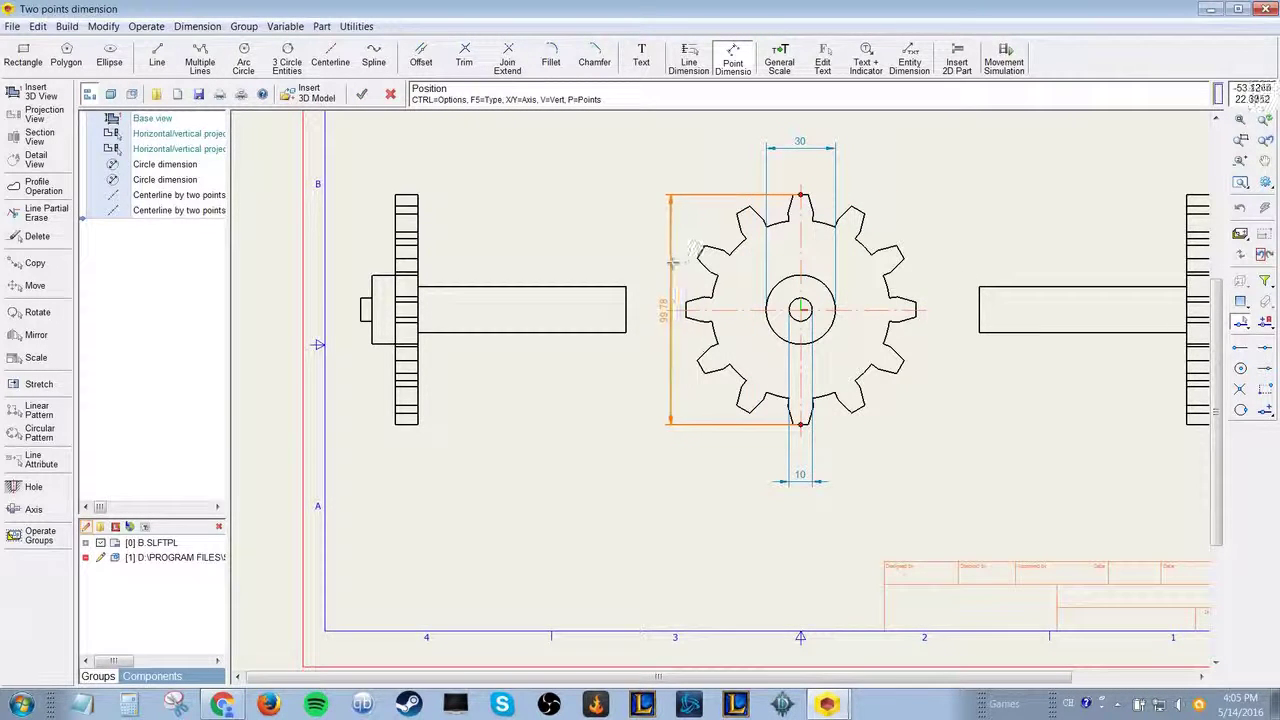
scroll(662, 262, "up", 2)
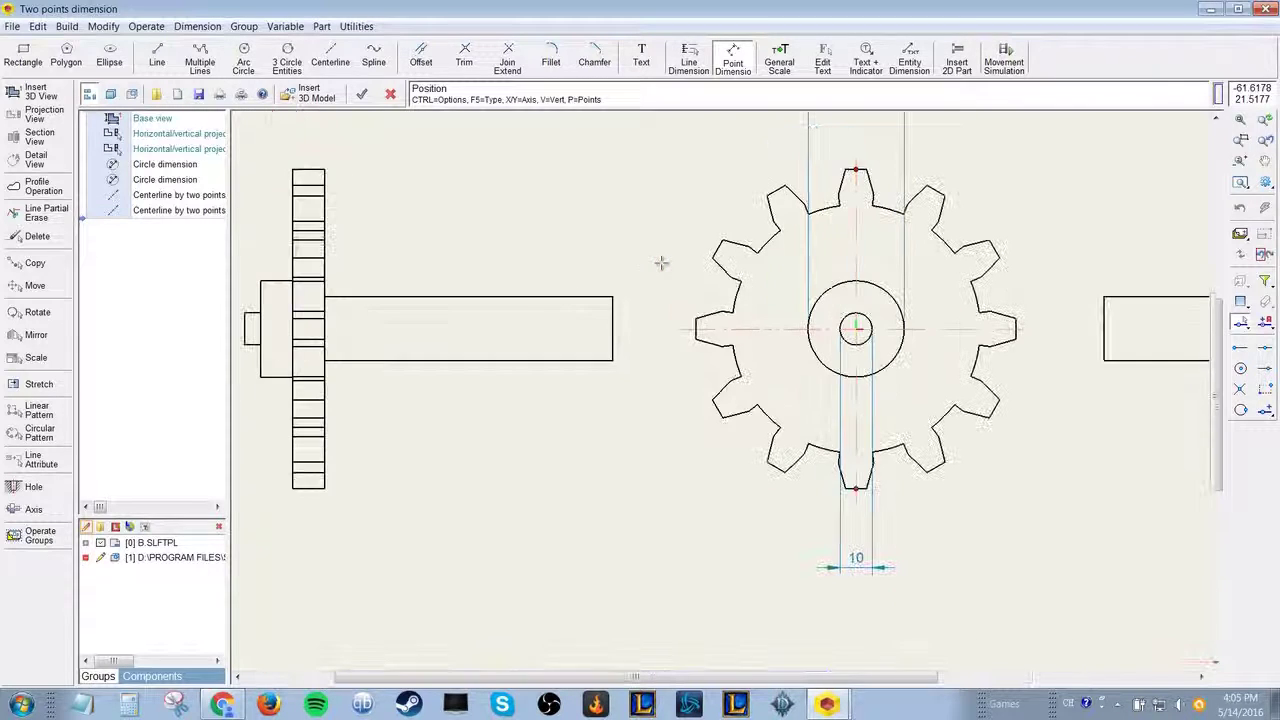
left_click(659, 280)
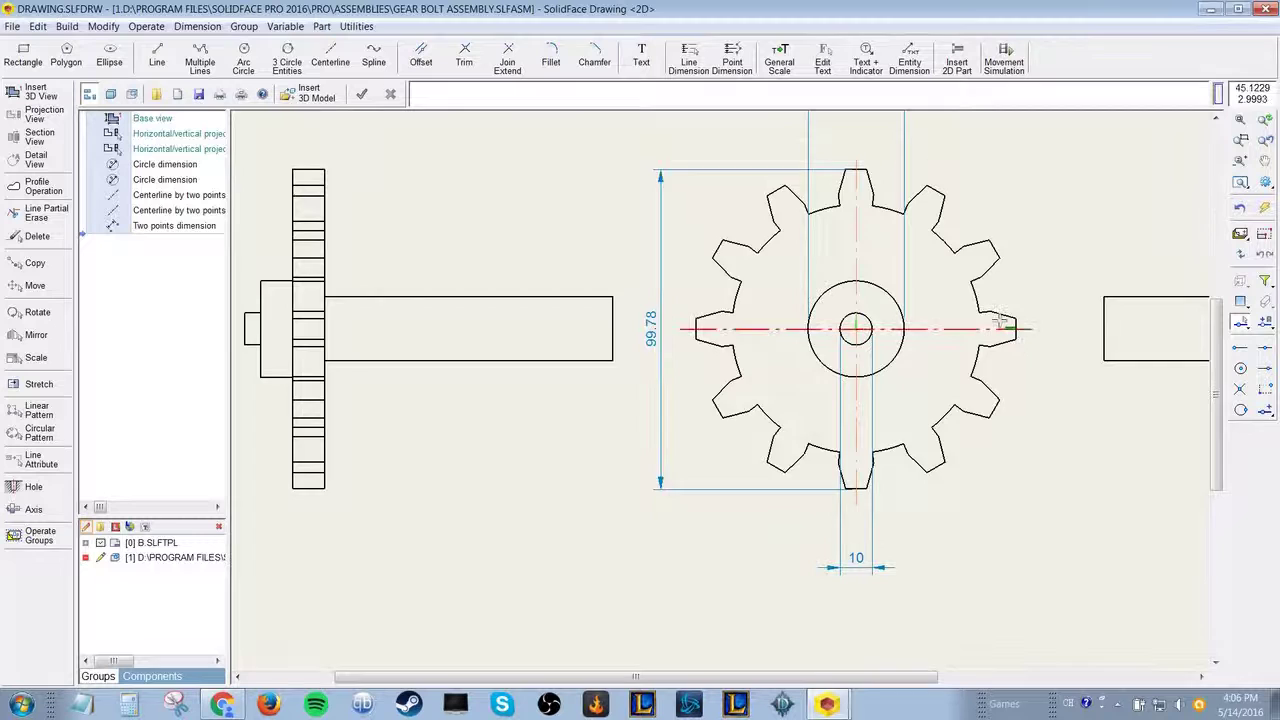
- Dimension the bolt shaft's length in the left side view, placing the dimension above the shaft
scroll(963, 320, "up", 1)
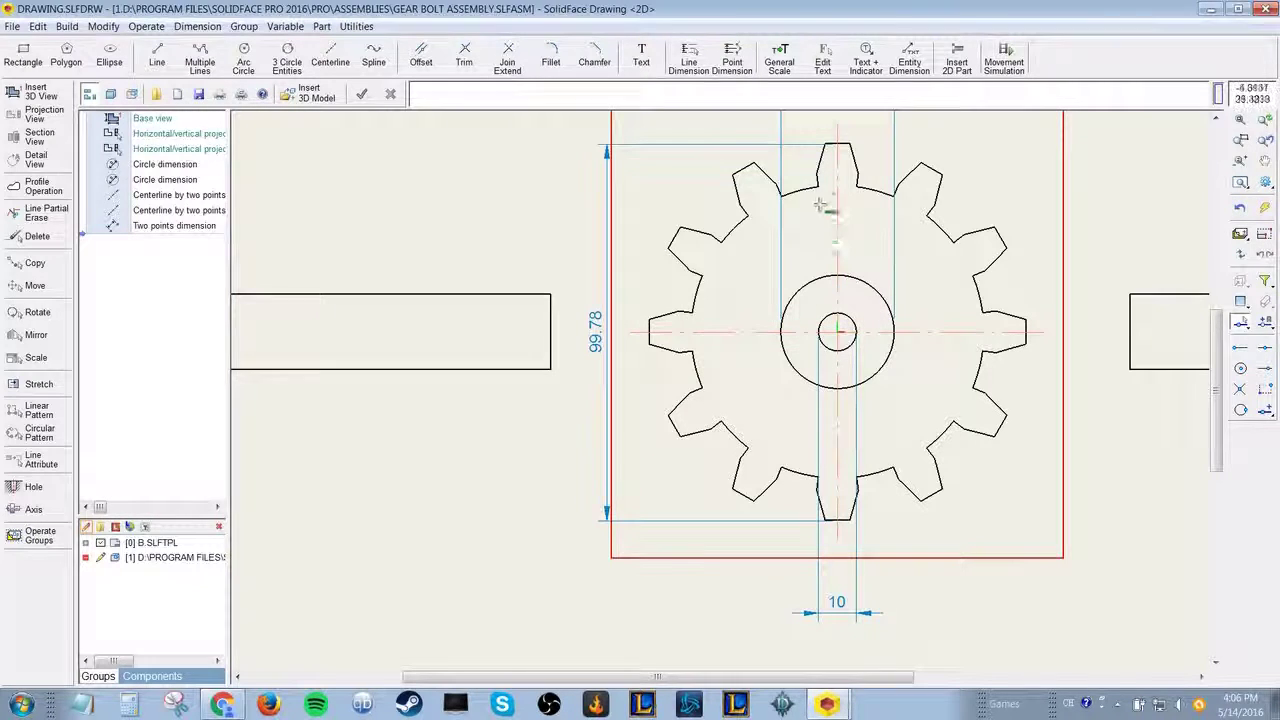
scroll(840, 195, "down", 4)
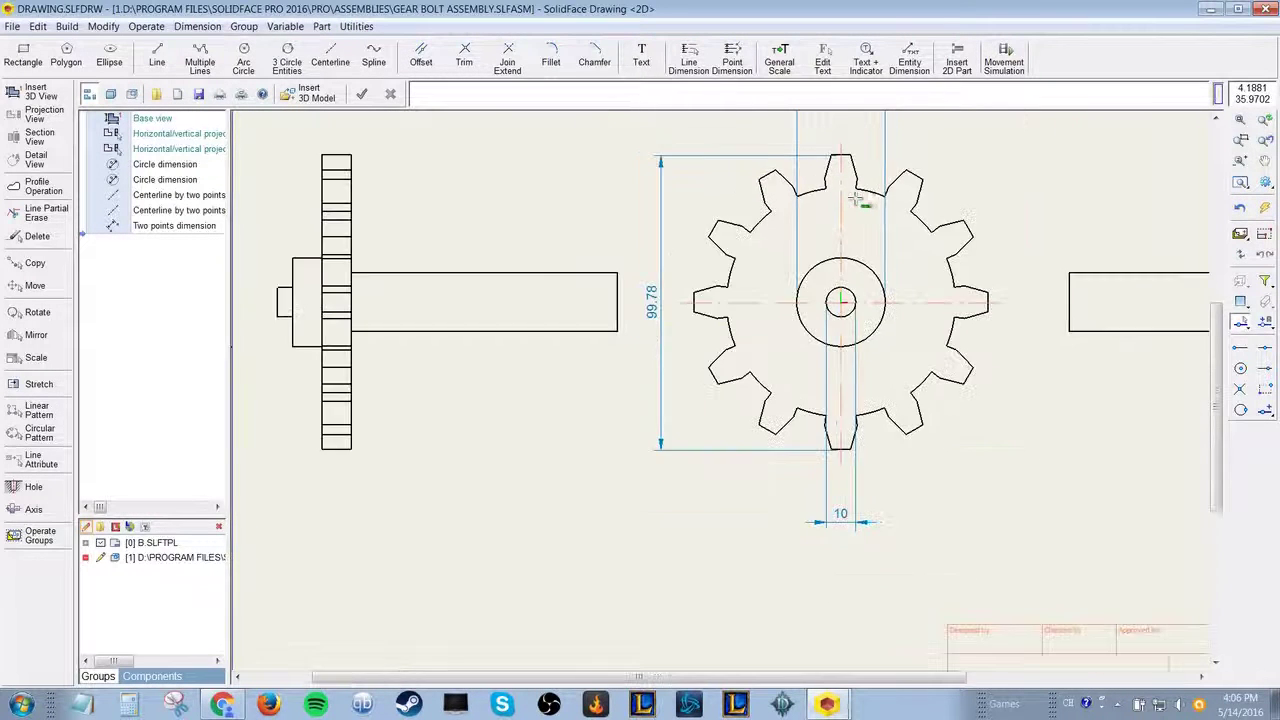
middle_click_drag(857, 203, 857, 259)
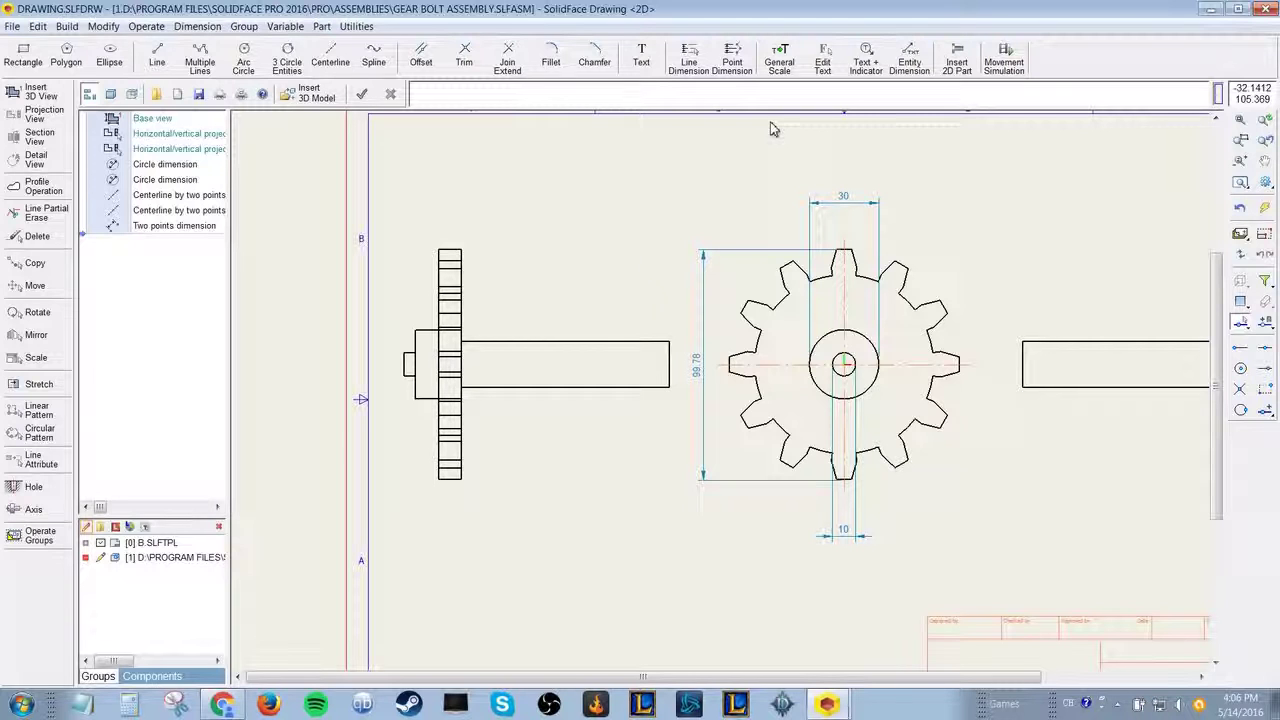
left_click(706, 60)
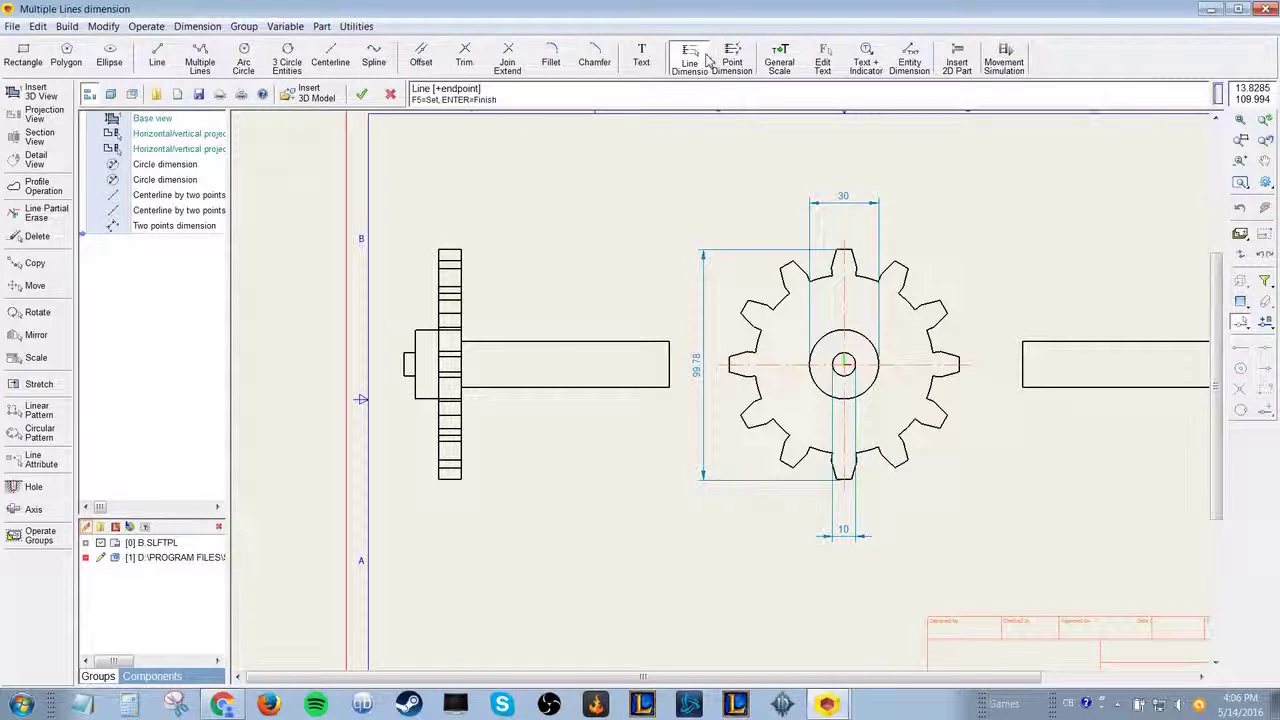
left_click(537, 341)
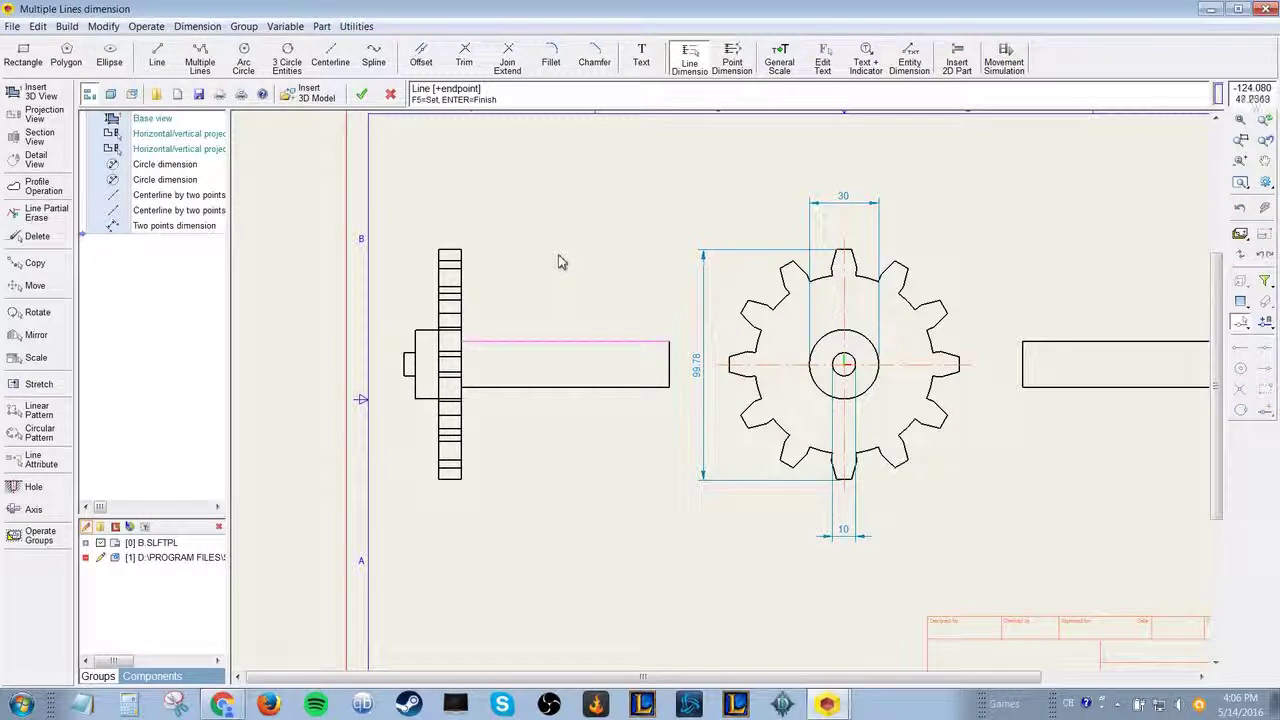
left_click(563, 300)
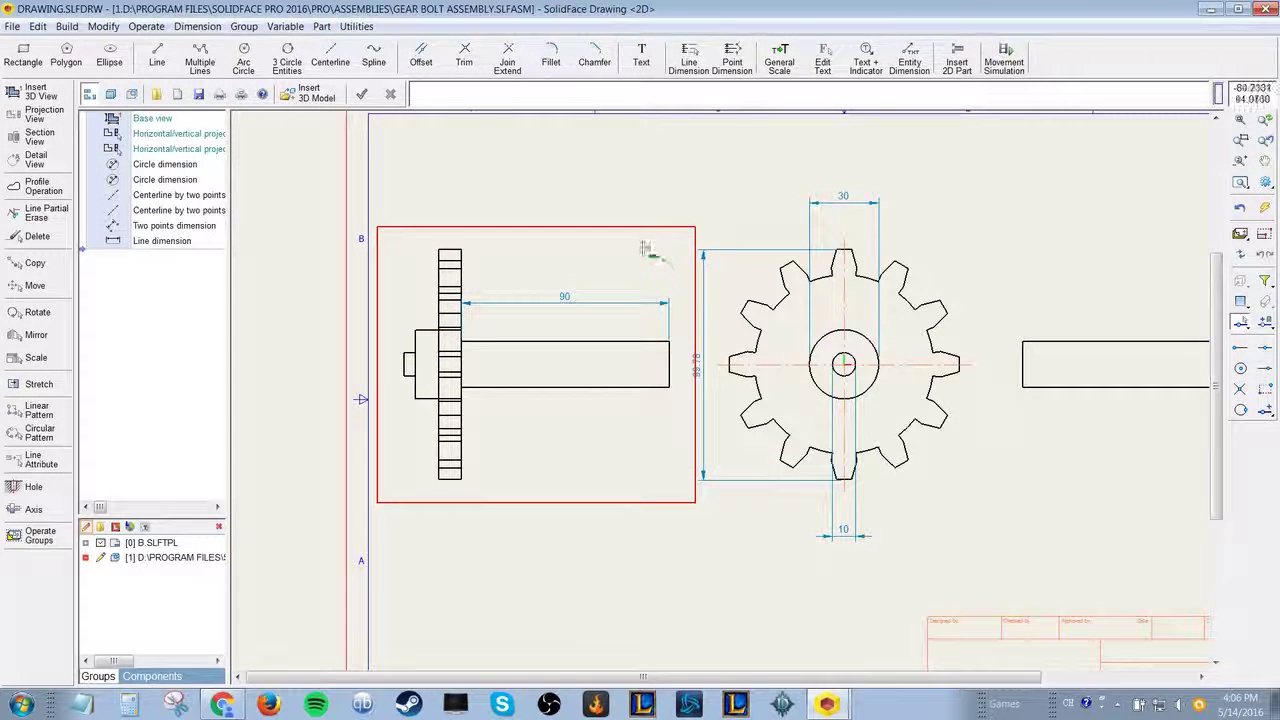
- Dimension the bolt head's thickness in the left side view, placing the dimension above the gear
left_click(703, 62)
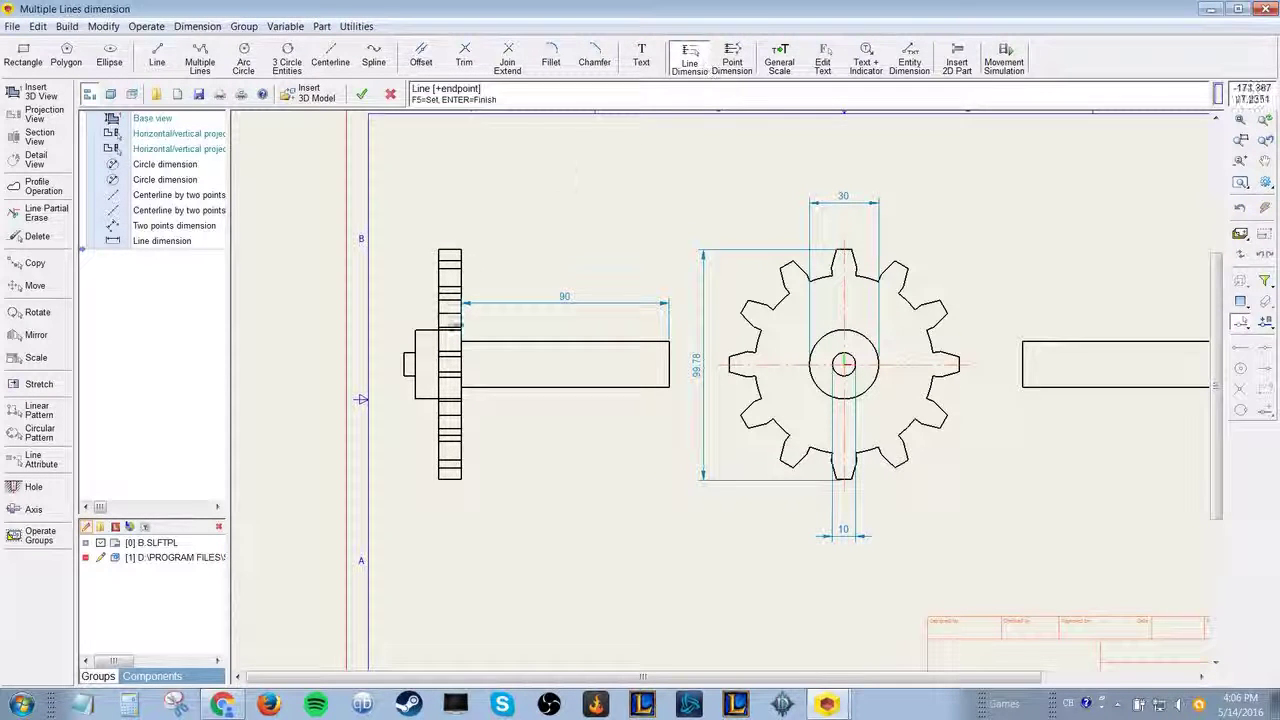
left_click(436, 331)
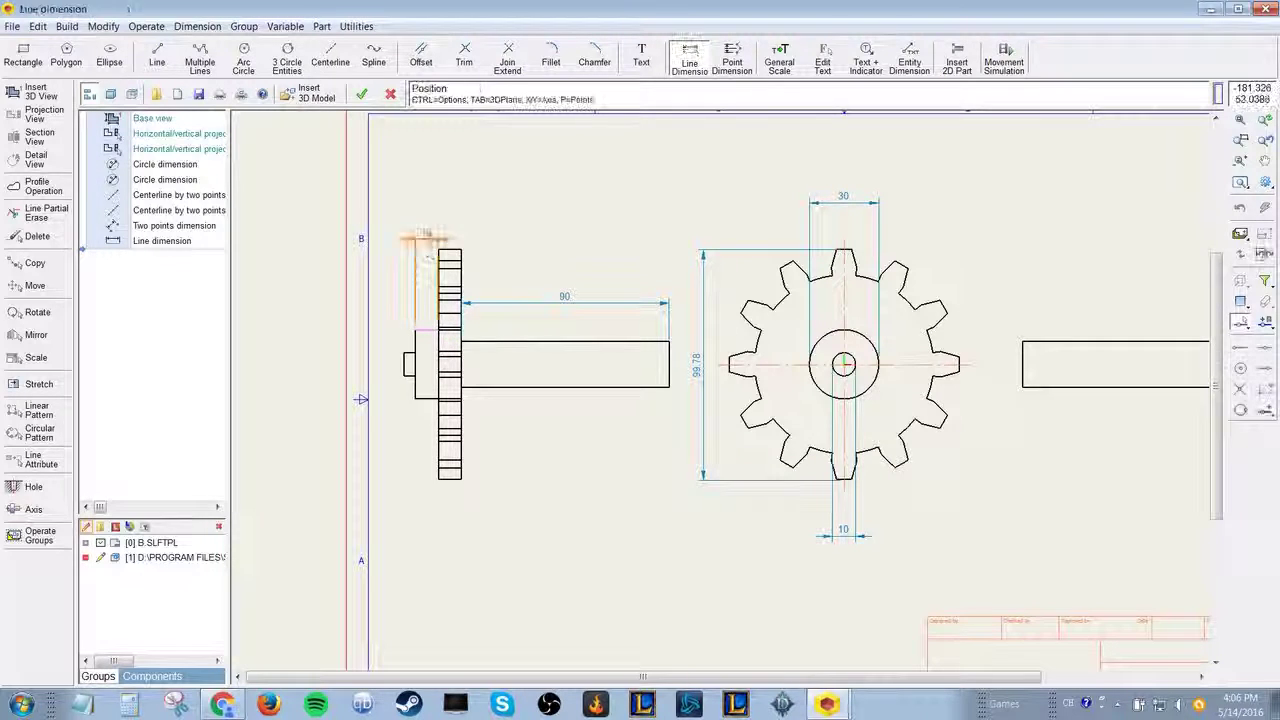
left_click(428, 226)
left_click(692, 64)
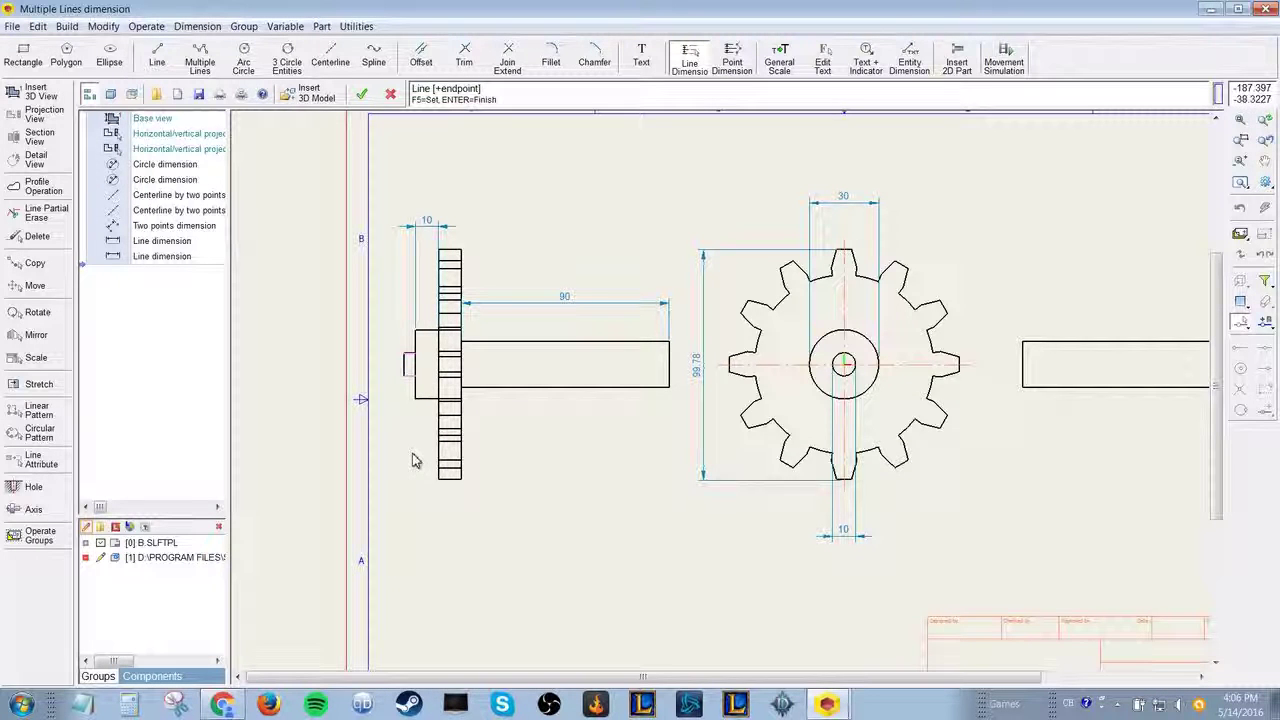
key("Return")
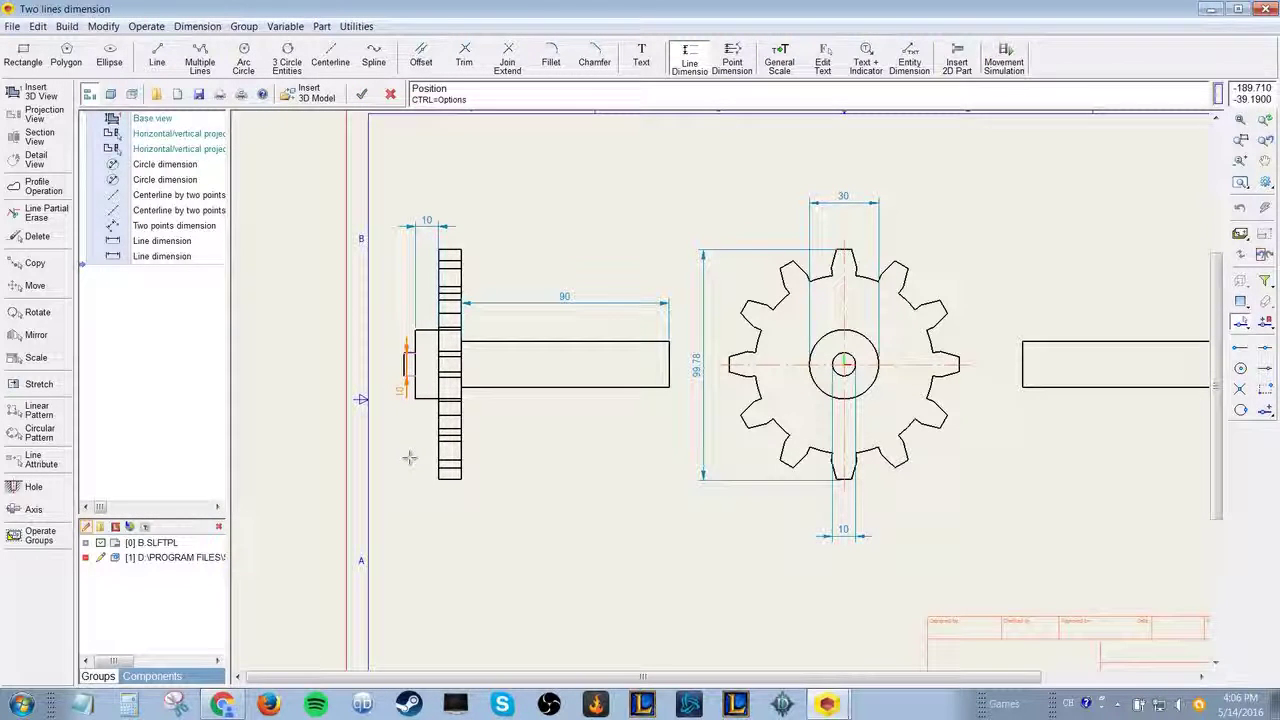
key("Escape")
- Dimension the small boss's length in the left side view, placing the dimension below the bolt head
left_click(689, 60)
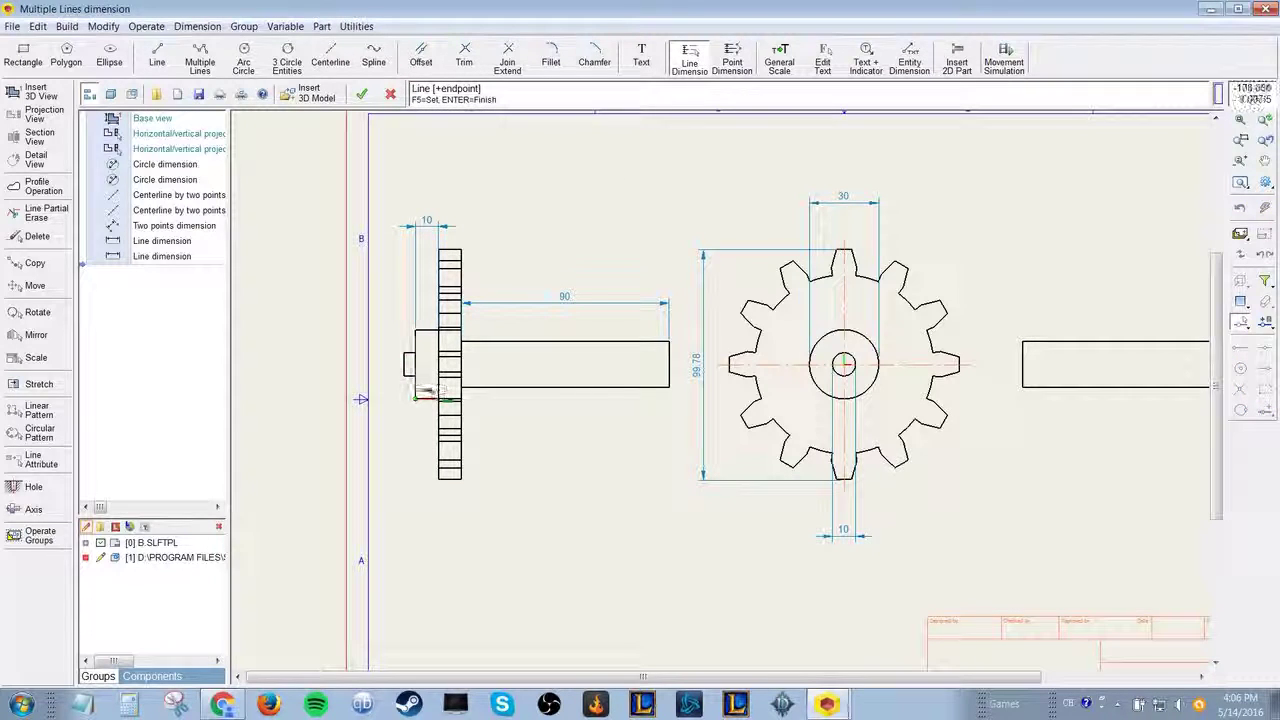
left_click(416, 457)
key("Return")
left_click(412, 457)
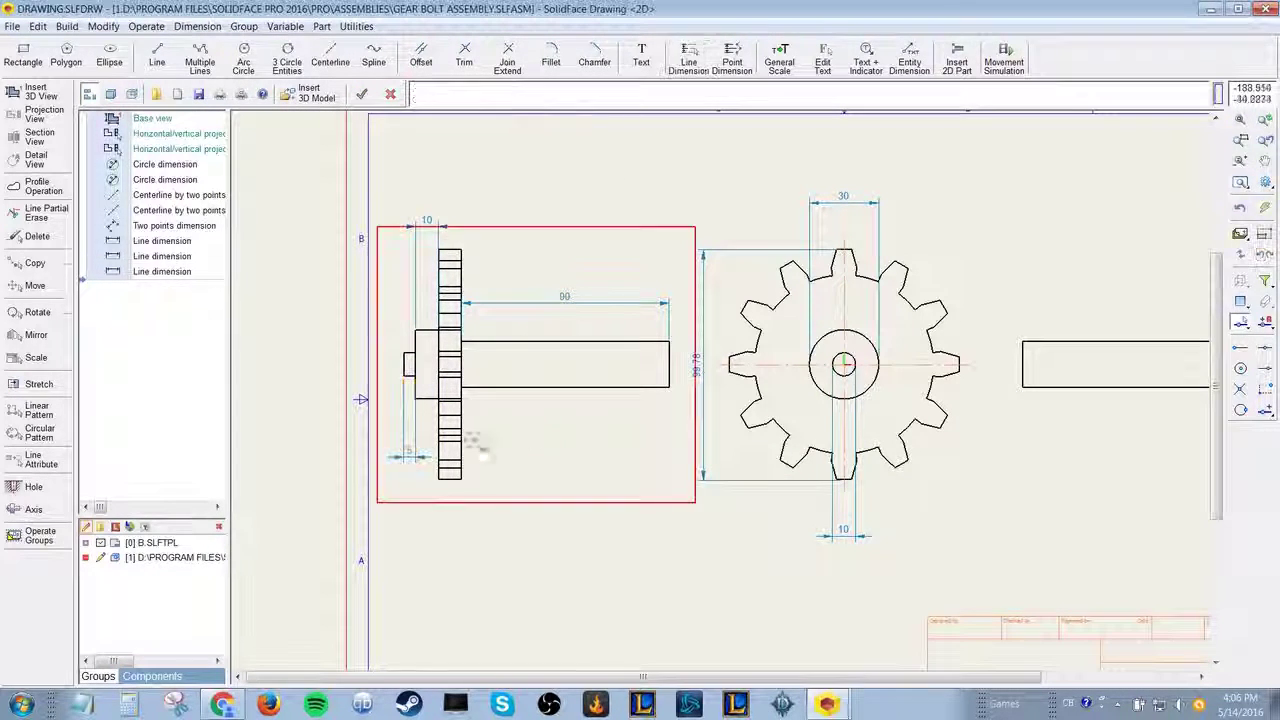
scroll(862, 422, "down", 3)
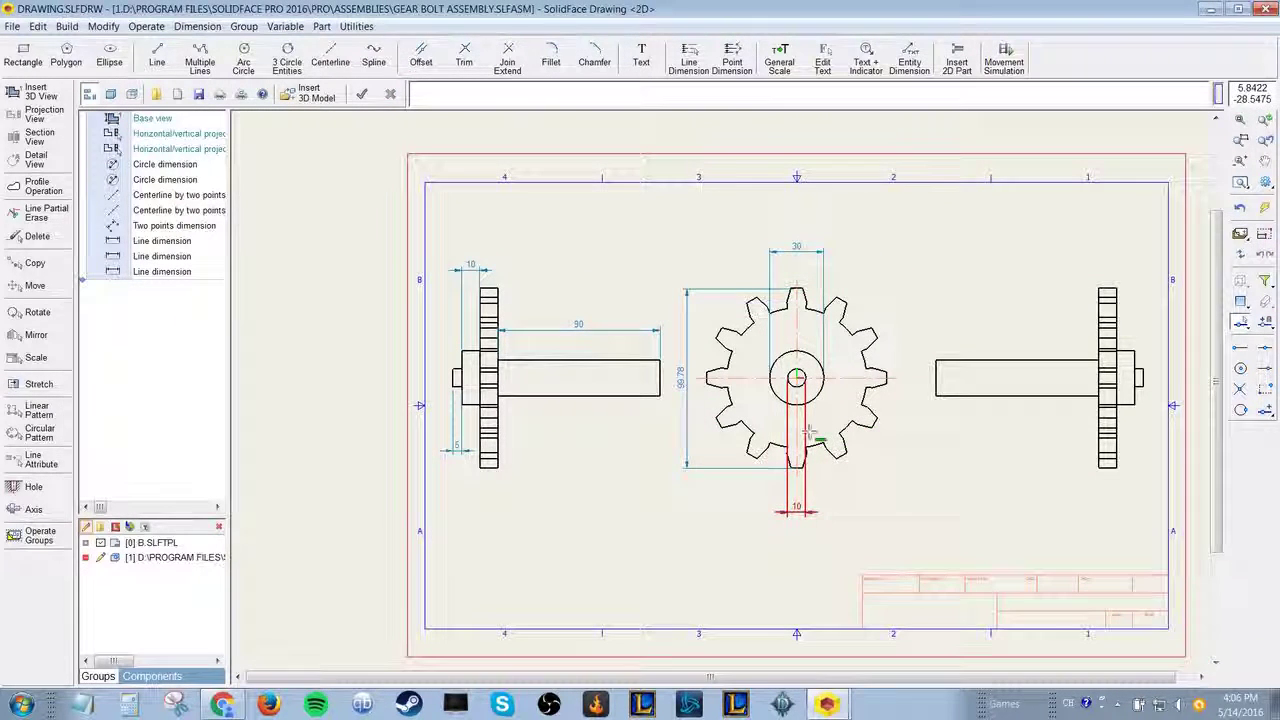
scroll(808, 432, "up", 1)
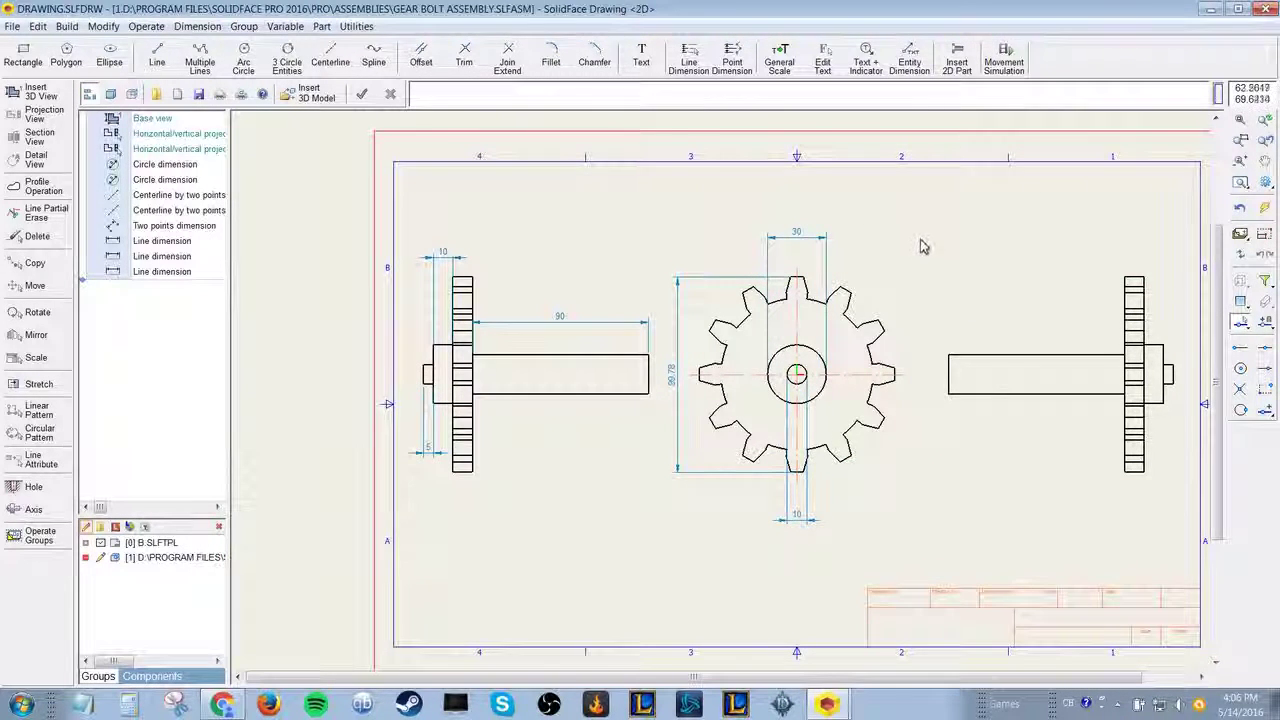
scroll(922, 245, "down", 1)
scroll(928, 252, "up", 1)
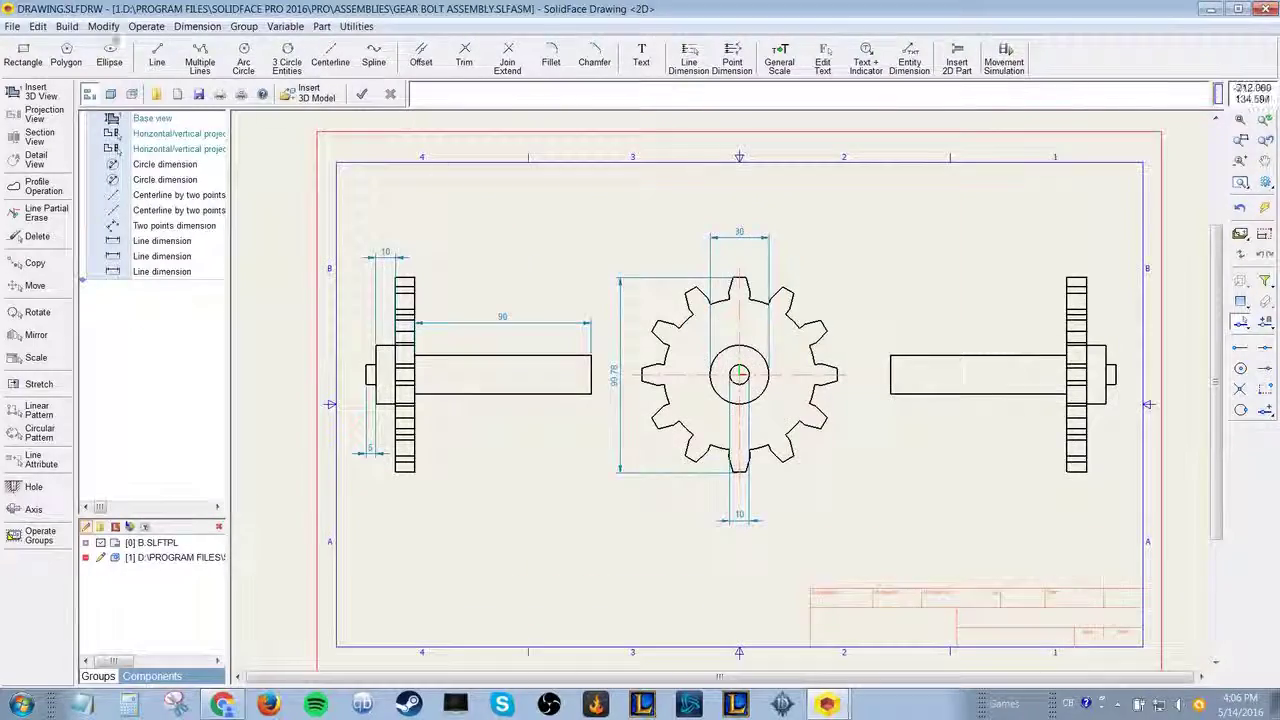